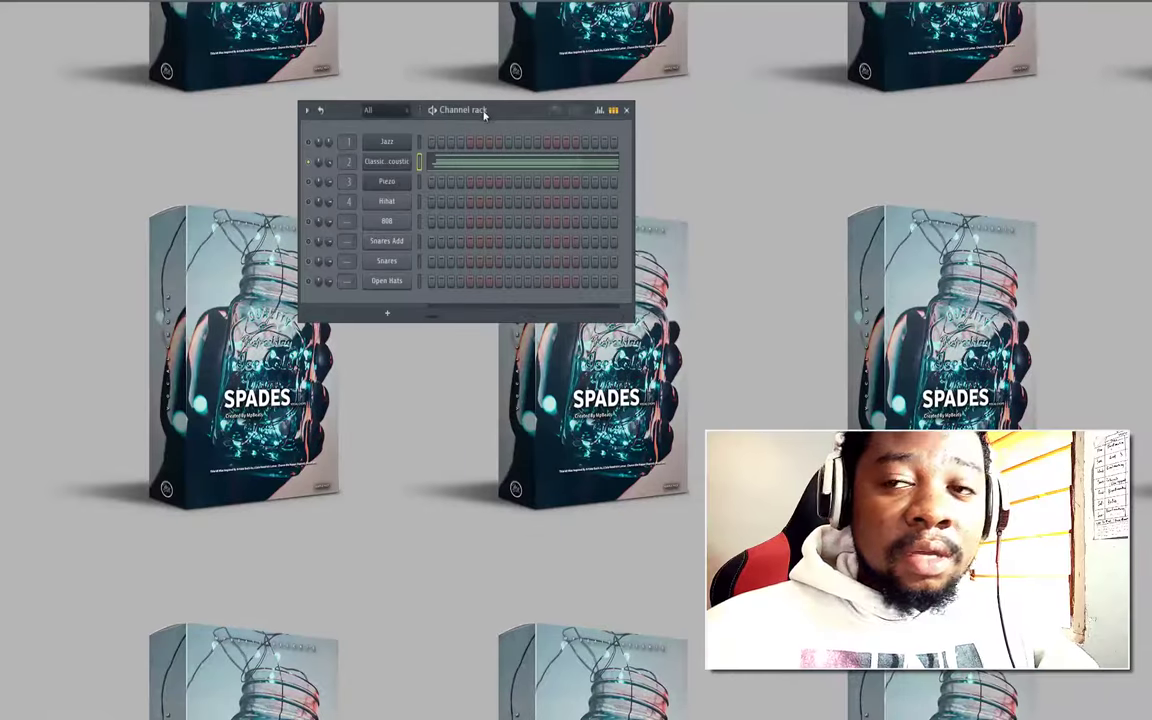
Rename the Classical Acoustic channel in the channel rack to "Guitars (Acst)"
left_click_drag(511, 108, 526, 118)
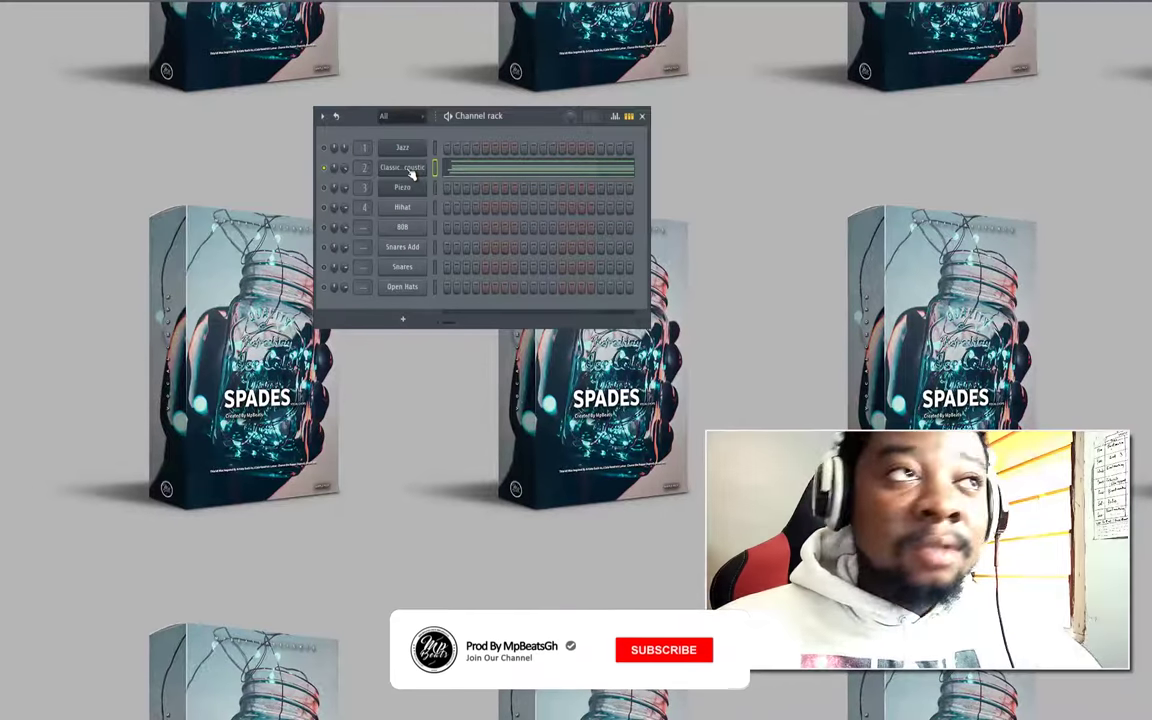
right_click(408, 173)
left_click(472, 197)
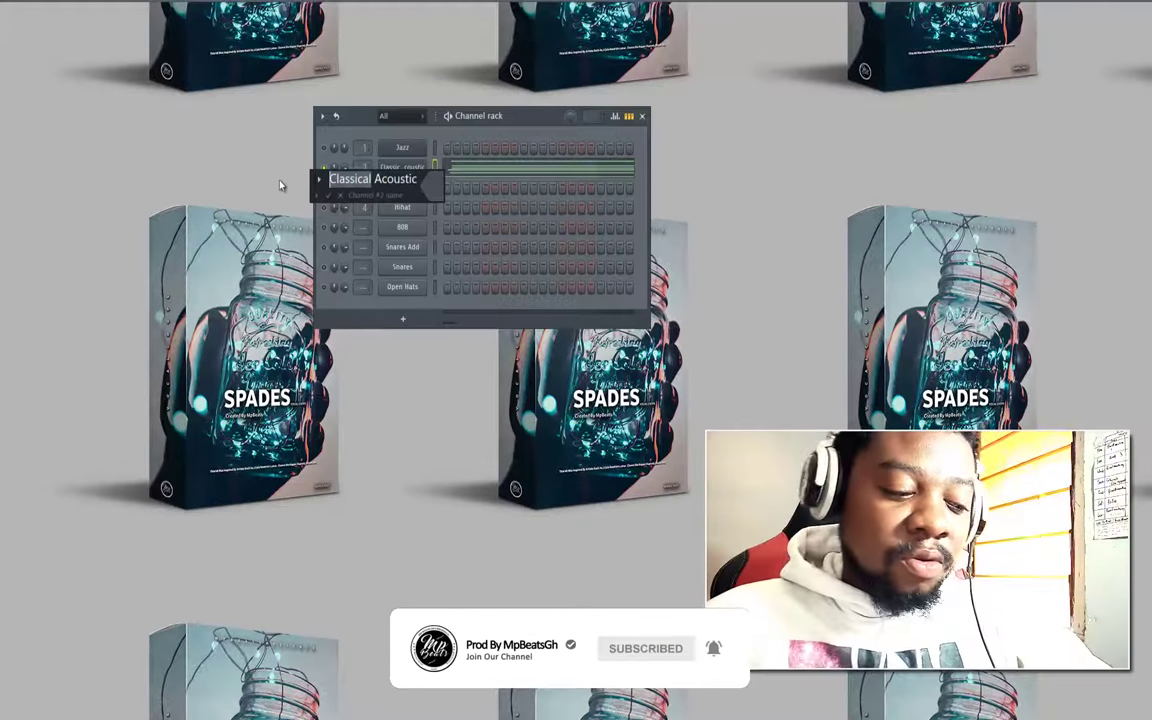
key("BackSpace")
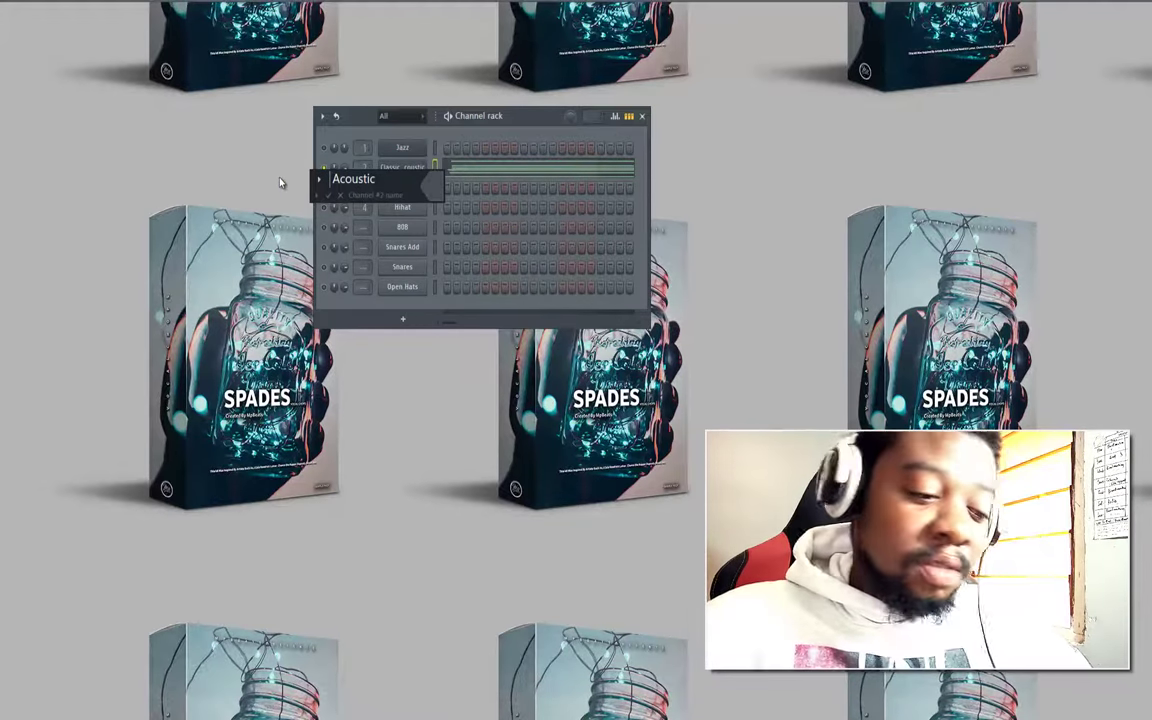
type("G ")
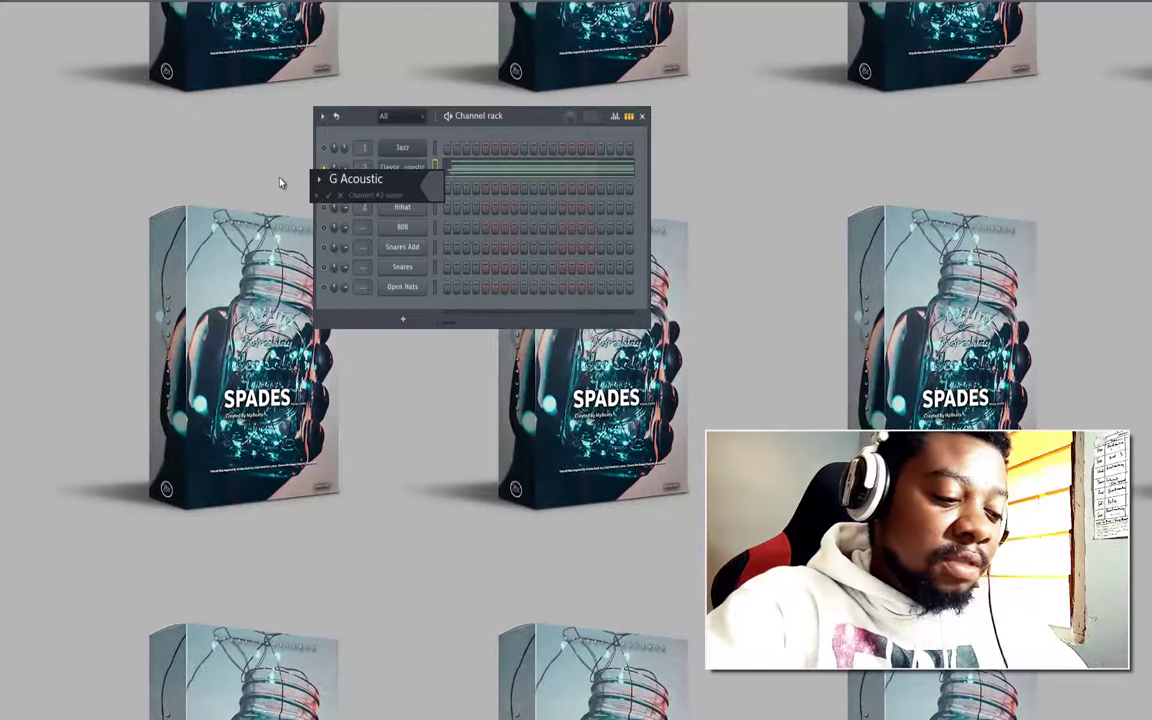
type("uitars")
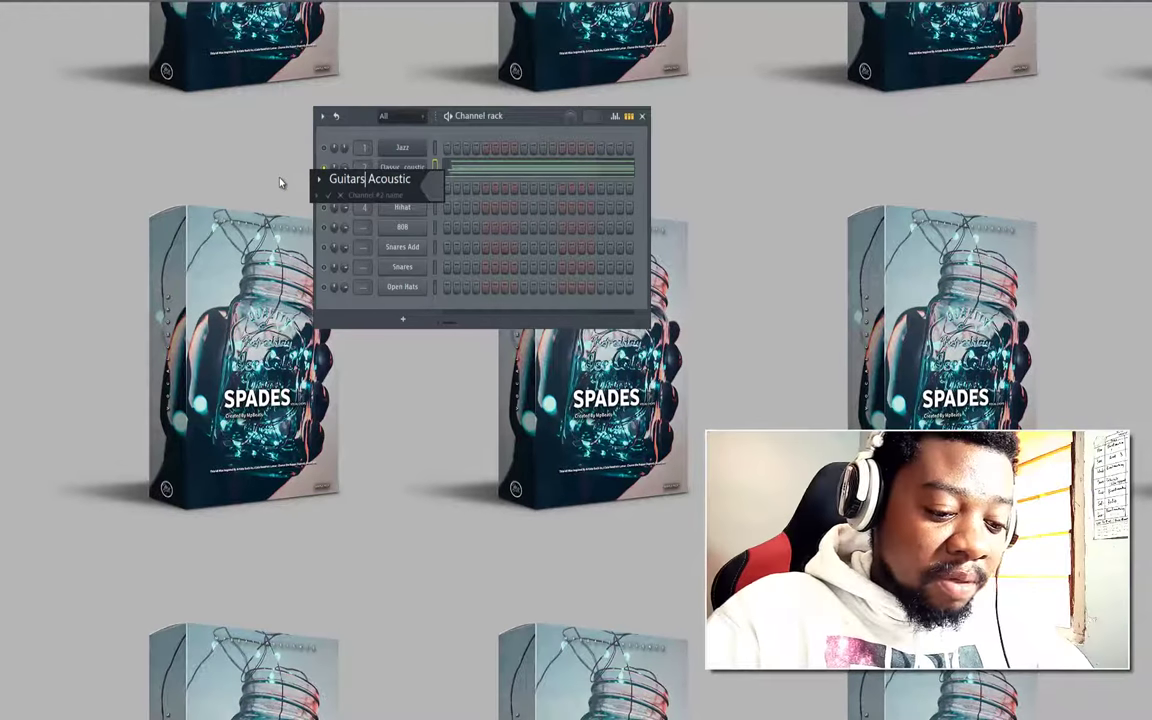
key("Right")
type("(")
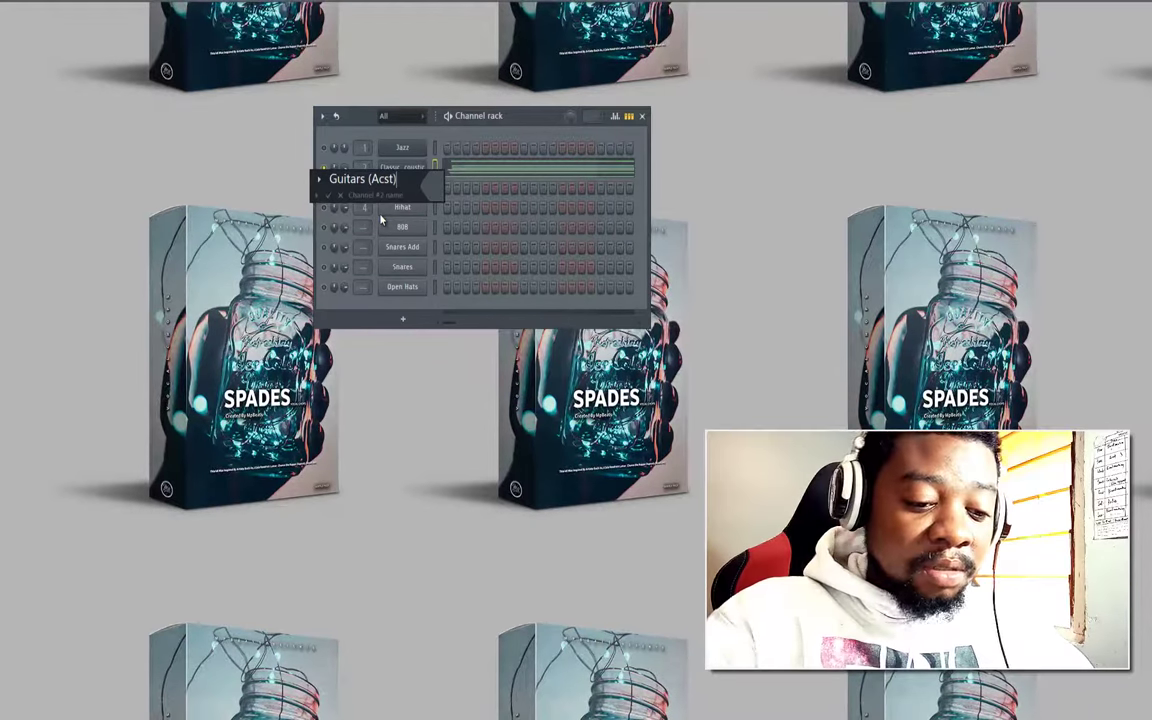
key("Return")
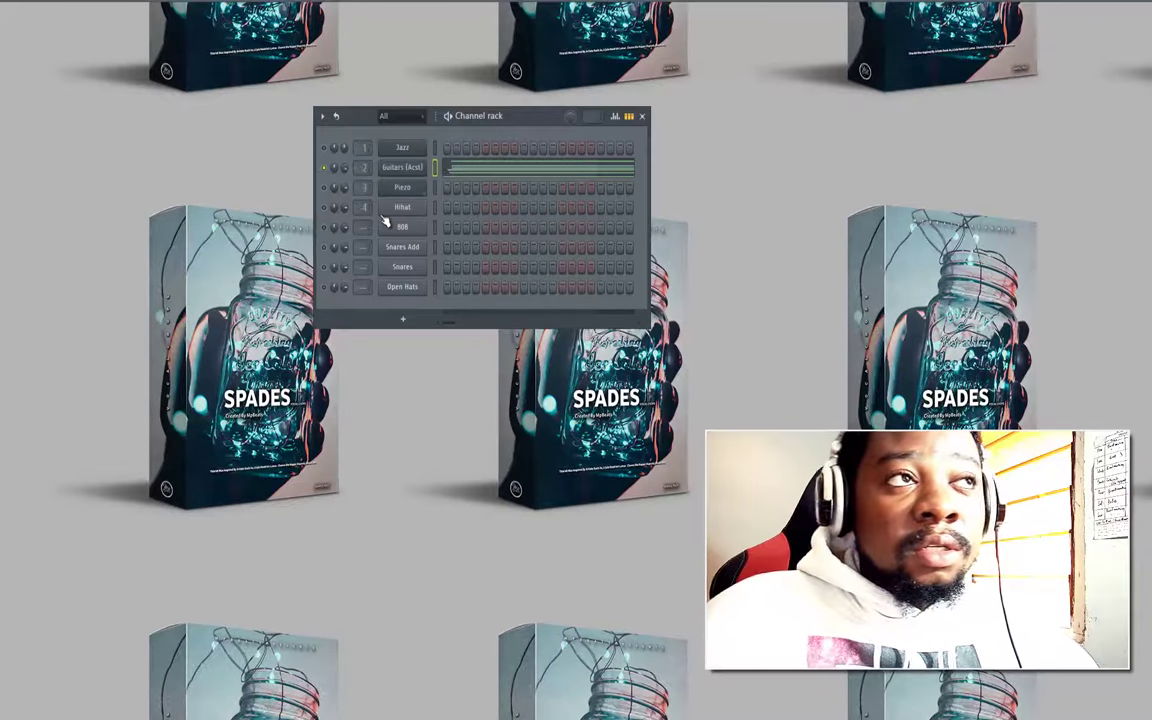
Copy the word "Guitars" from the acoustic guitar channel's name
right_click(413, 171)
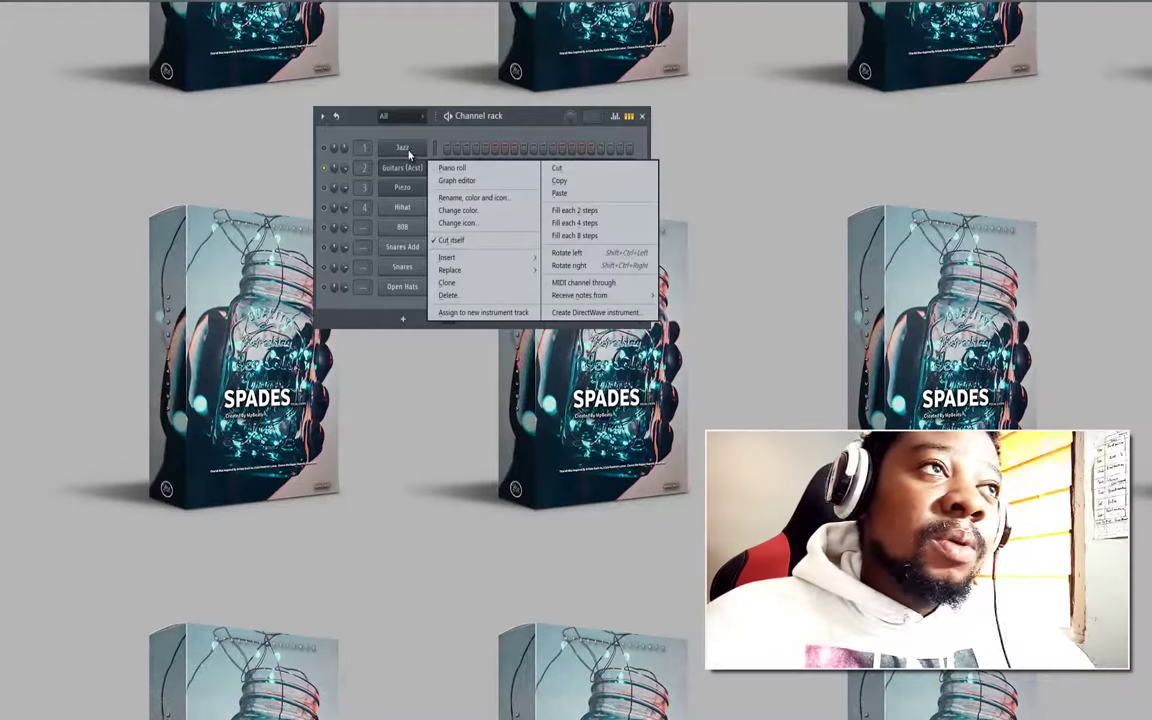
left_click(410, 152)
right_click(406, 150)
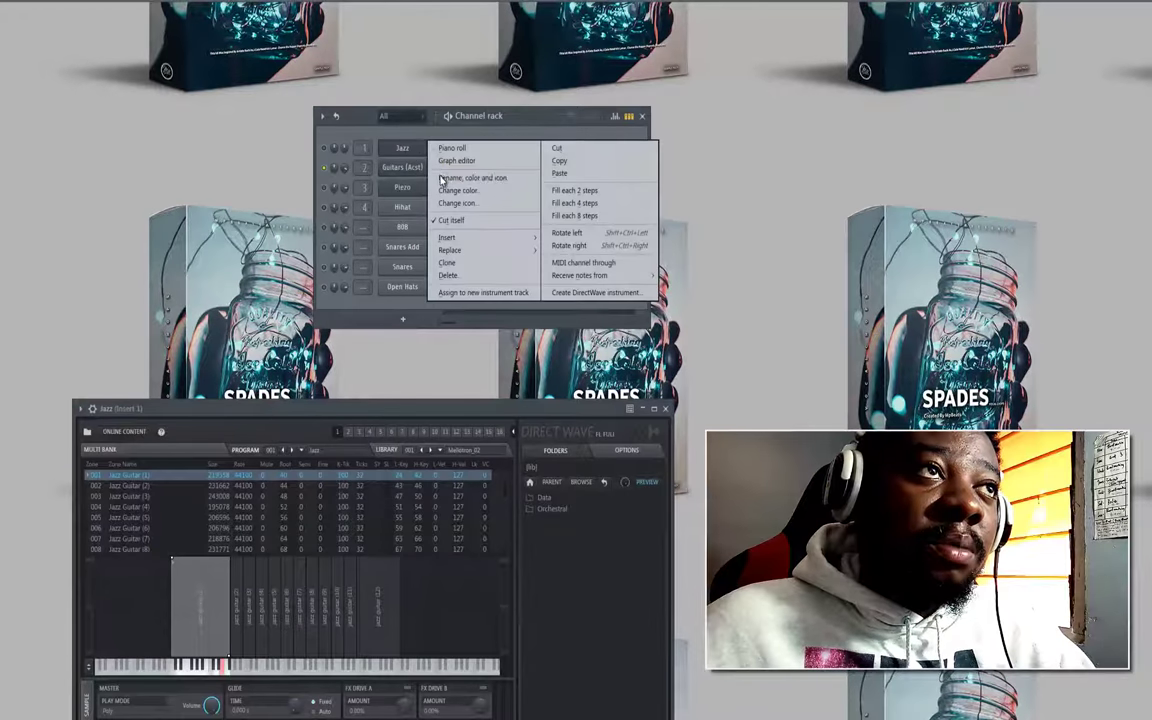
left_click(405, 167)
right_click(408, 168)
left_click(440, 198)
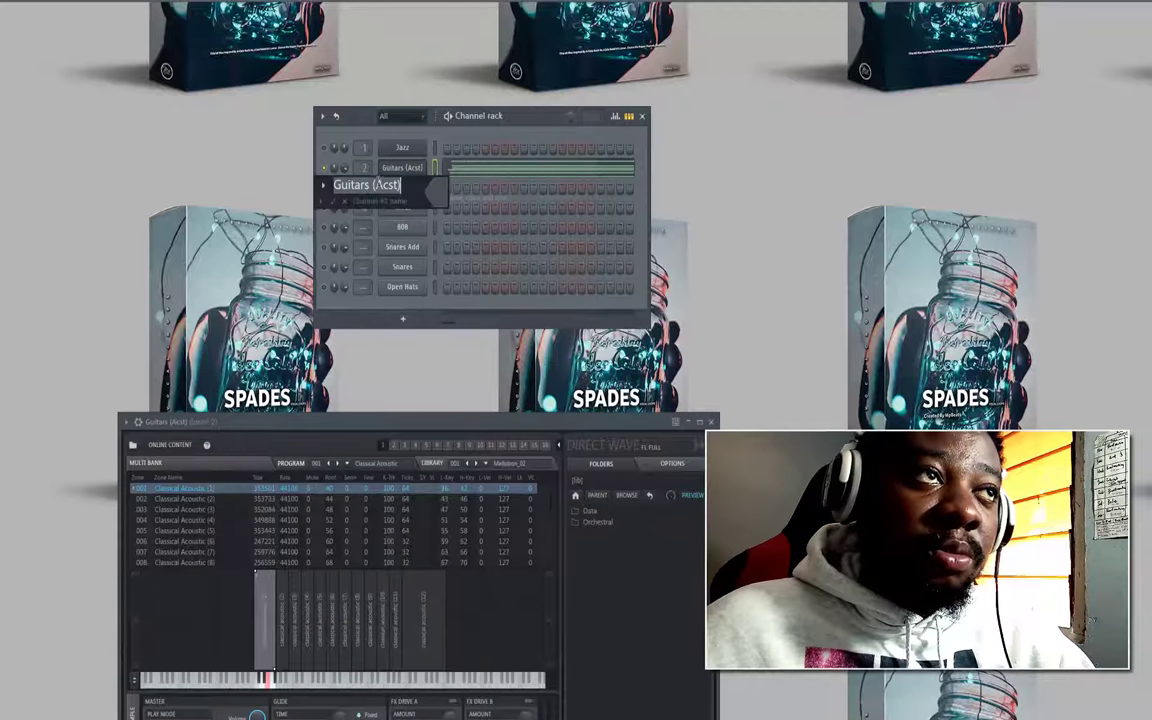
left_click(374, 185)
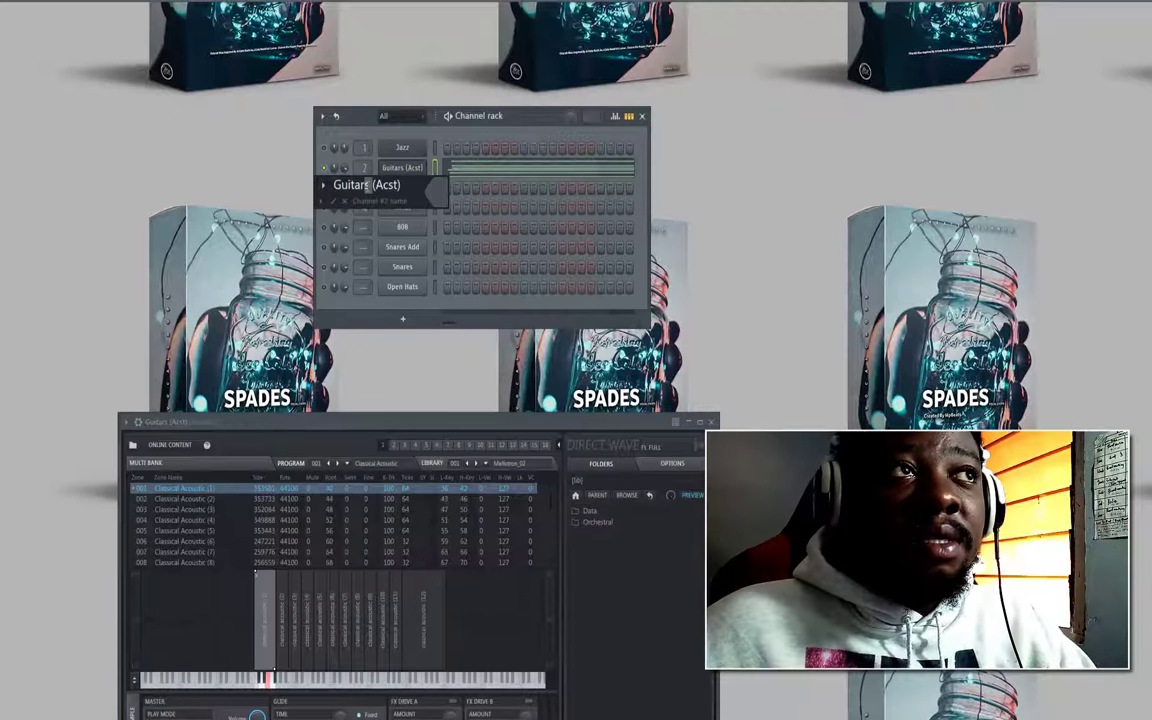
right_click(345, 188)
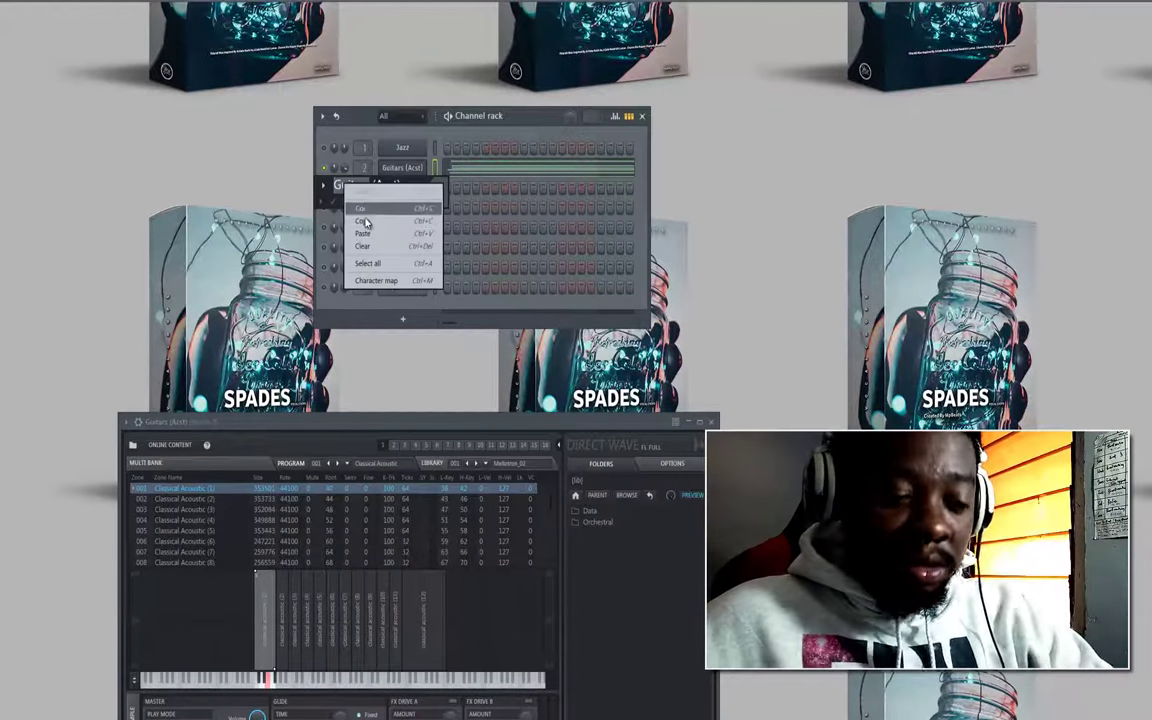
left_click(364, 221)
left_click(364, 224)
Rename the Jazz channel to "Guitars (Jazz)", reusing the copied word
right_click(394, 152)
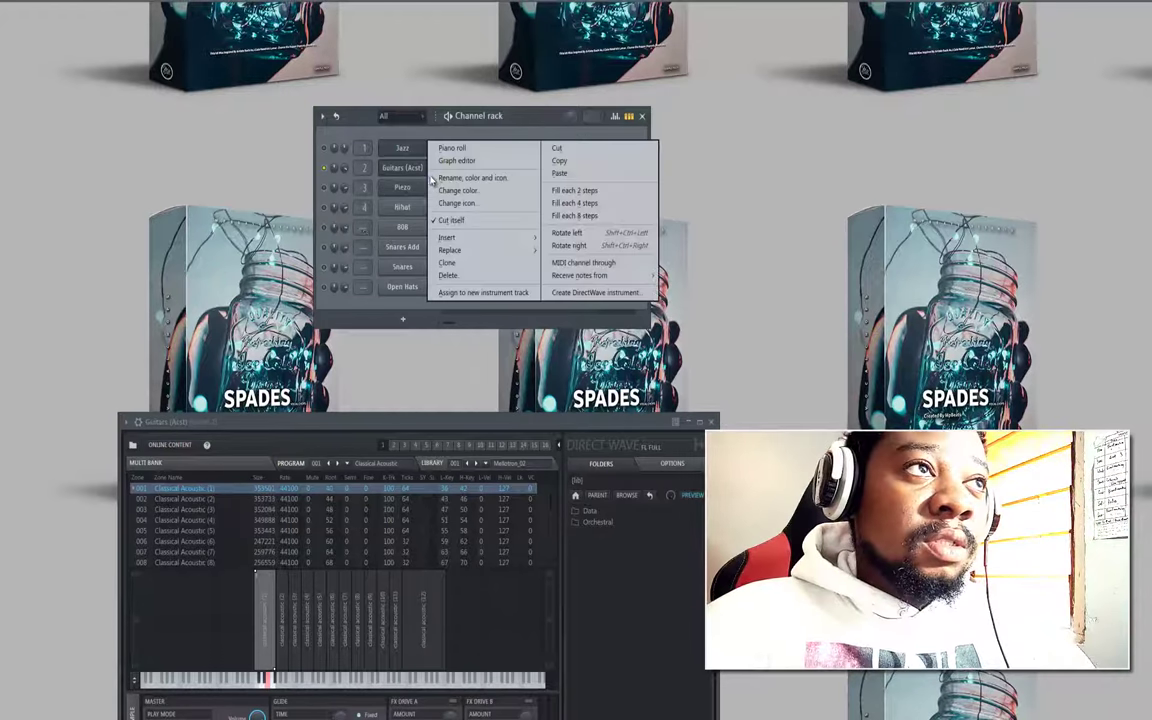
left_click(400, 176)
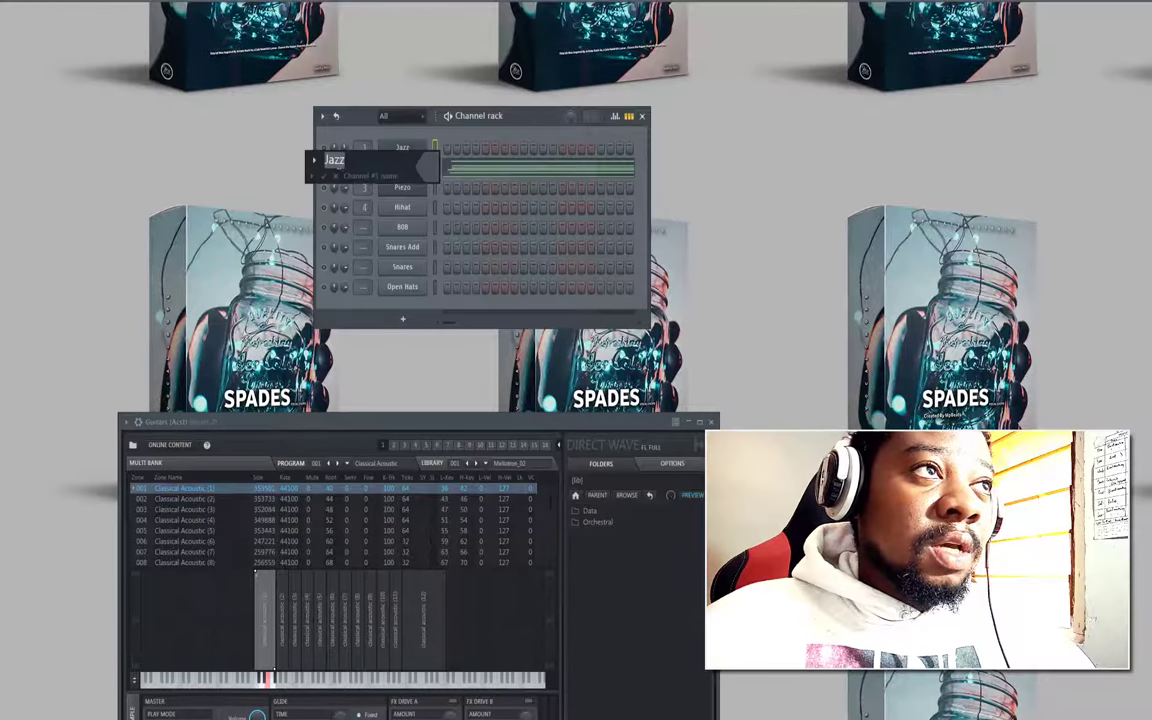
right_click(326, 162)
left_click(345, 216)
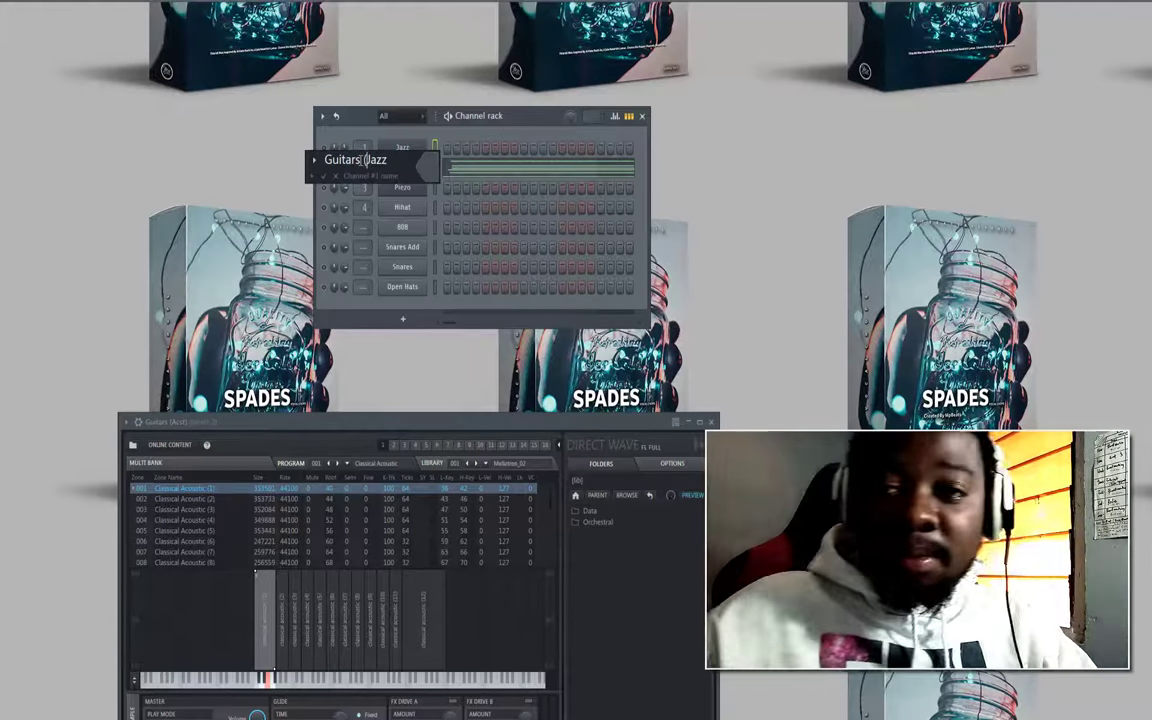
type("(")
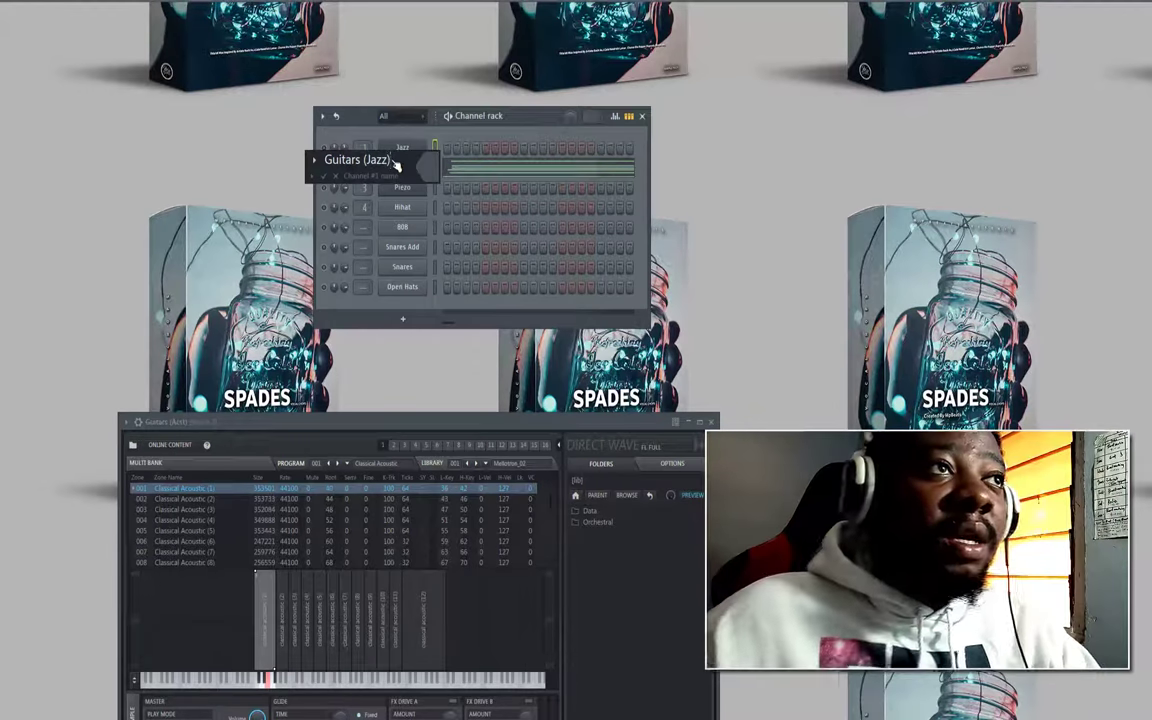
key("Return")
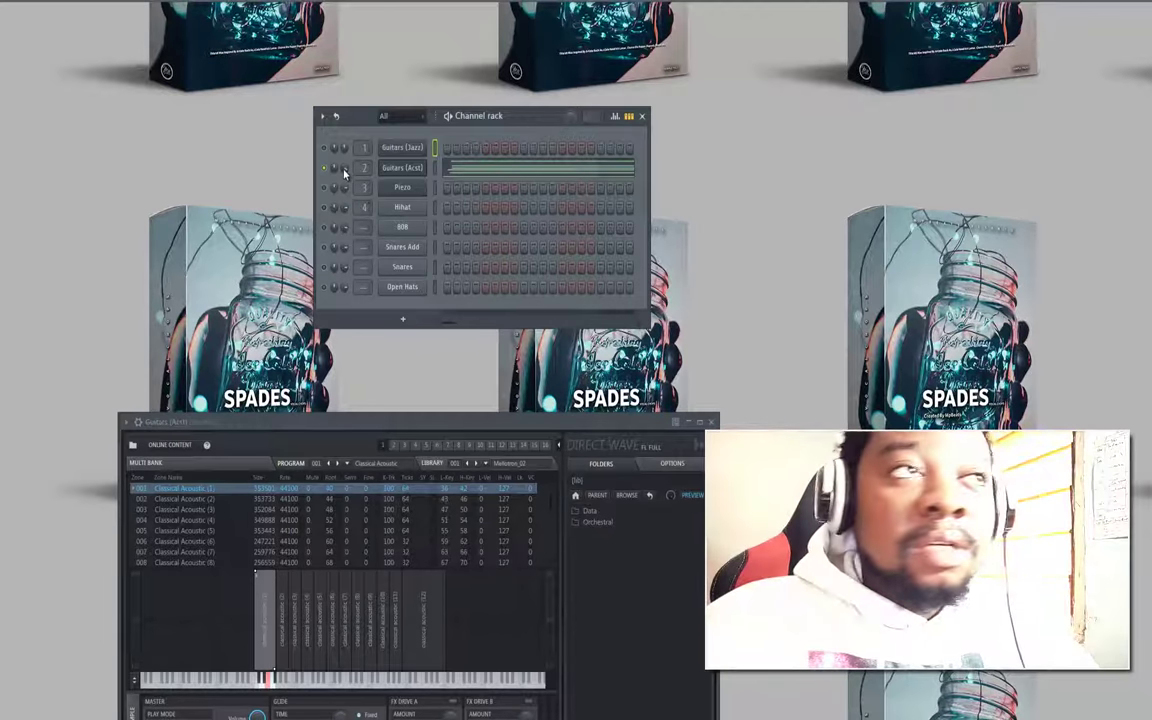
Play back the acoustic guitar pattern and close its DirectWave instrument window
key("space")
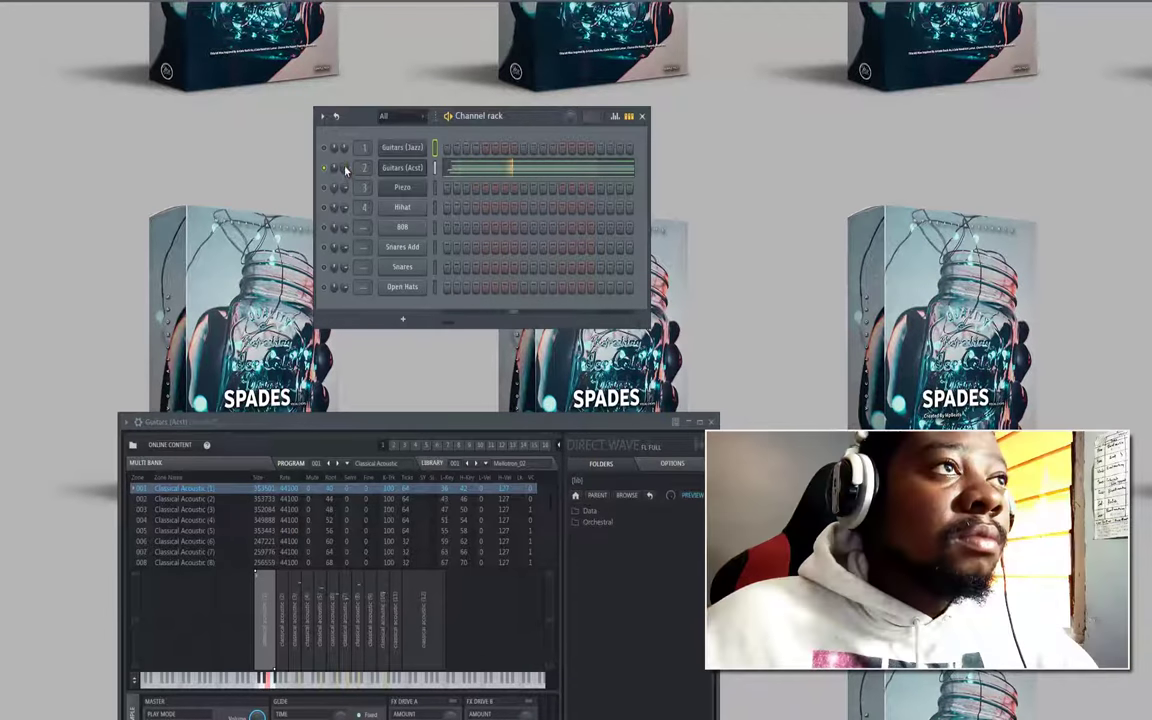
left_click(397, 168)
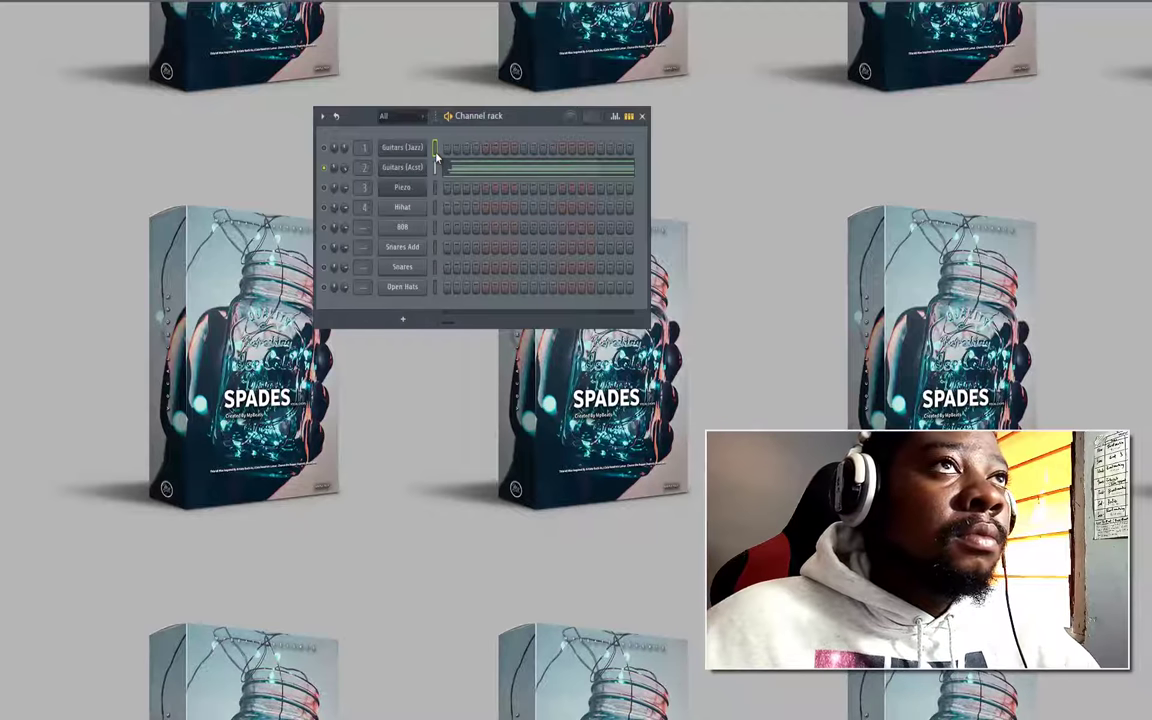
Select all channels and route them to consecutive mixer tracks starting from Insert 1, closing the mixer when done
key("F9")
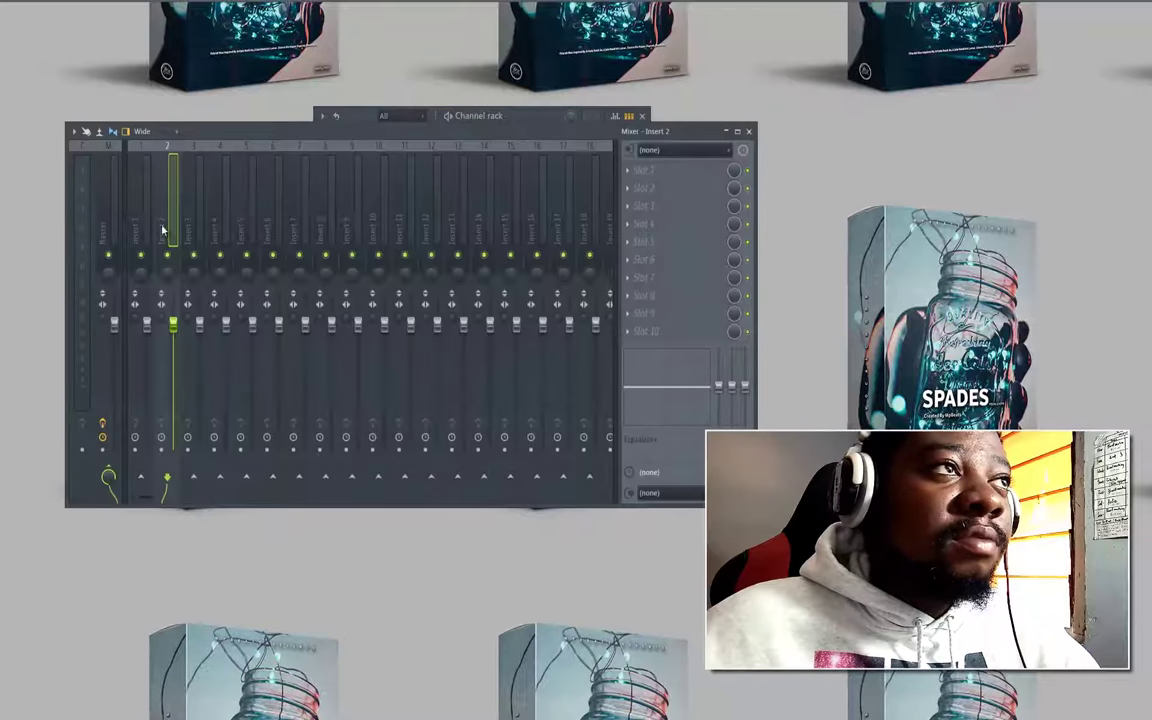
left_click_drag(264, 127, 409, 309)
left_click_drag(507, 118, 543, 66)
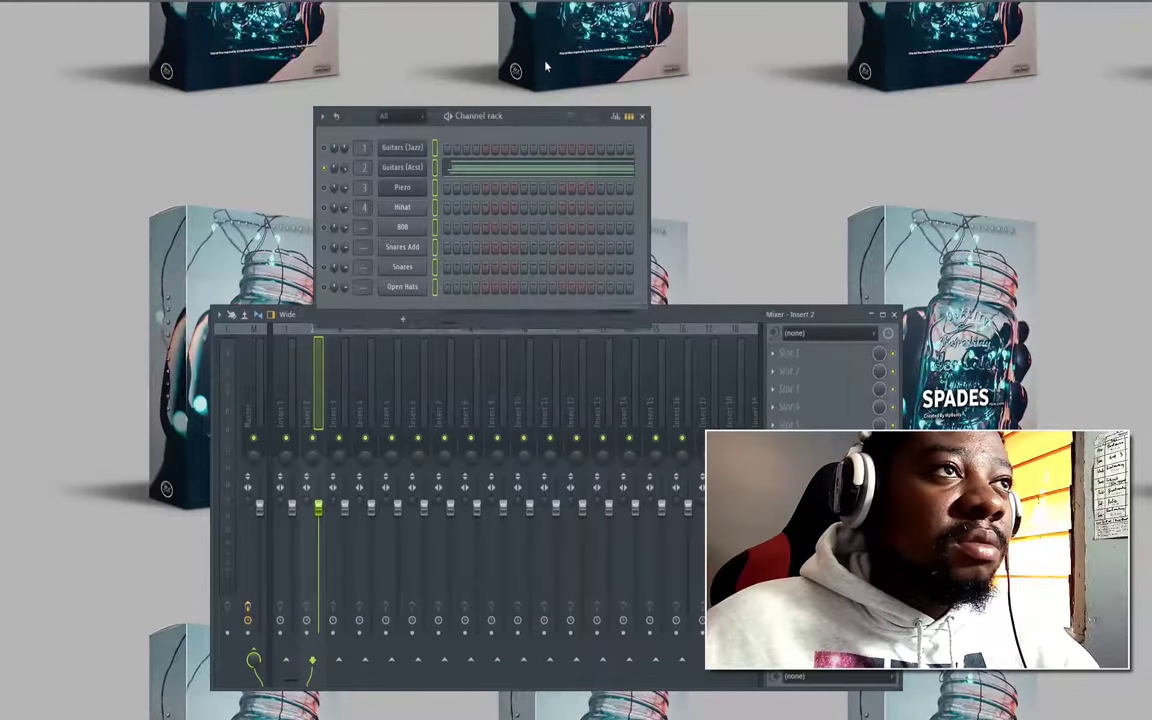
left_click(287, 412)
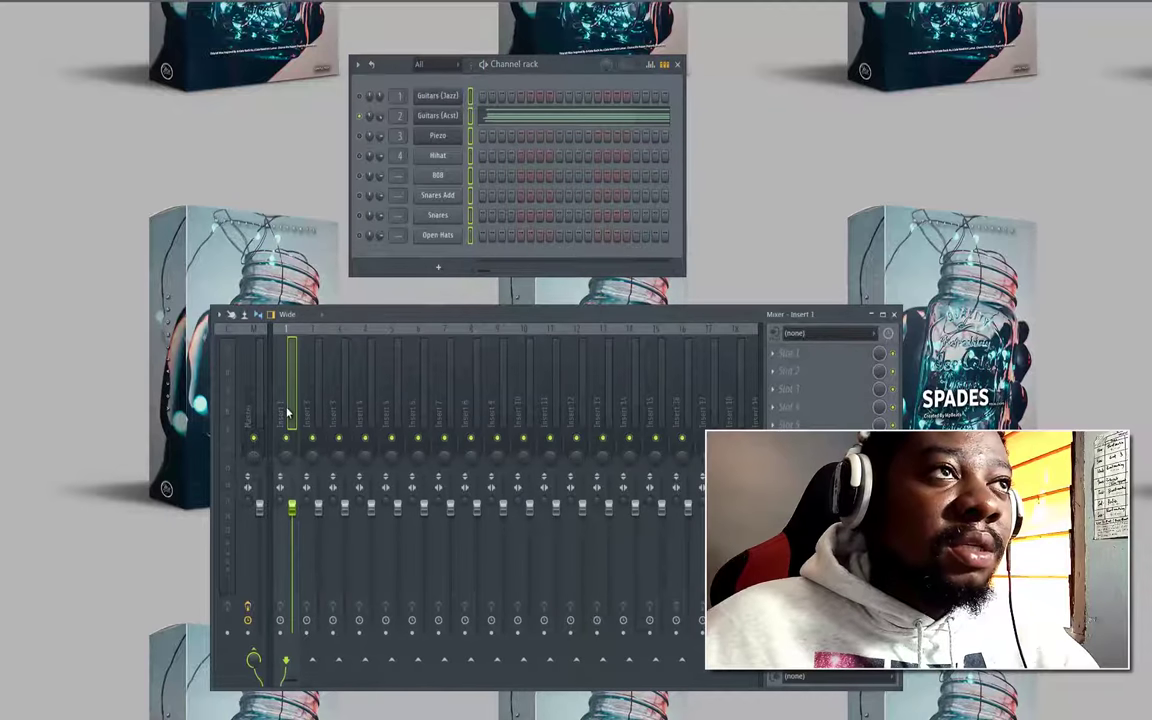
right_click(287, 412)
mouse_move(370, 444)
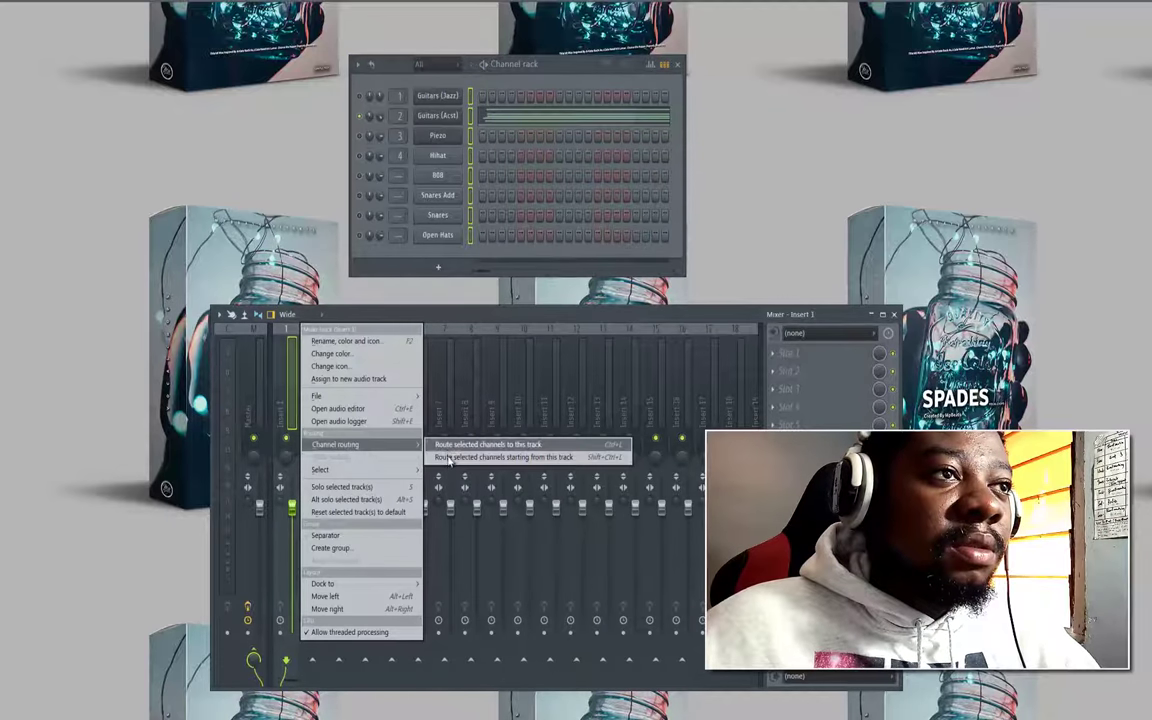
left_click(448, 459)
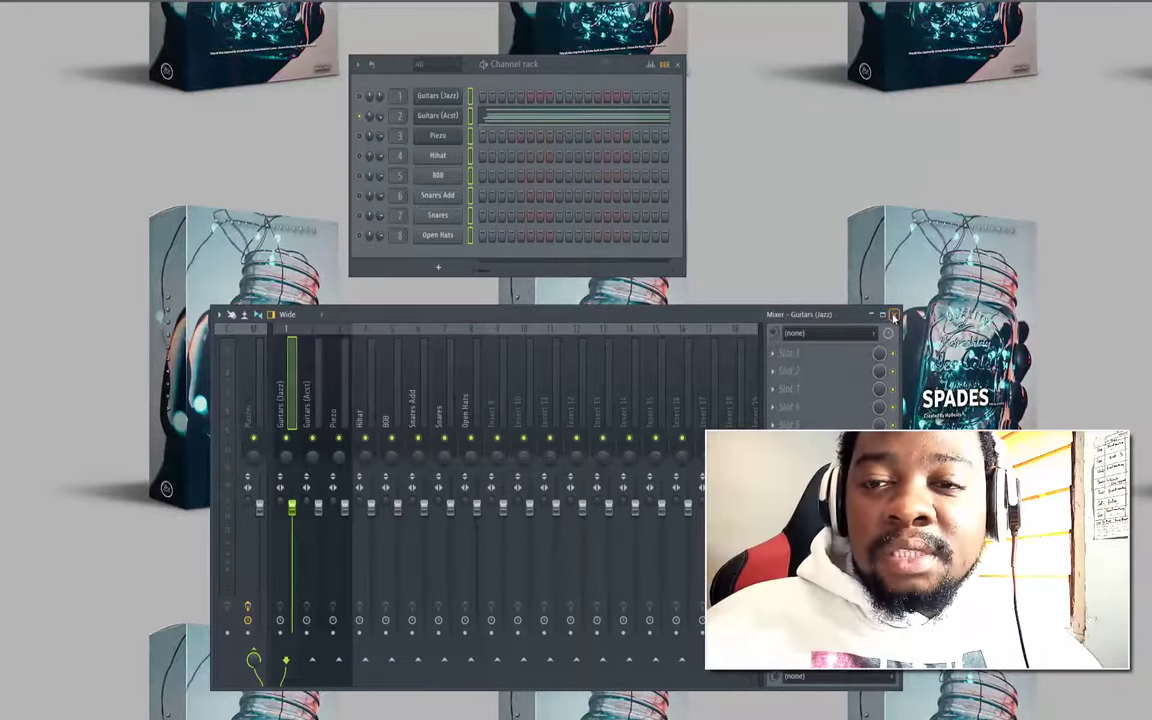
left_click(894, 315)
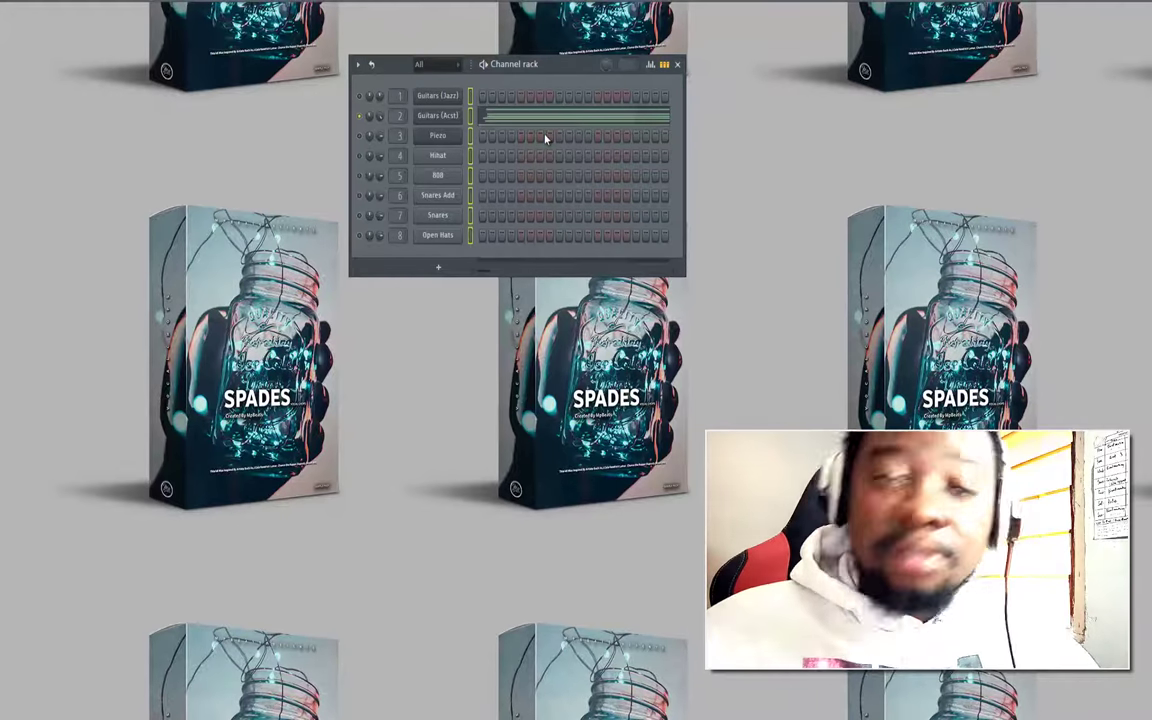
In the Guitars (Jazz) piano roll, add an E5 note at the start of bar 1 and shorten it to one beat
right_click(440, 96)
left_click(478, 94)
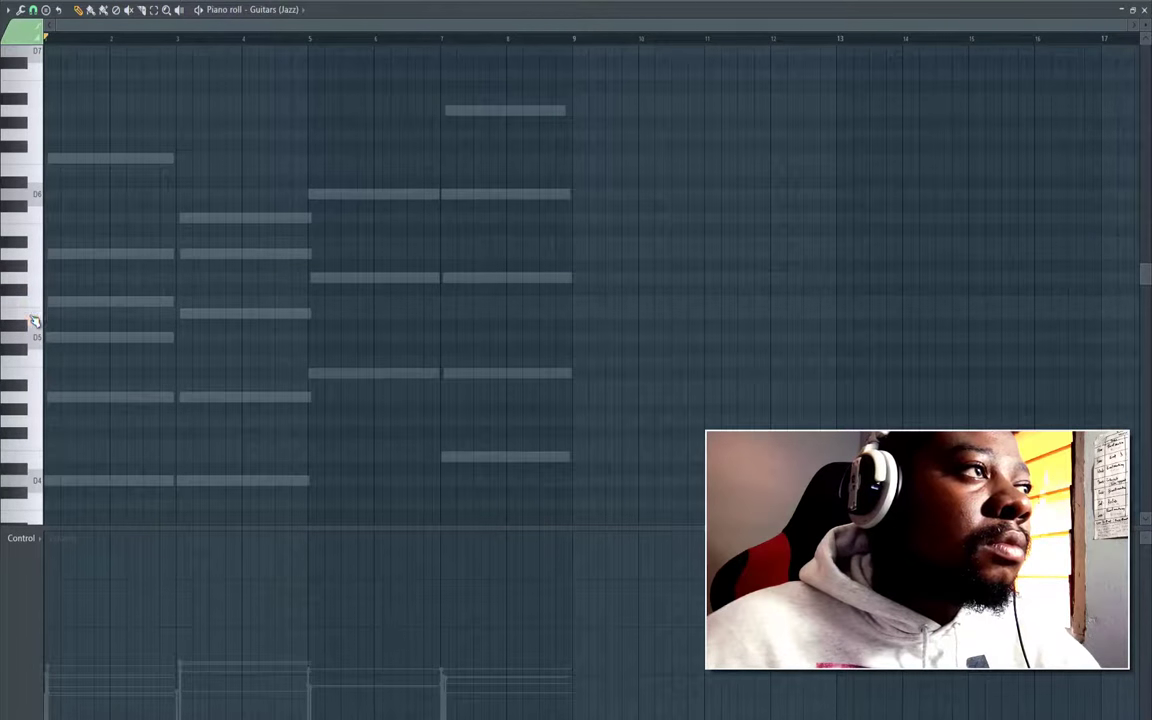
left_click(68, 311)
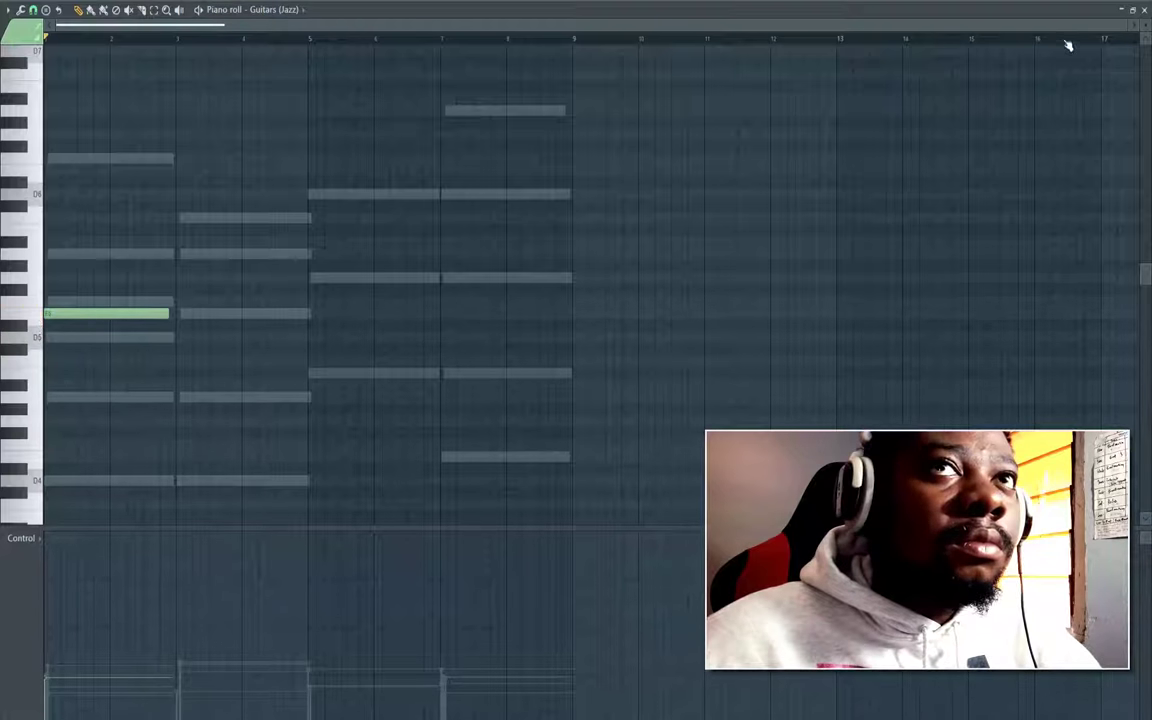
left_click_drag(1125, 26, 505, 27)
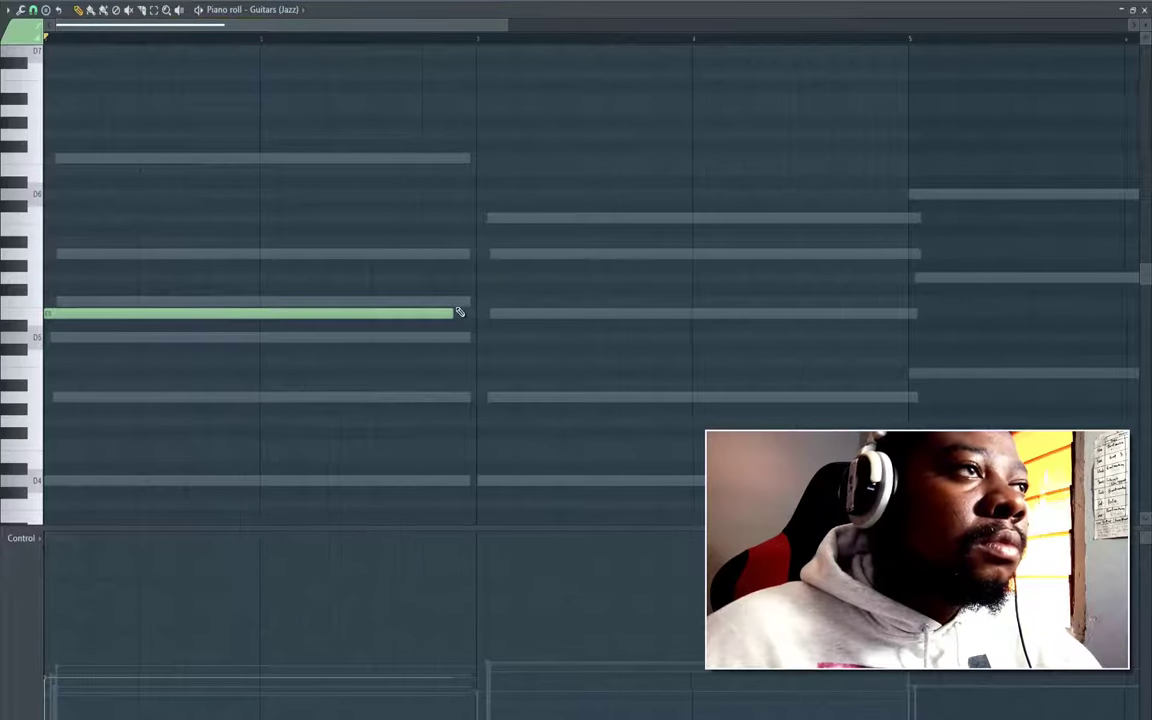
left_click_drag(453, 313, 97, 338)
Audition the first E5 jazz guitar note against the acoustic chords and raise its velocity
key("space")
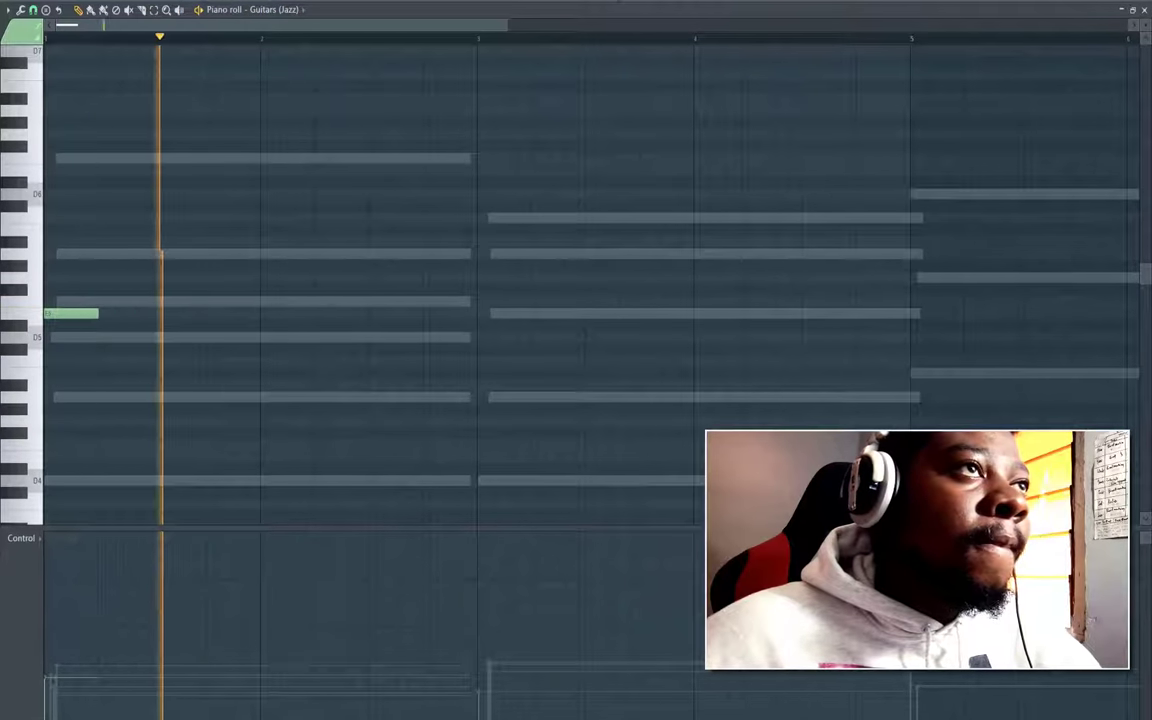
key("F6")
key("space")
key("space")
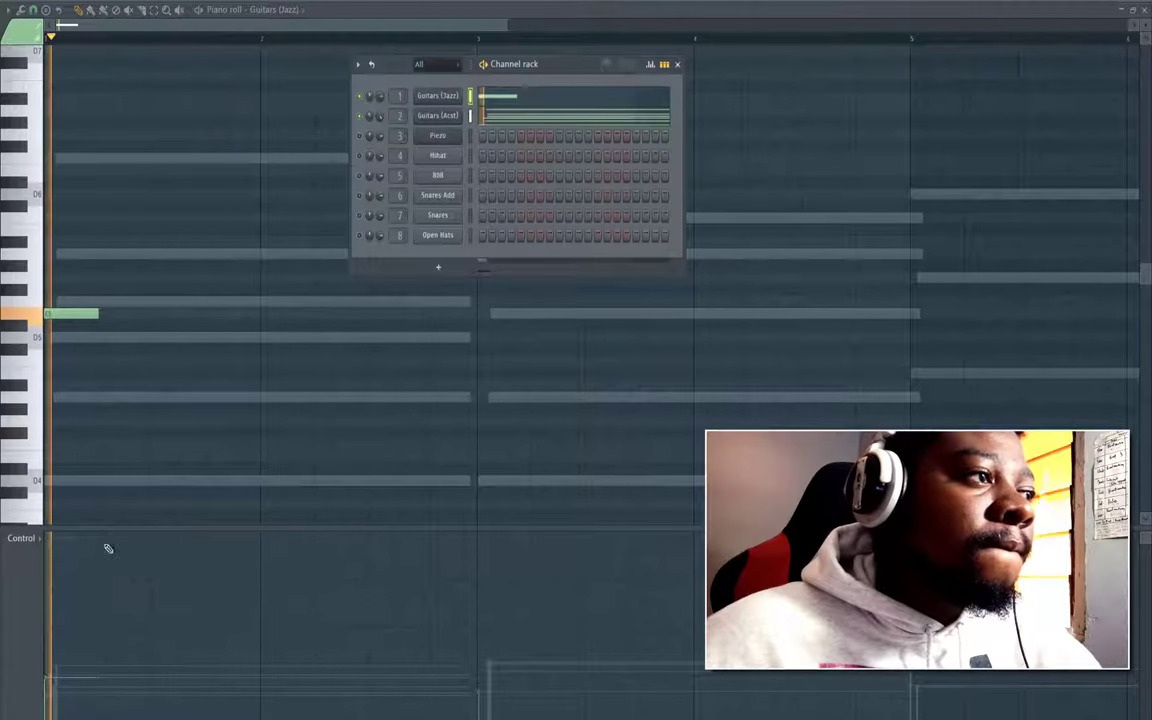
key("space")
left_click(48, 595)
key("space")
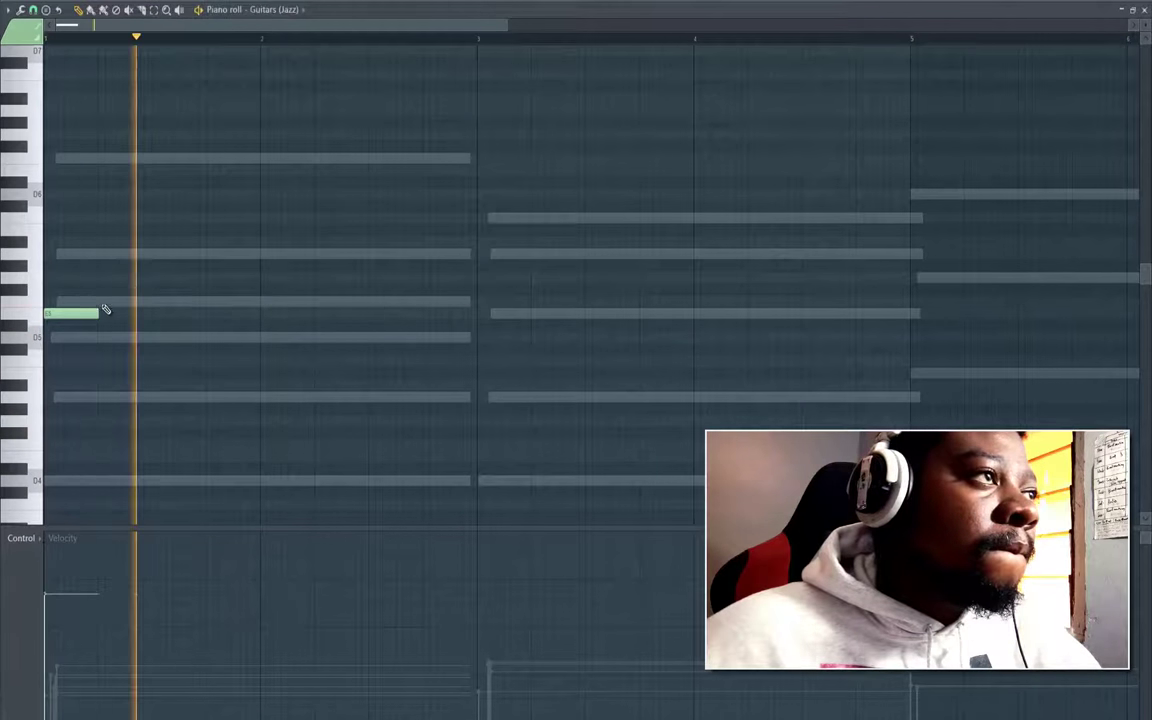
key("space")
key("space")
key("space")
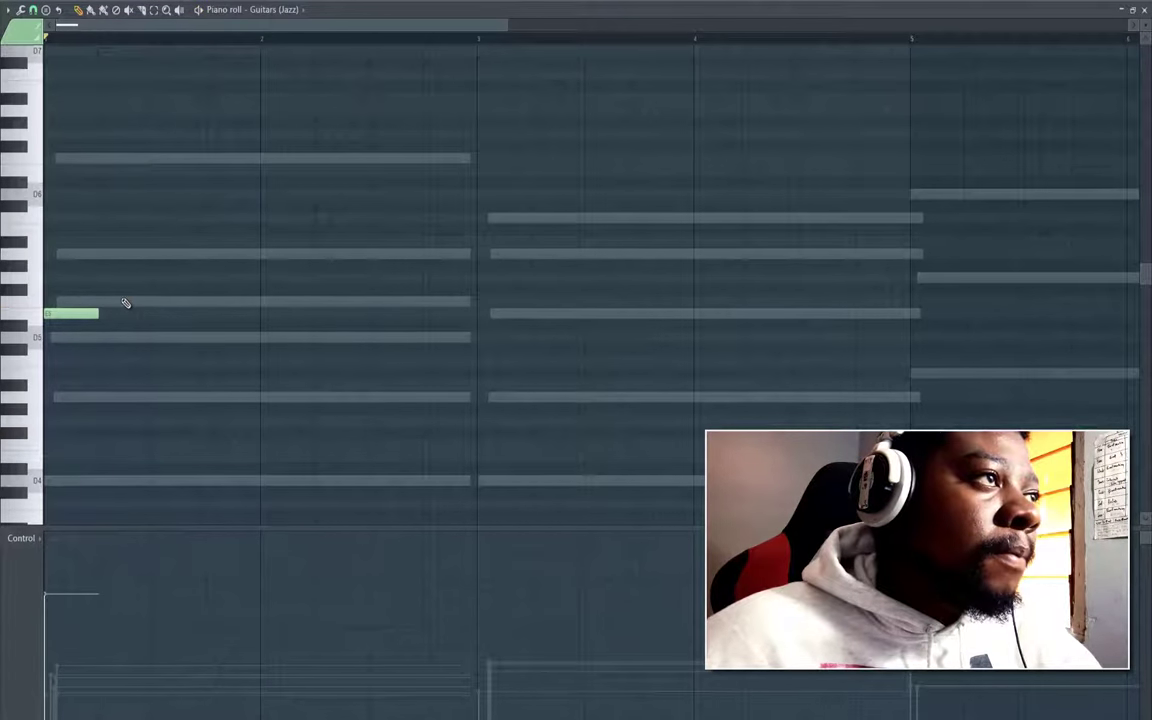
Add two more one-beat E5 notes in bar 1, halfway through beat 2 and on beat 4, checking them in playback
left_click(127, 312)
key("space")
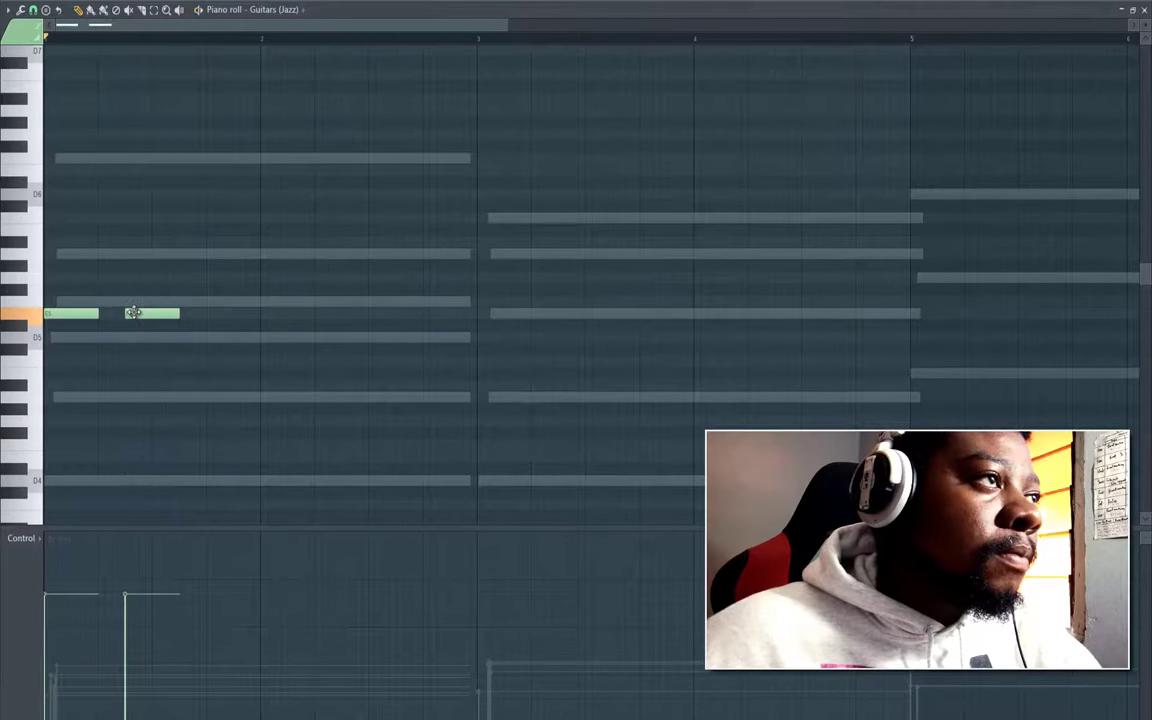
key("space")
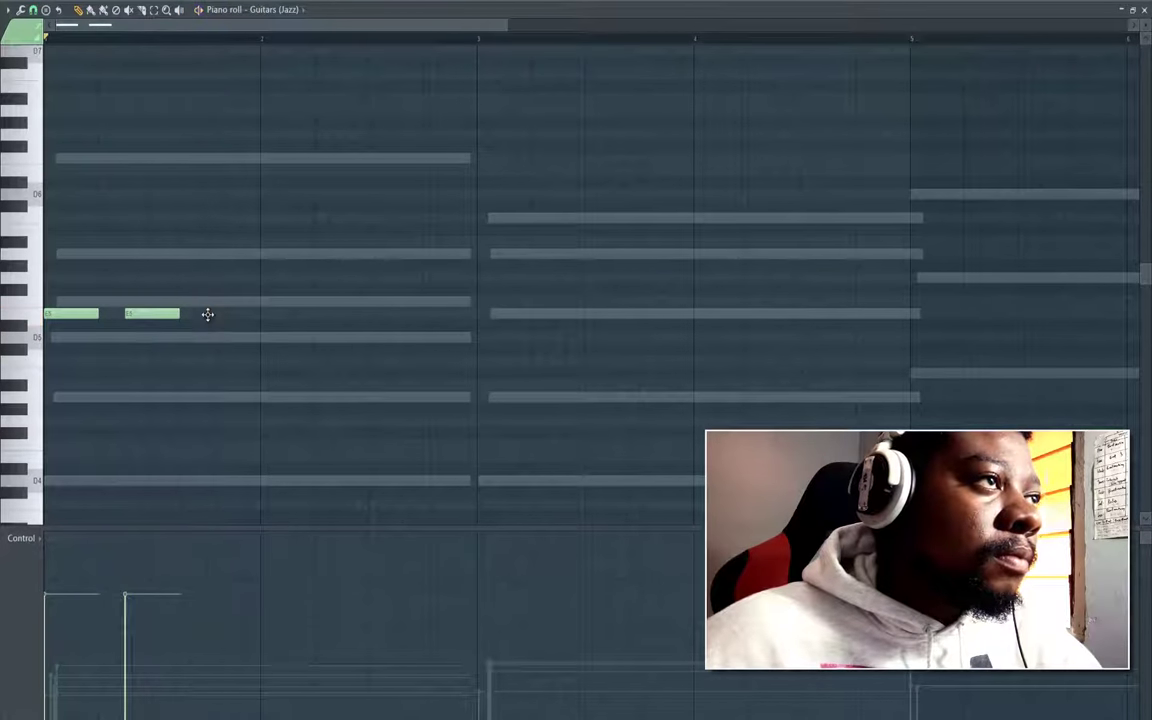
left_click(210, 313)
key("space")
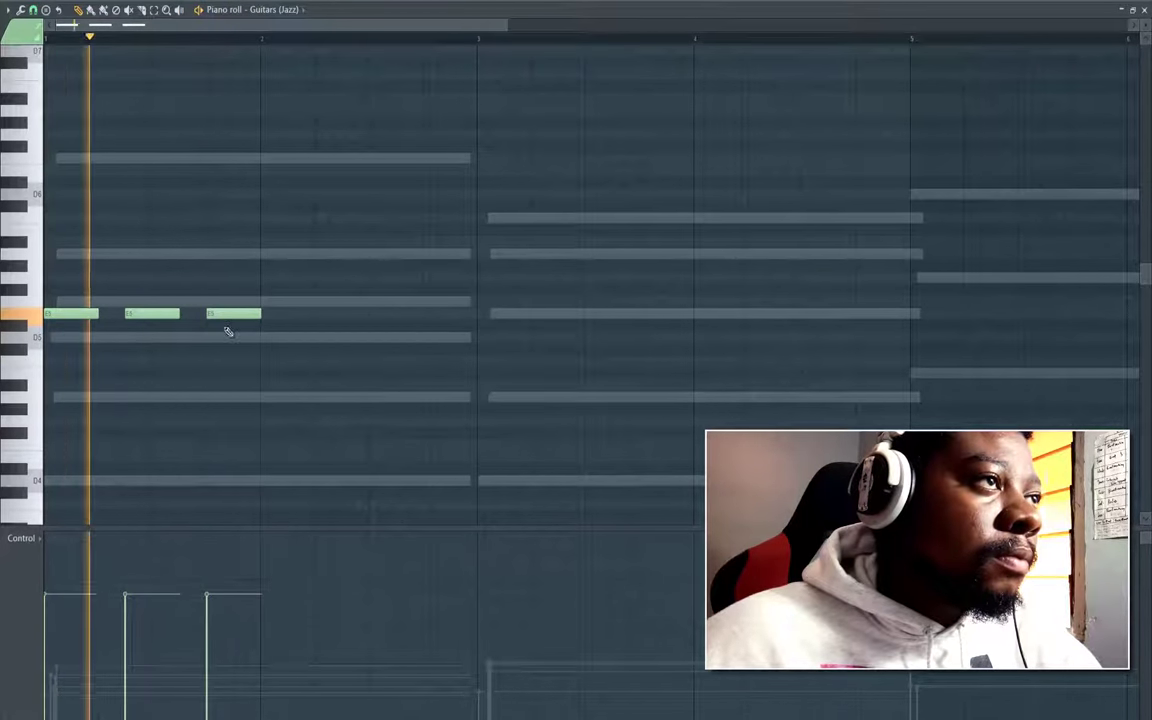
Add a one-beat E5 note halfway through beat 1 of bar 2, trying an F5 after it and removing that F5
key("space")
left_click(292, 313)
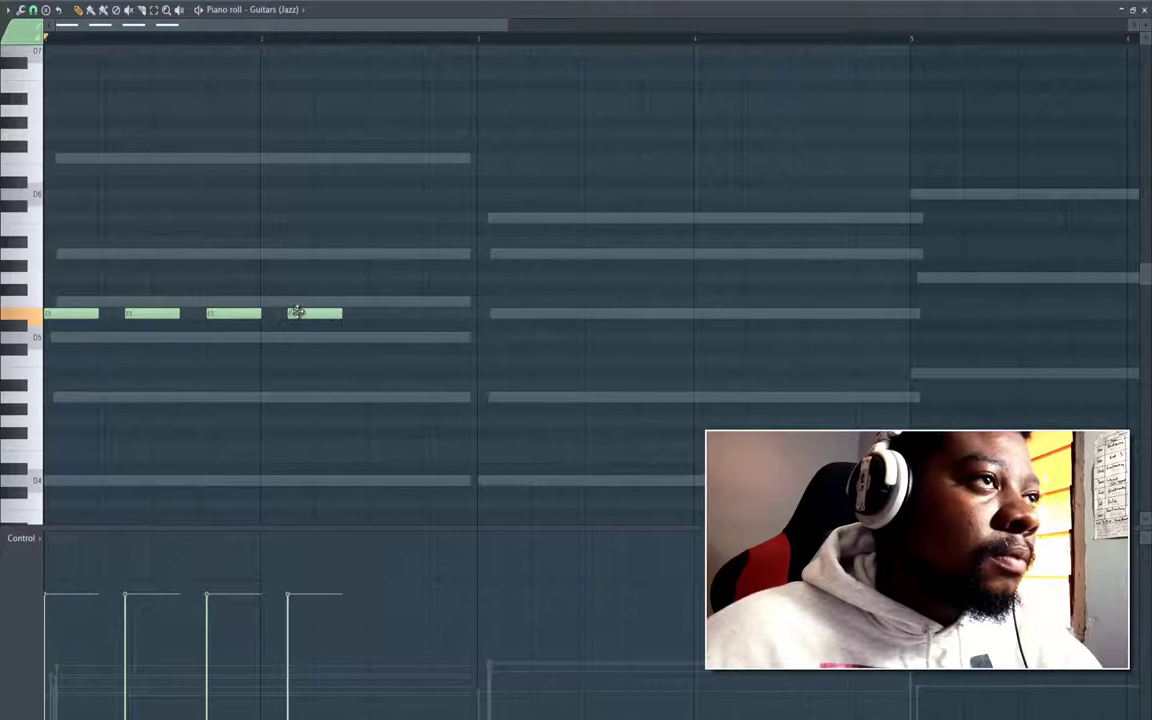
left_click(348, 302)
right_click(361, 302)
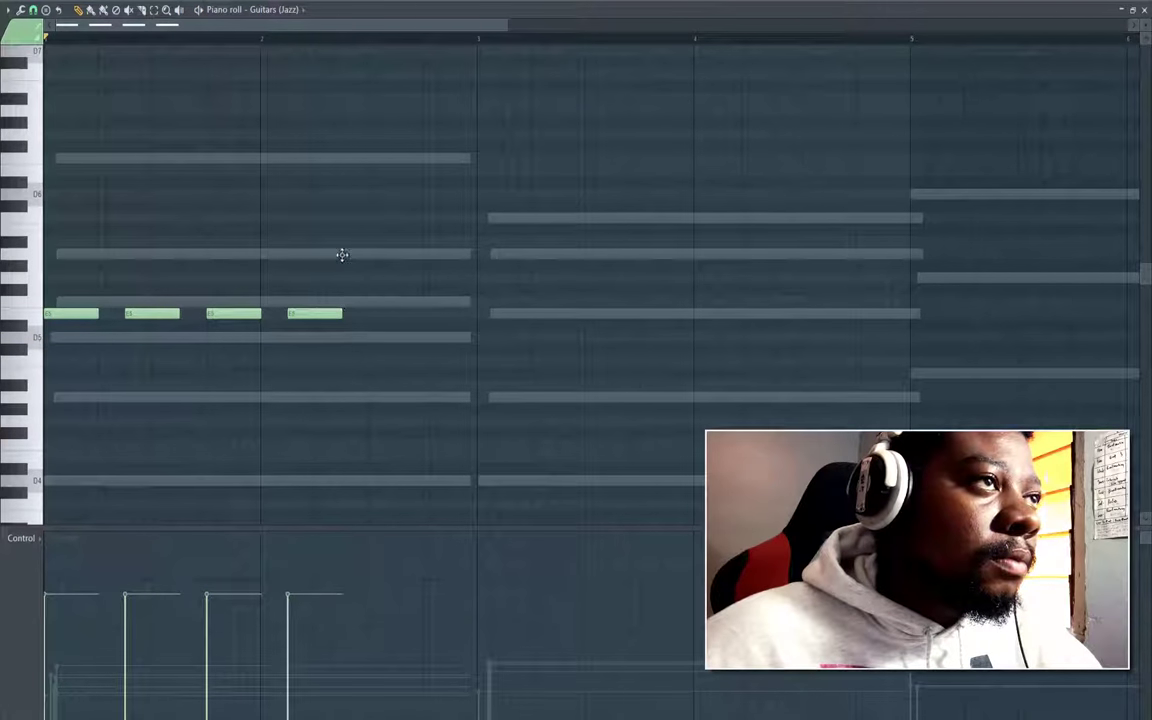
Place a one-beat A5 note on beat 3 of bar 2, checking its timing in playback
left_click(348, 254)
key("space")
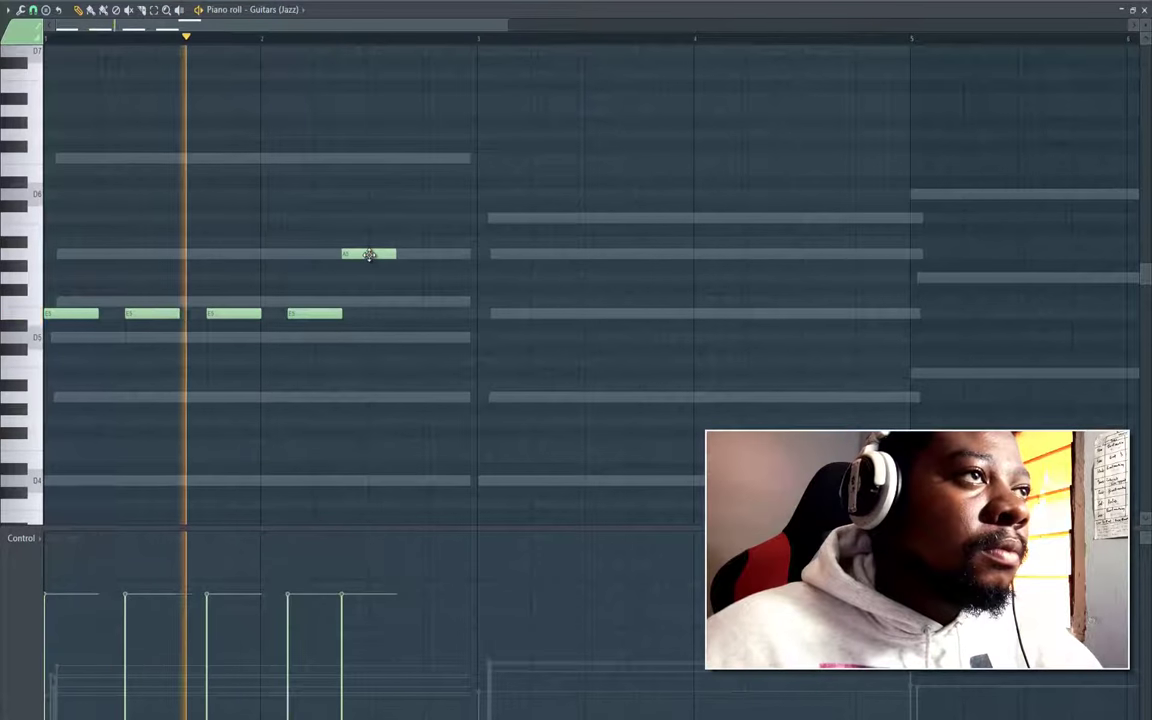
right_click(369, 254)
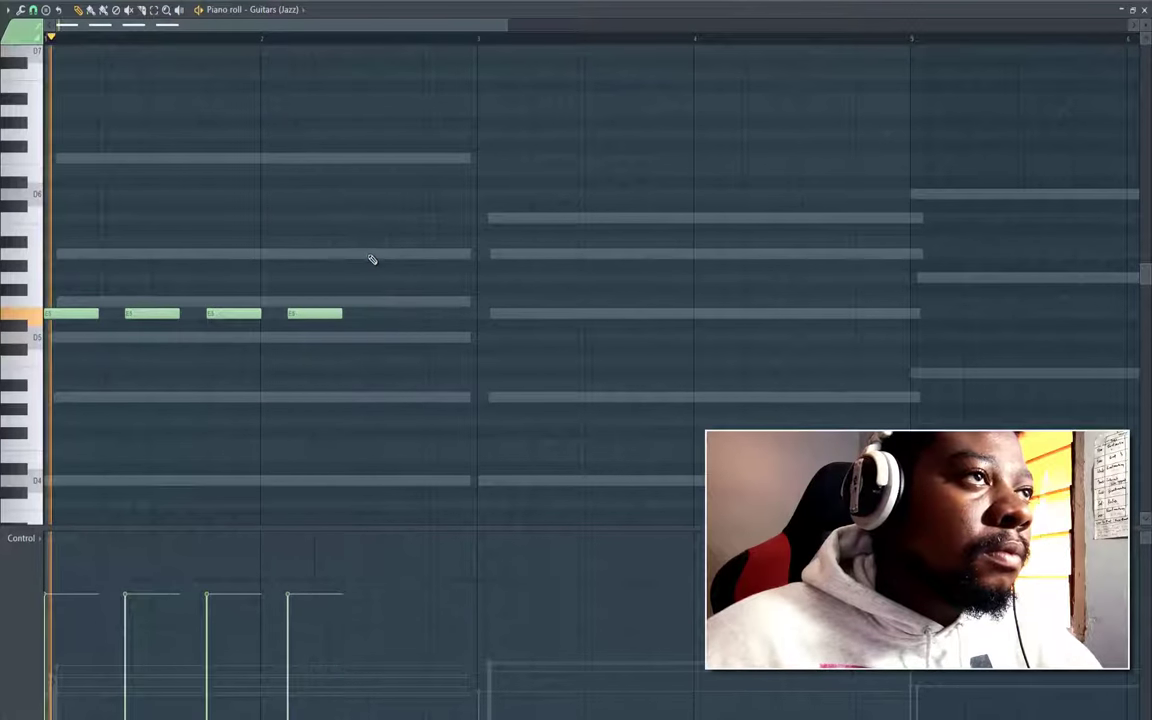
left_click(372, 255)
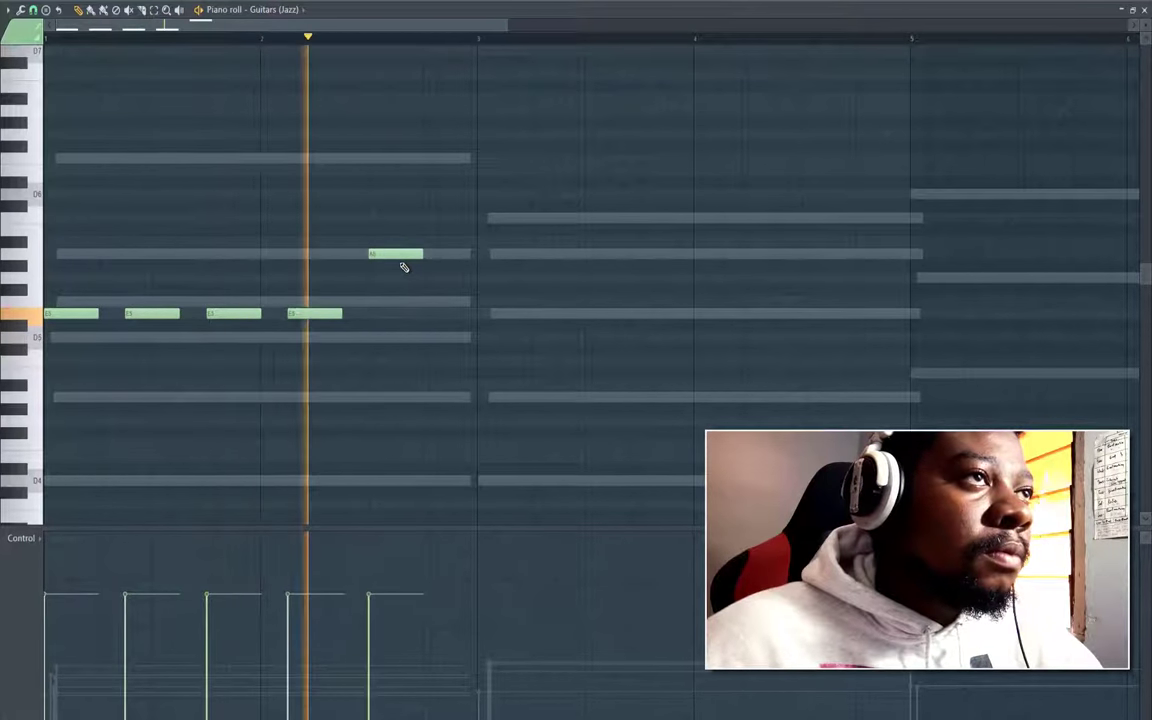
key("space")
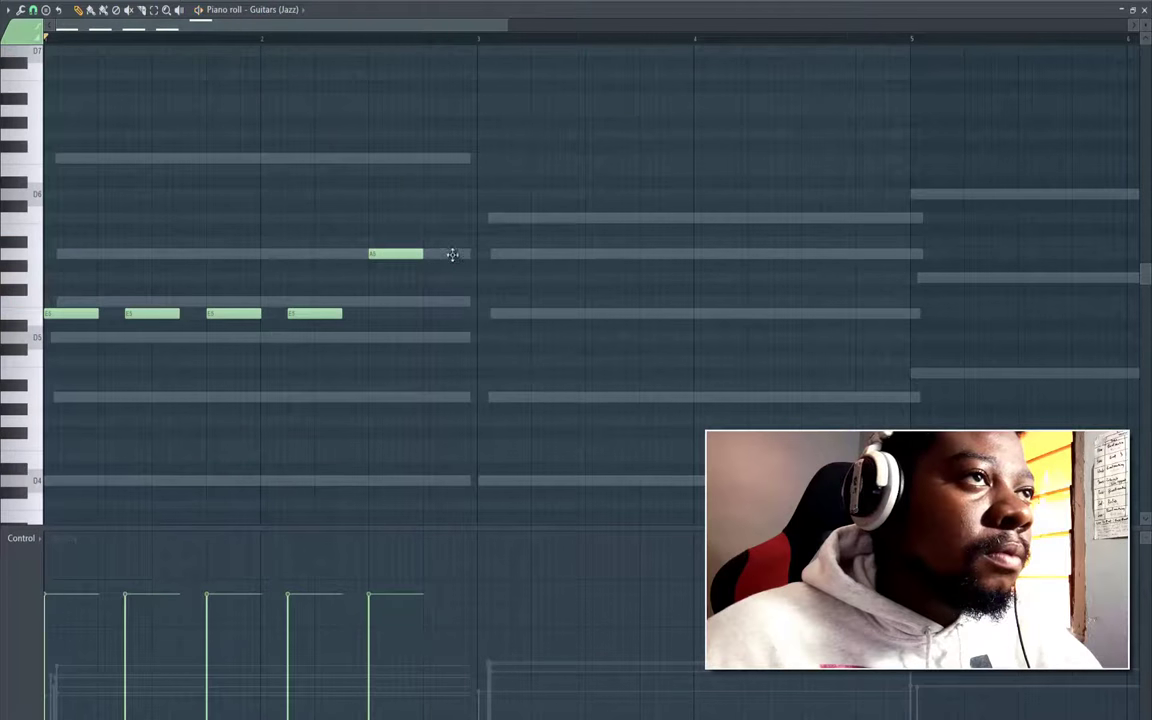
Add a second A5 note on beat 4 of bar 2 and shorten the first A5 to leave a small gap between them
left_click(453, 255)
mouse_move(459, 253)
left_mouse_down()
mouse_move(459, 242)
mouse_move(457, 280)
mouse_move(458, 252)
left_mouse_up()
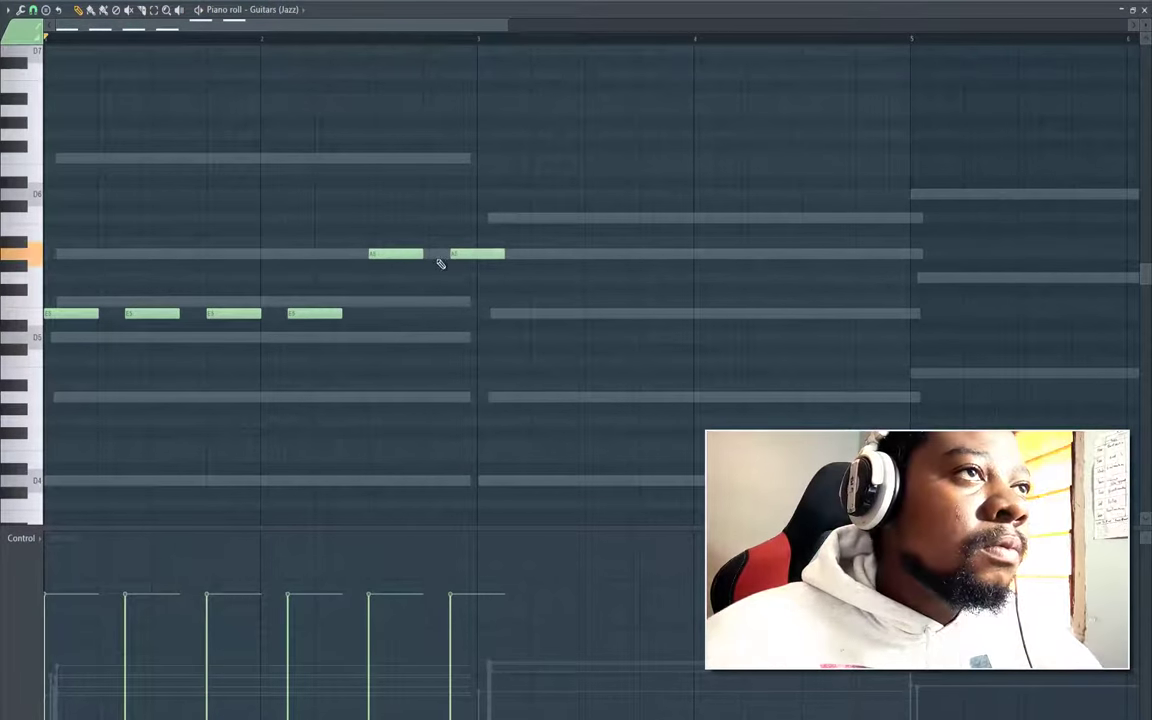
key("space")
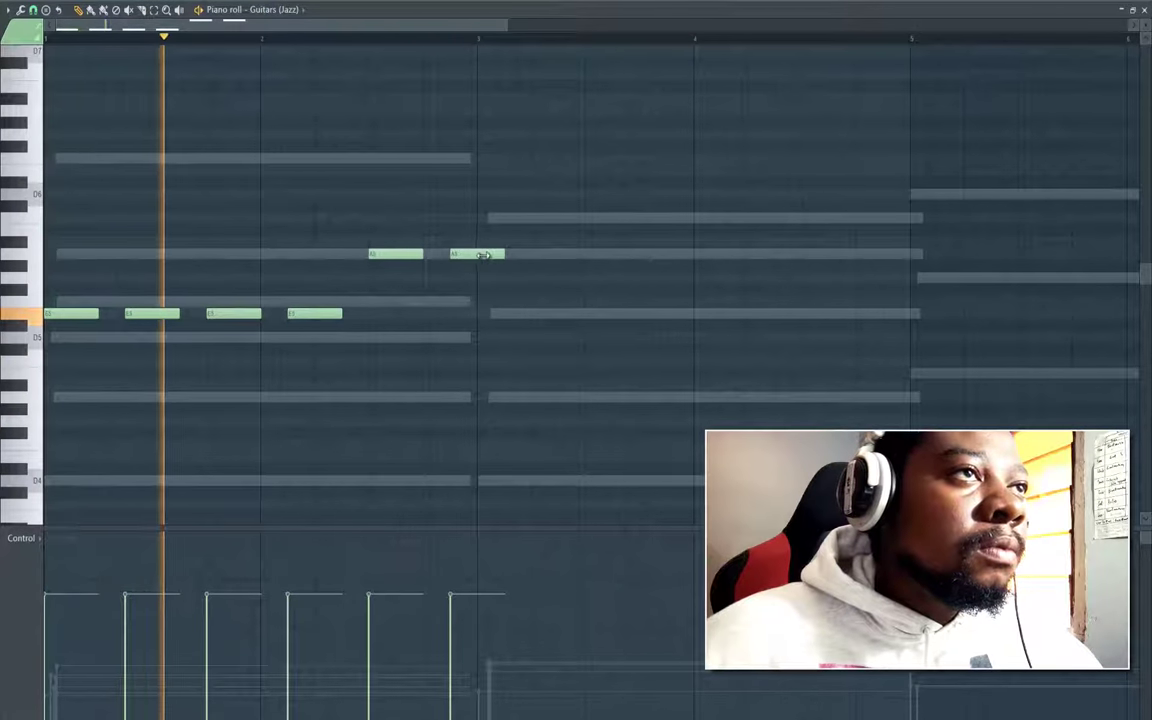
left_click_drag(483, 254, 474, 254)
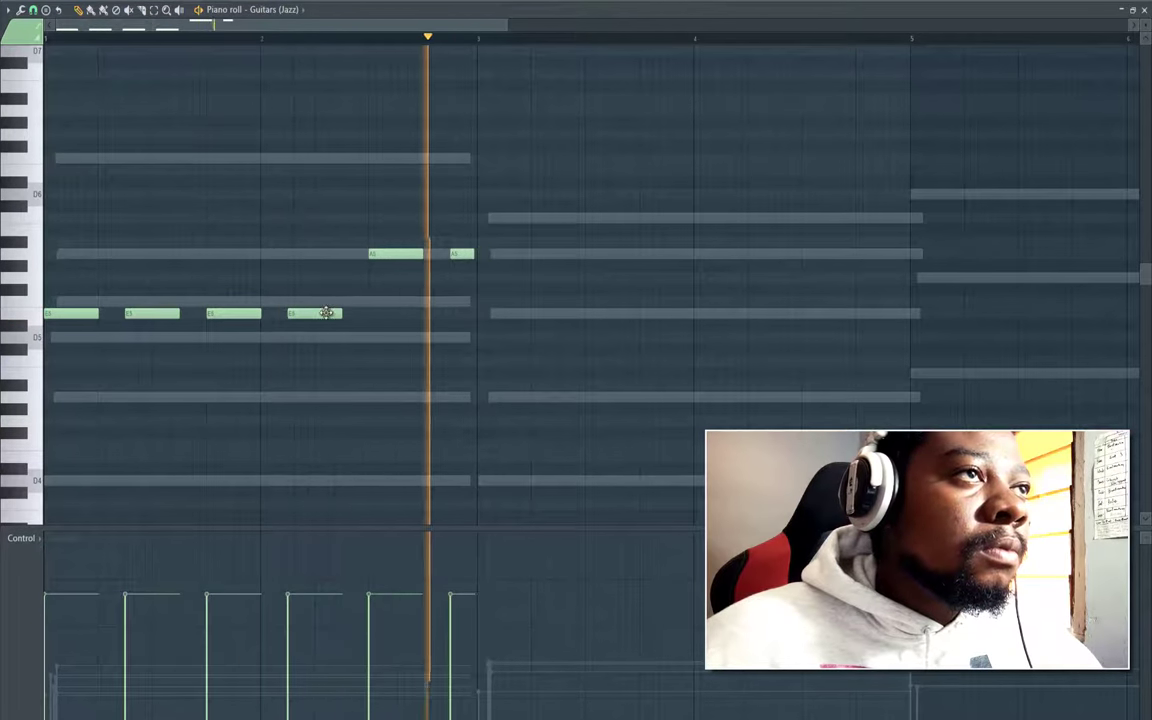
key("space")
key("space")
left_click_drag(420, 254, 478, 256)
left_click(399, 256)
right_click(460, 255)
key("space")
Add an F5 note at the start of bar 3 followed by a D5 note, each about one and a half beats long
left_click(479, 337)
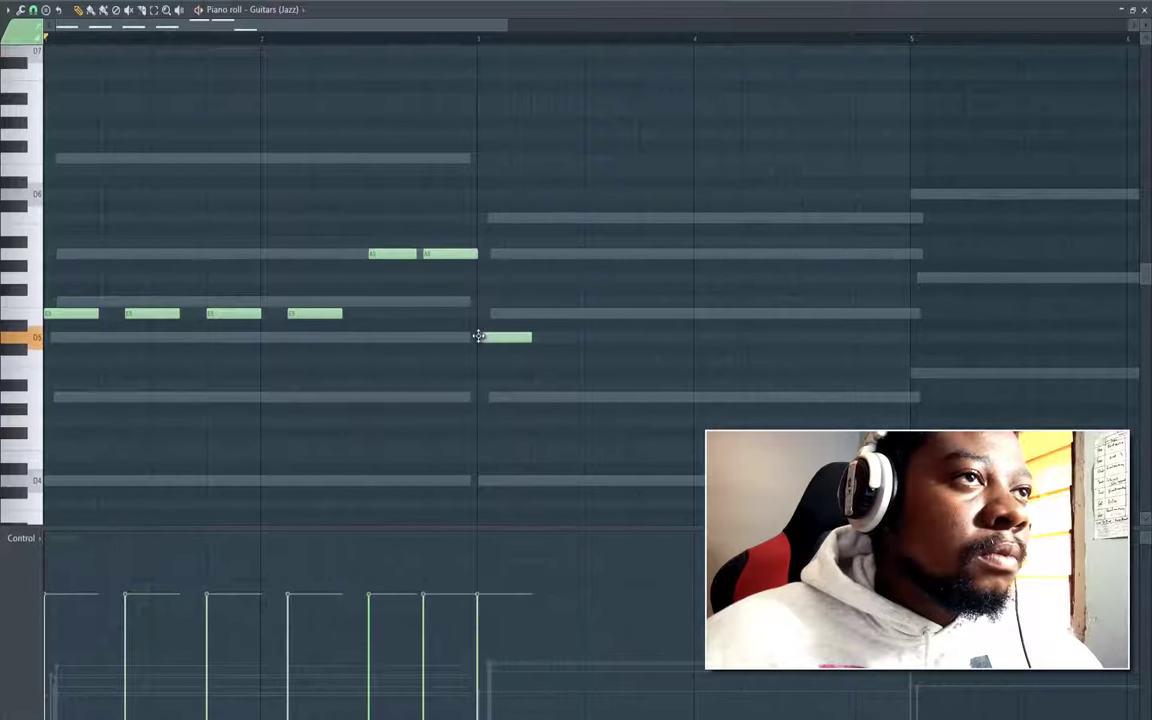
key("space")
left_click_drag(535, 338, 511, 301)
left_click(558, 337)
key("space")
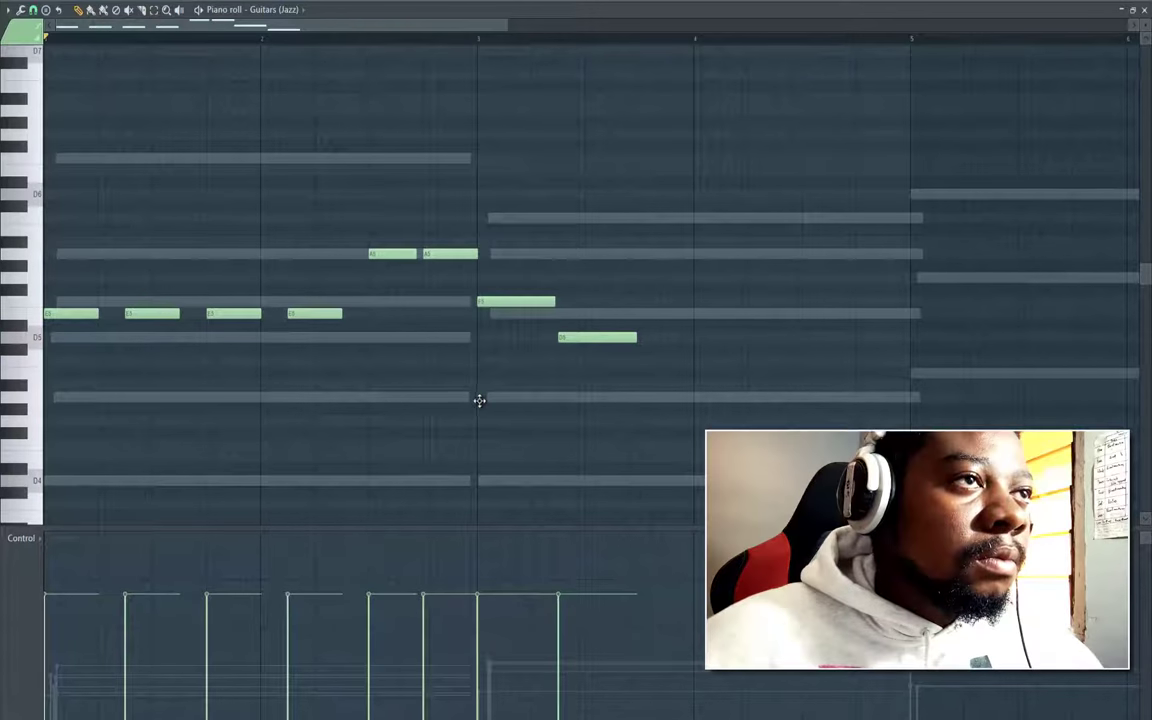
Replace the F5 at the start of bar 3 with a one-beat C5, lower the following D5 to C5, and play the melody
left_click_drag(478, 374, 478, 360)
right_click(519, 303)
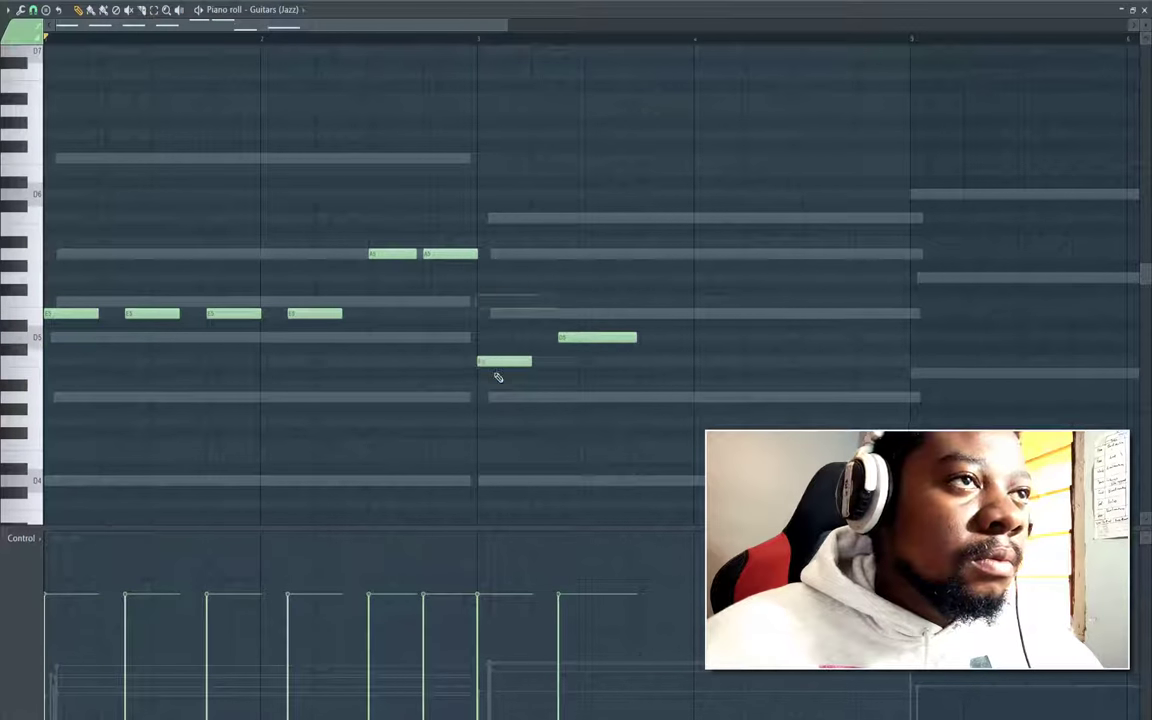
left_click_drag(566, 338, 562, 361)
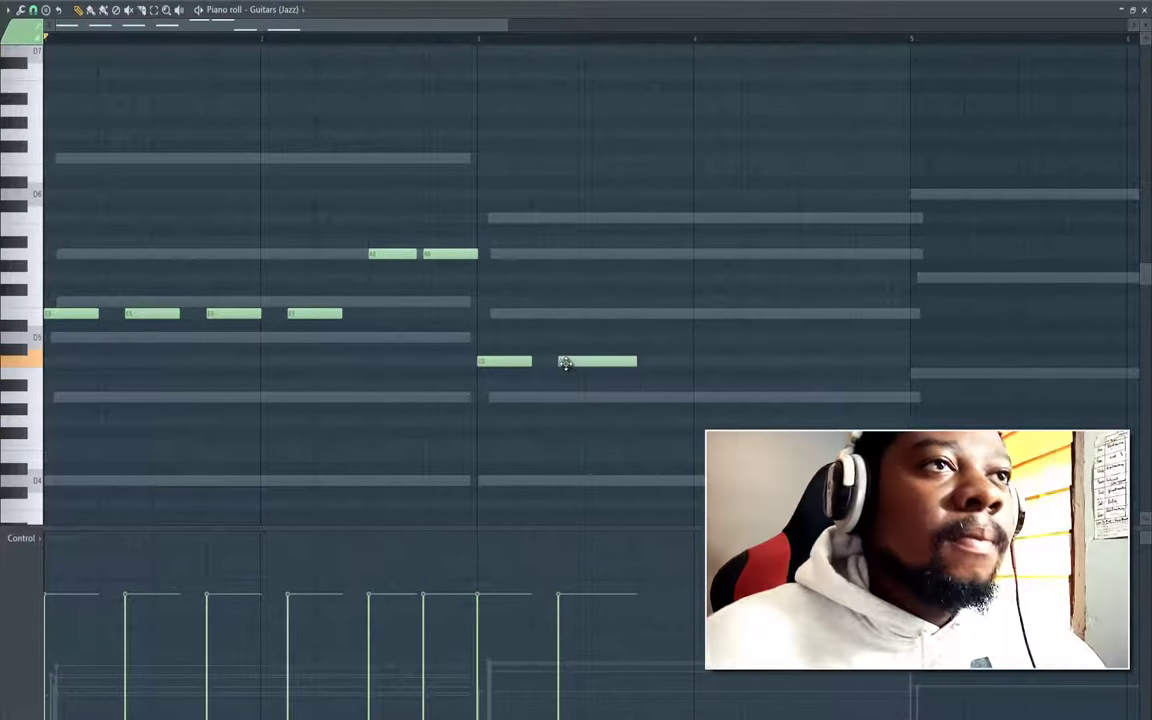
key("space")
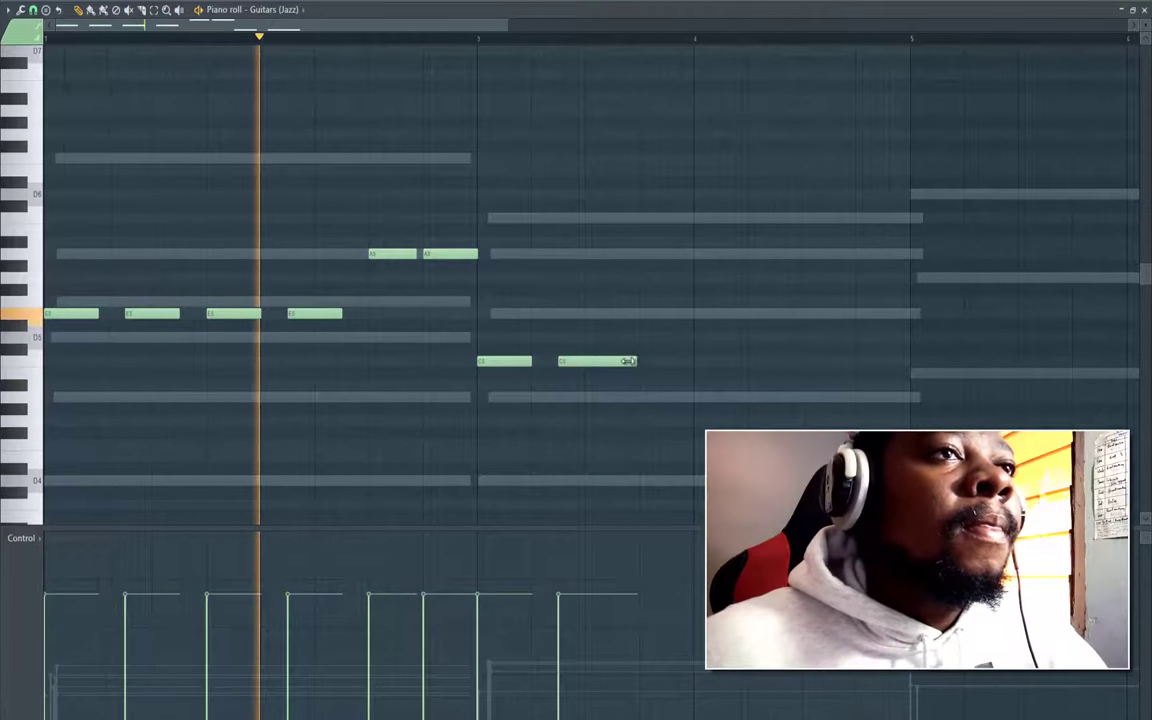
Shorten the second C5 in bar 3 and add a third C5 of about one beat on beat 4
left_click_drag(636, 360, 611, 361)
left_click(615, 363)
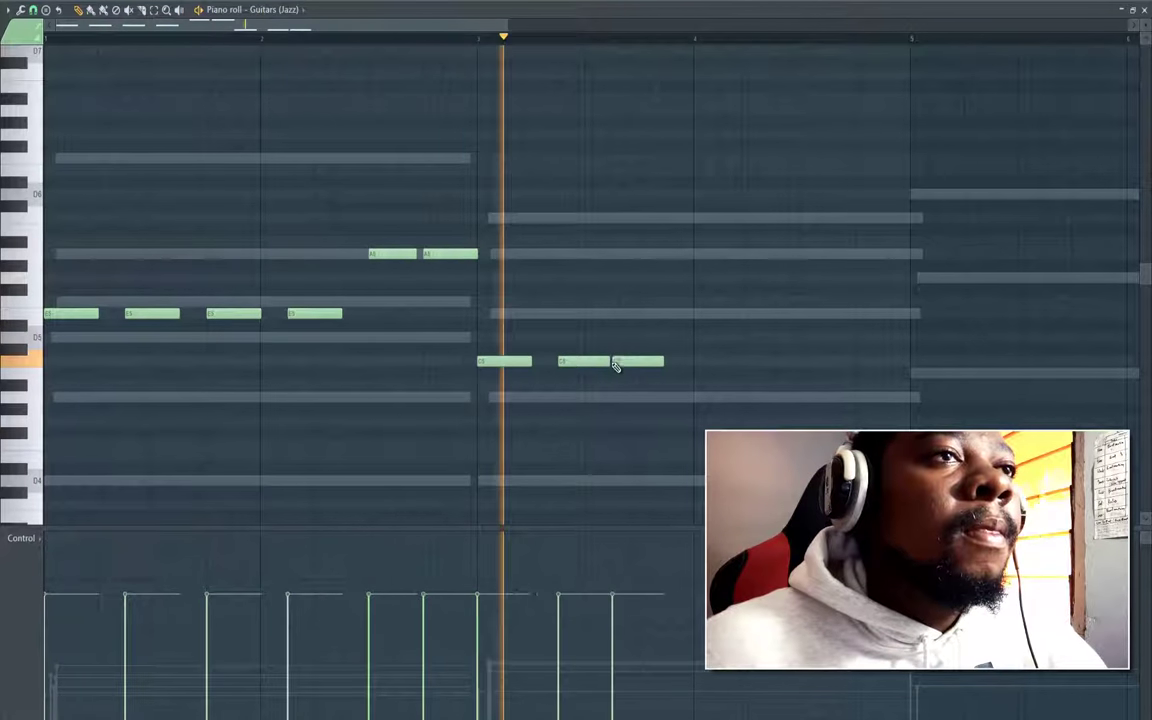
right_click(645, 363)
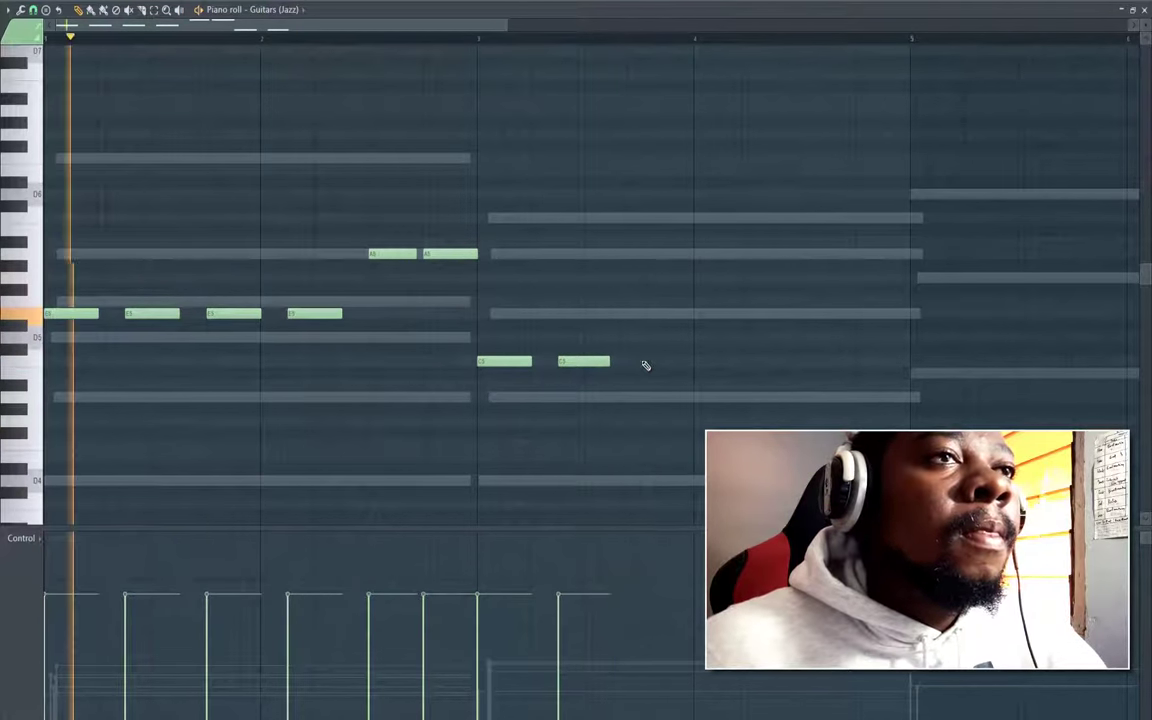
left_click(650, 363)
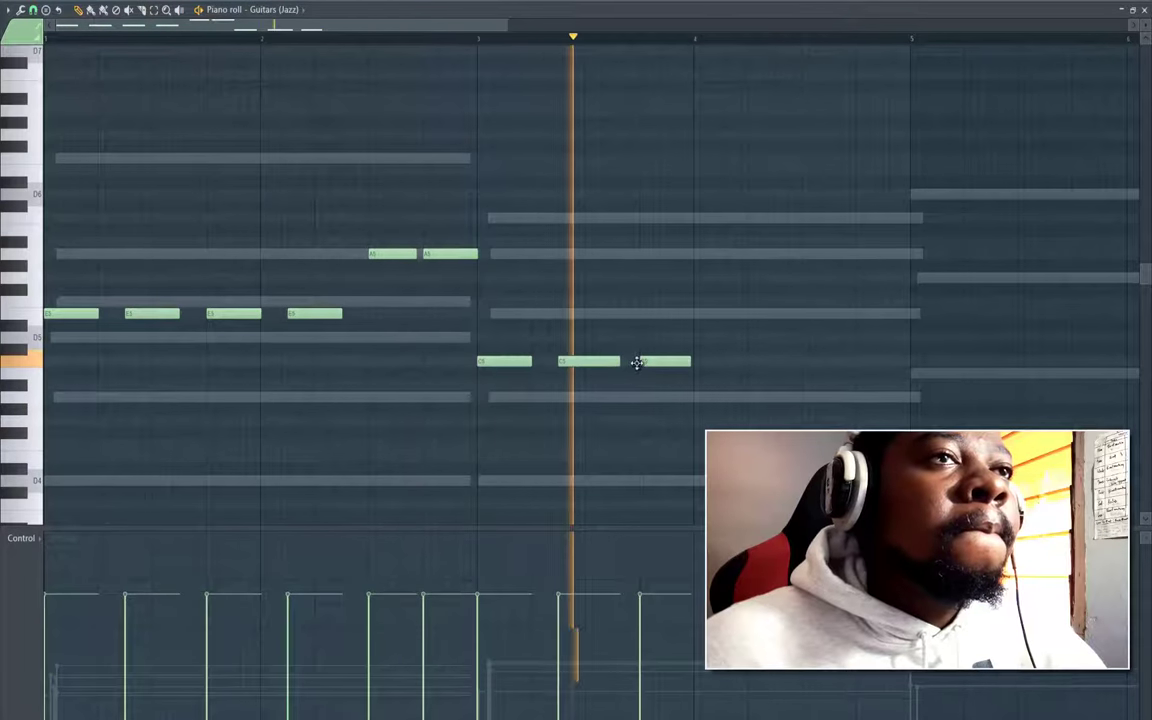
key("space")
Add a fourth C5 halfway through beat 1 of bar 4 and lengthen the third C5 to about one and a quarter beats
left_click(724, 361)
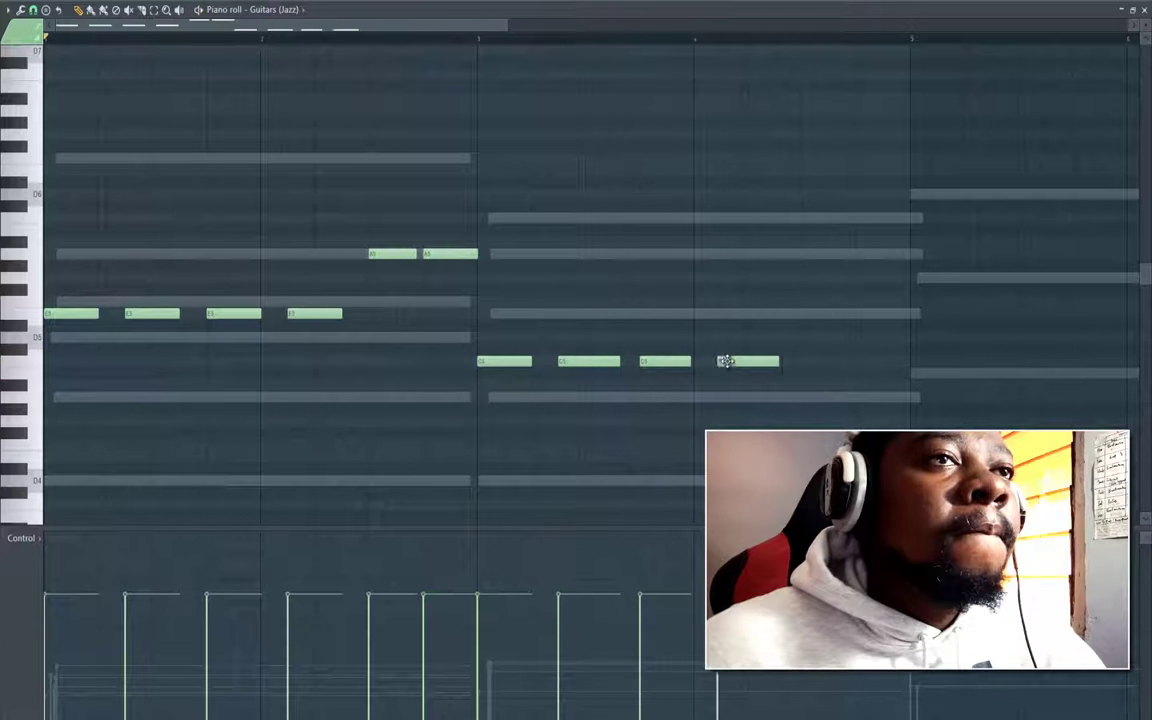
key("space")
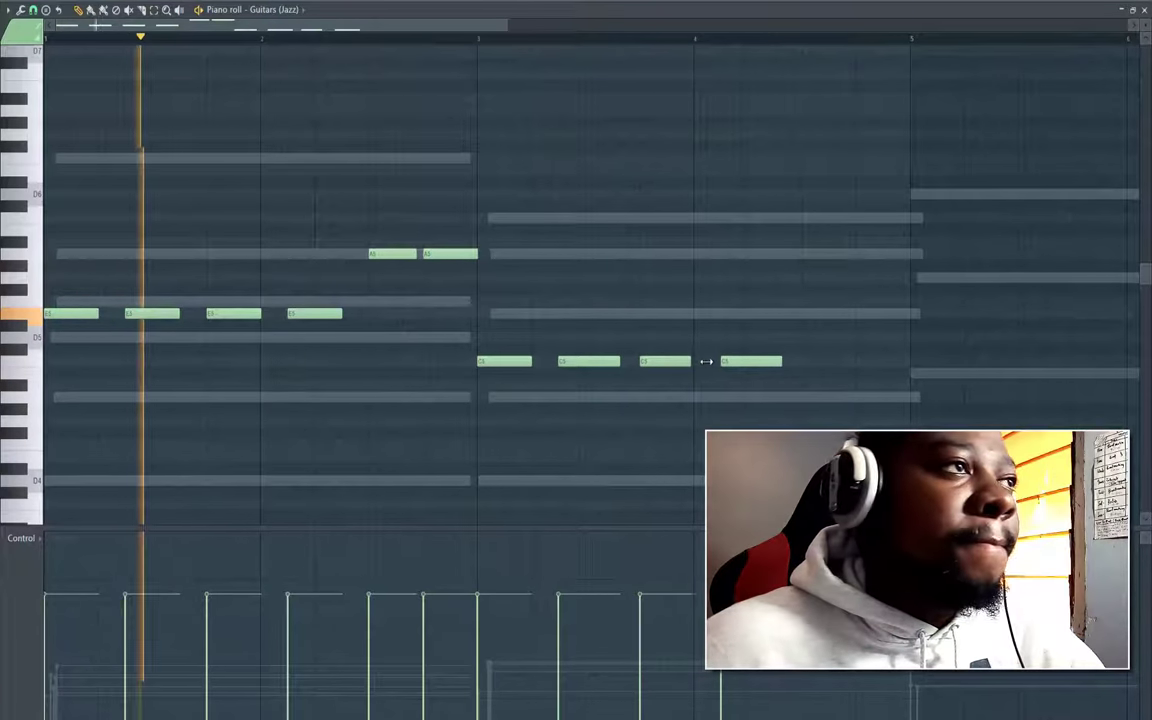
left_click_drag(692, 361, 707, 361)
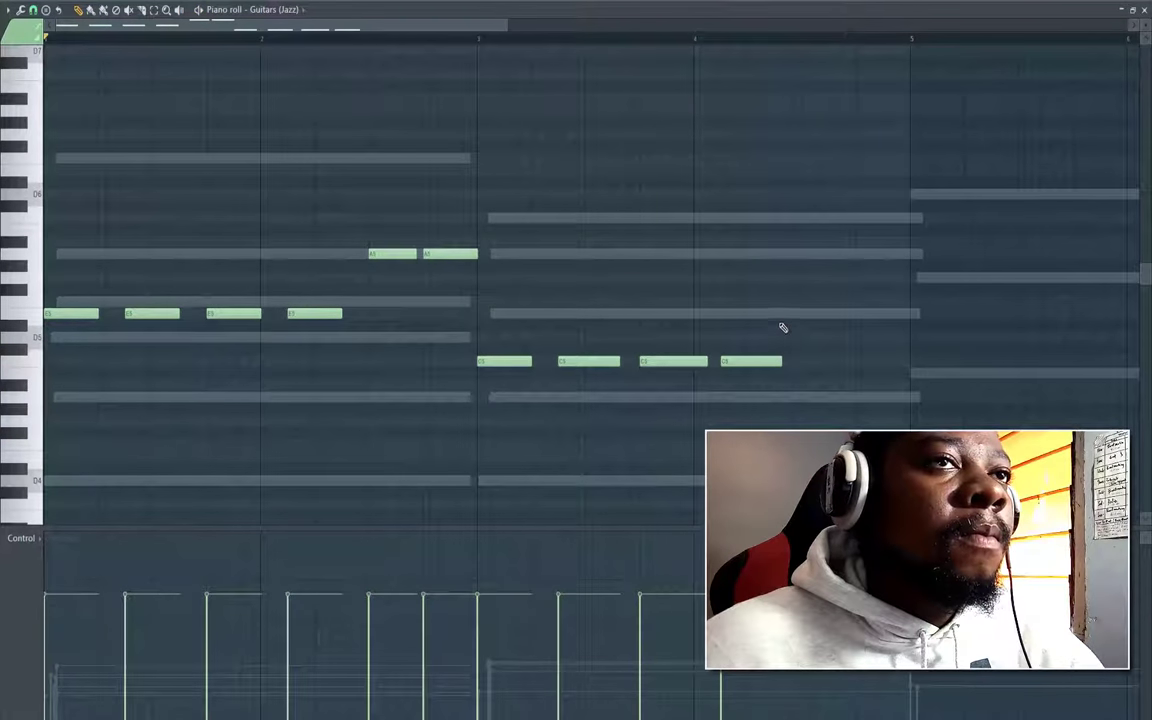
Add two G5 notes just under one beat long on beats 3 and 4 of bar 4, and play the melody
left_click_drag(781, 313, 790, 337)
key("ctrl+z")
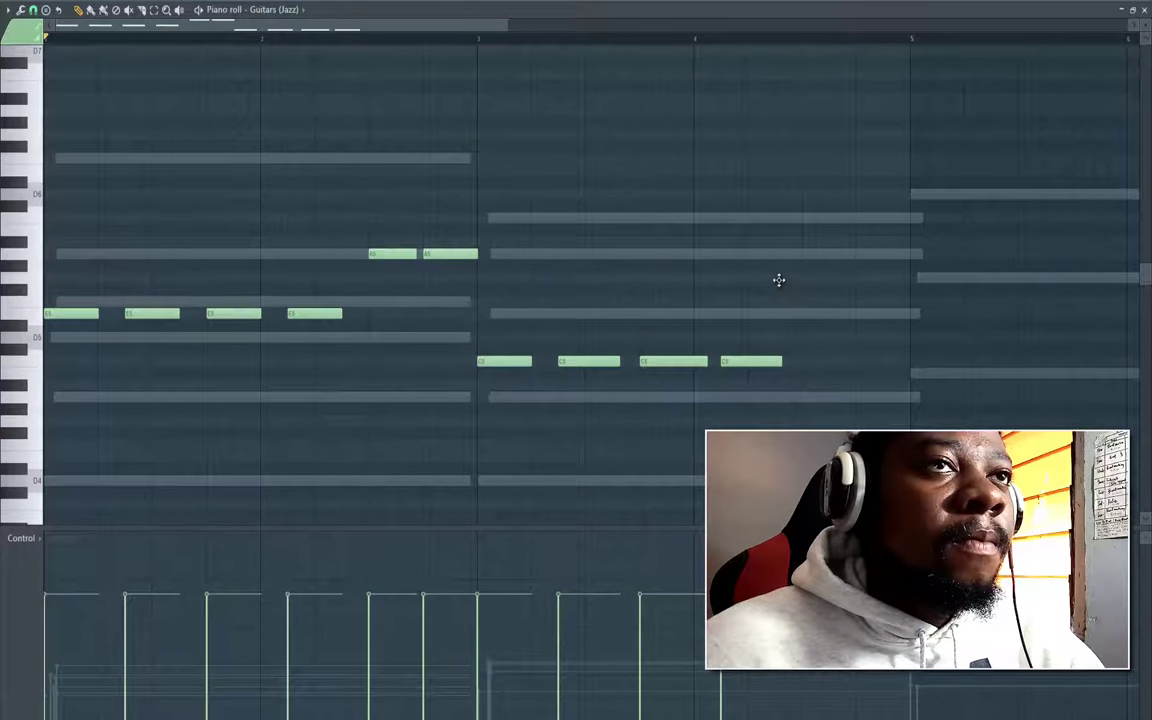
left_click_drag(779, 280, 813, 279)
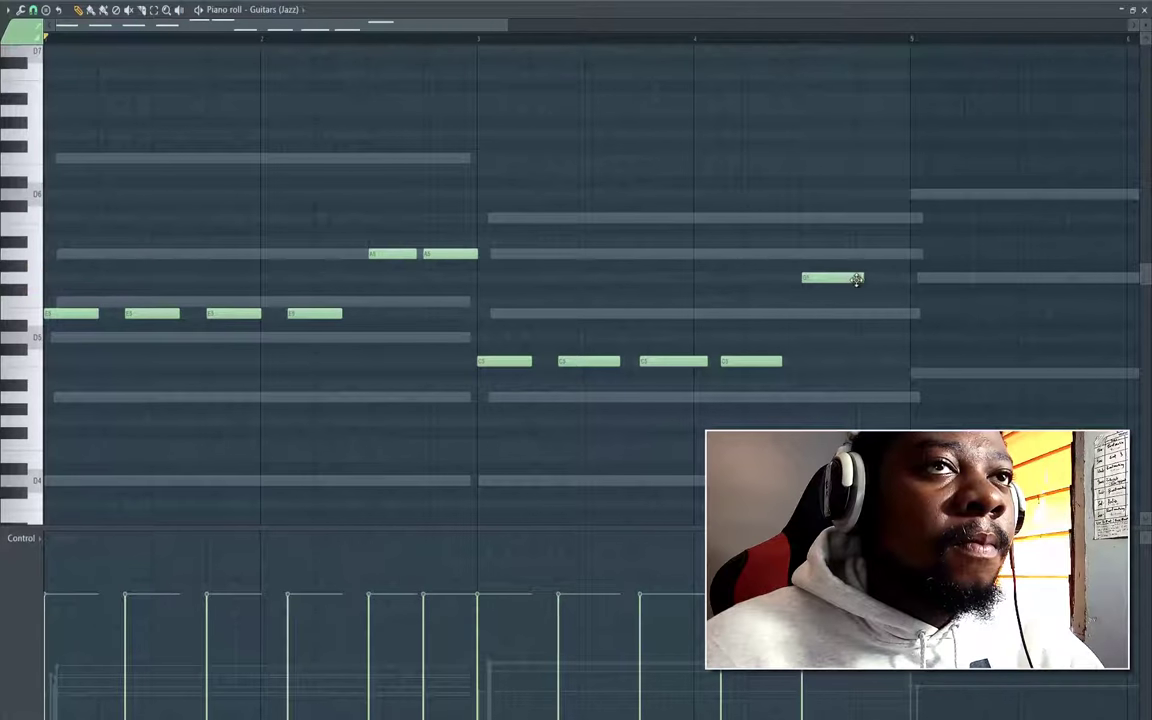
left_click(858, 280)
key("space")
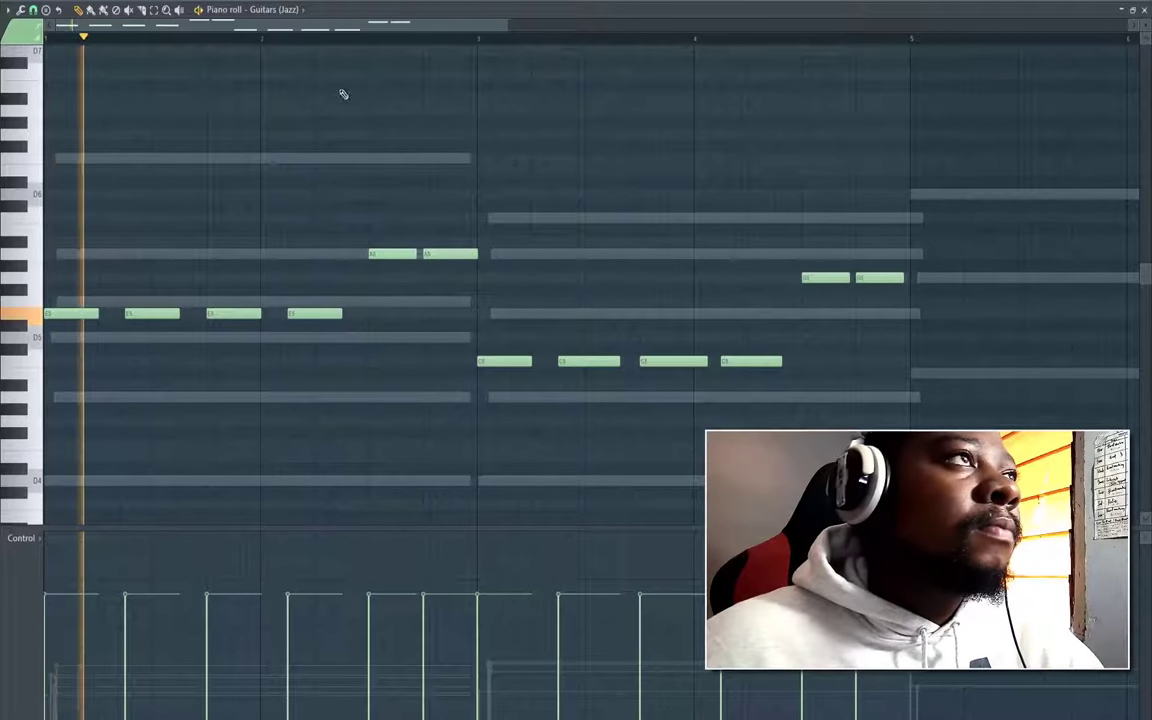
Select all the melody notes, lengthen them together by about a third of a beat, and clear the selection
left_click_drag(28, 198, 5, 413)
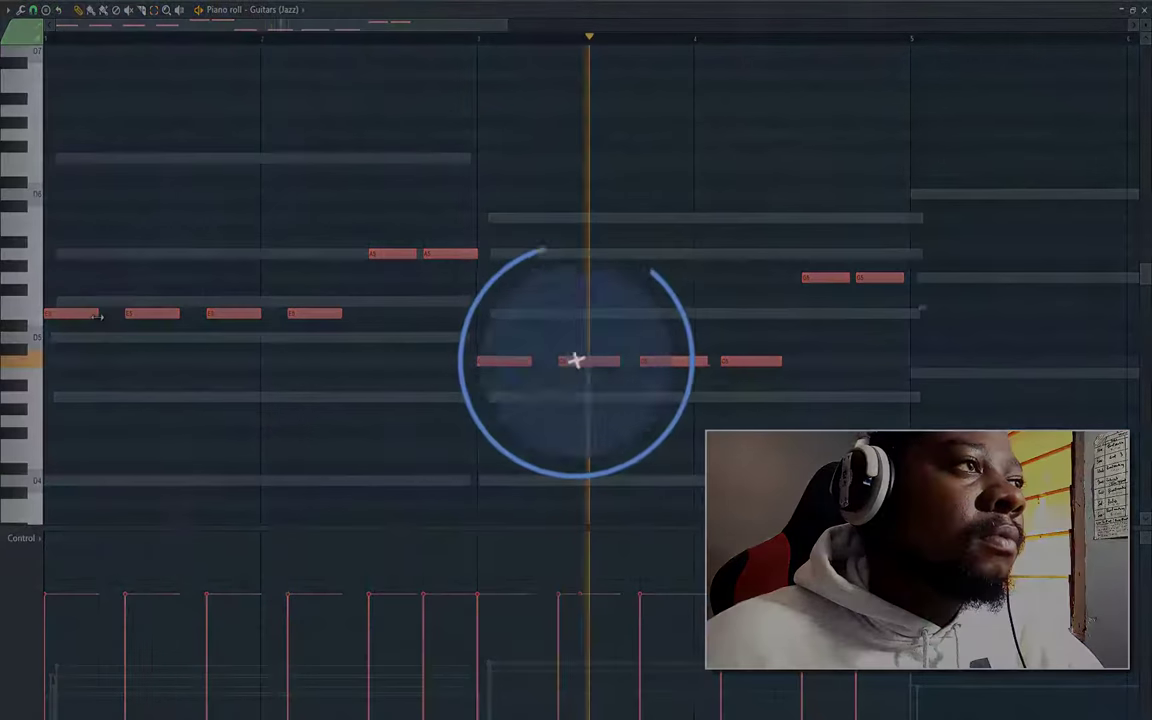
left_click_drag(100, 314, 118, 329)
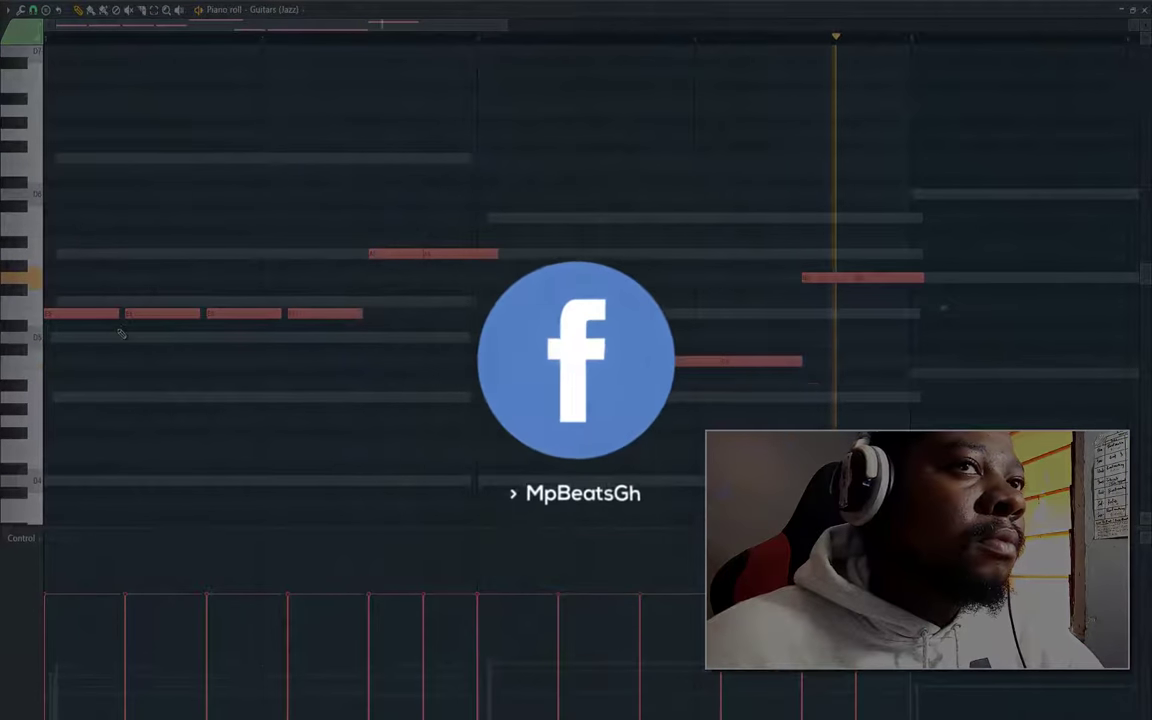
left_click(828, 353)
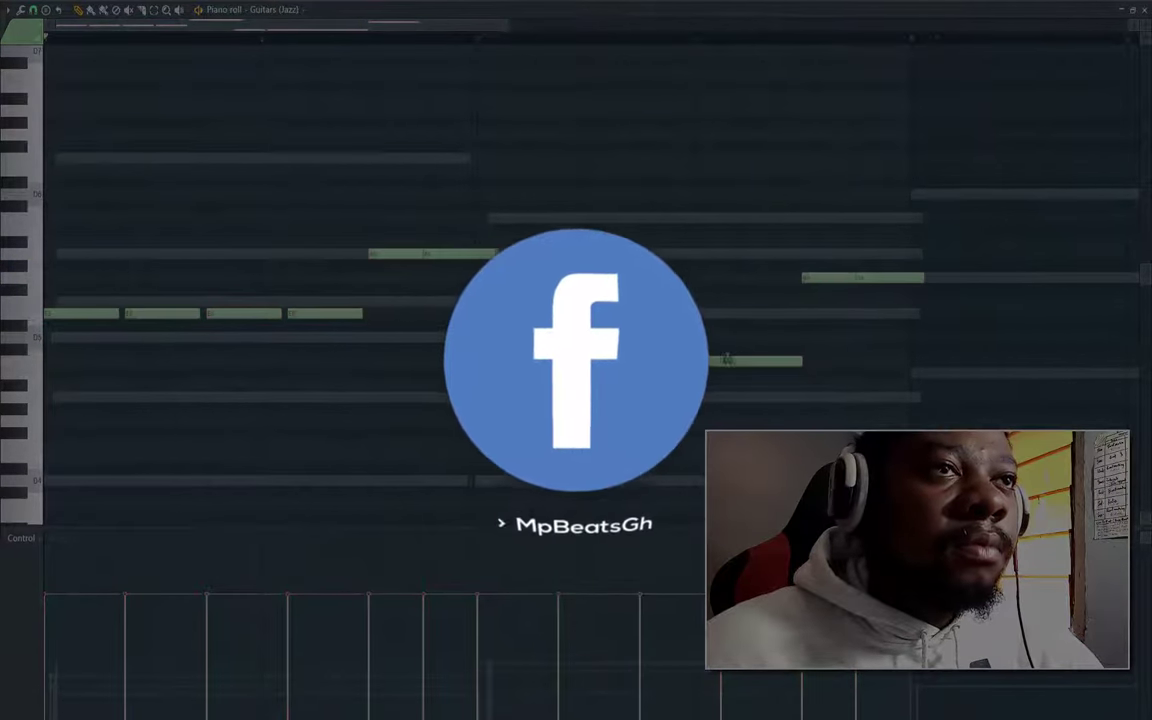
Trim the overlapping C5 notes in bar 3 and the two G5 notes in bar 4 so each ends before the next begins
left_click_drag(688, 381, 685, 405)
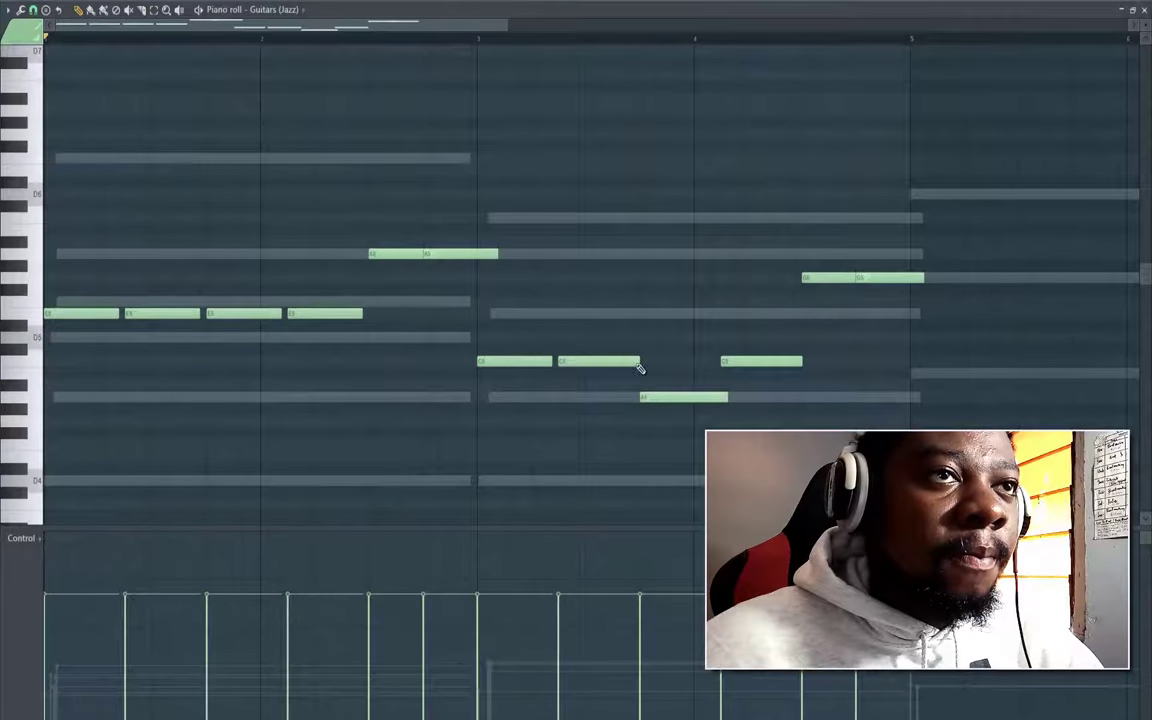
left_click_drag(693, 399, 689, 361)
mouse_move(864, 277)
left_mouse_down()
mouse_move(851, 289)
mouse_move(847, 278)
left_mouse_up()
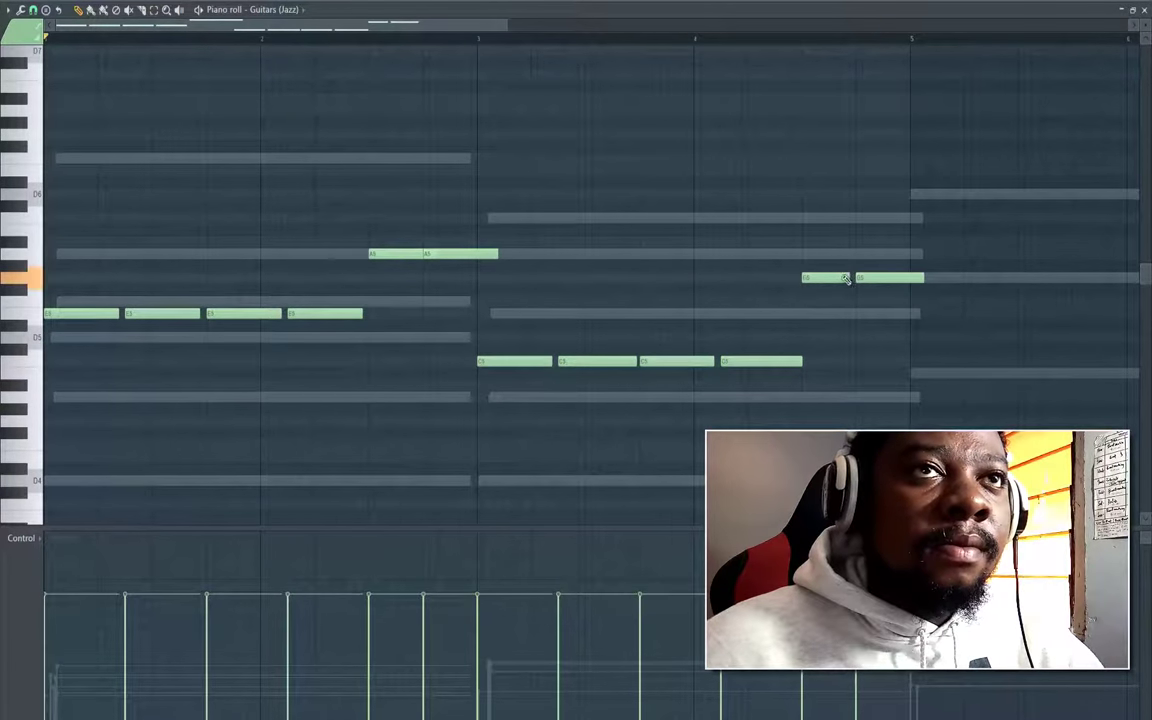
left_click_drag(921, 279, 908, 278)
Play the melody back and trim the first A5 in bar 2 so it ends before the second A5
key("space")
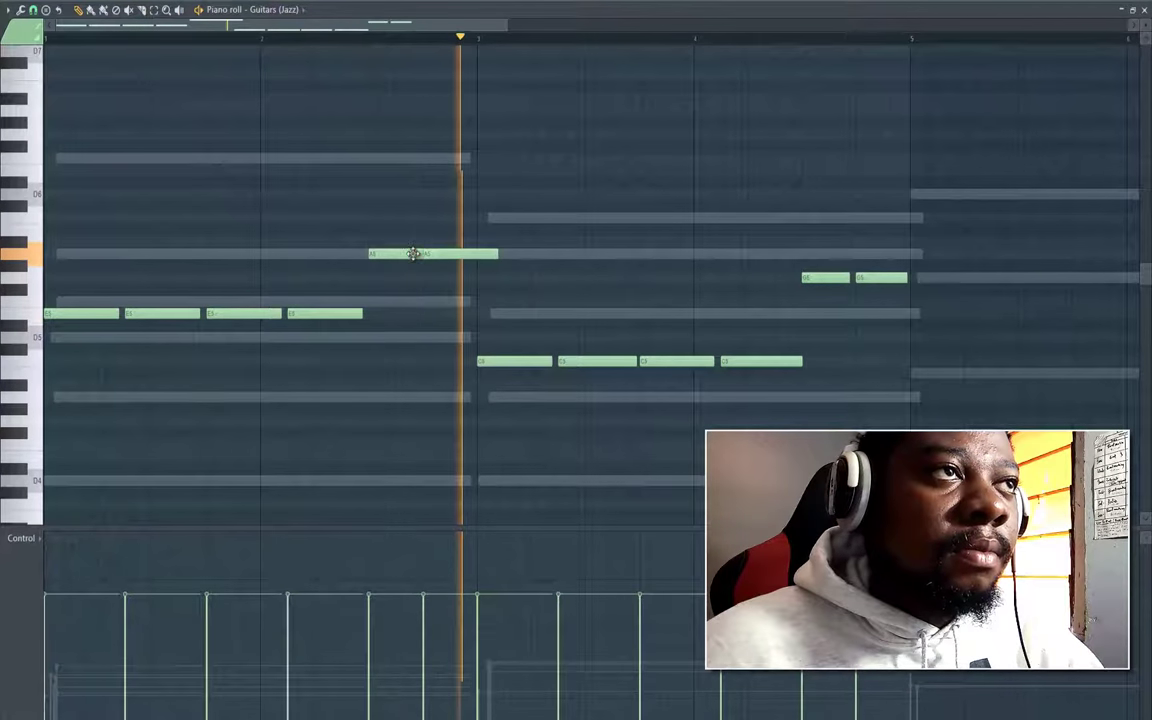
left_click_drag(412, 255, 415, 265)
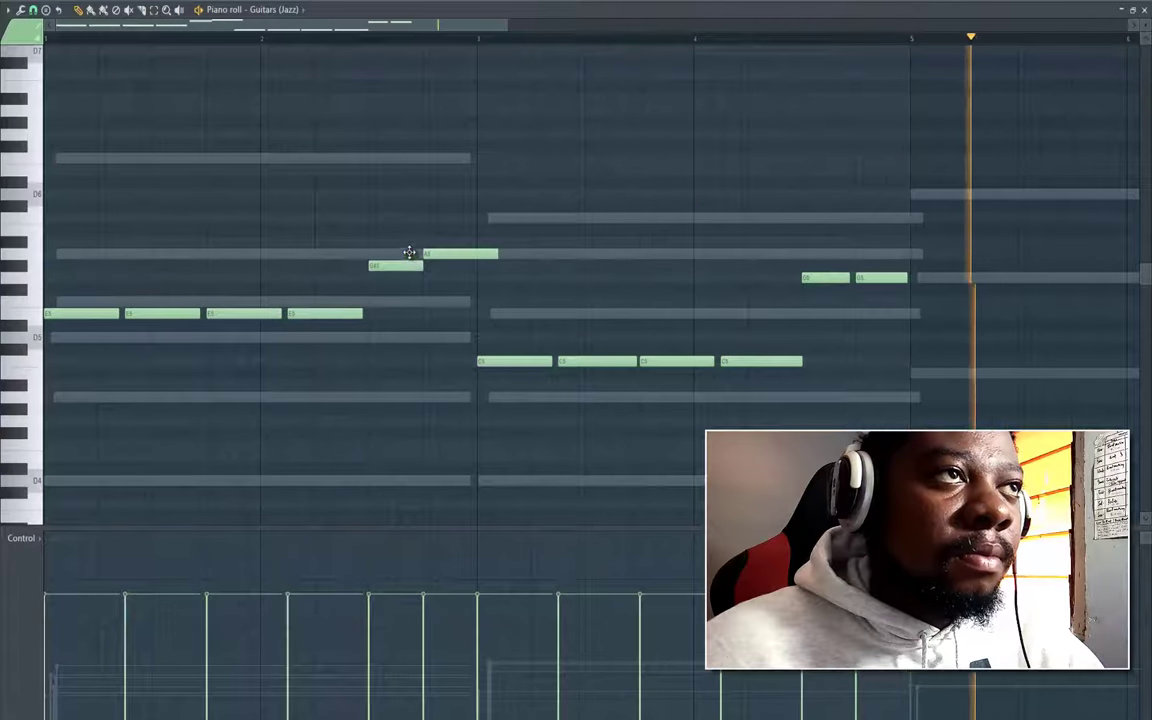
left_click_drag(415, 265, 417, 255)
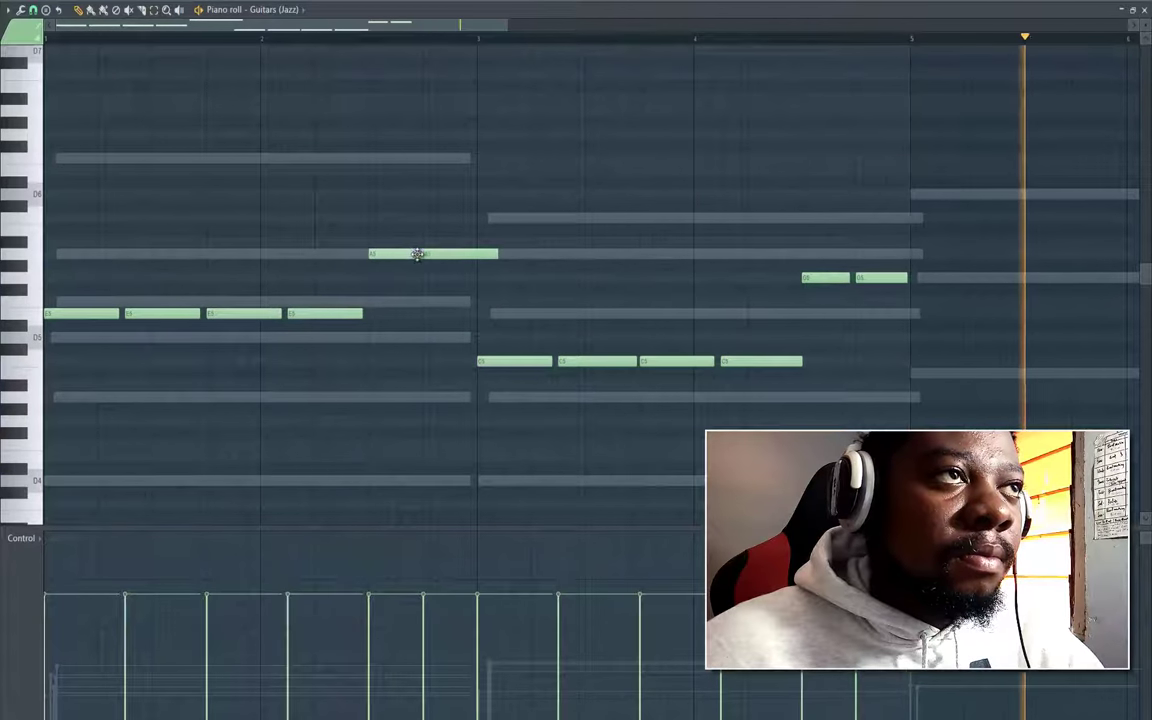
left_click(883, 278)
left_click(910, 316)
right_click(915, 318)
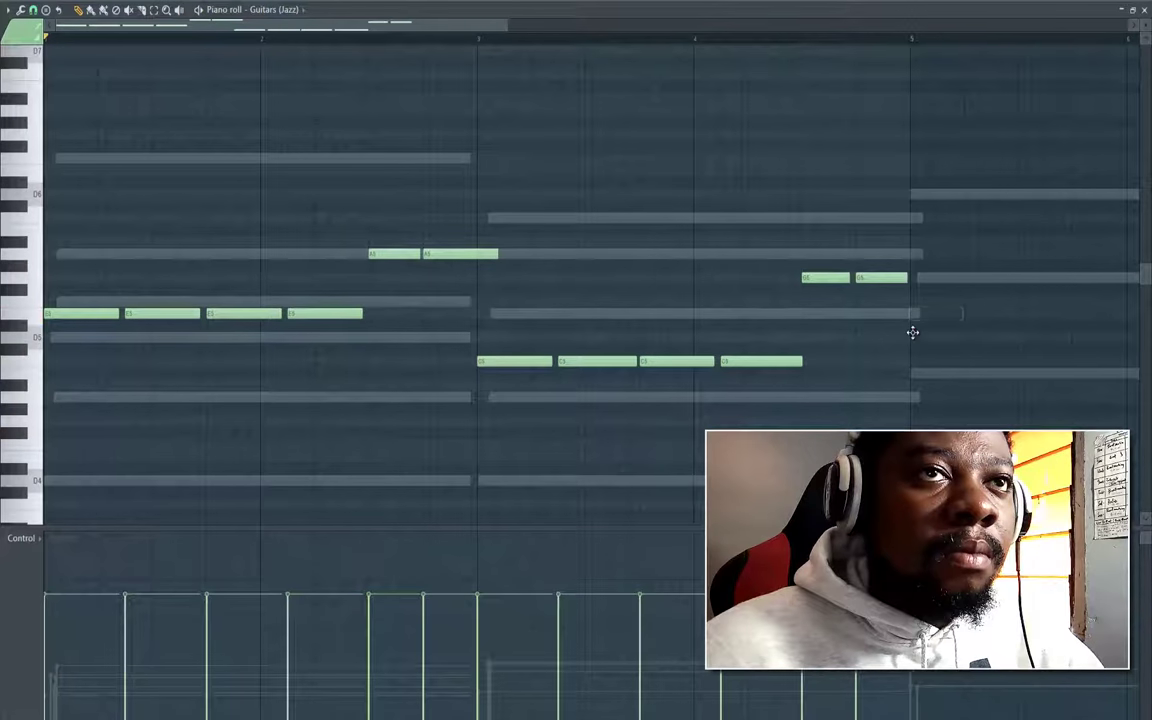
left_click(911, 335)
right_click(940, 341)
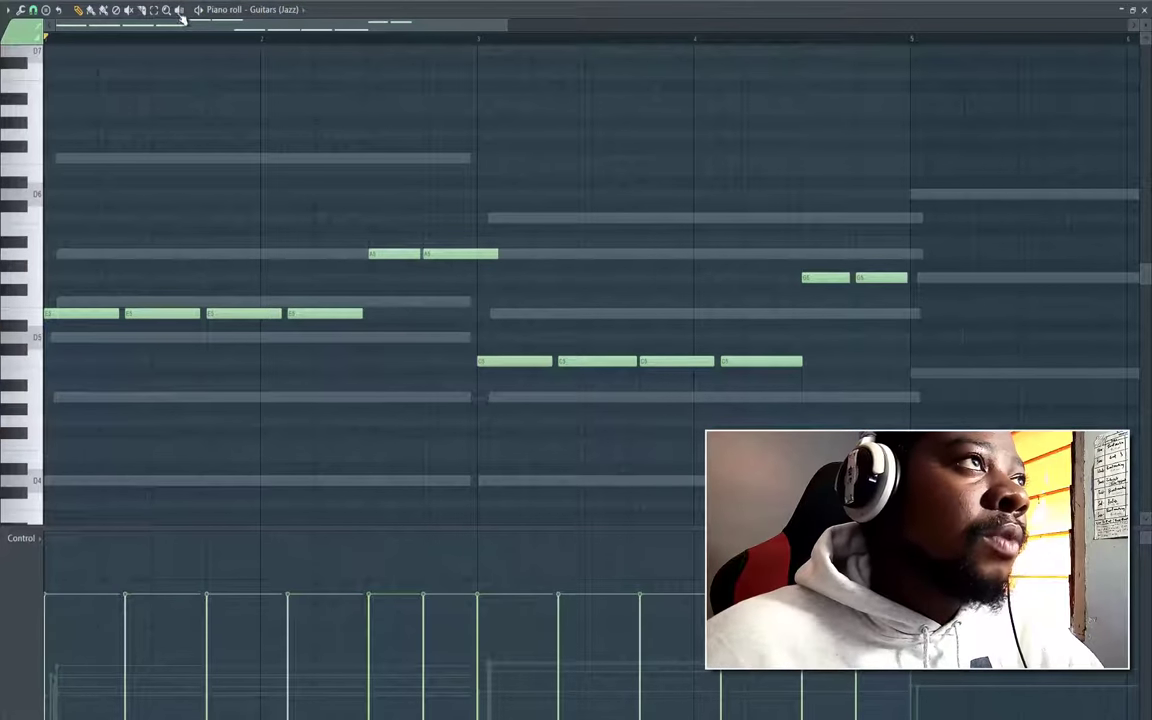
Select the whole four-bar melody and duplicate it starting at bar 5
left_click(157, 12)
left_click_drag(44, 153, 39, 381)
left_click_drag(22, 197, 105, 463)
scroll(180, 470, "up", 3)
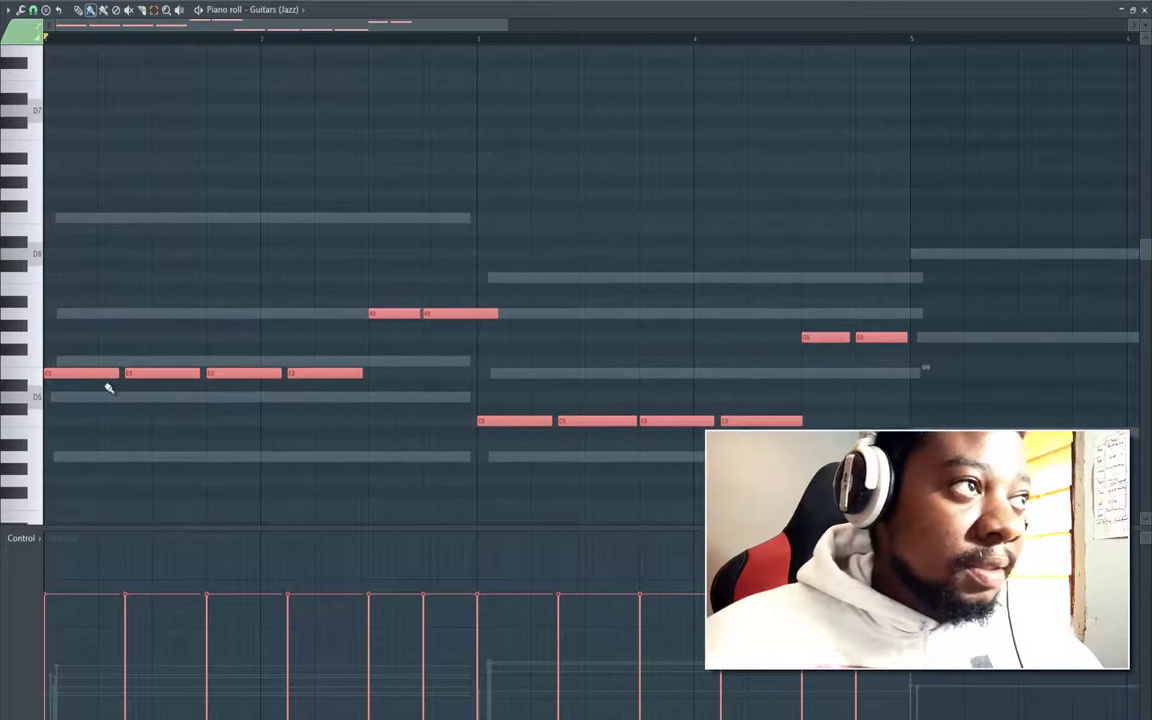
mouse_move(86, 378)
left_mouse_down()
mouse_move(797, 404)
mouse_move(954, 393)
left_mouse_up()
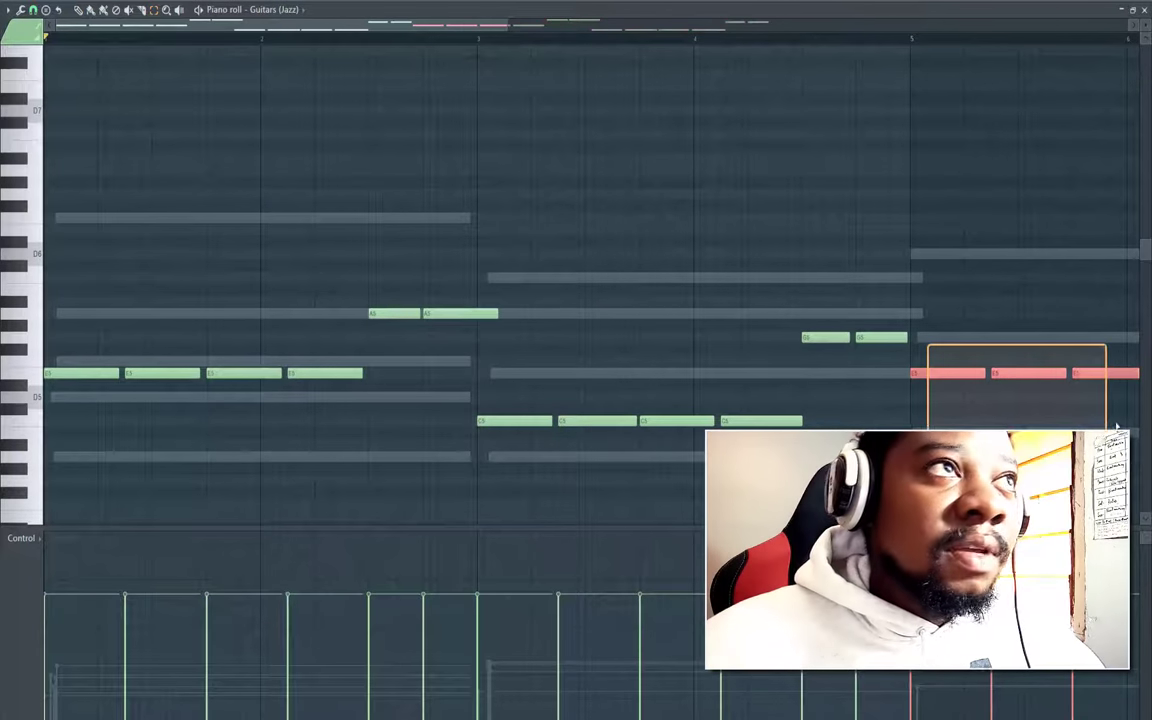
Lower the four E5 notes in bar 5 to D5 and the two A5 notes in bar 6 to G5
left_click_drag(421, 28, 553, 31)
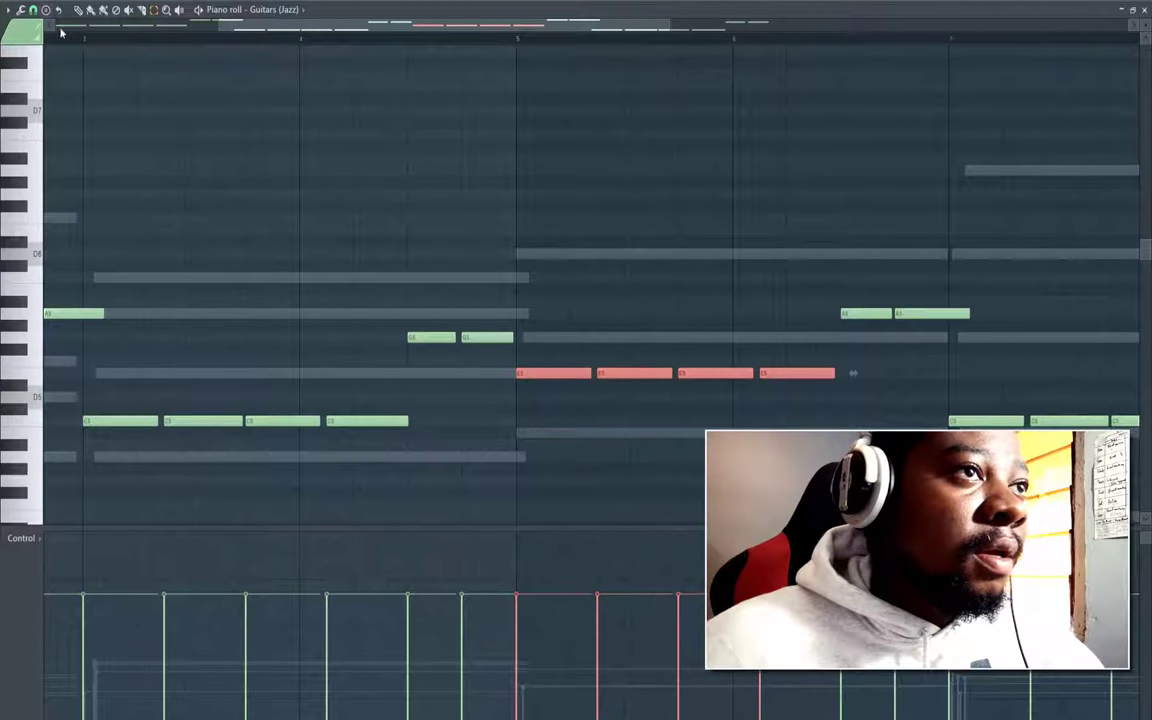
left_click_drag(528, 399, 533, 405)
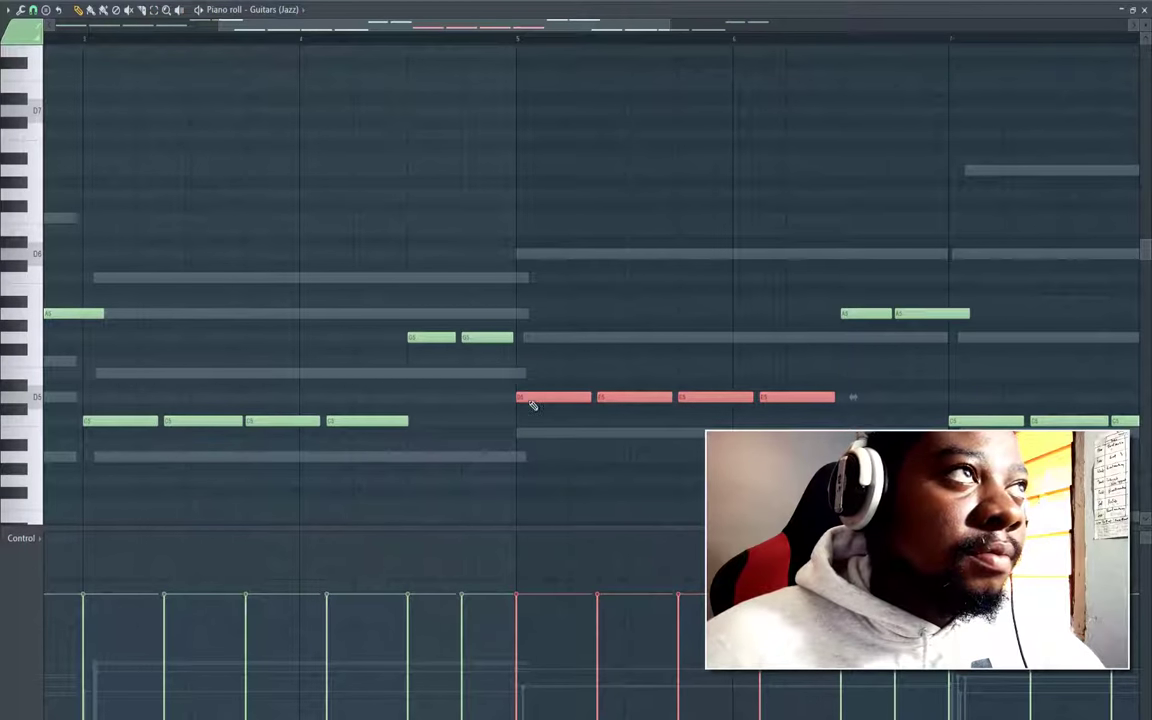
key("space")
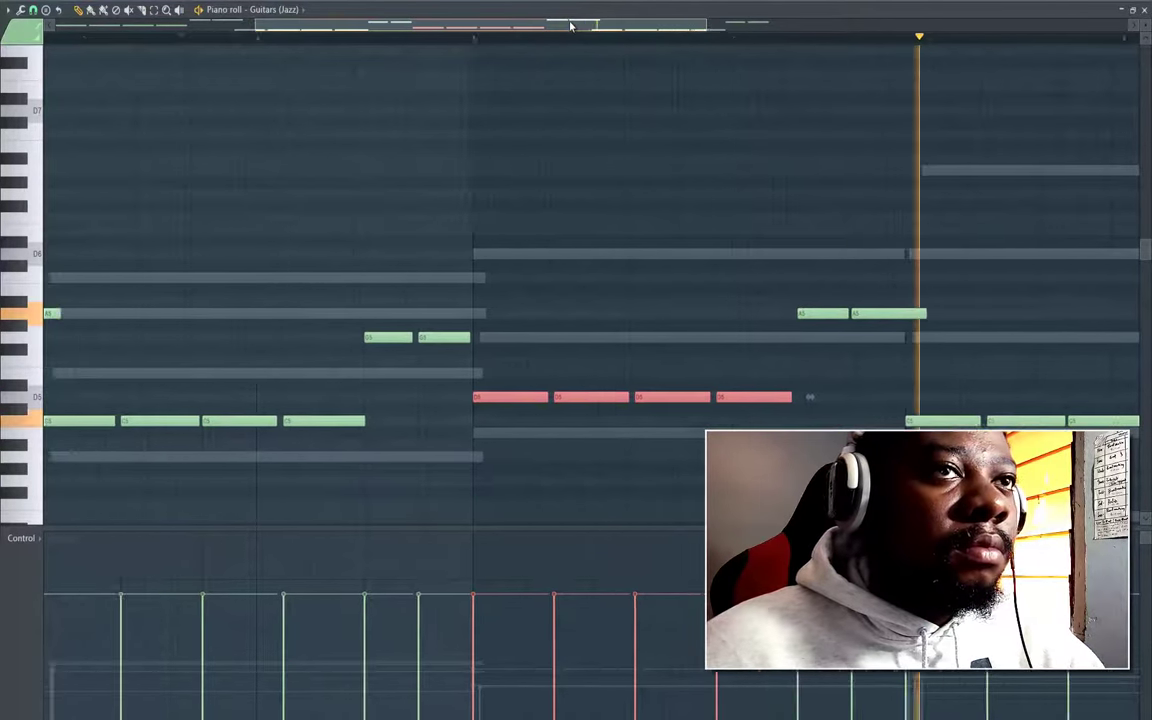
key("space")
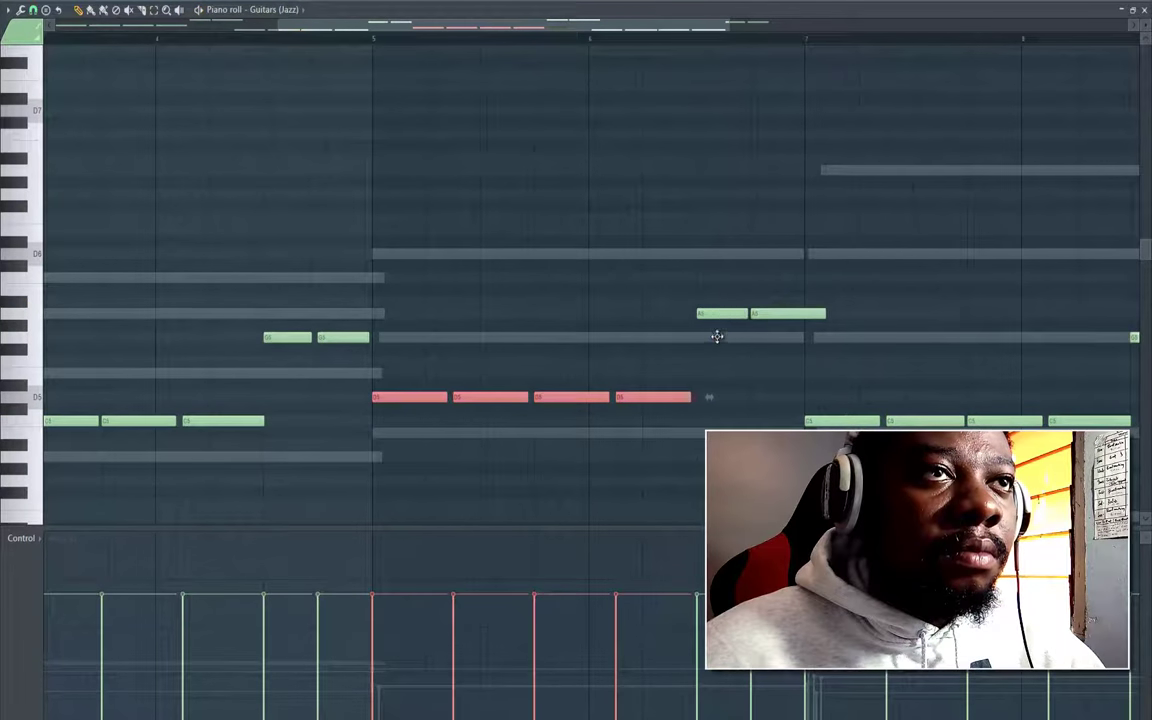
left_click_drag(717, 313, 759, 344)
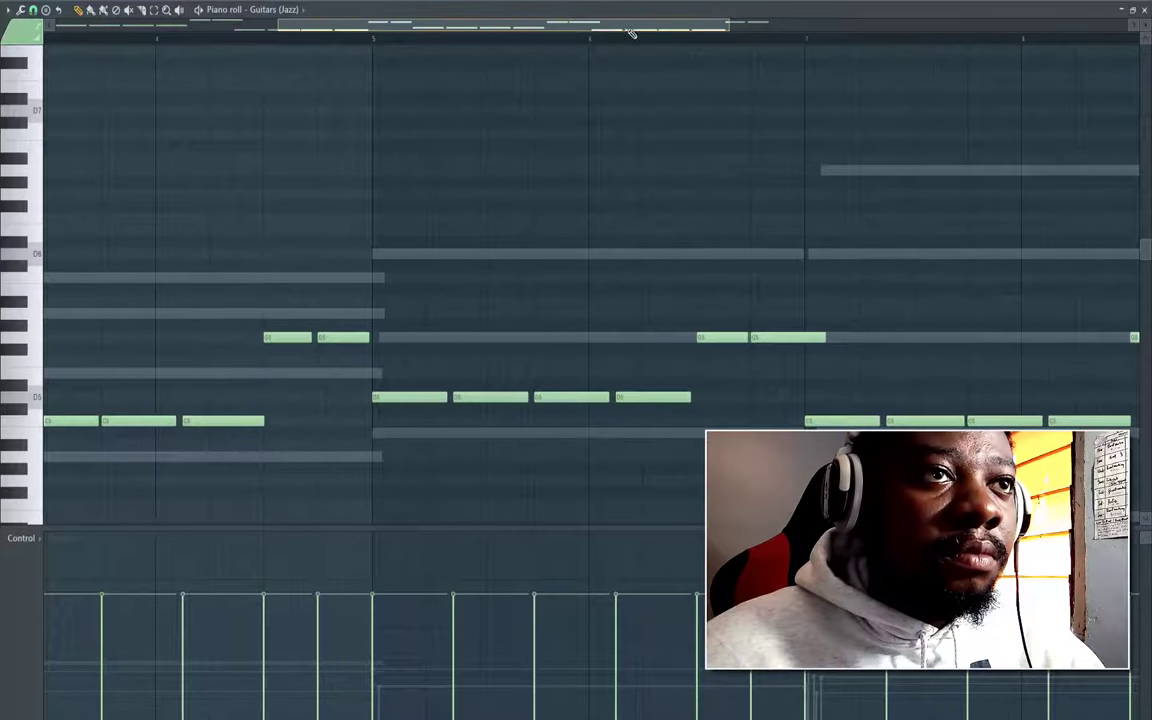
Change the four repeated C5 notes in bar 7 to B4
left_click_drag(629, 29, 679, 29)
left_click_drag(683, 432, 685, 443)
right_click(771, 422)
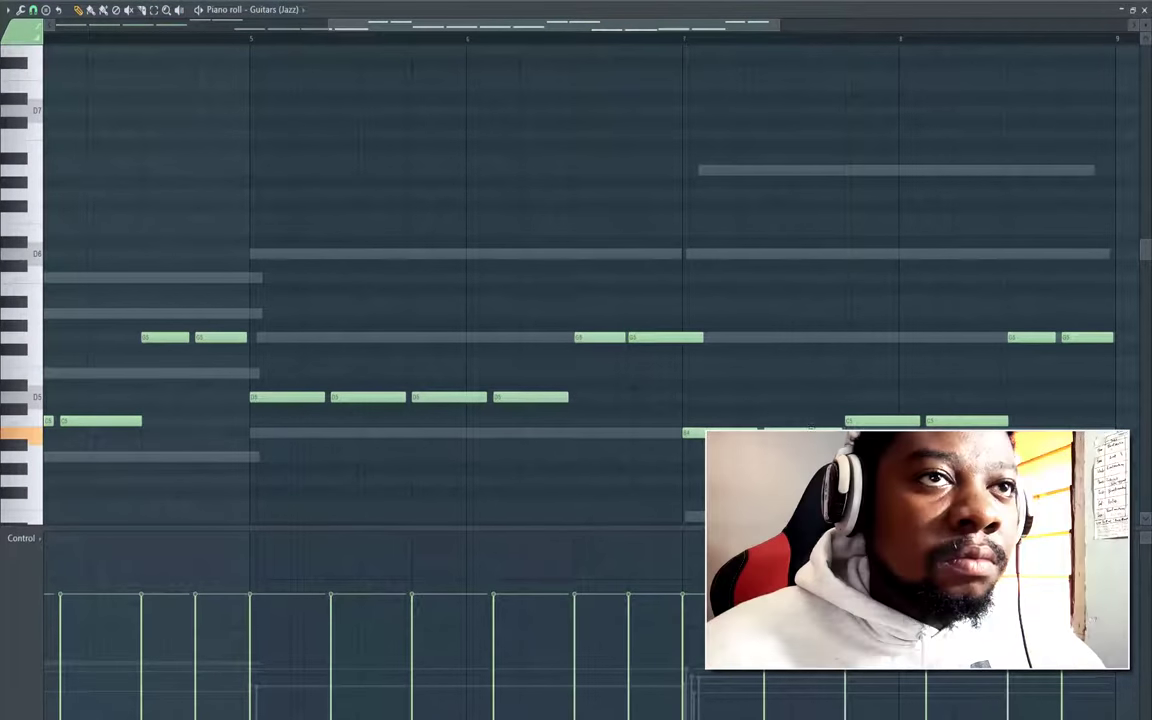
right_click(932, 421)
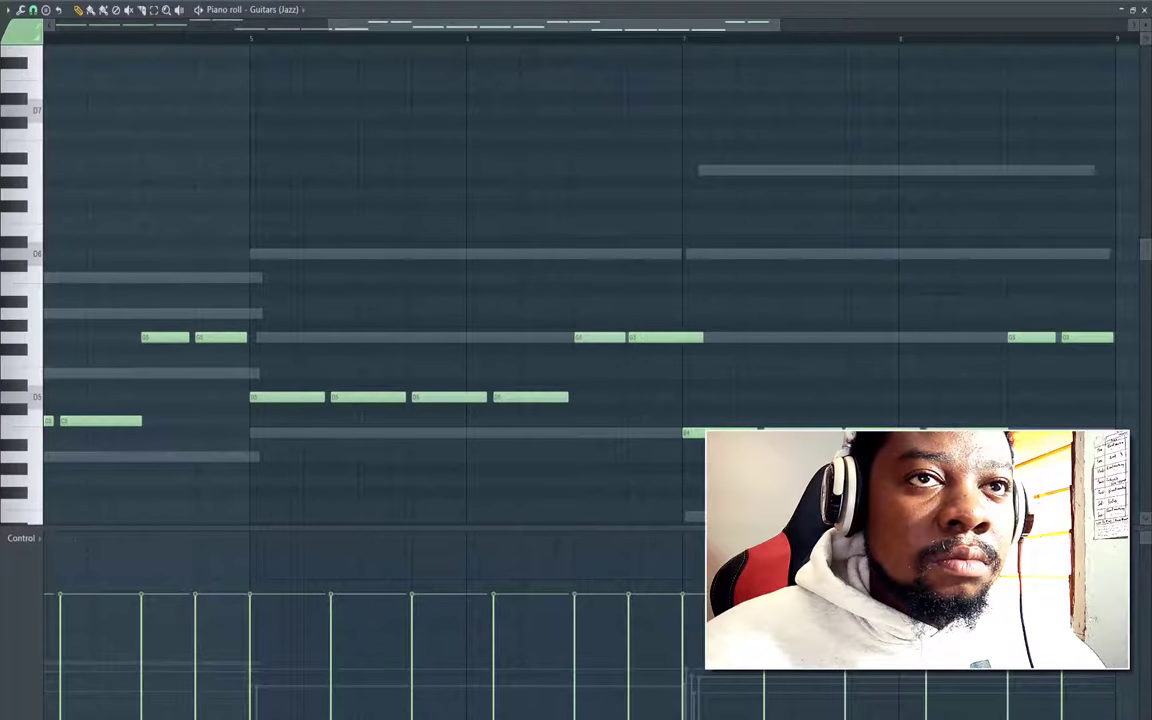
Replace the two G5 notes at the end of bar 8 with lower ending notes and play the melody back
left_click(1014, 457)
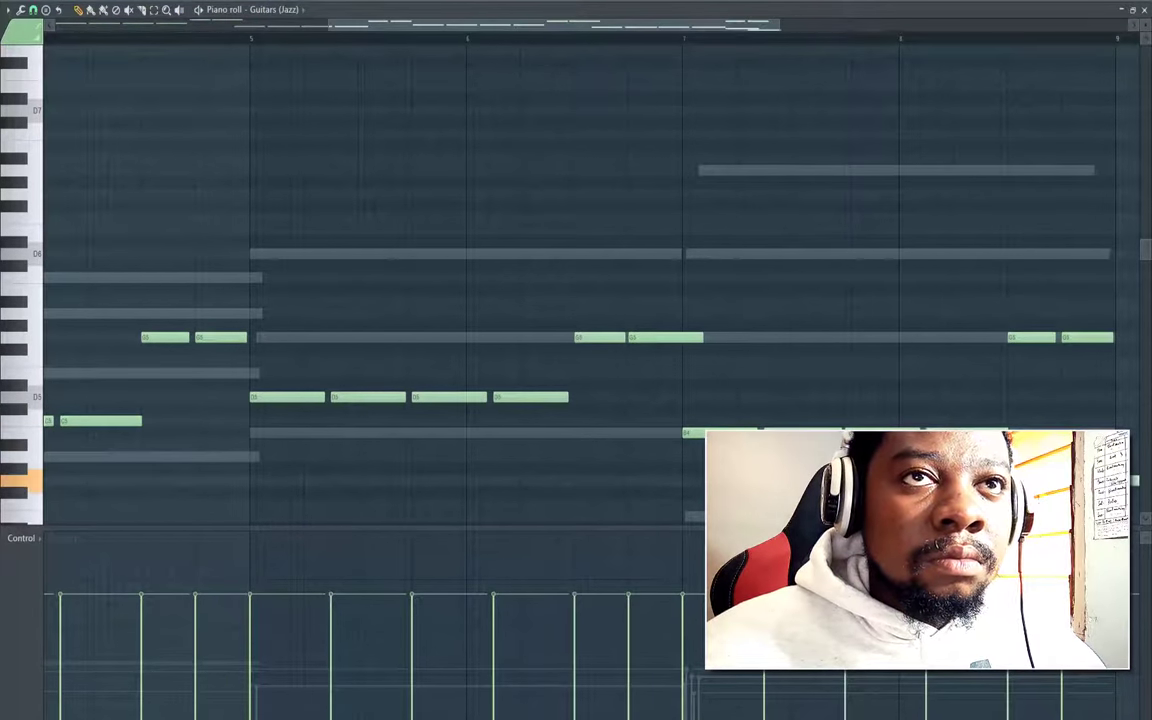
right_click(1088, 337)
right_click(1030, 338)
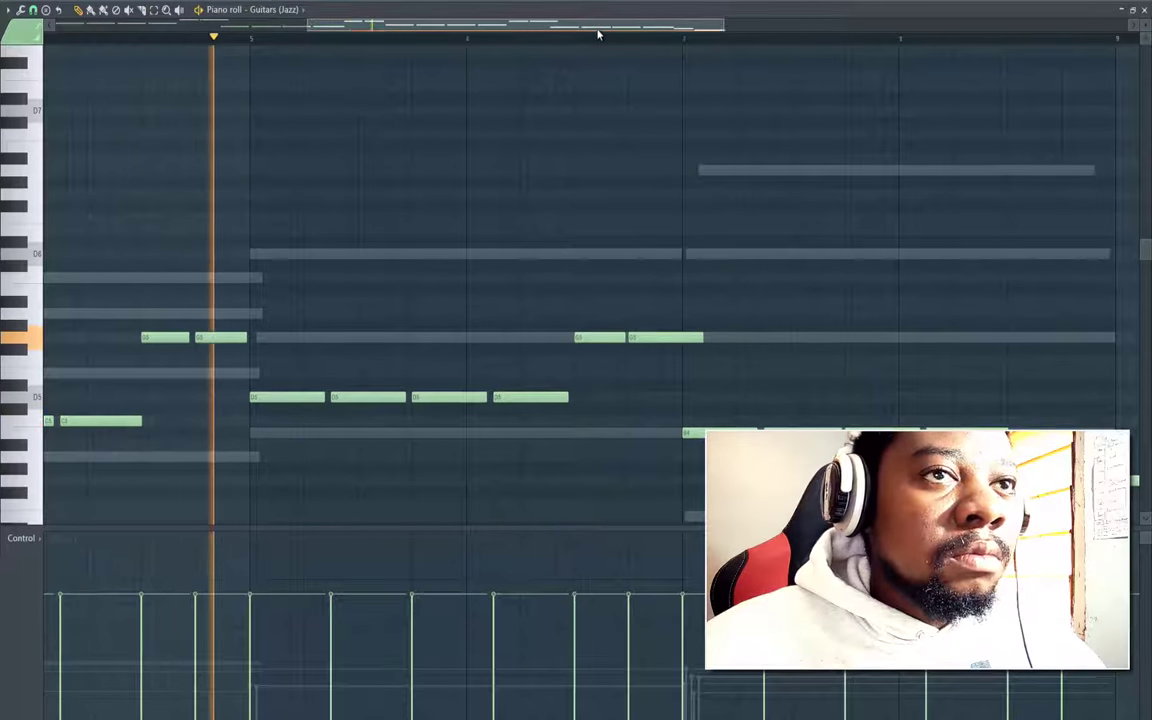
left_click_drag(598, 28, 679, 28)
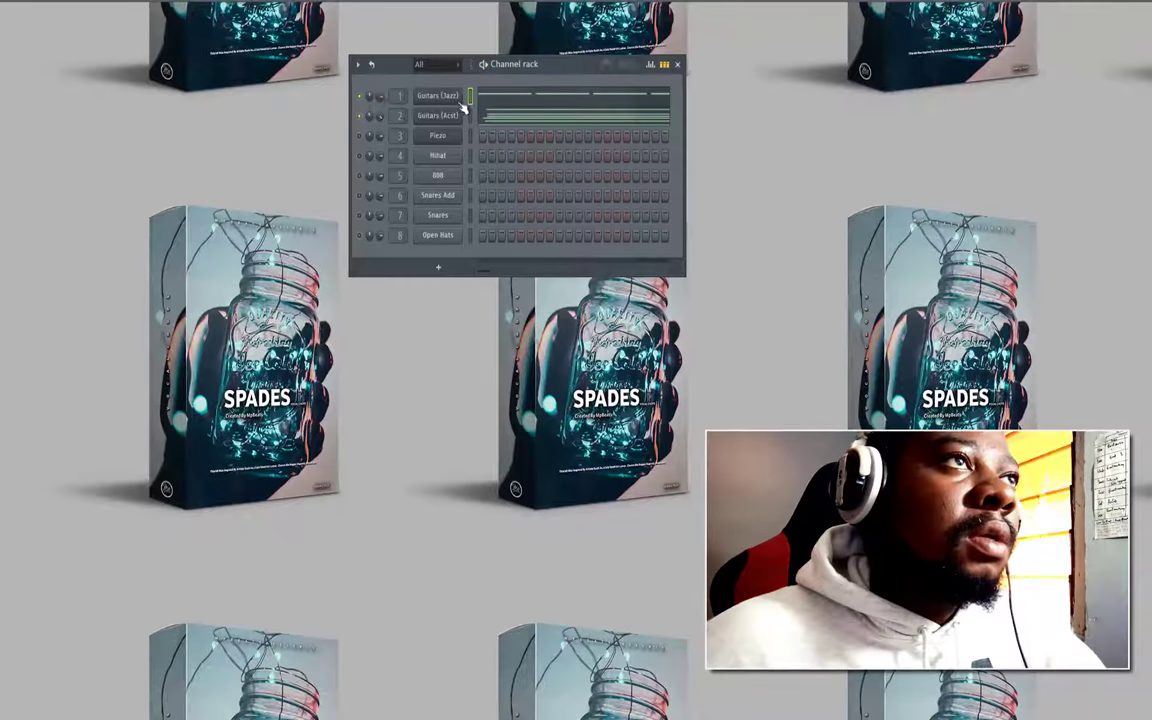
Load Hardcore into the jazz guitar track's first effect slot, choose the Acid Rock XS preset, and play the melody
key("F9")
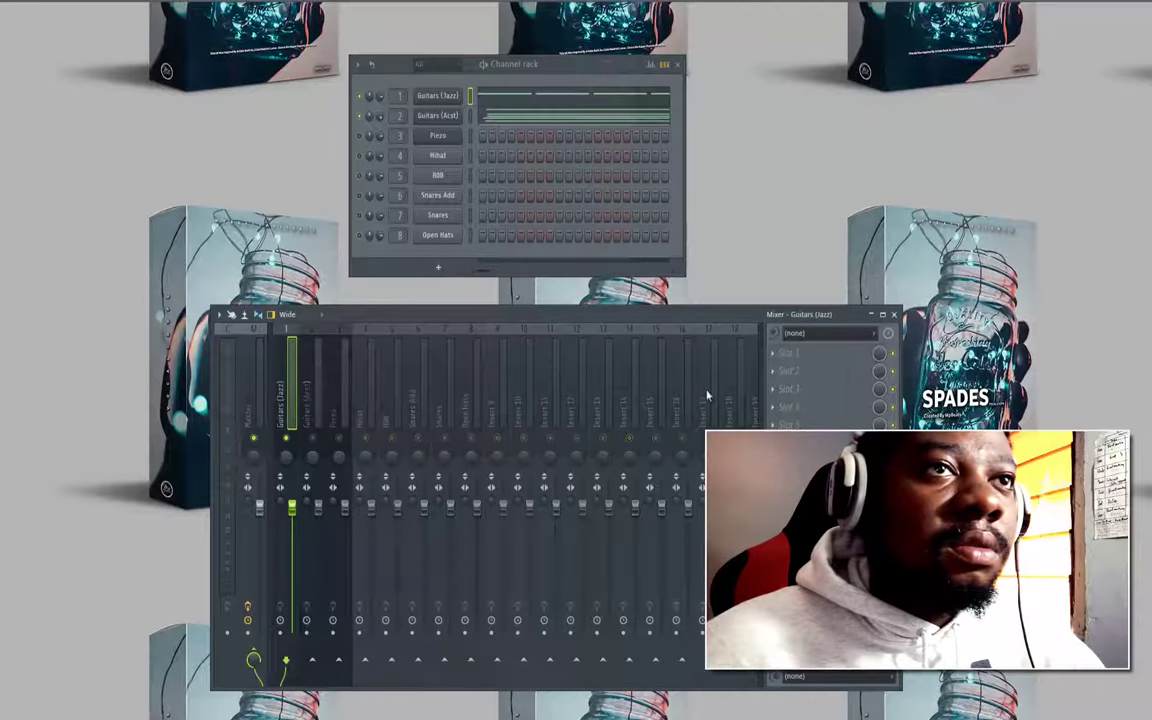
left_click(772, 354)
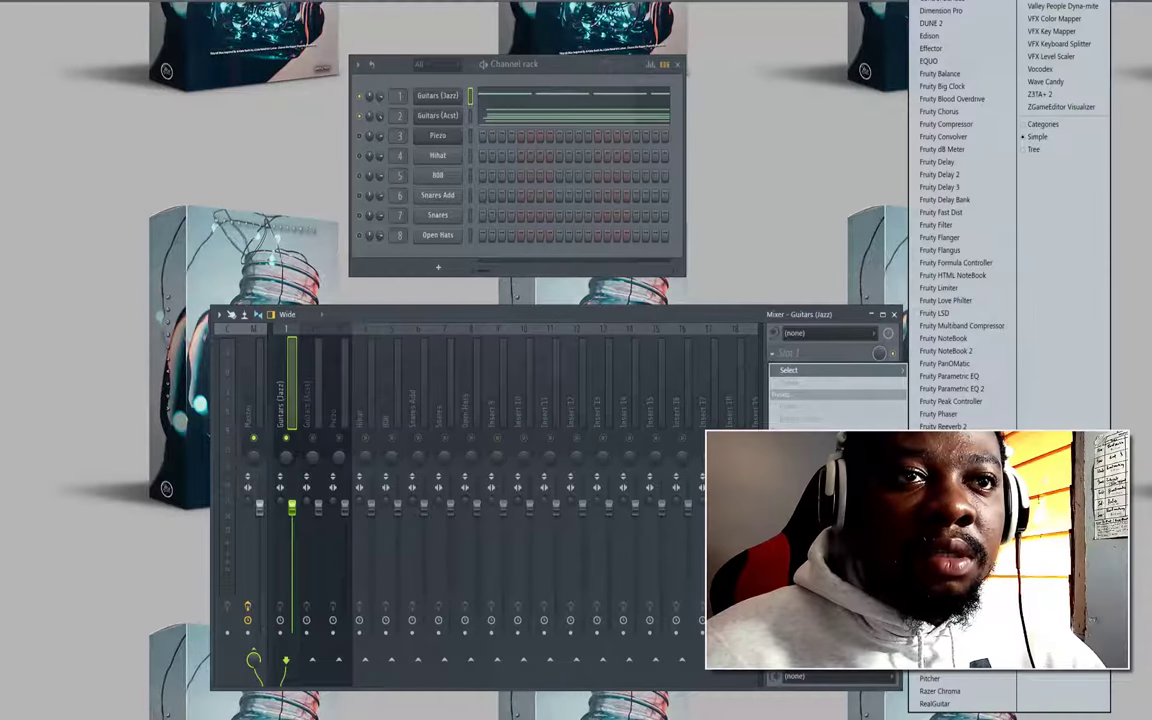
left_click(938, 590)
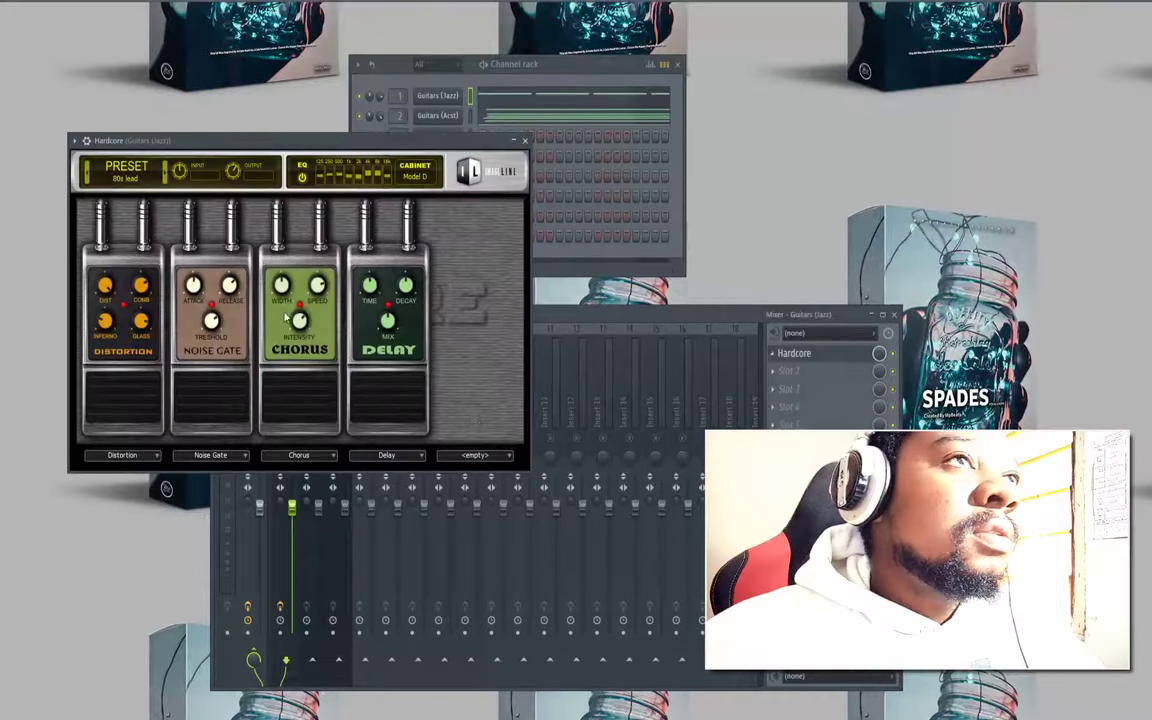
left_click(166, 176)
left_click(166, 176)
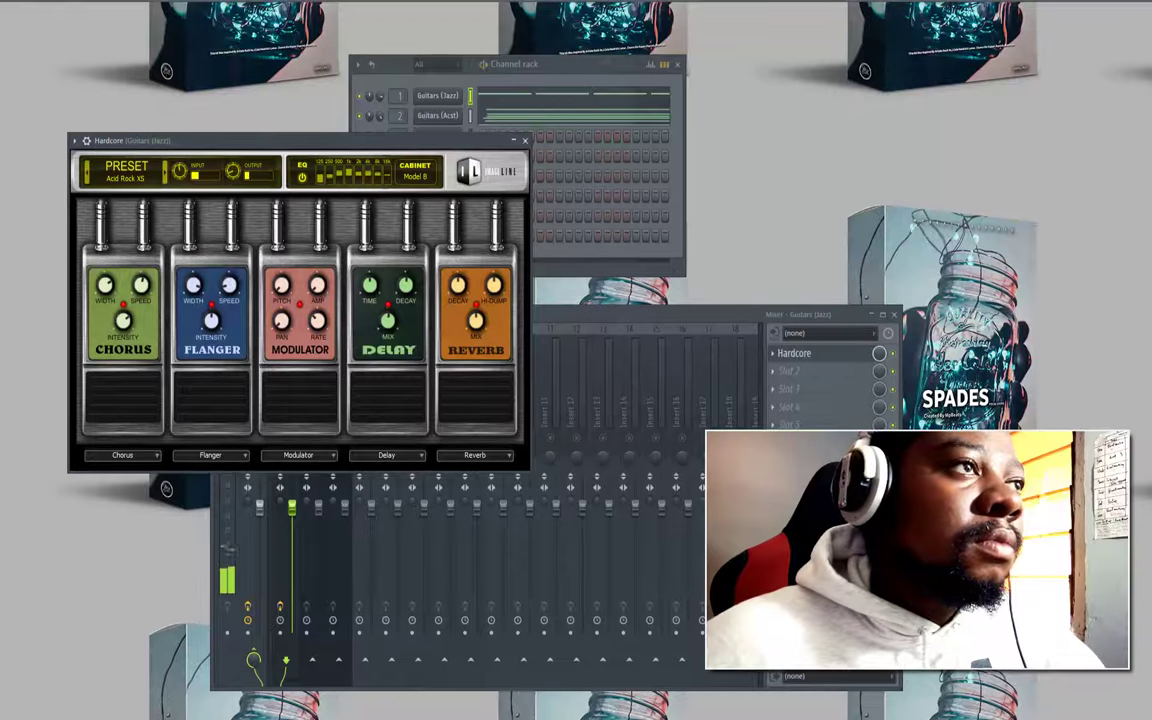
key("space")
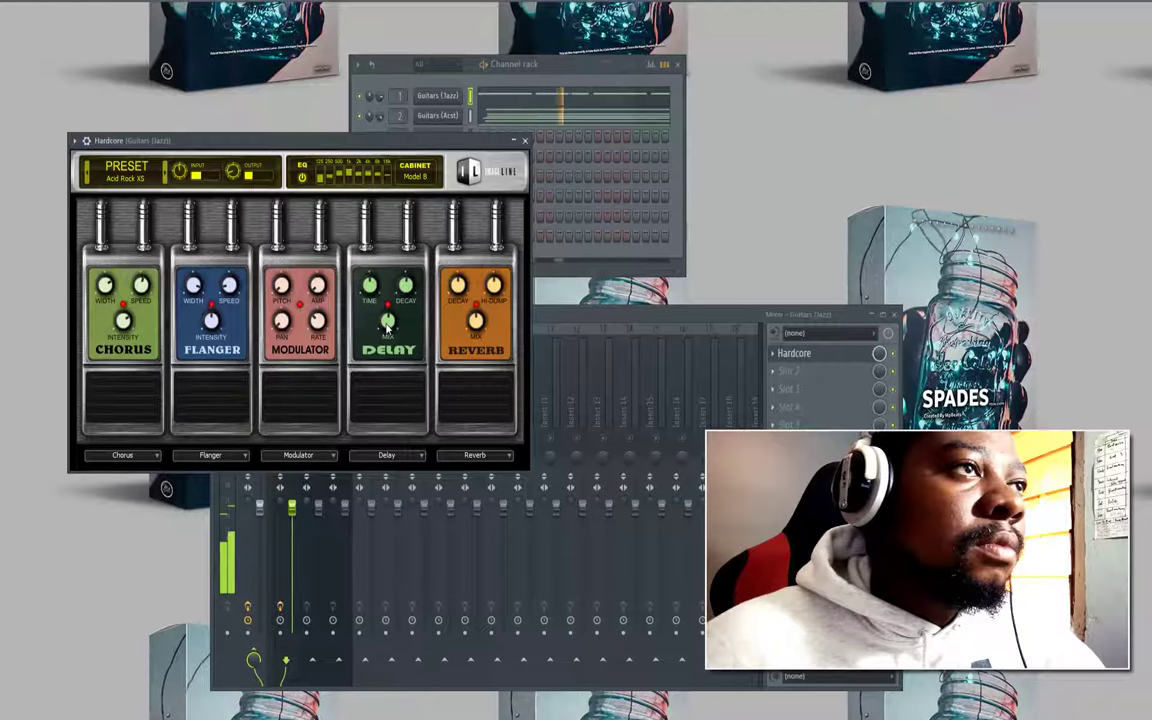
Load Fruity Delay 2 into the jazz guitar track's second effect slot
left_click(772, 371)
mouse_move(789, 388)
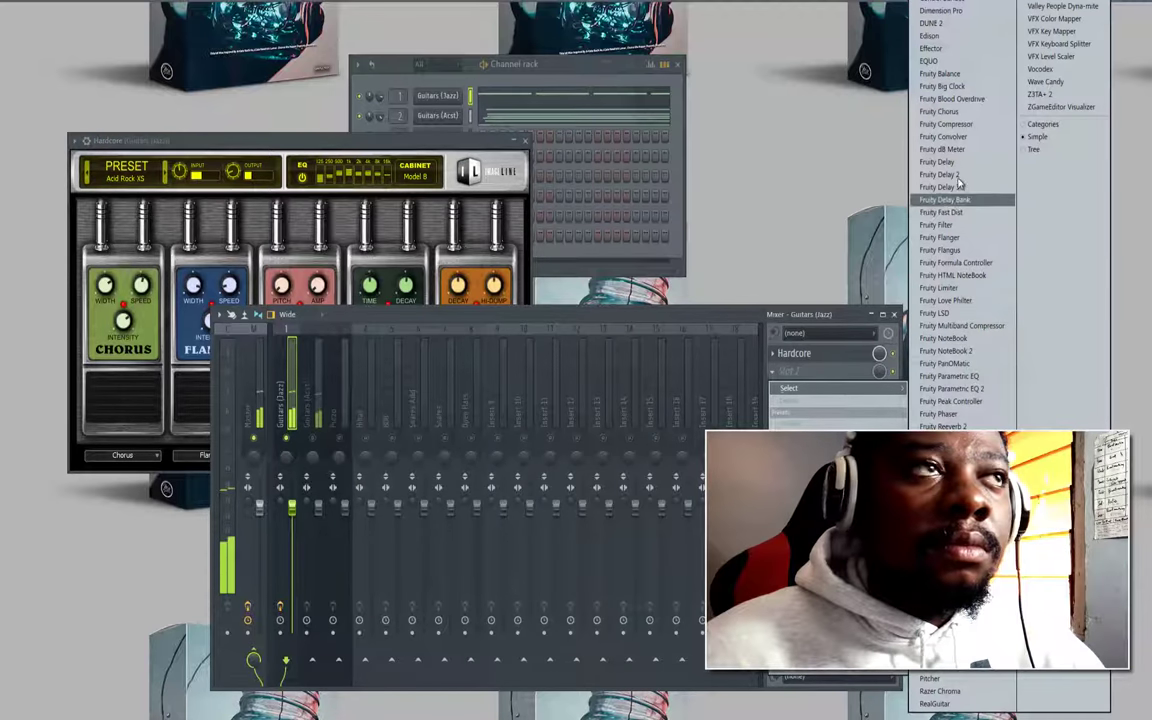
left_click(957, 175)
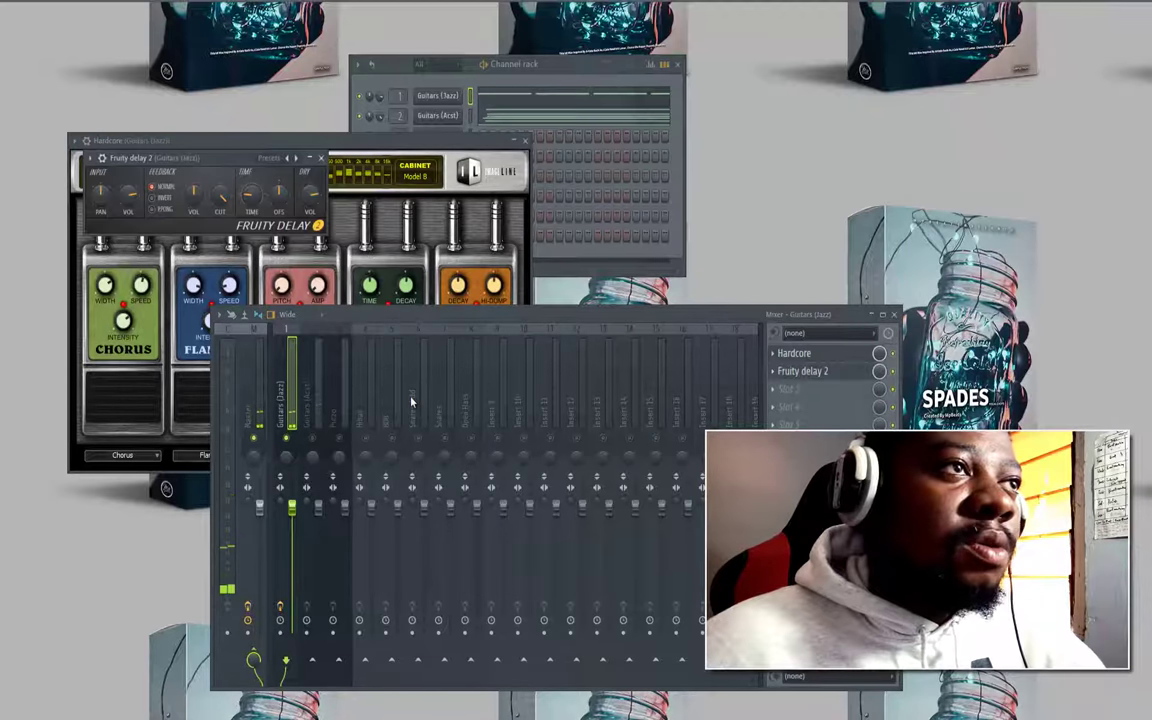
Empty the Delay pedal's slot in Hardcore and close the plugin window
left_click_drag(401, 315, 411, 400)
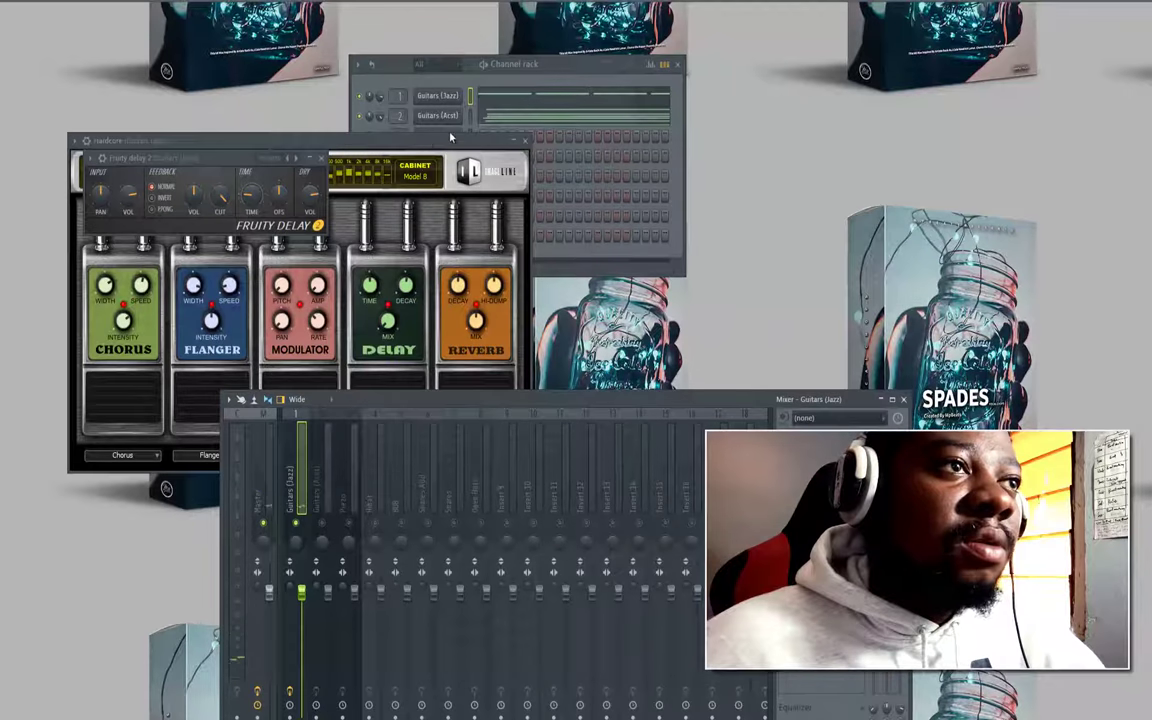
left_click_drag(450, 137, 528, 117)
left_click(500, 437)
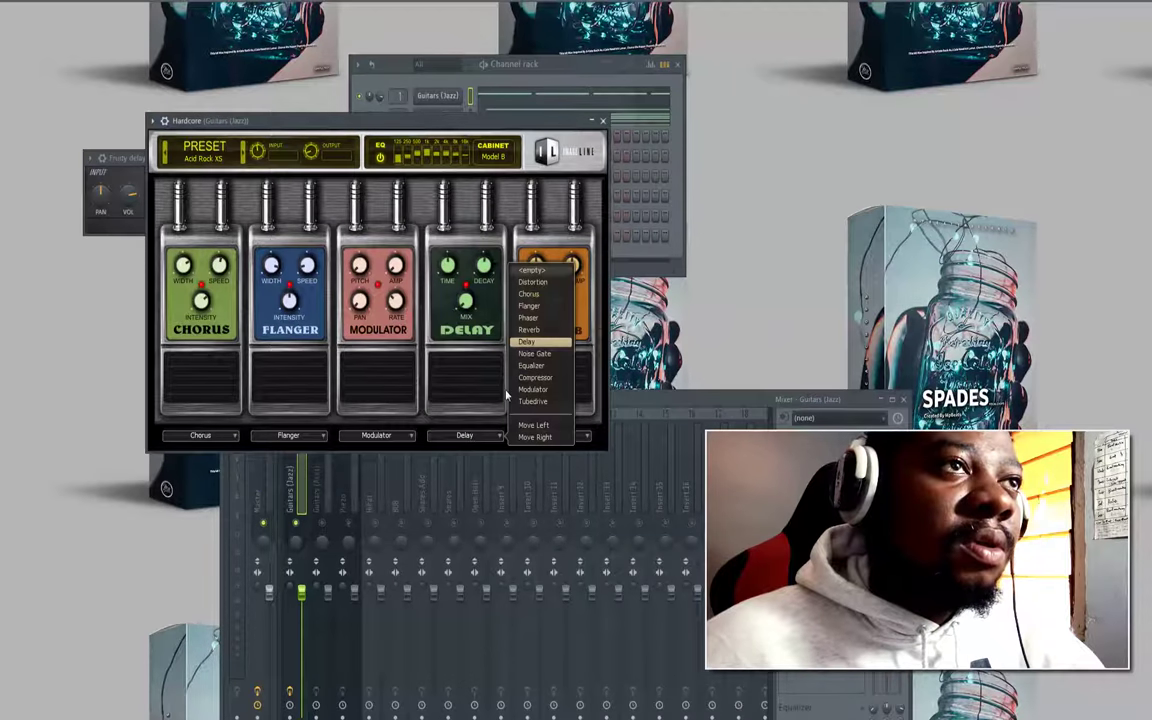
left_click(531, 271)
left_click(604, 121)
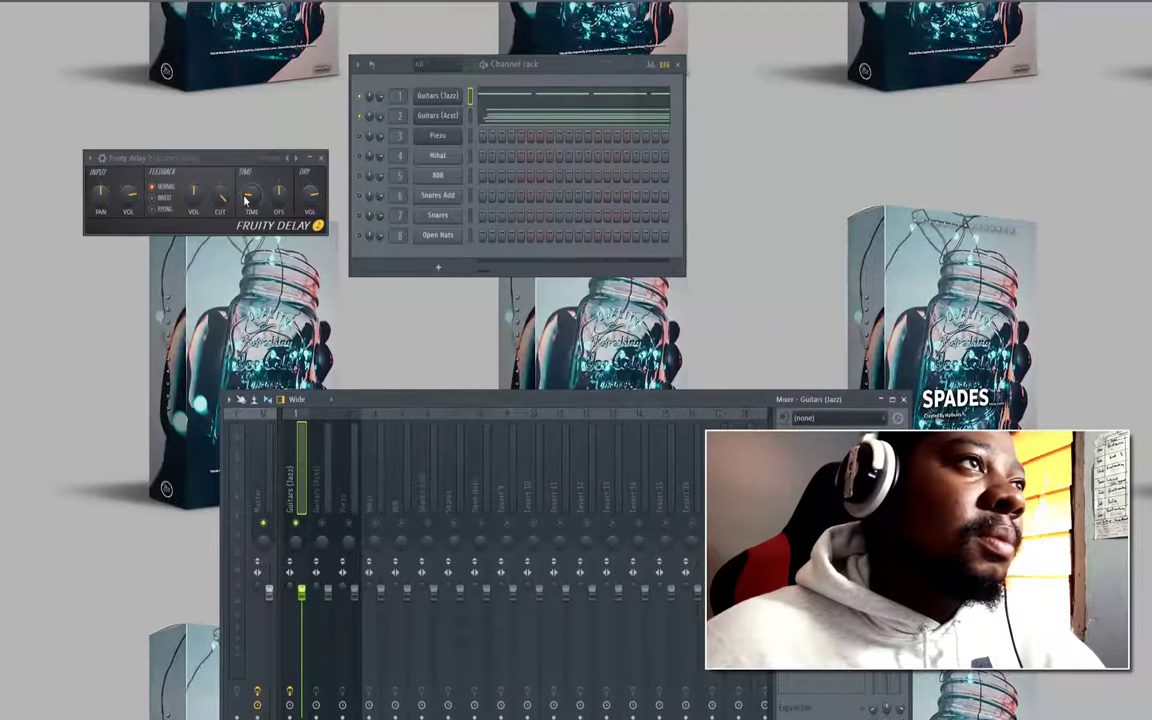
Adjust Fruity Delay 2's delay time and feedback cutoff, set its feedback mode to ping pong, and audition it
right_click(250, 195)
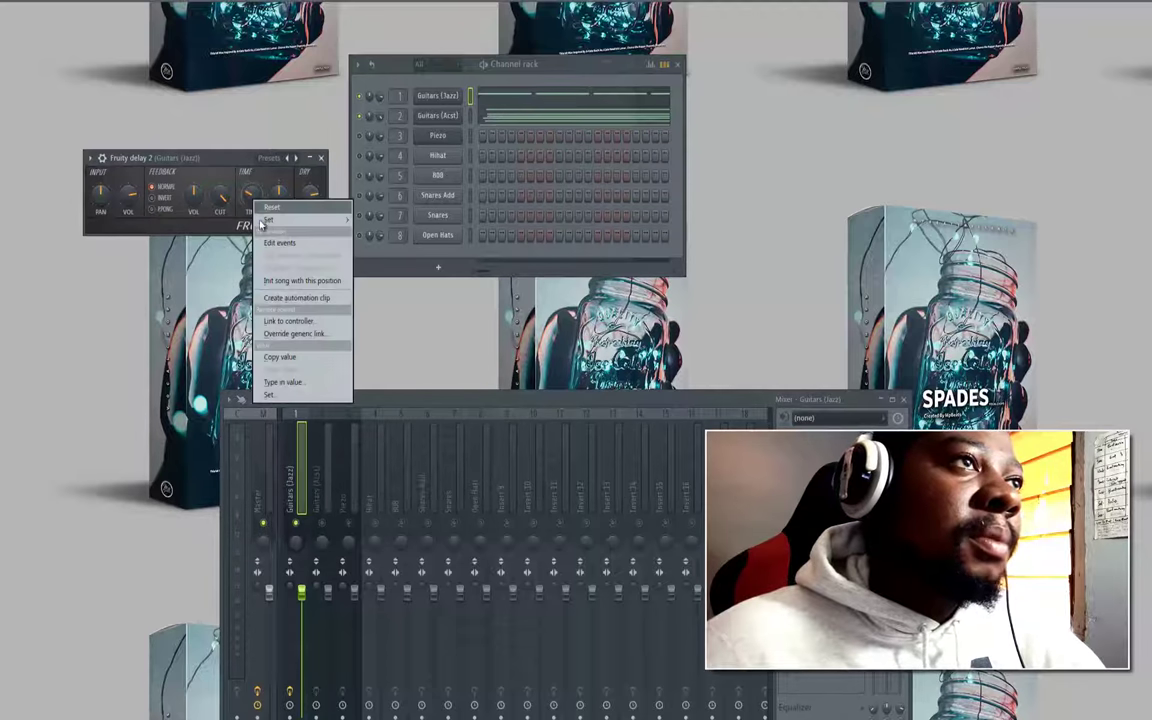
mouse_move(330, 219)
left_click(372, 258)
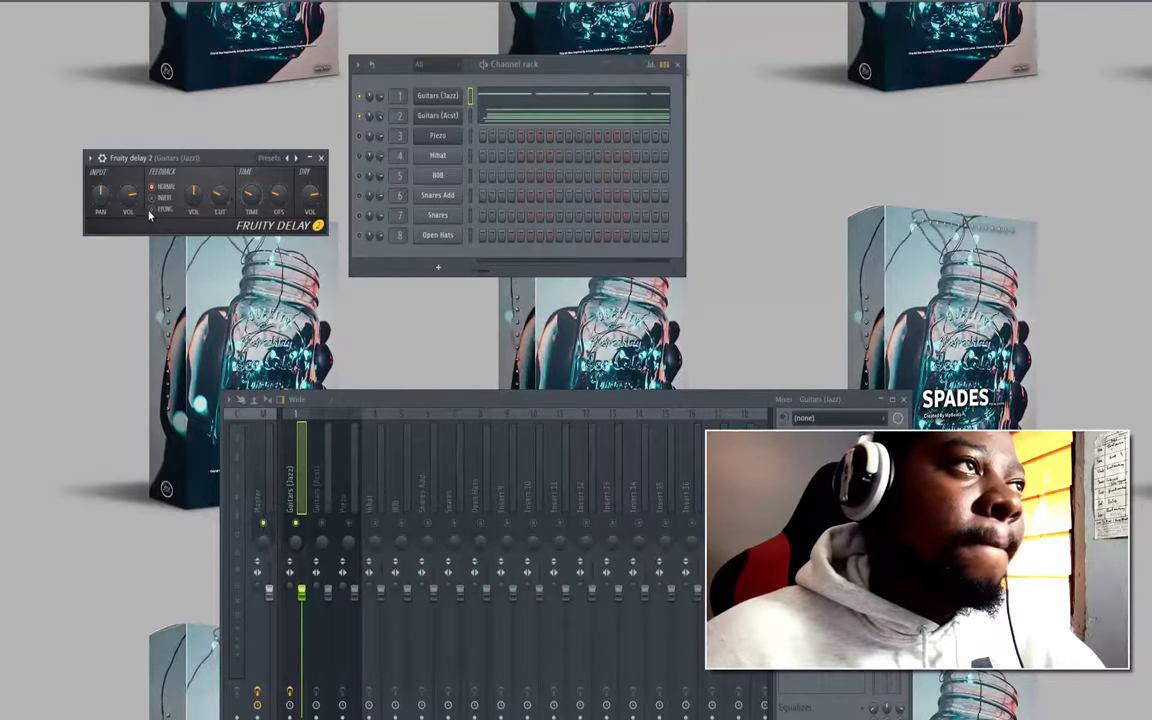
key("space")
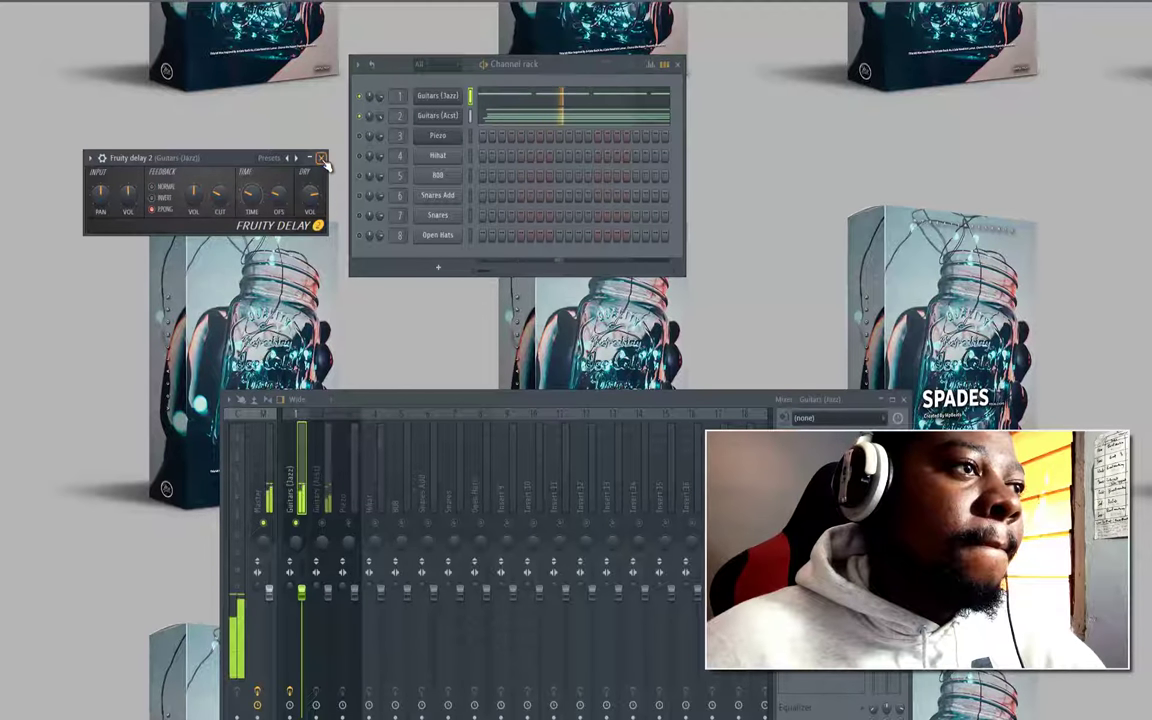
left_click(321, 158)
key("space")
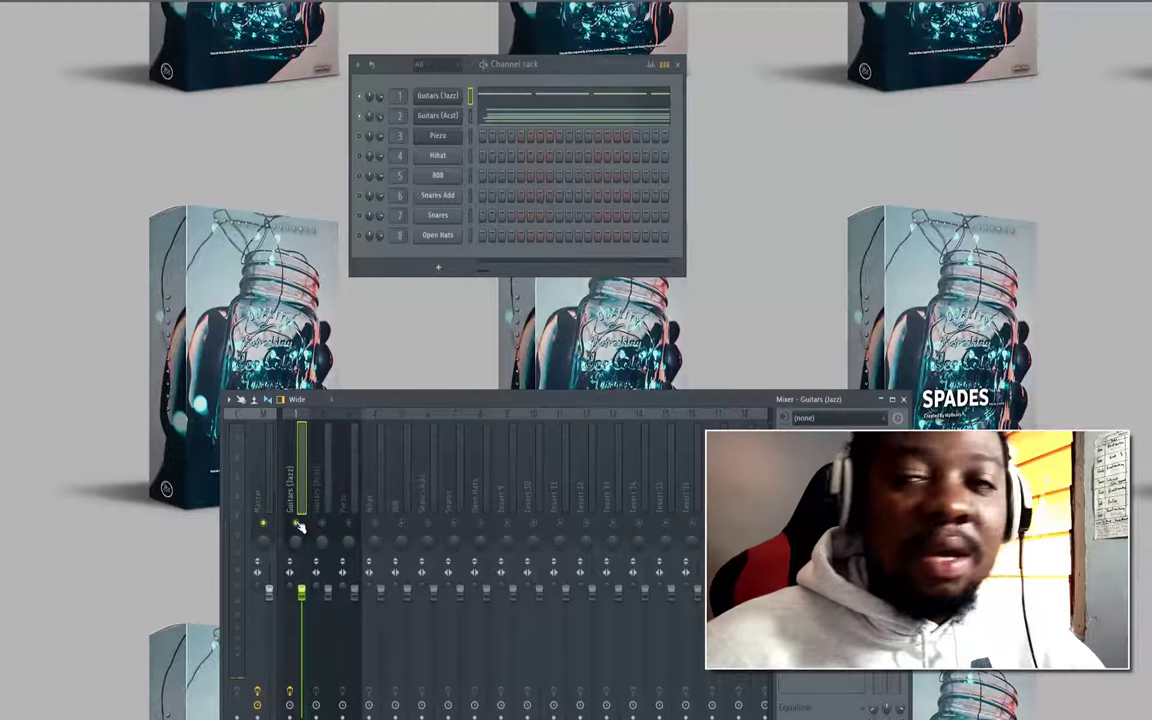
Unsolo the jazz guitar track and add Fruity Parametric EQ 2 to it during playback
right_click(297, 524)
key("space")
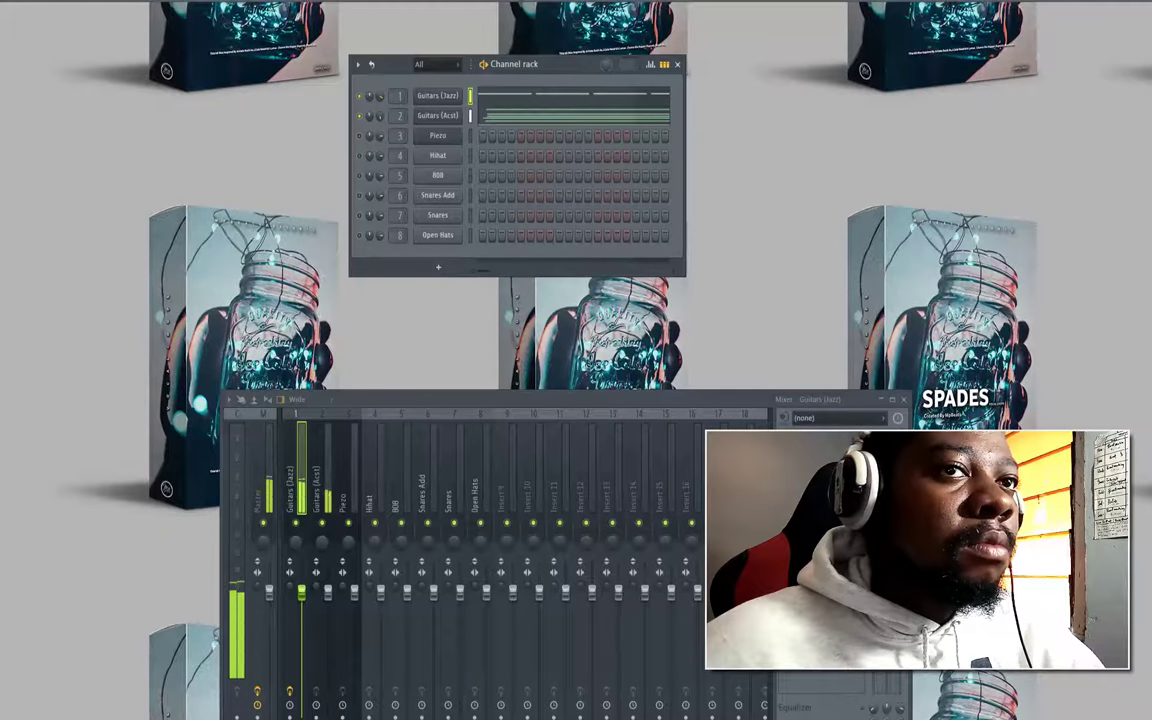
left_click(786, 440)
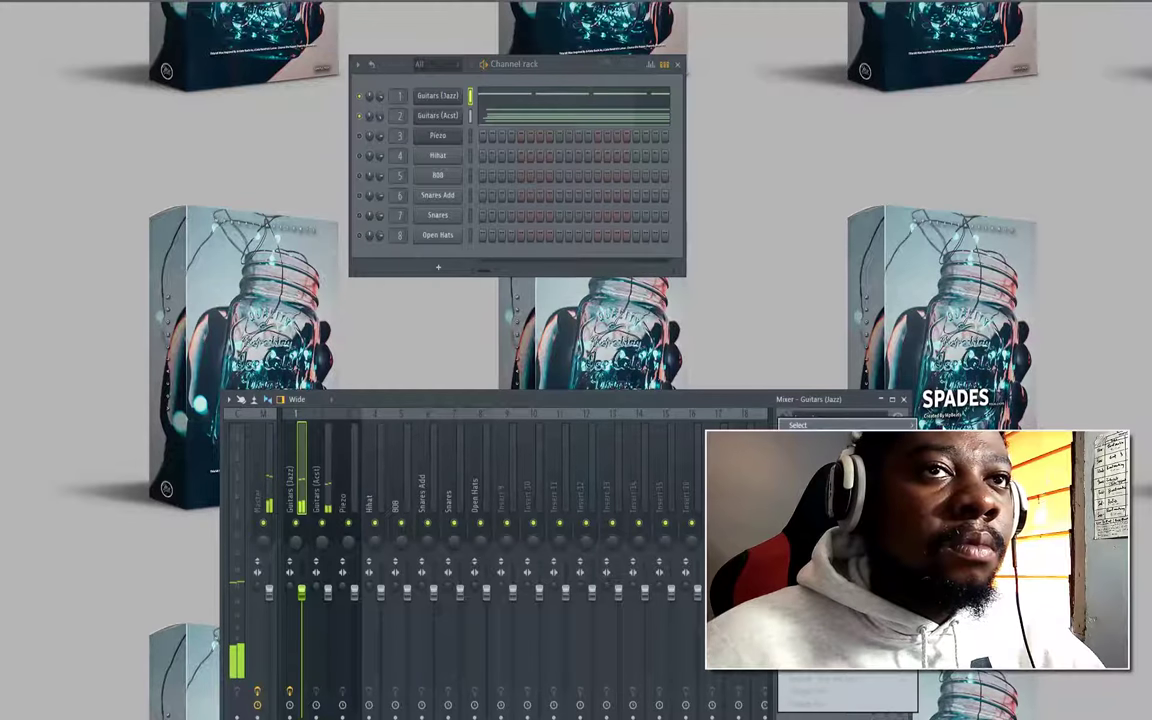
left_click(875, 385)
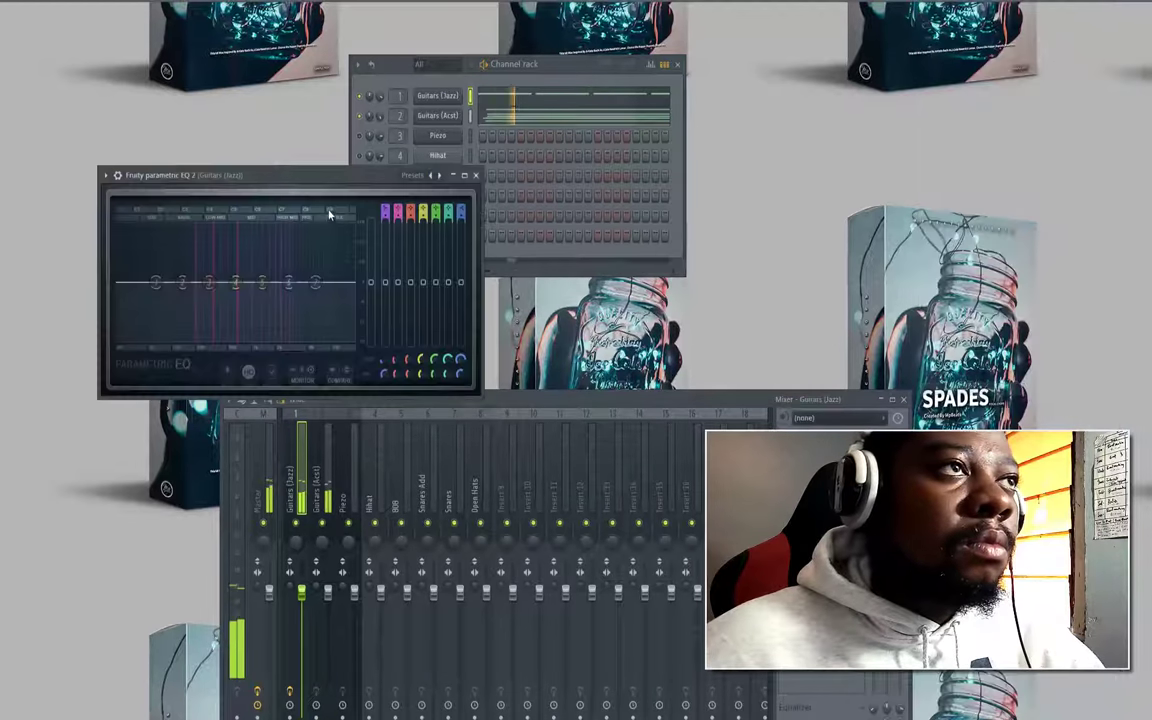
Turn EQ band 1 into a steeper high-pass filter, raise its cutoff frequency to remove the lows, and close the EQ
left_click_drag(386, 209, 388, 221)
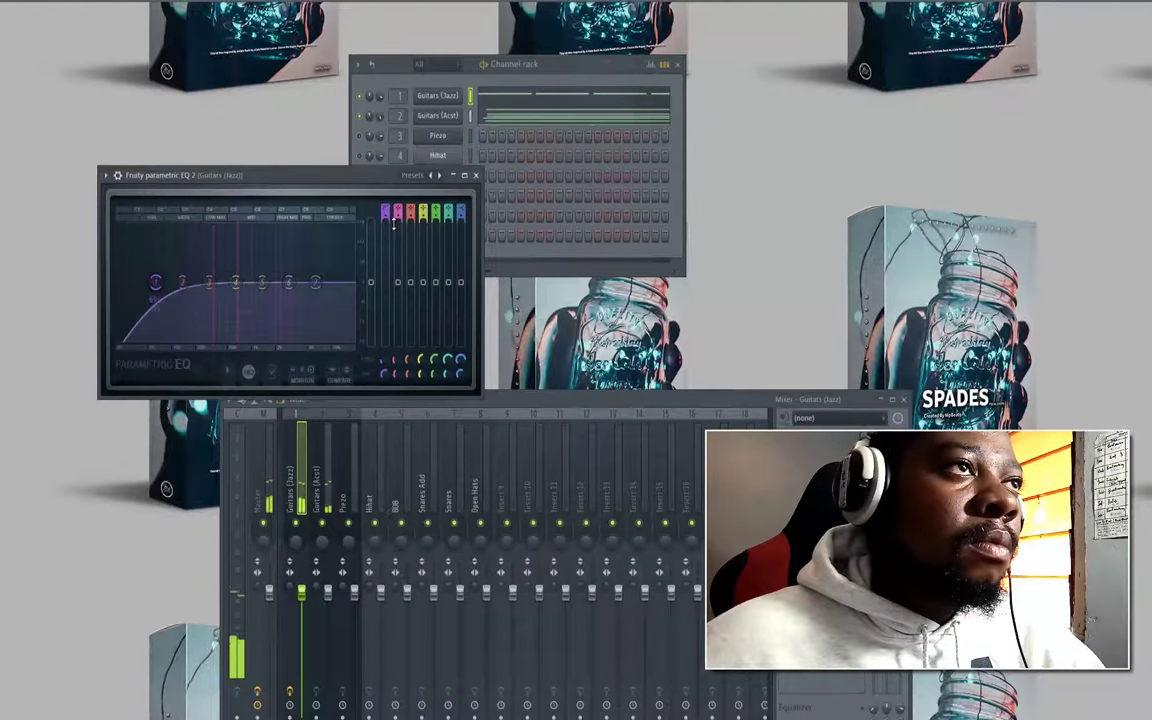
scroll(140, 292, "down", 2)
left_click_drag(136, 293, 254, 300)
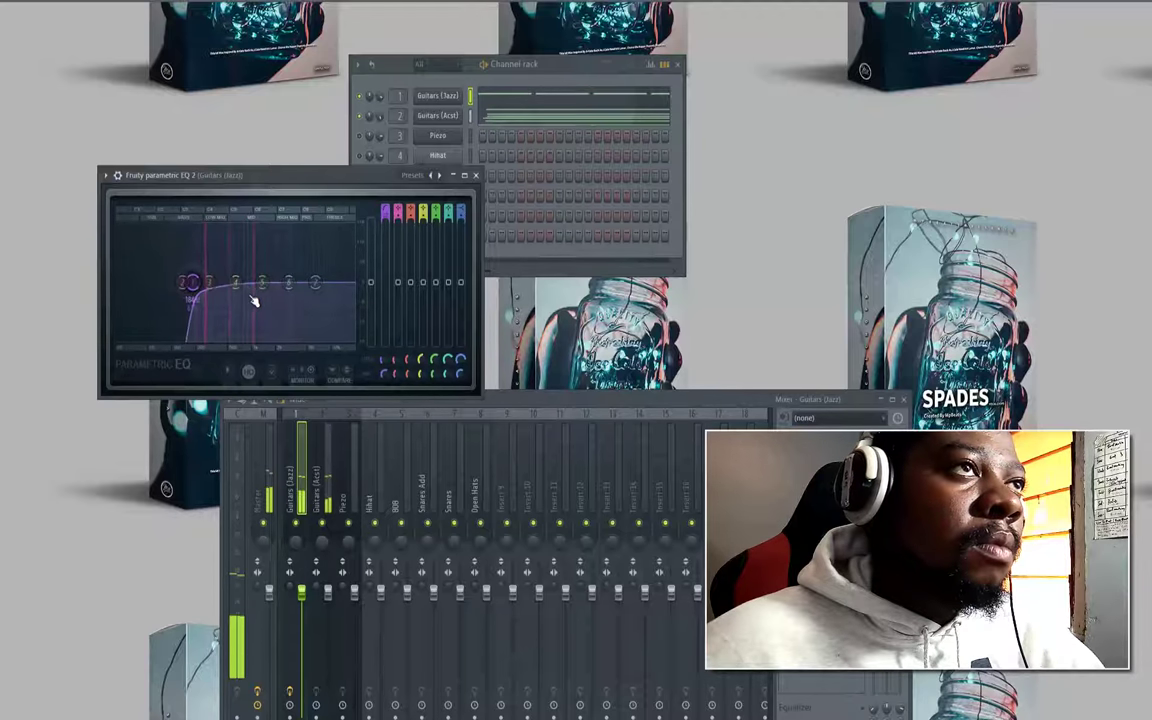
left_click(475, 175)
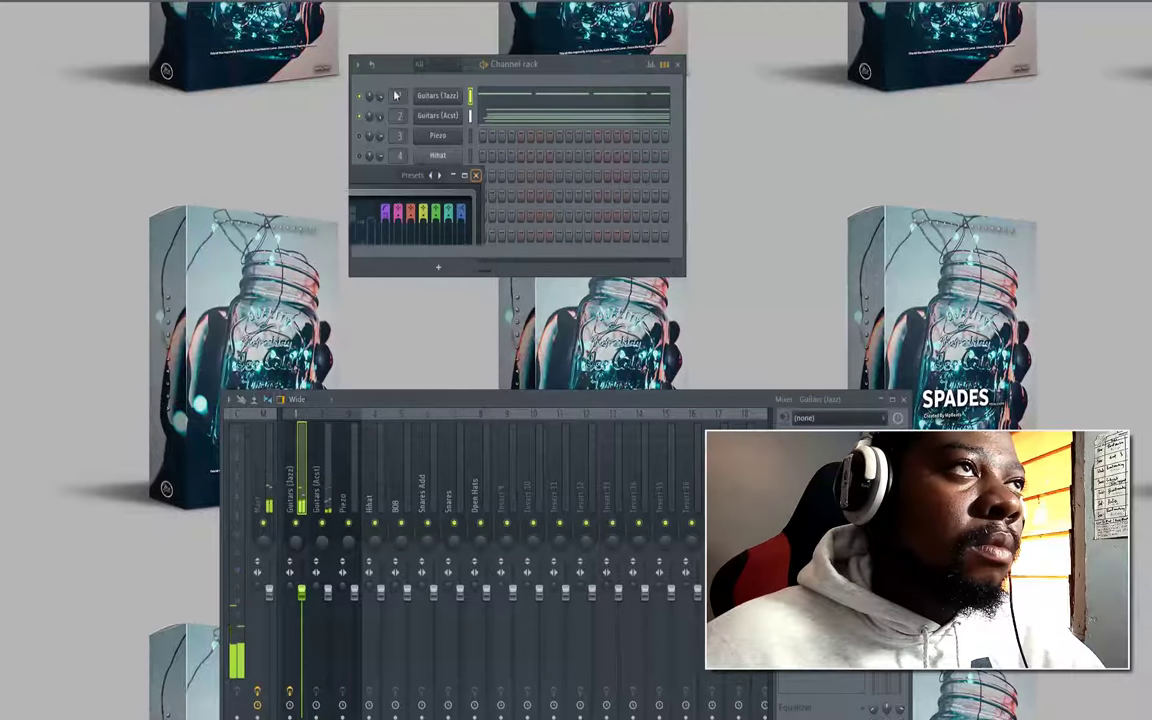
Open the jazz guitar's DirectWave instrument, examine its sound and effect settings, and close it
right_click(453, 99)
left_click(453, 100)
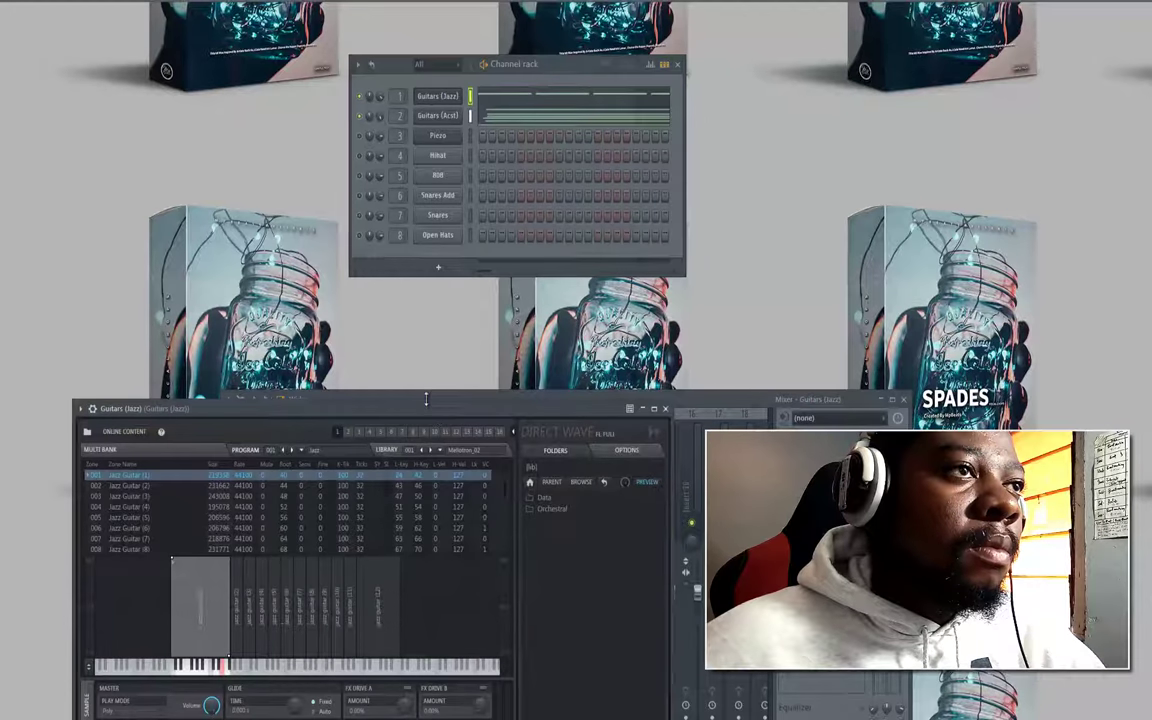
left_click_drag(427, 409, 590, 212)
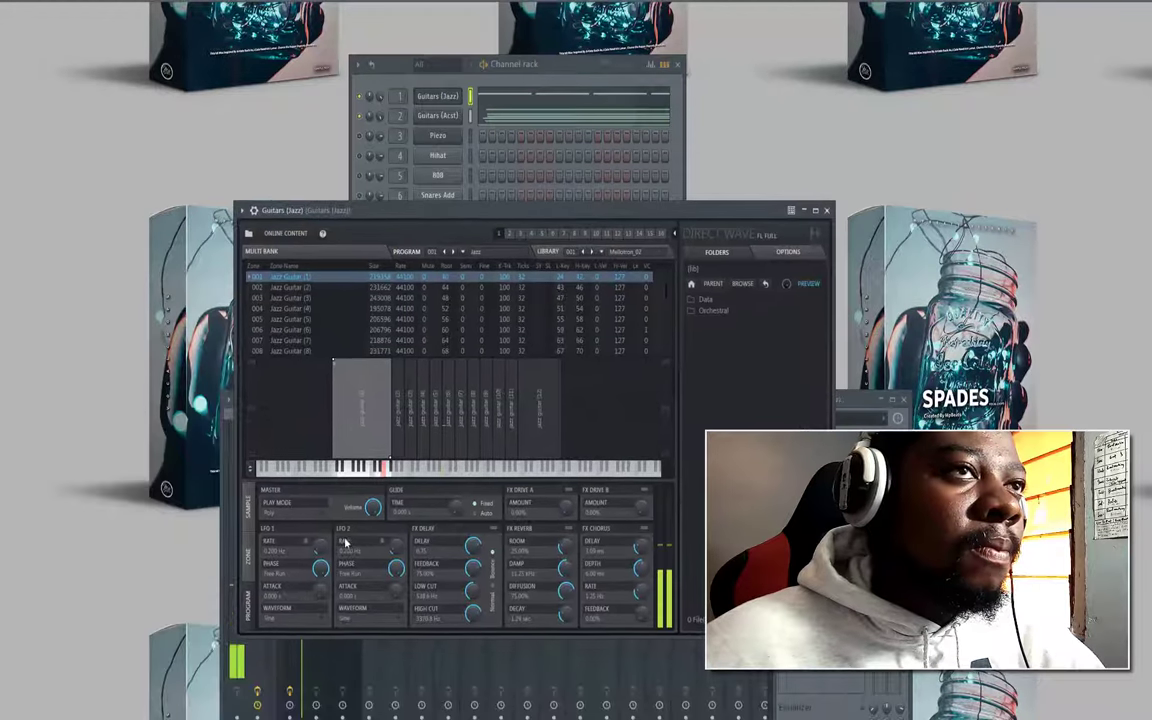
left_click(827, 211)
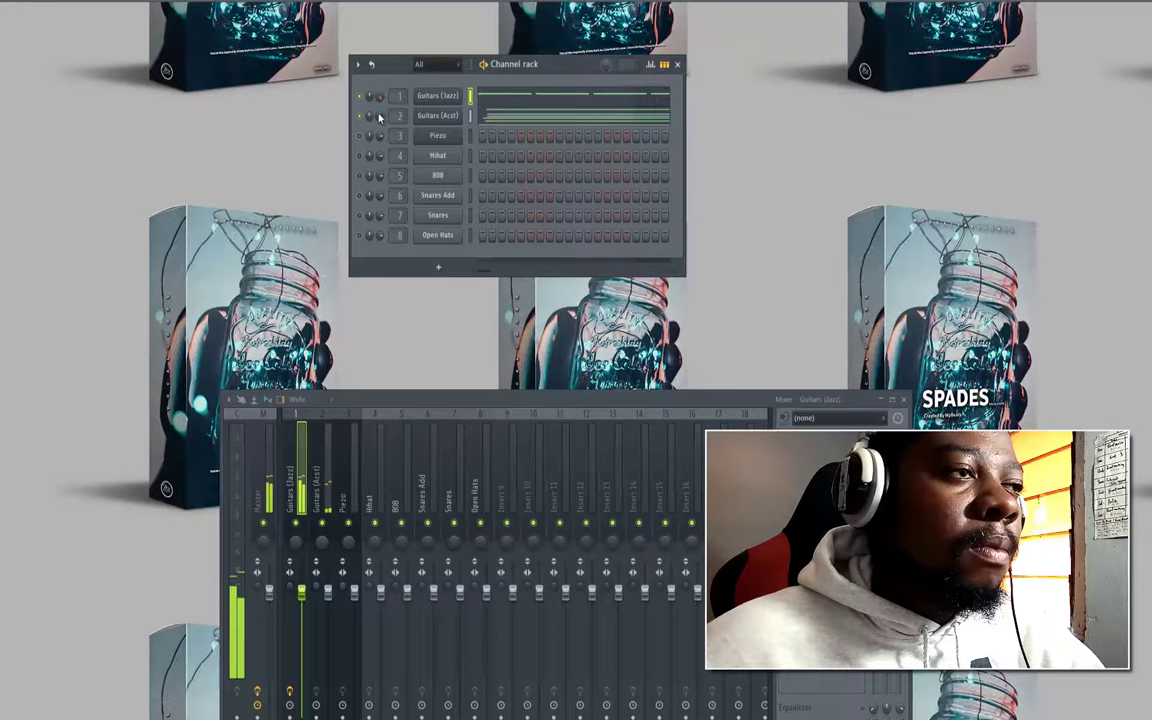
Select the acoustic guitar's mixer track and load Patcher as its first effect
left_click(318, 495)
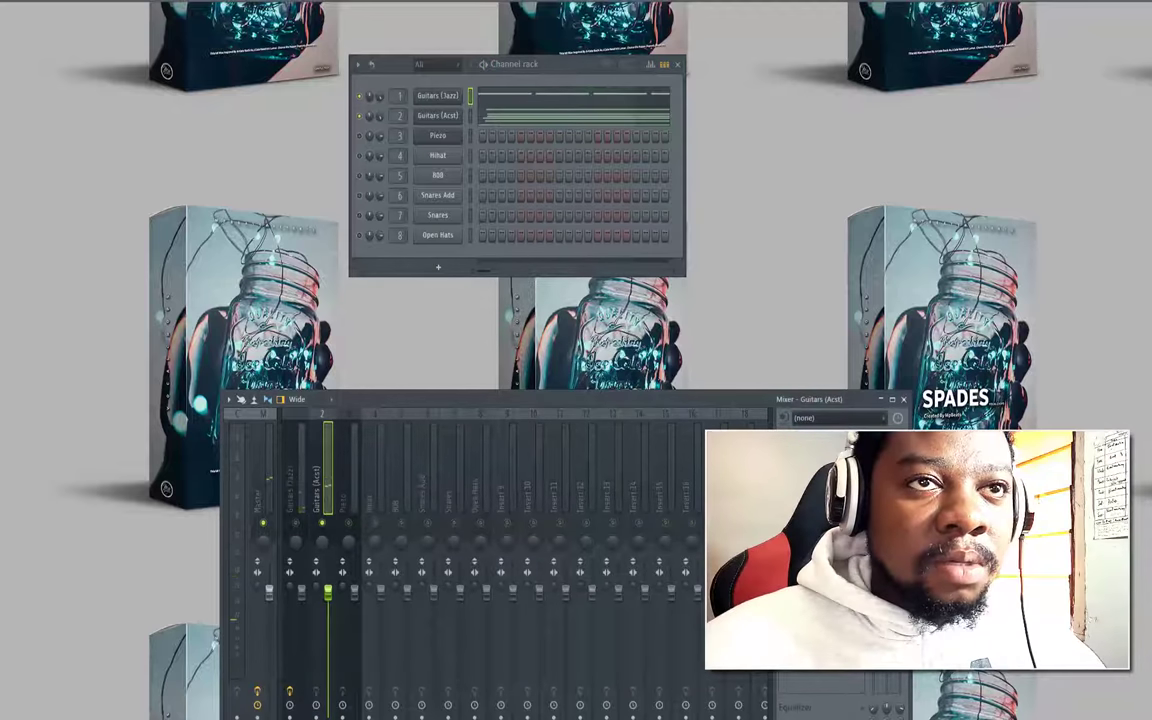
left_click(838, 417)
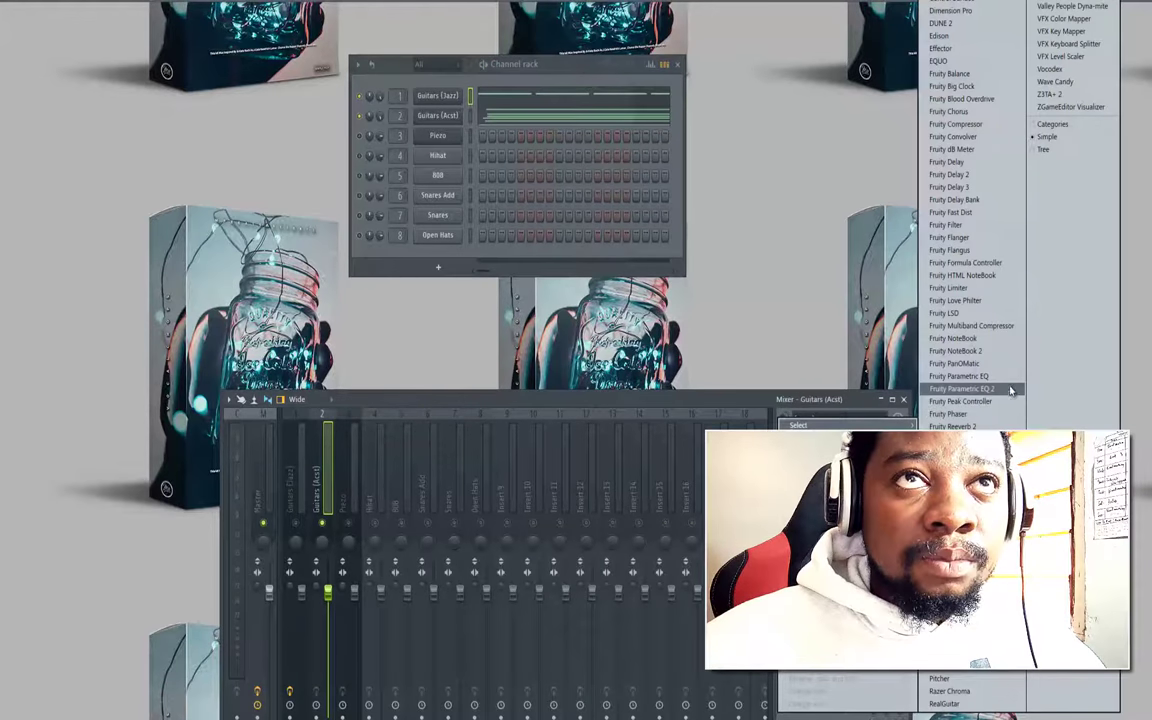
left_click(1070, 32)
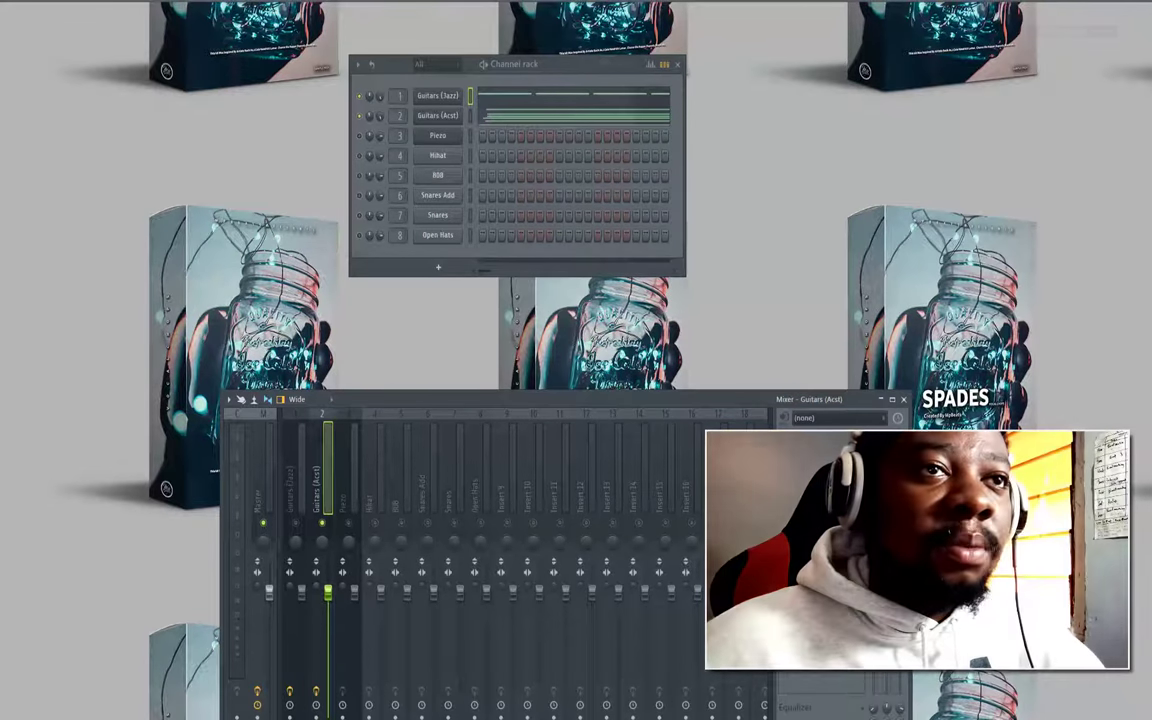
left_click(835, 442)
left_click(835, 442)
left_click(835, 442)
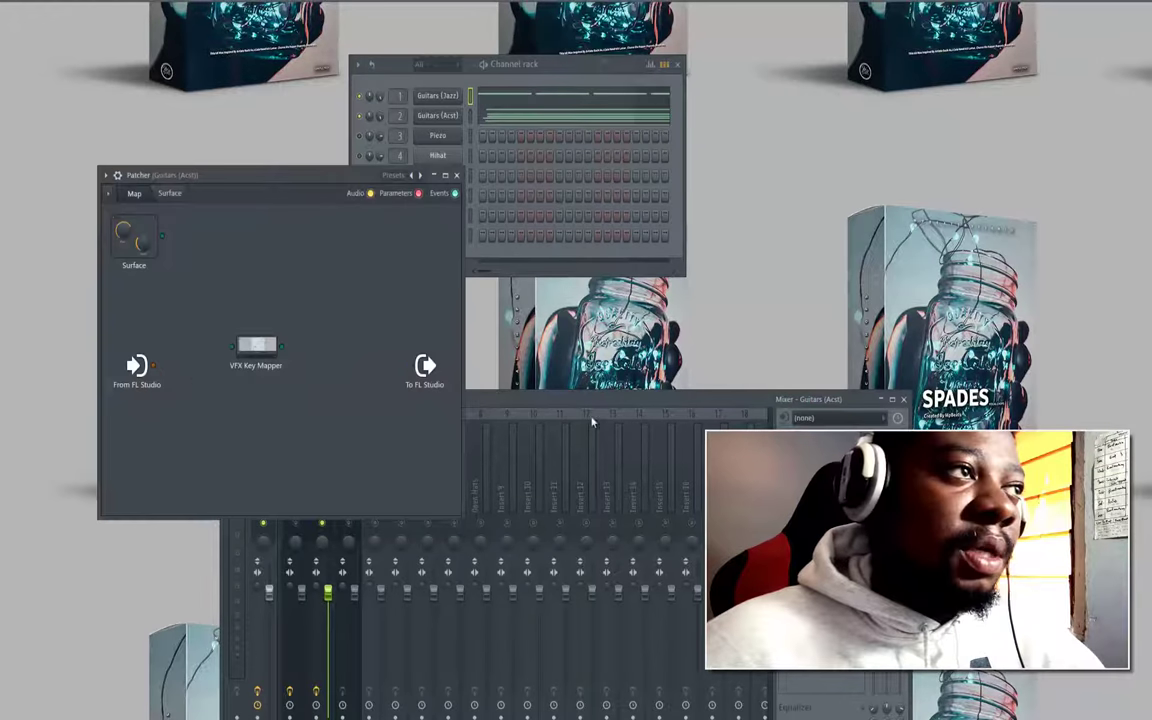
Load Patcher's Humanizer preset, raise its Stereo amount, audition the acoustic guitar and close Patcher
left_click_drag(405, 370, 408, 367)
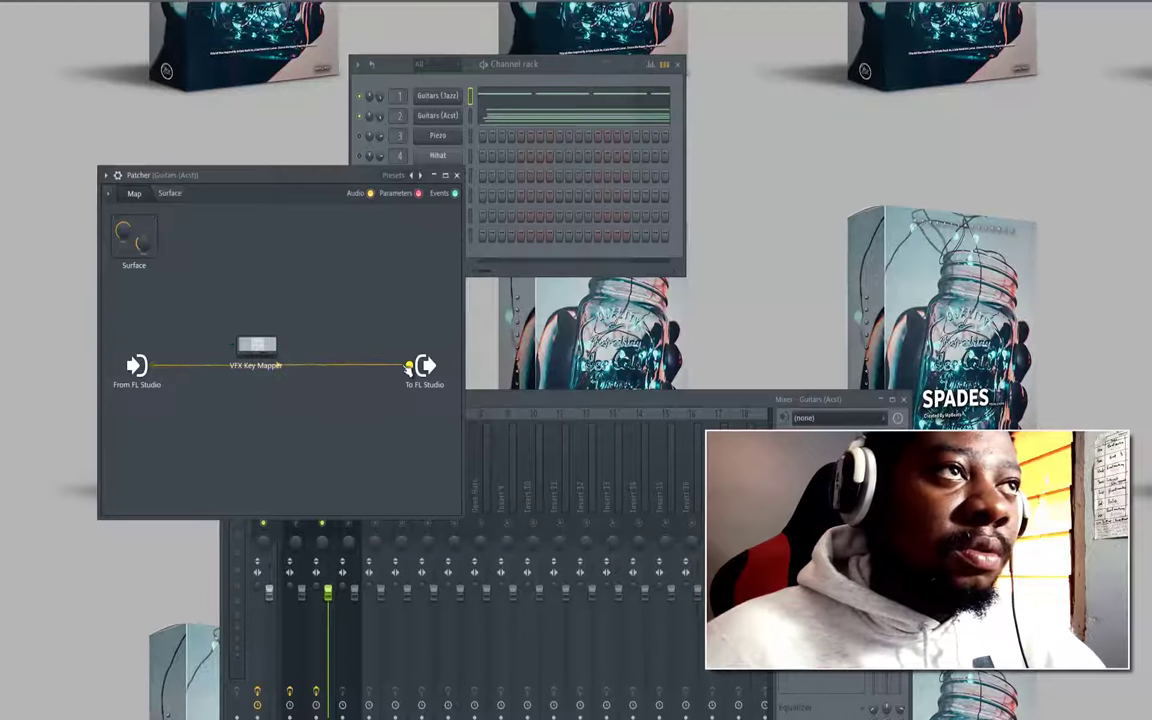
right_click(422, 176)
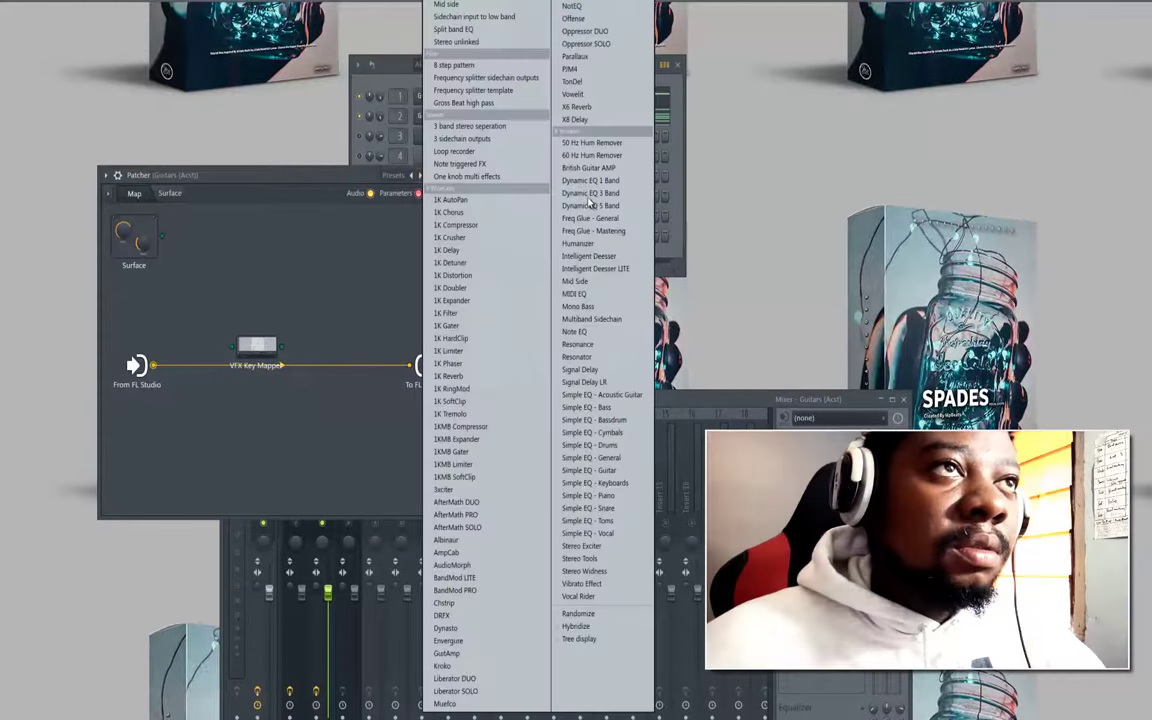
left_click(591, 245)
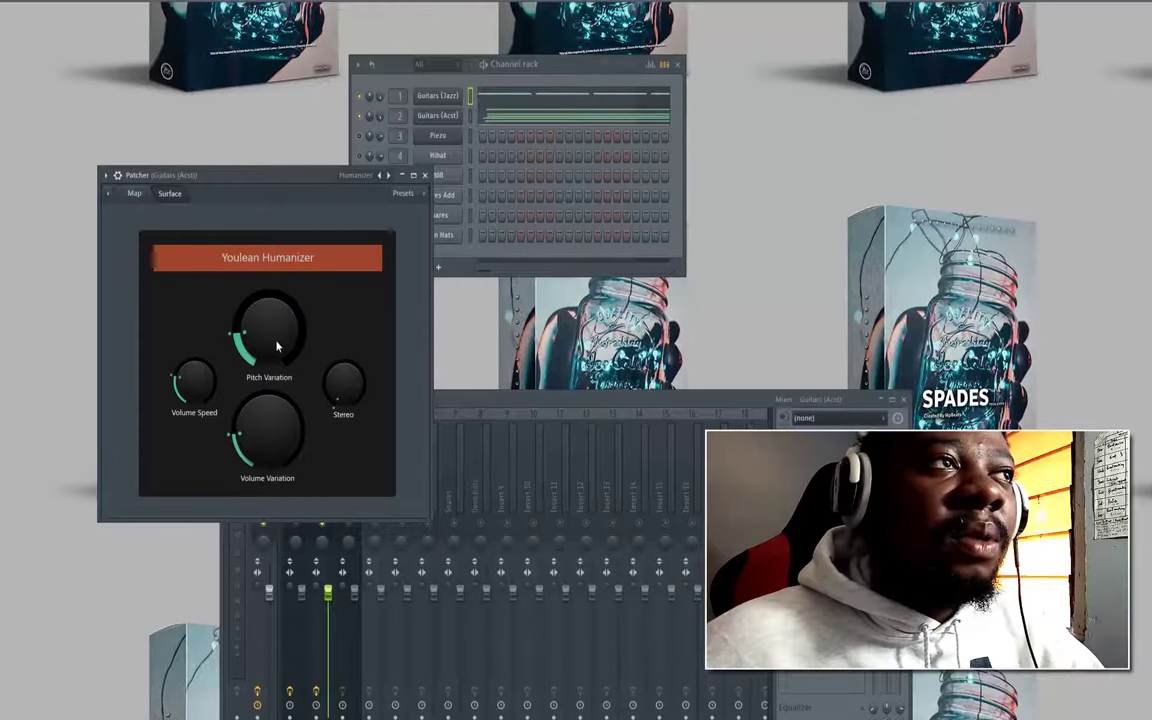
key("space")
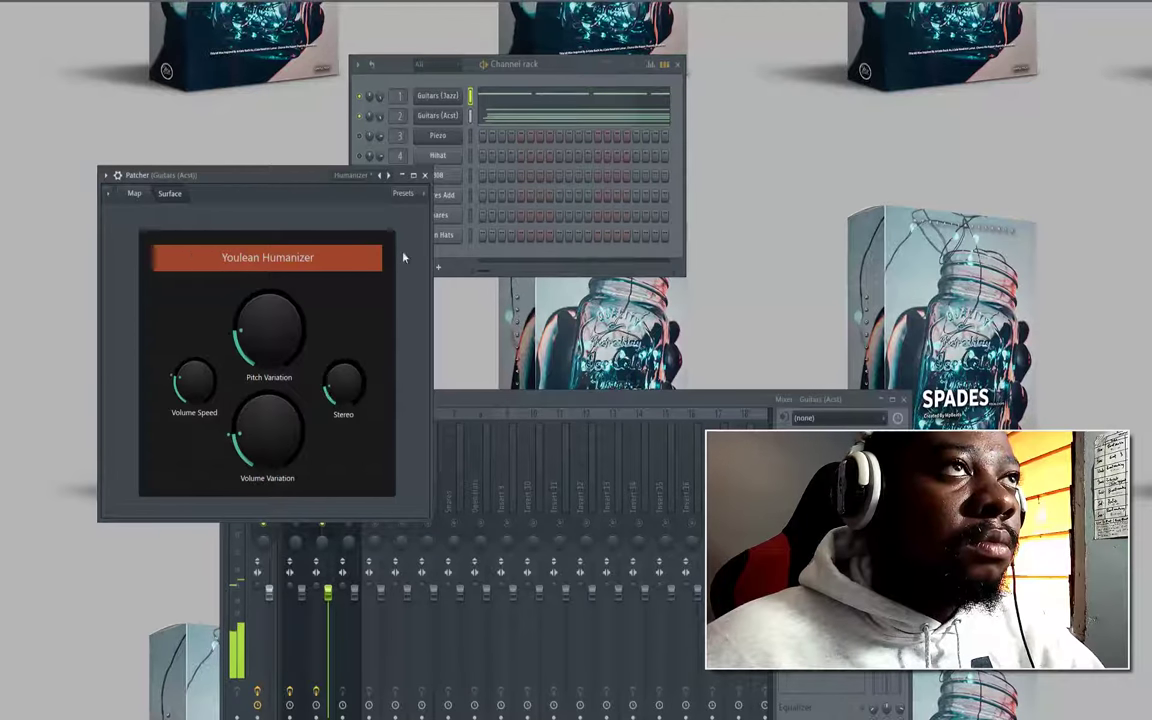
left_click_drag(460, 405, 463, 196)
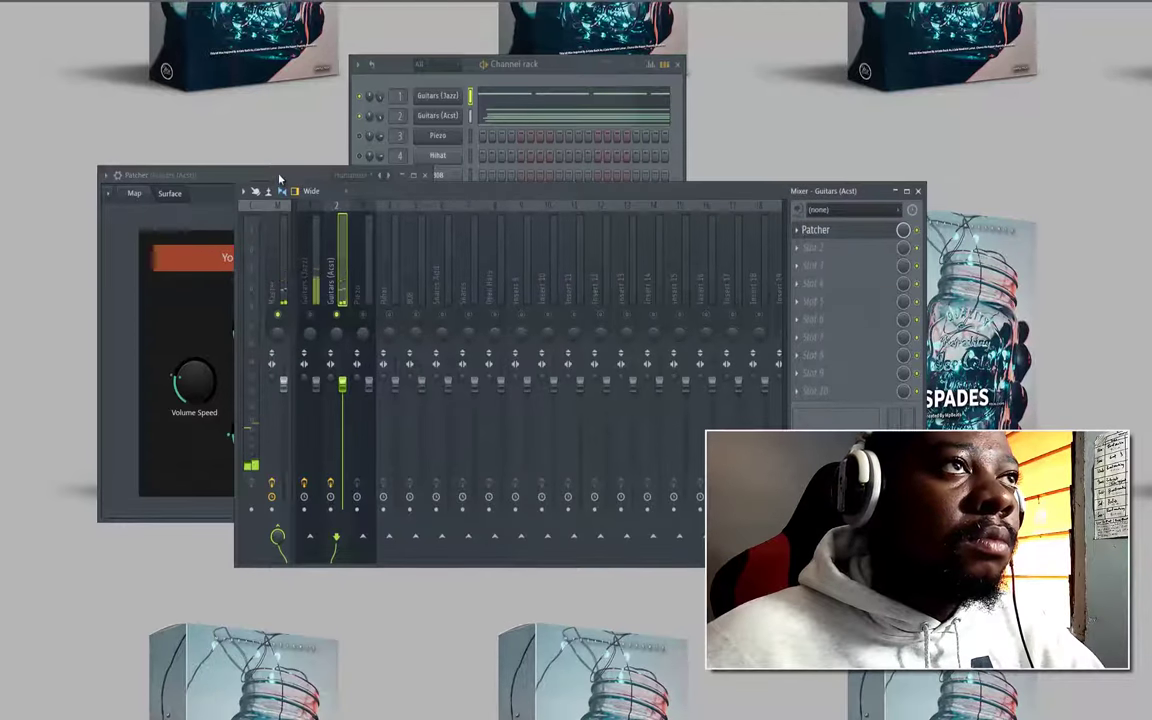
left_click(280, 178)
left_click(426, 176)
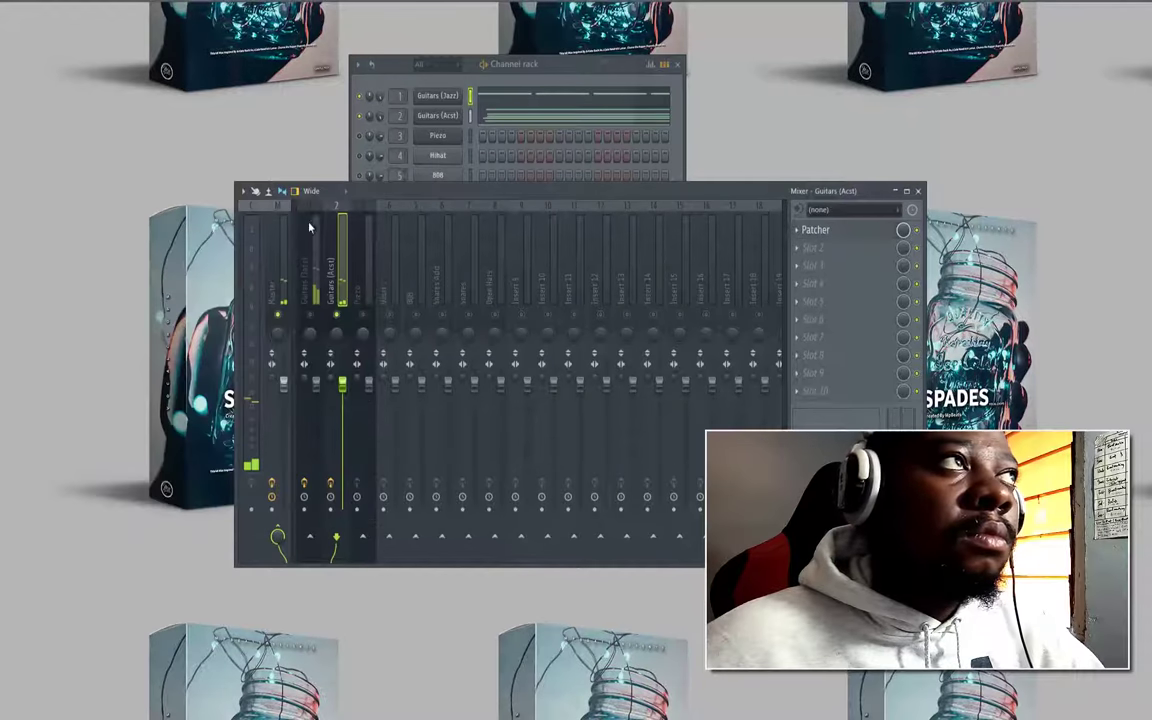
Save the project in the New Beats folder, reusing the file name Jiuce Wrld with 2 added at the end
left_click(14, 3)
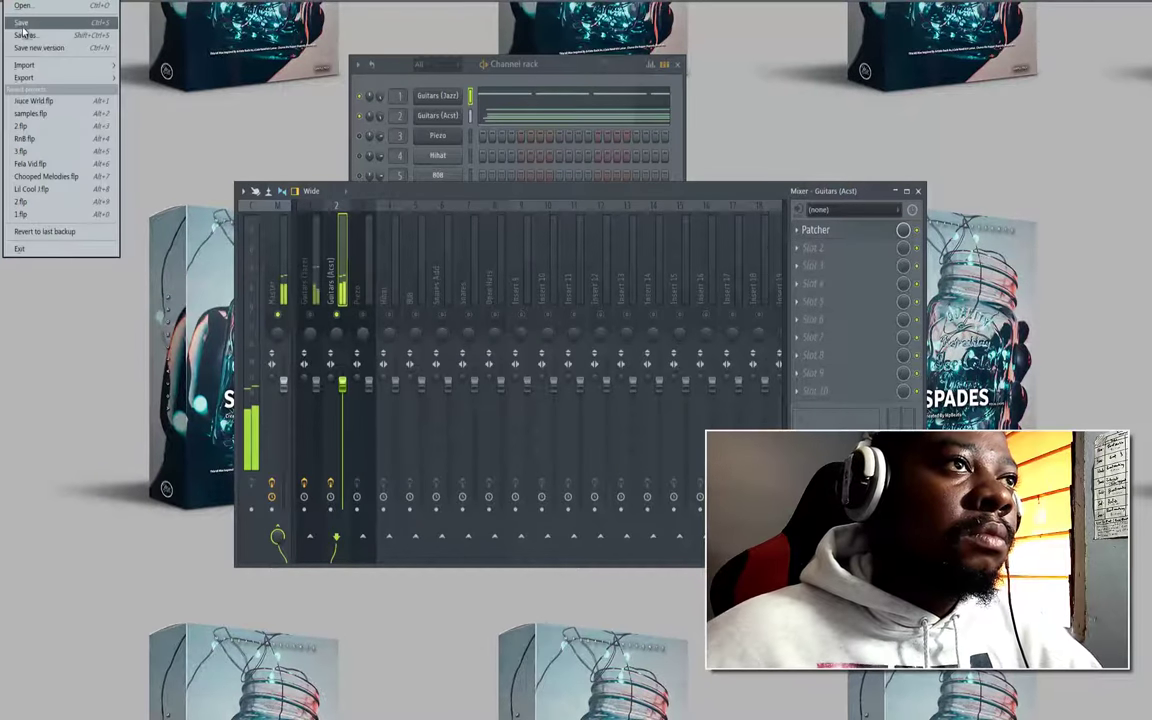
left_click(24, 22)
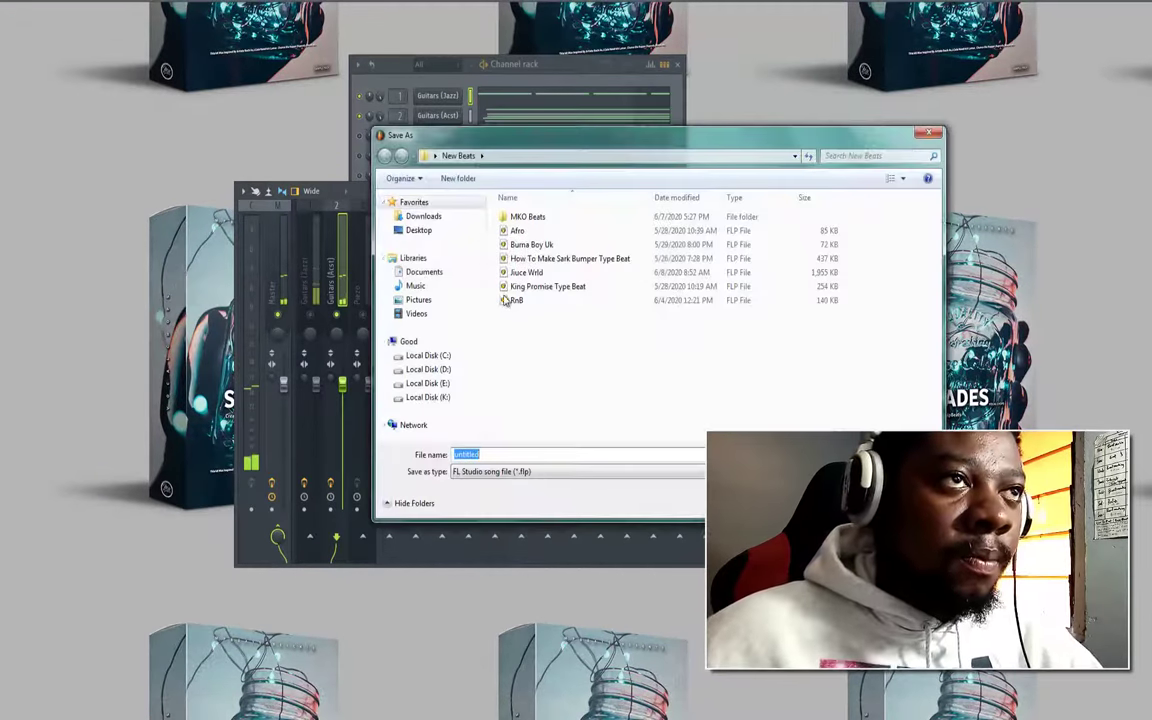
left_click(525, 272)
left_click(524, 455)
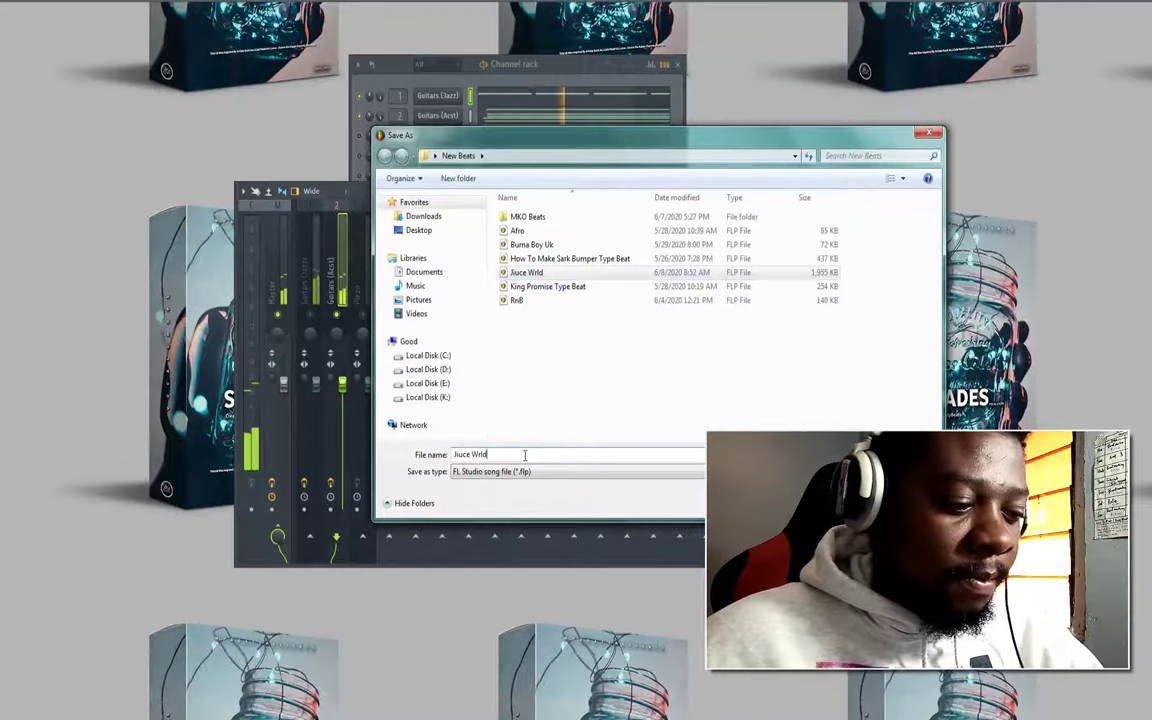
type("2")
key("Return")
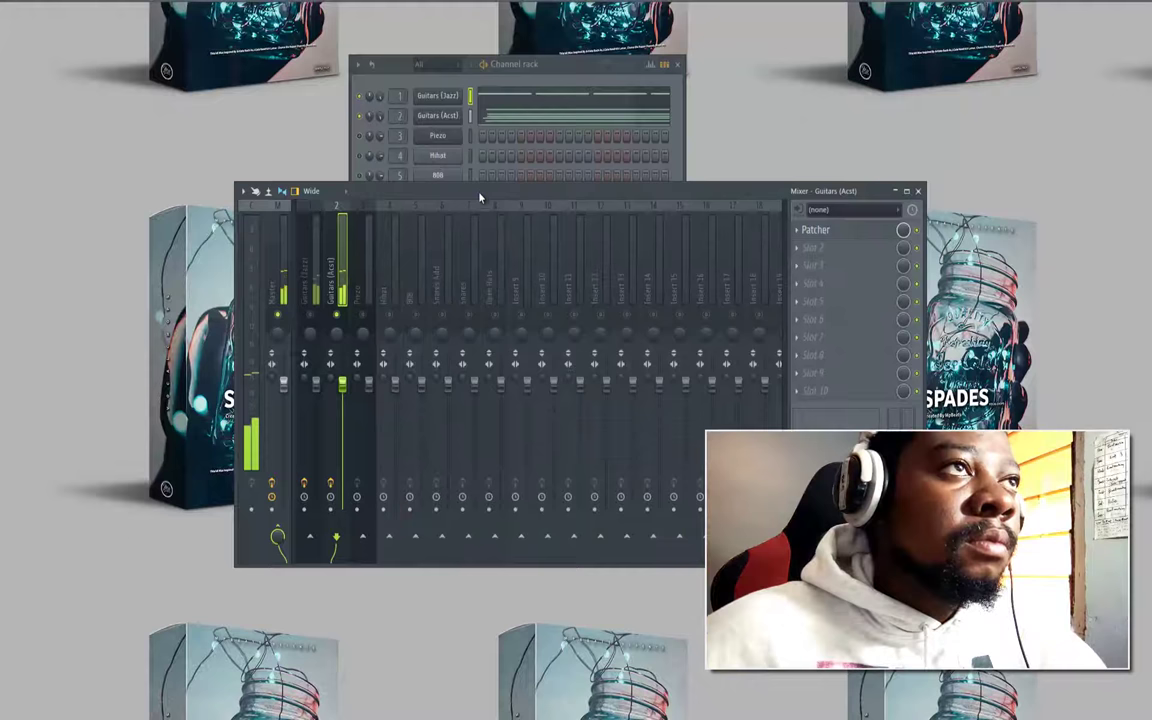
Add Fruity Parametric EQ 2 after Patcher on the acoustic guitar, cut the lows with a steep band 1 high-pass, and close it
left_click_drag(479, 193, 468, 283)
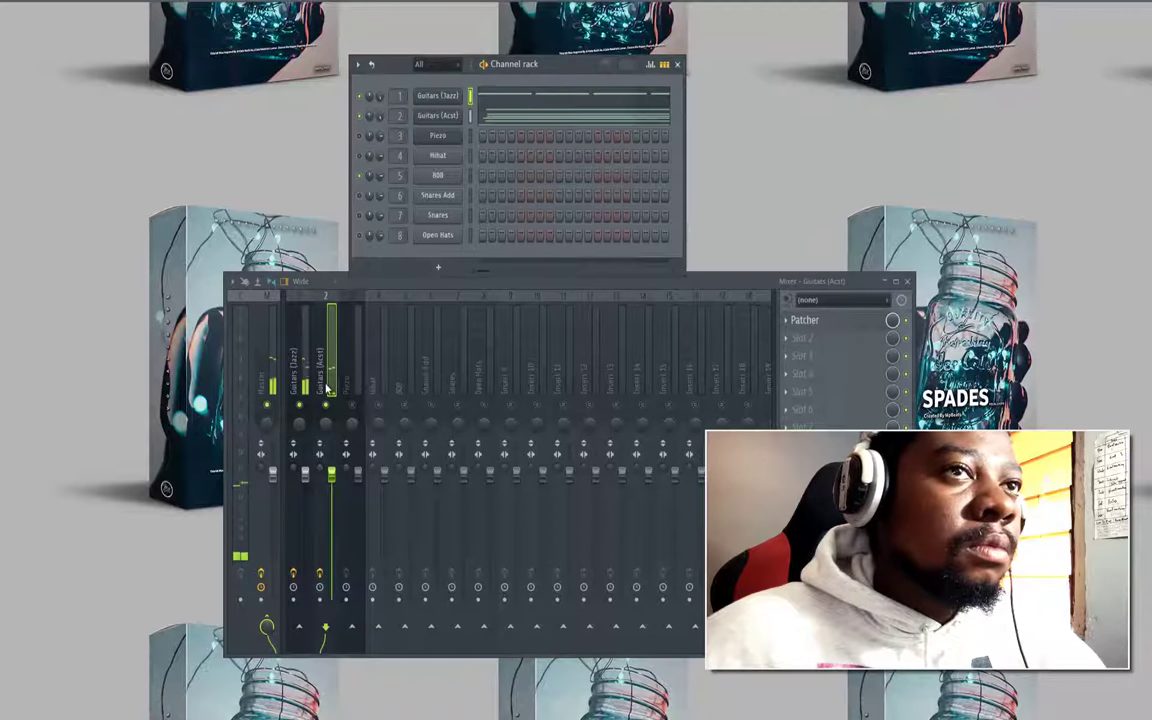
left_click(800, 338)
mouse_move(802, 355)
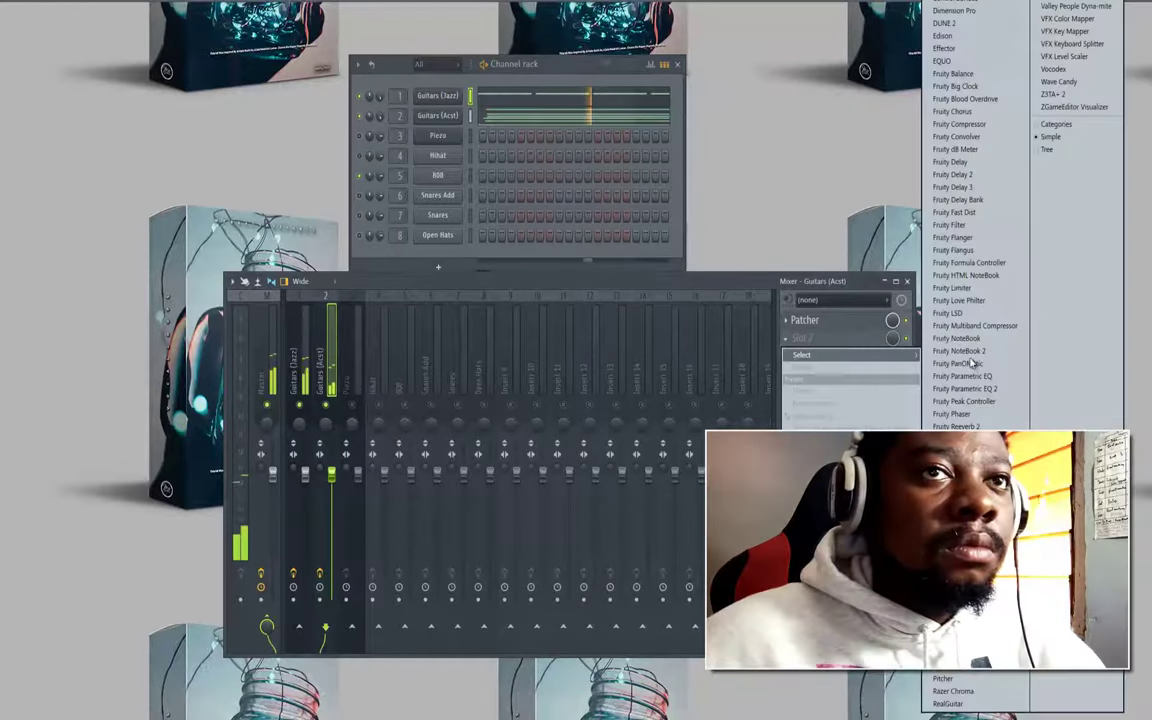
left_click(966, 388)
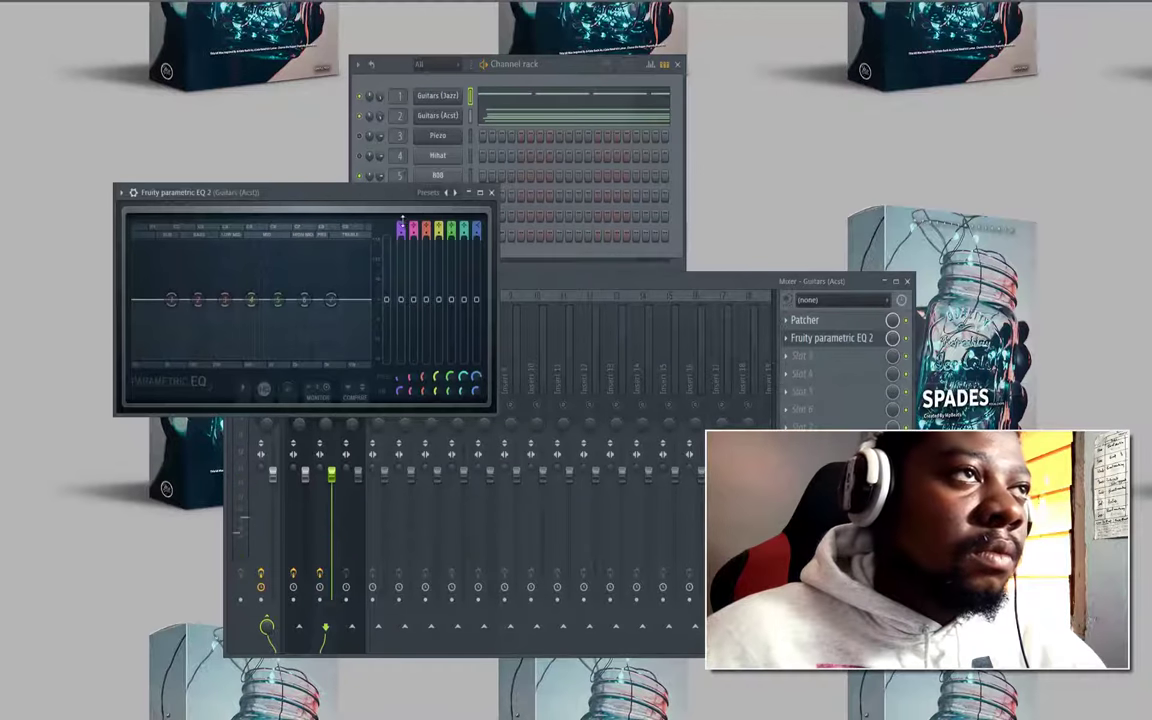
mouse_move(404, 231)
left_mouse_down()
mouse_move(409, 243)
mouse_move(394, 238)
left_mouse_up()
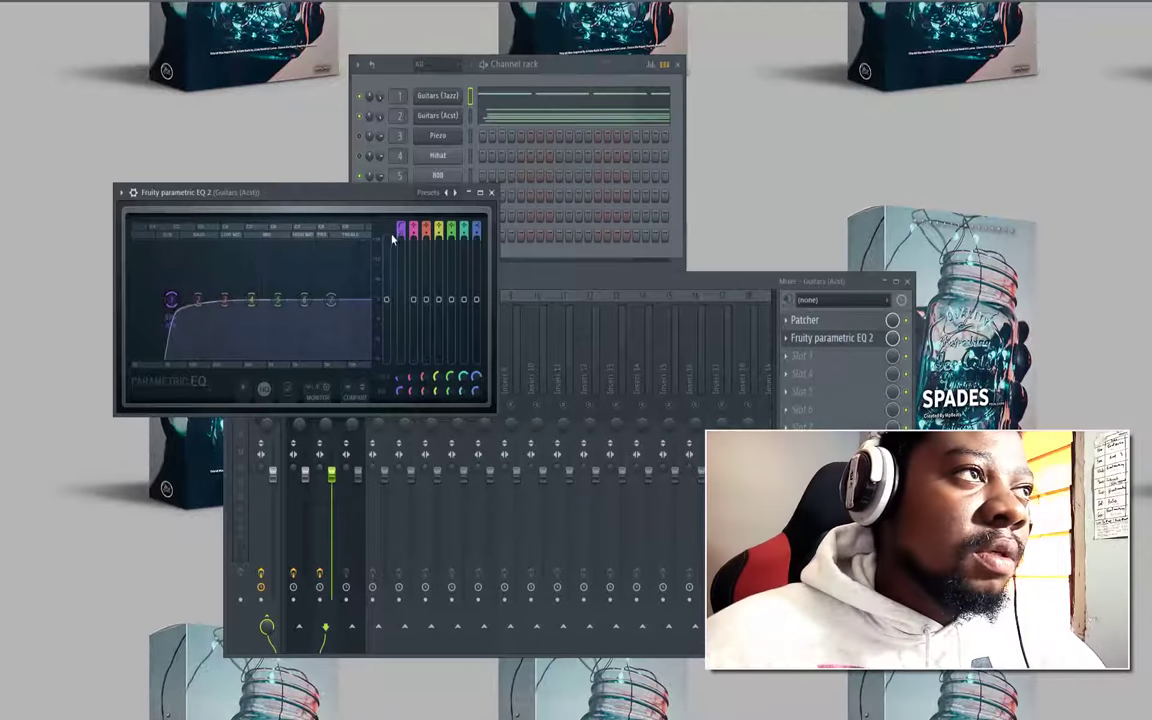
left_click_drag(172, 300, 240, 307)
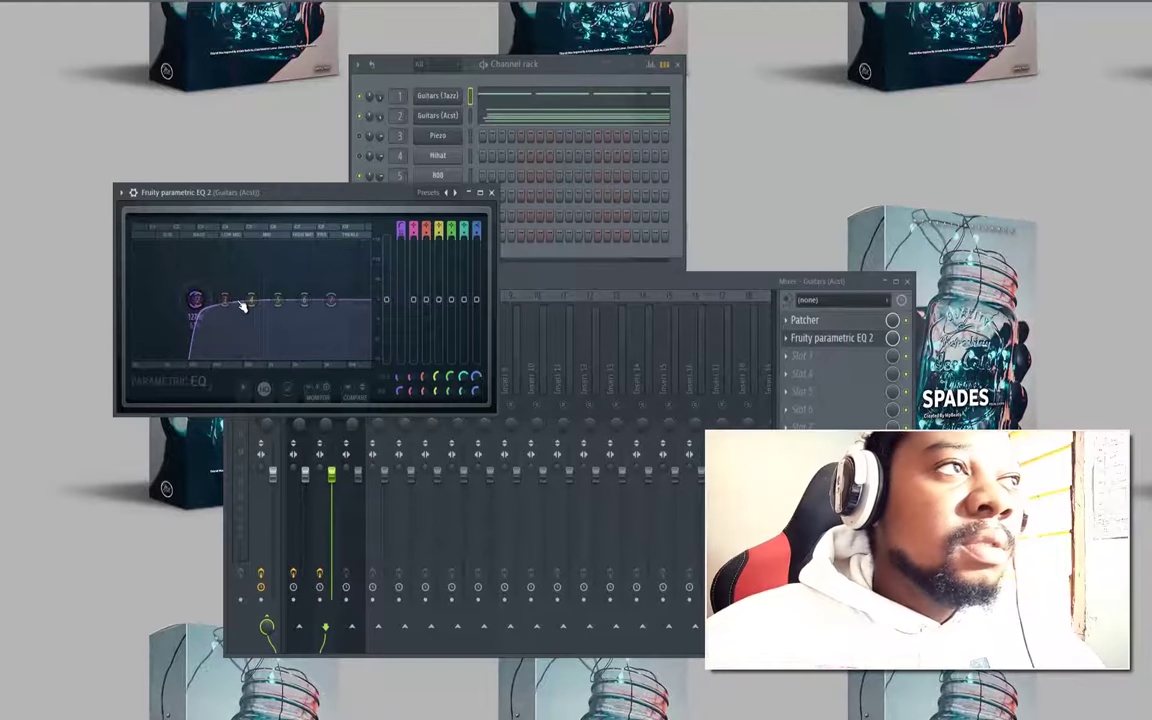
key("space")
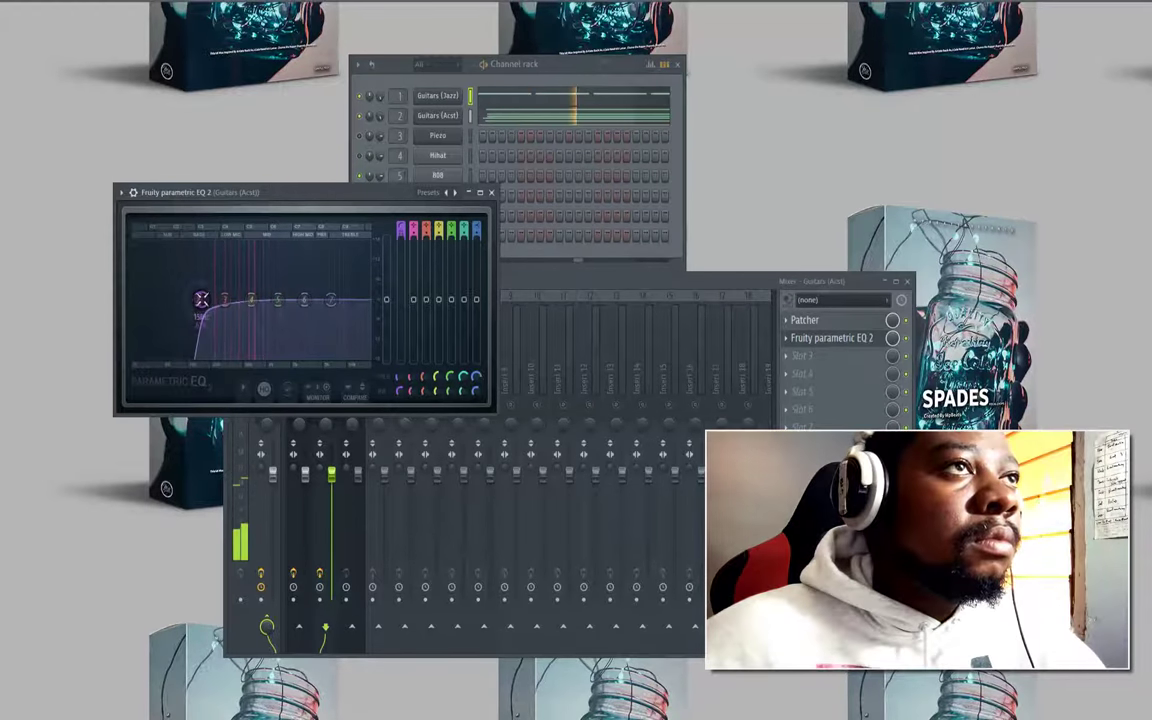
left_click(489, 192)
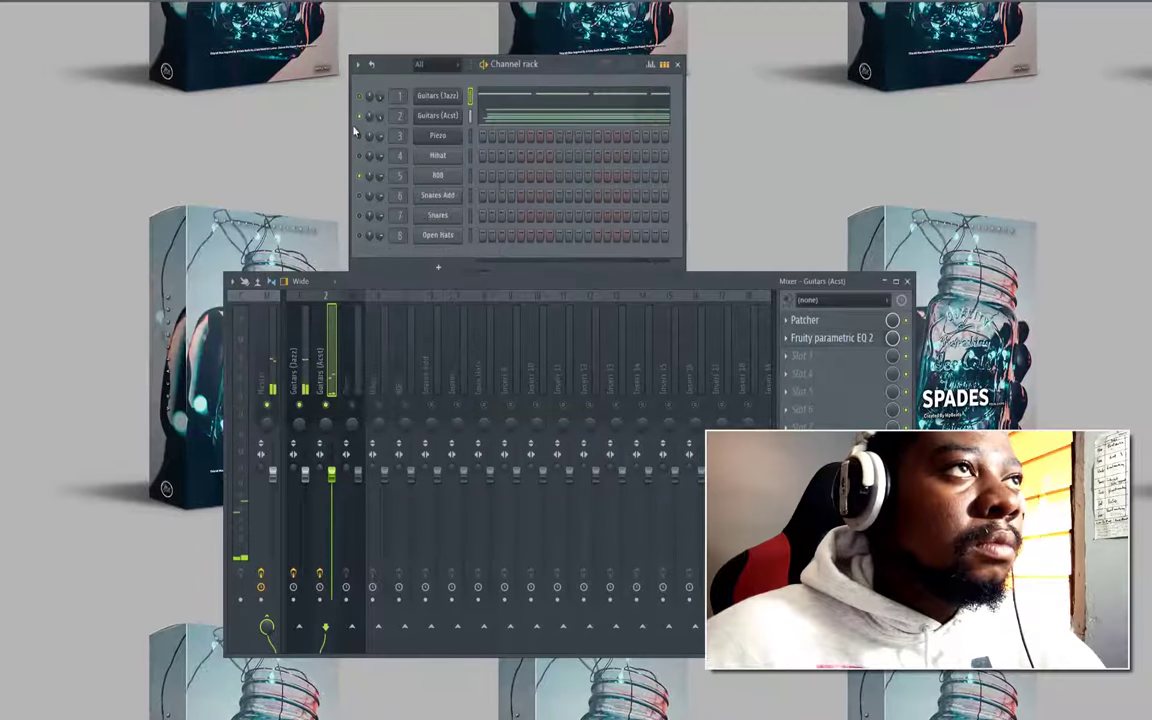
Add Fruity Delay 2 to the acoustic guitar, adjust its delay time, feedback volume and cutoff, and set the feedback mode to ping pong
left_click(785, 358)
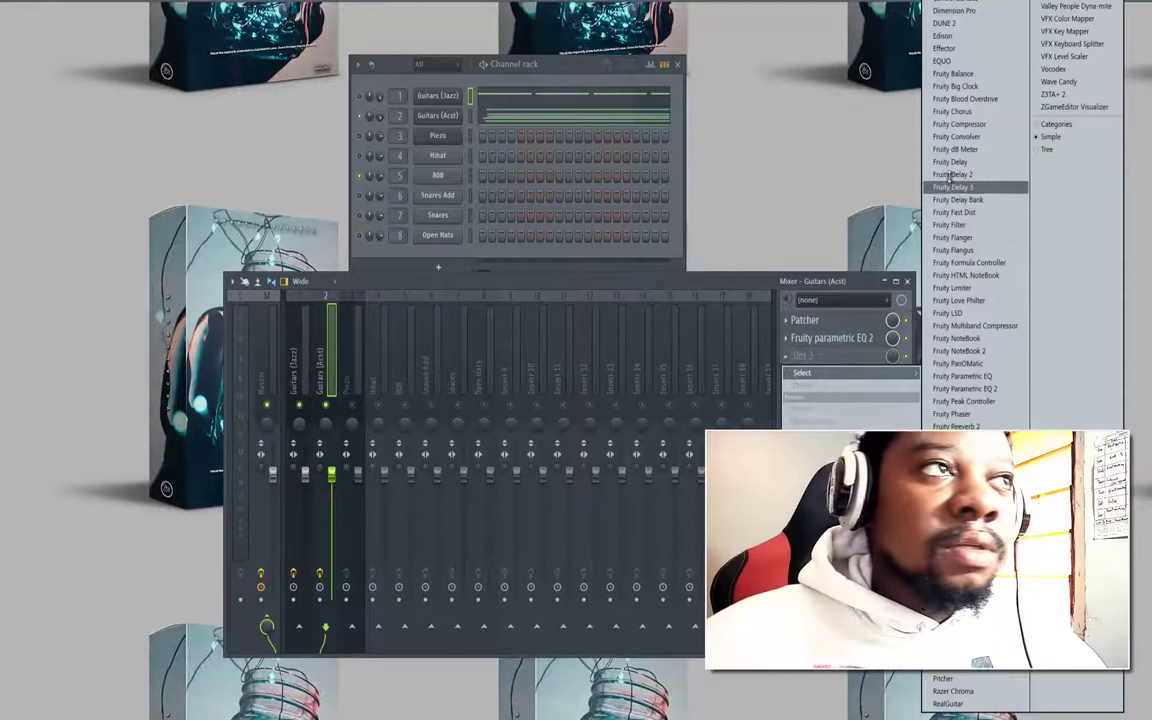
left_click(962, 180)
right_click(176, 108)
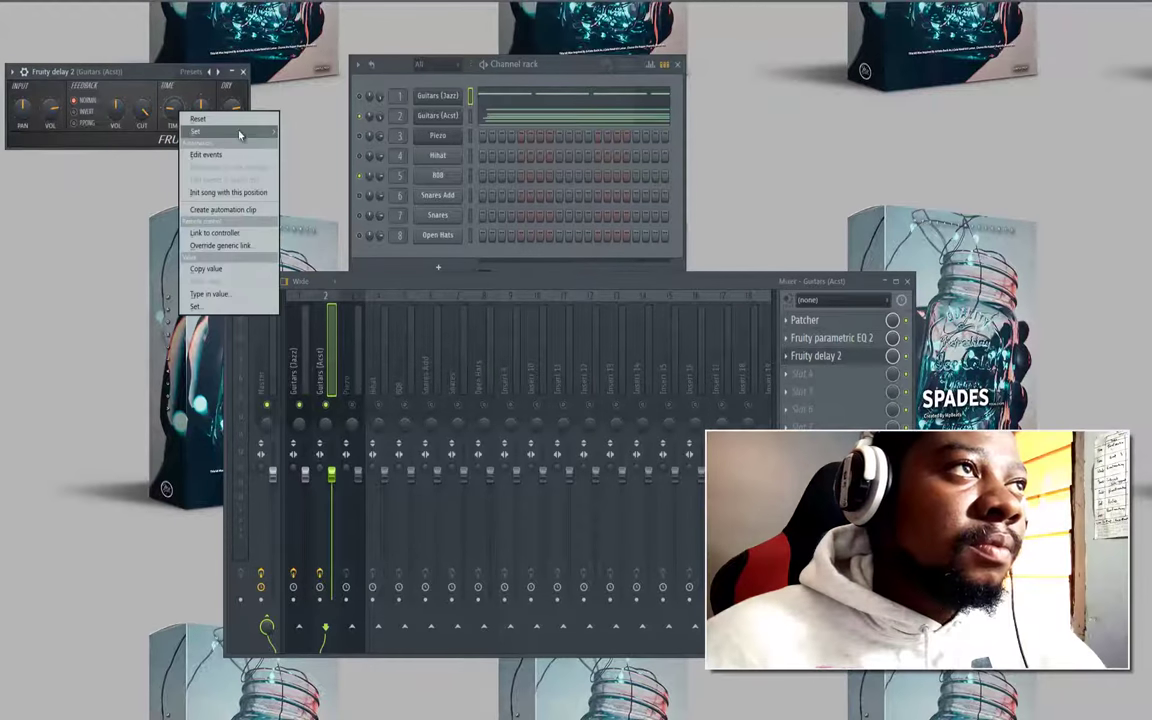
left_click(302, 180)
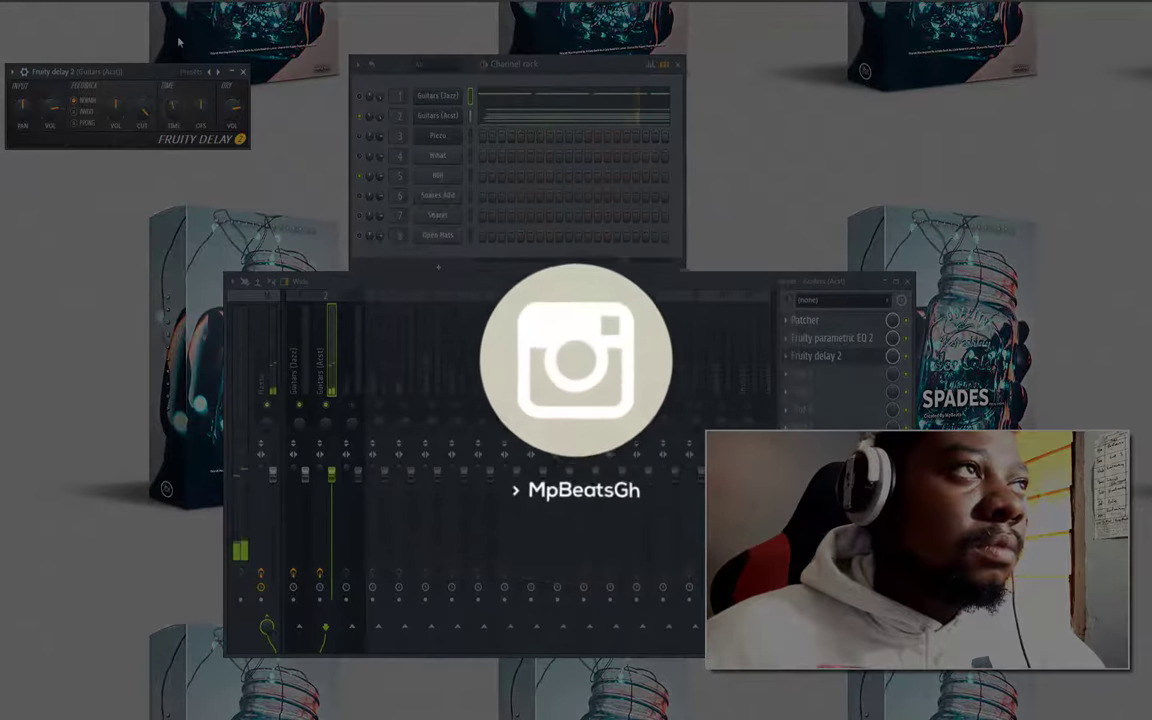
right_click(176, 110)
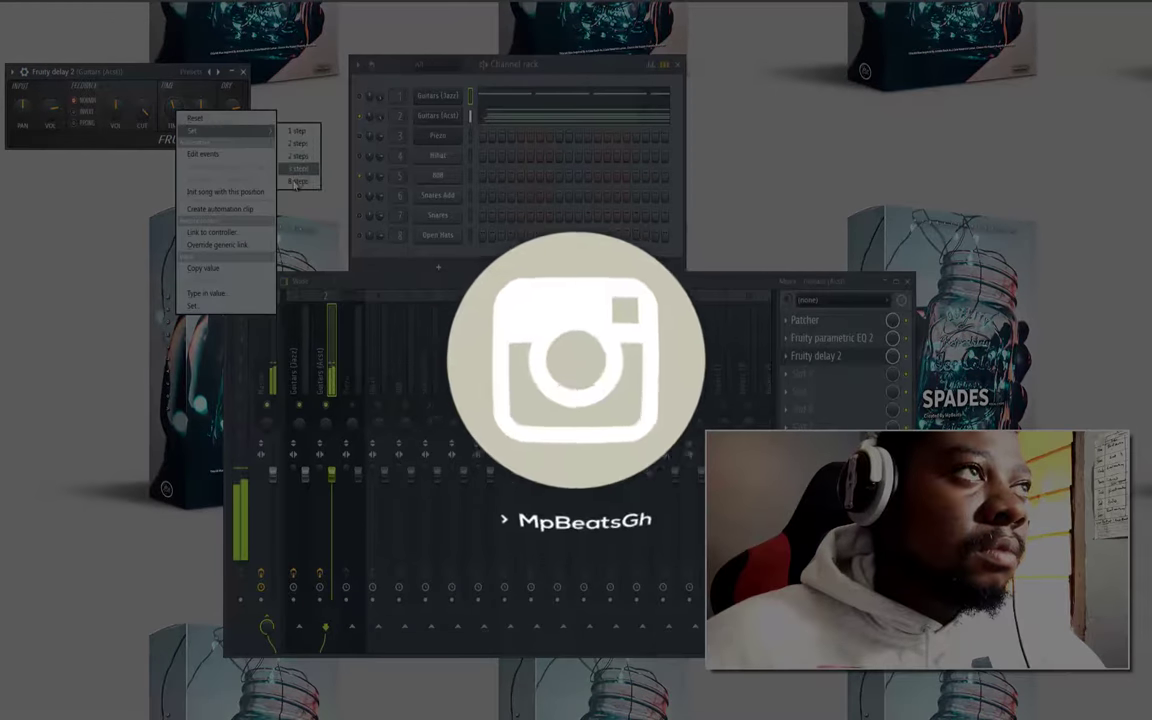
left_click(297, 177)
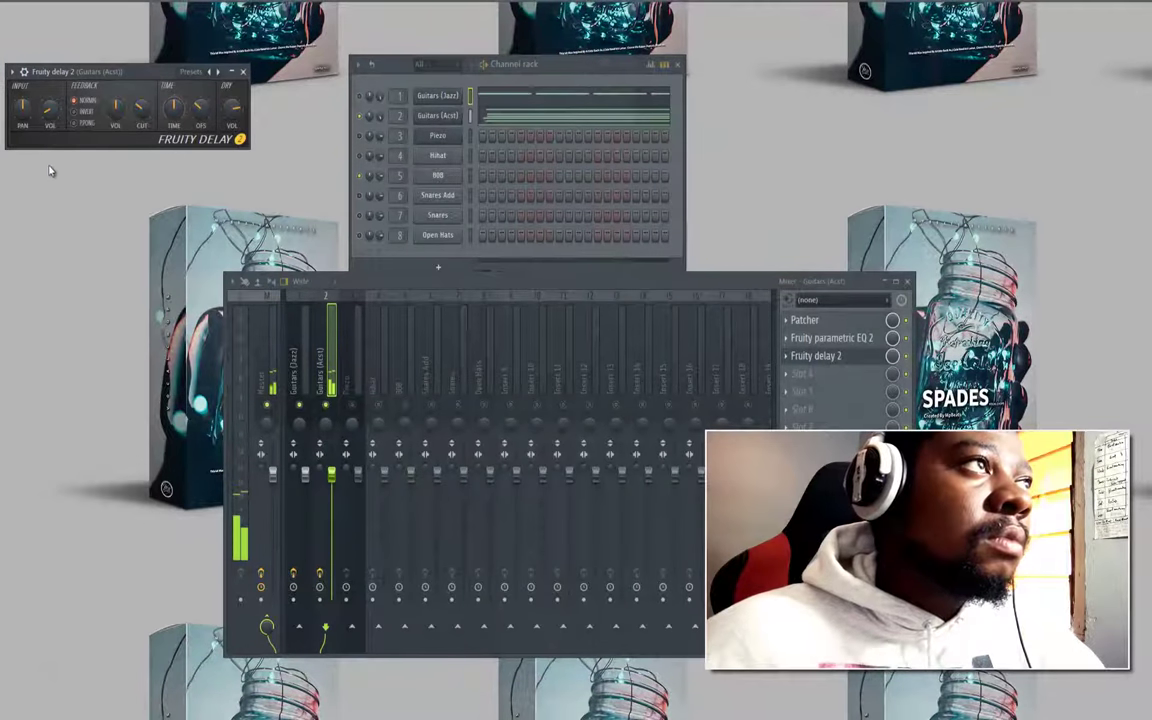
left_click_drag(148, 71, 234, 171)
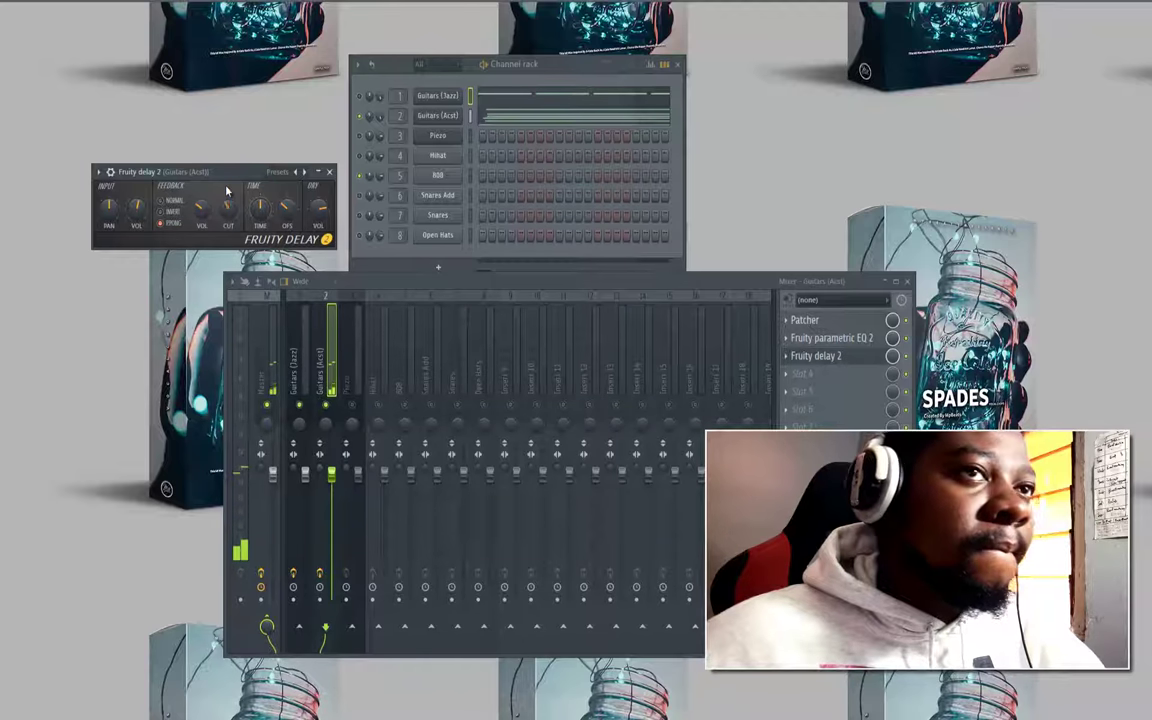
Add a second Fruity Parametric EQ 2 after the delay, high-pass the lows with band 1, boost band 3 slightly, and close it
left_click(786, 375)
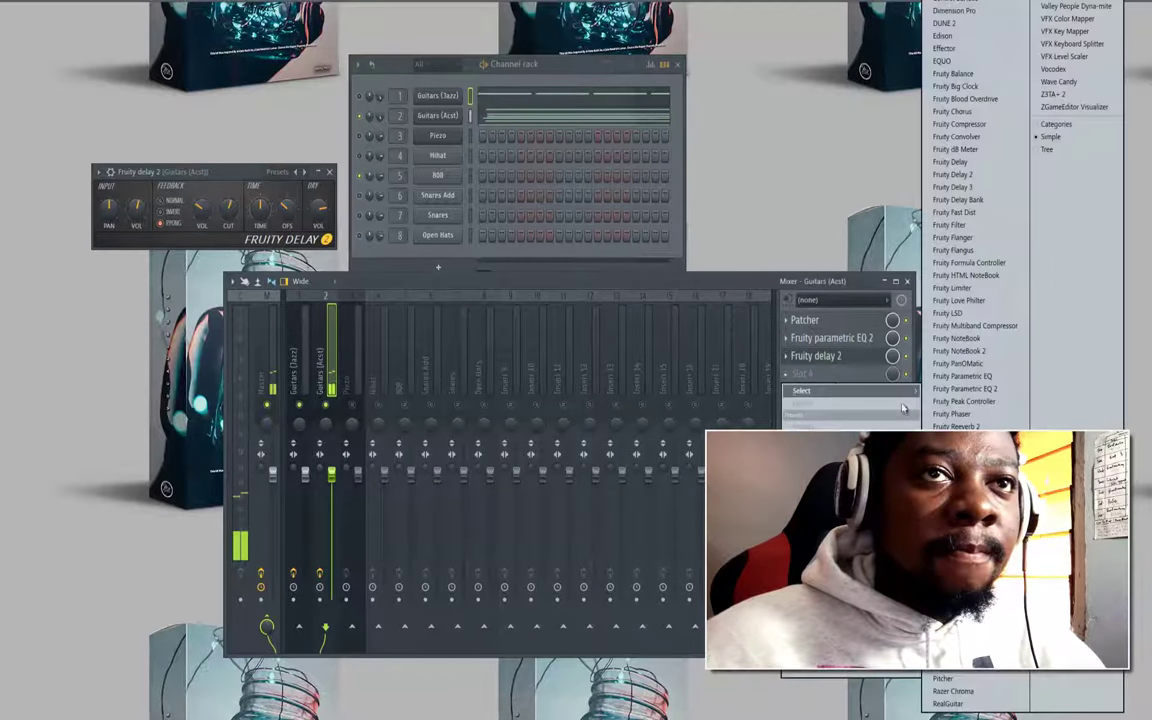
left_click(955, 390)
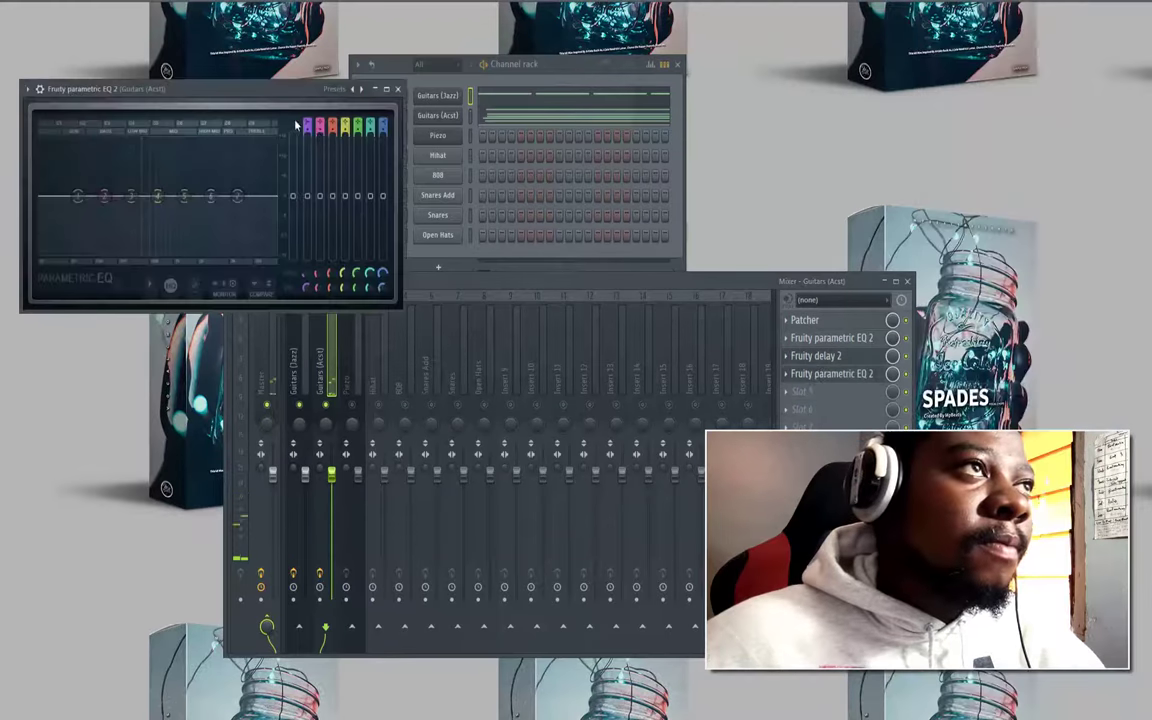
scroll(308, 126, "down", 3)
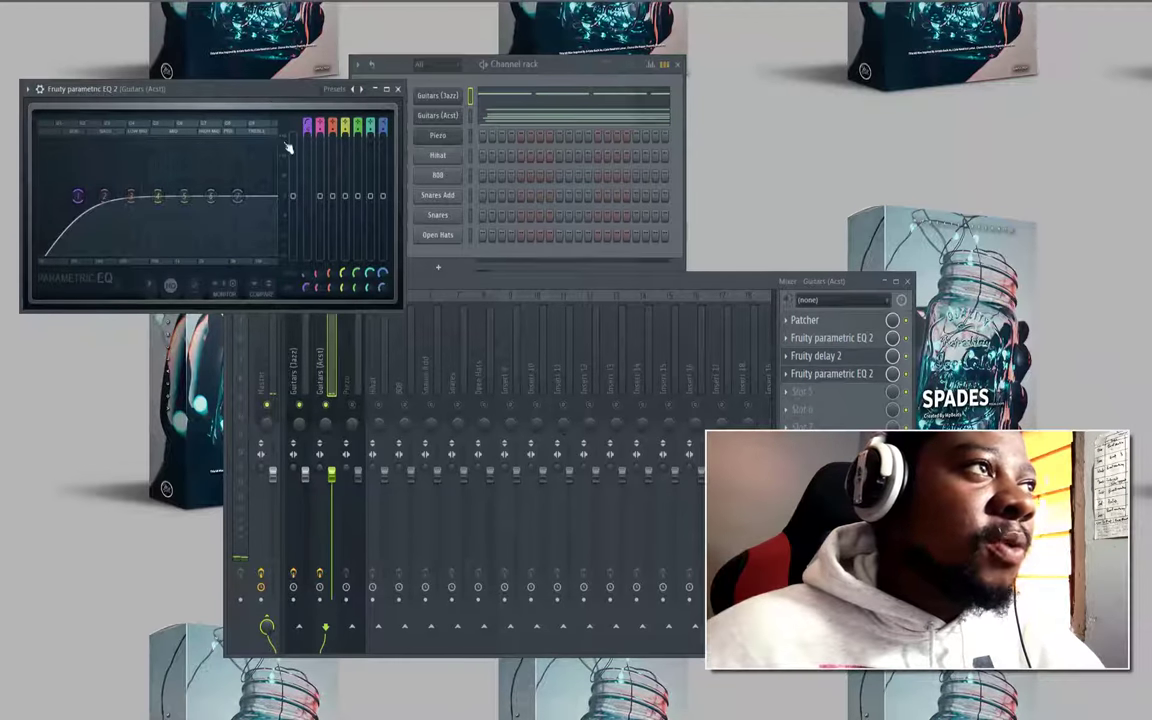
left_click_drag(80, 218, 93, 179)
key("space")
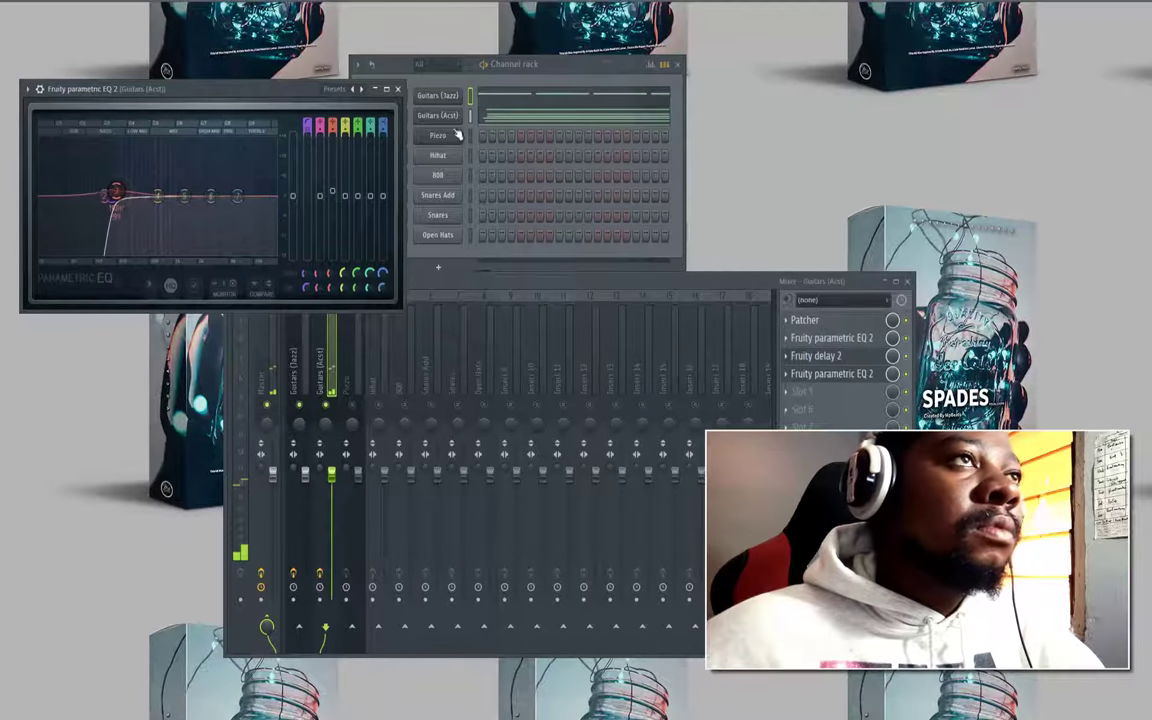
left_click(398, 89)
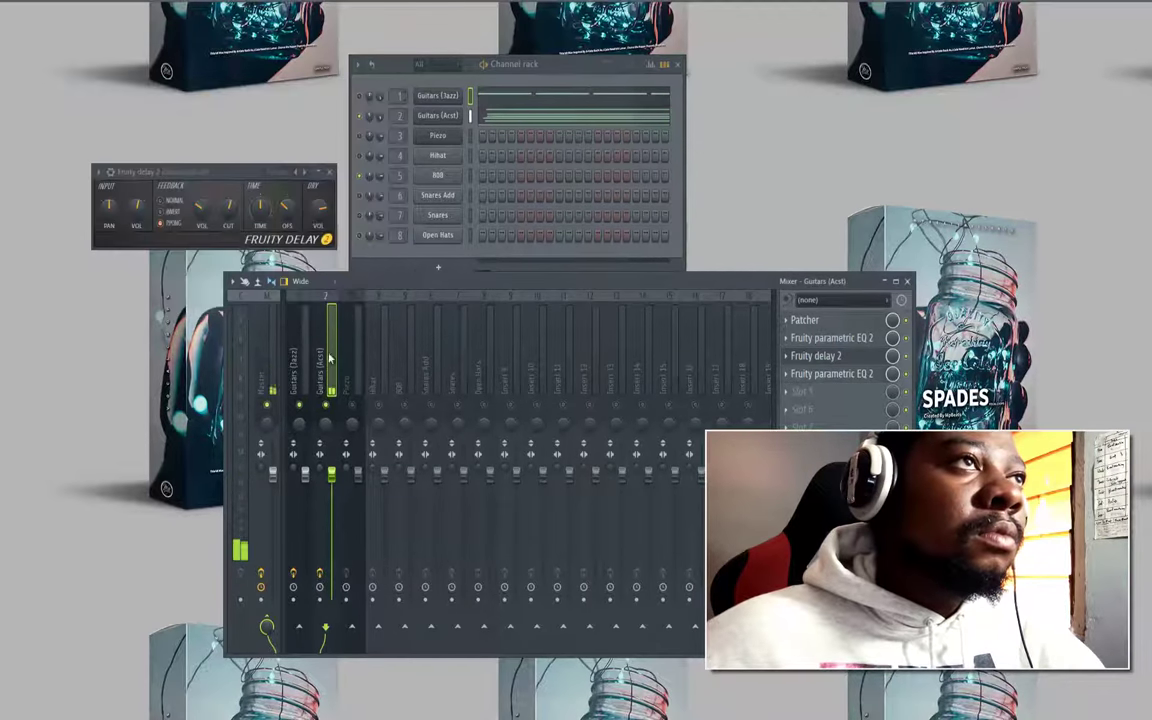
Unmute the jazz guitar channel and compare both guitars by soloing and unsoloing the acoustic guitar track during playback
left_click(361, 97)
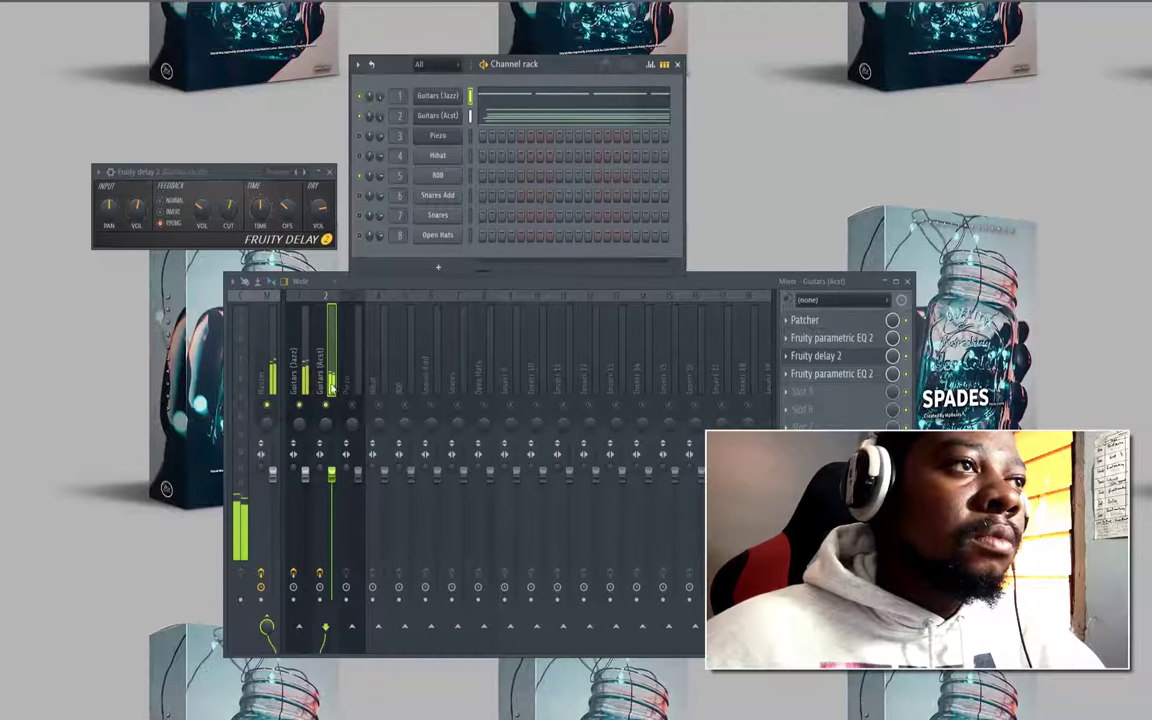
left_click(342, 408)
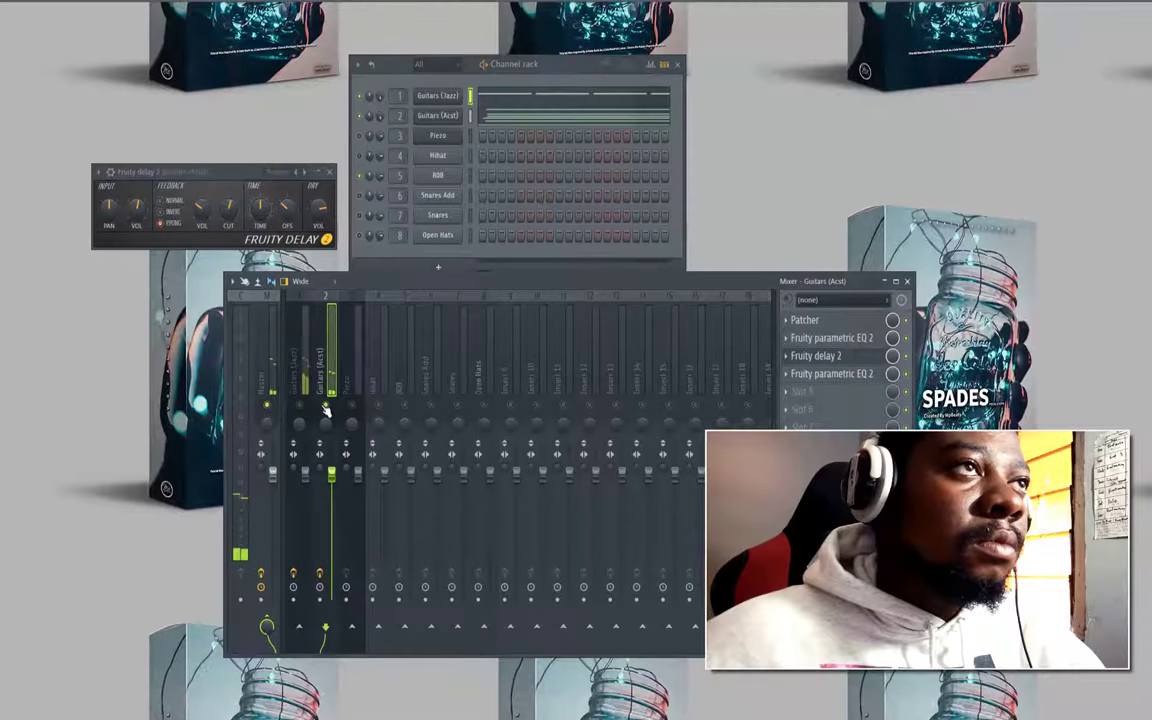
right_click(325, 407)
Open the 808 channel's piano roll and place two D5 notes, at the start and on the fourth beat of bar 1
right_click(399, 175)
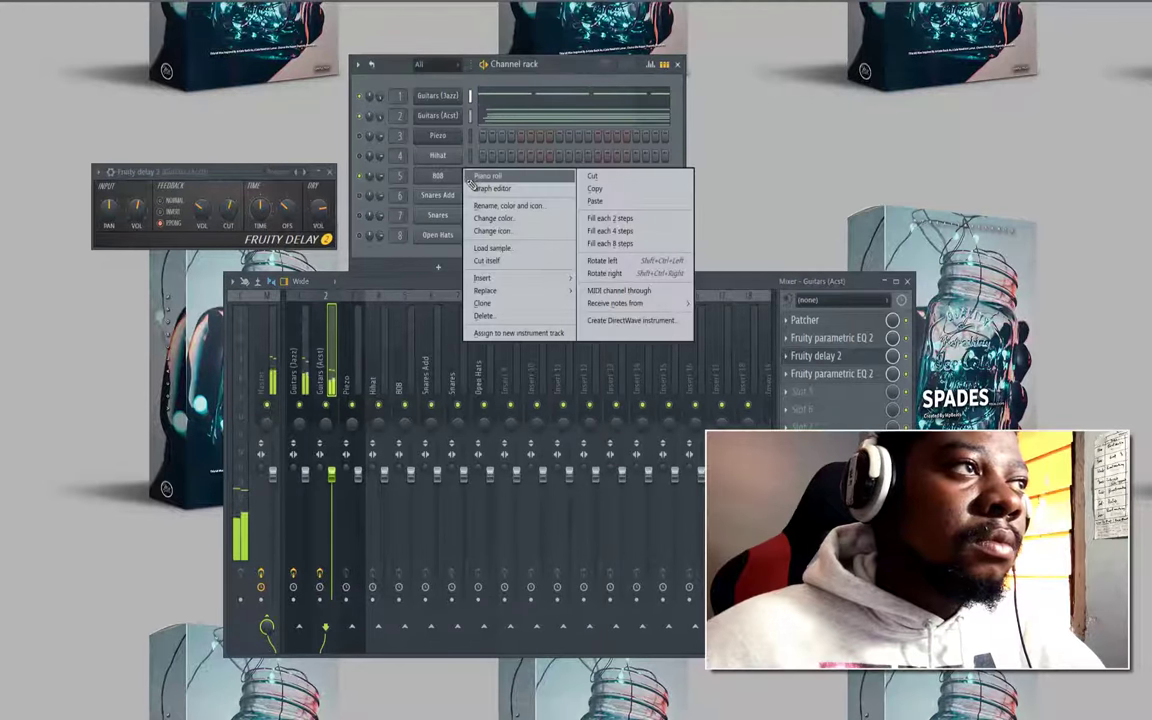
left_click(400, 176)
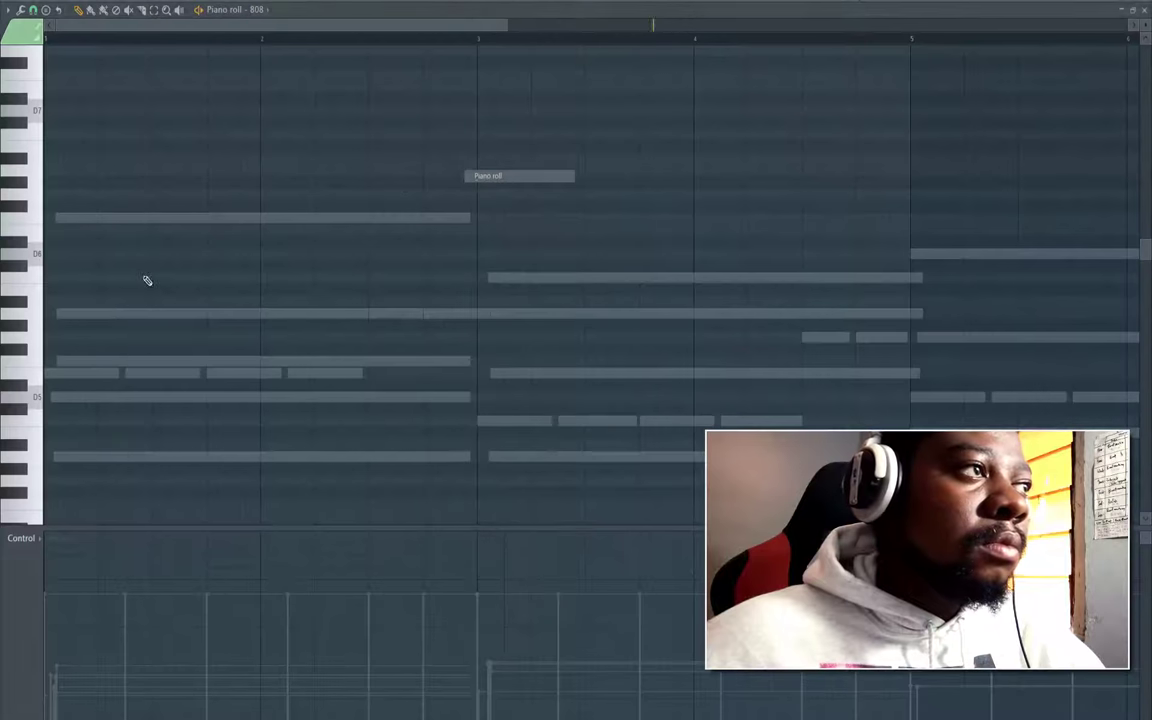
left_click(46, 399)
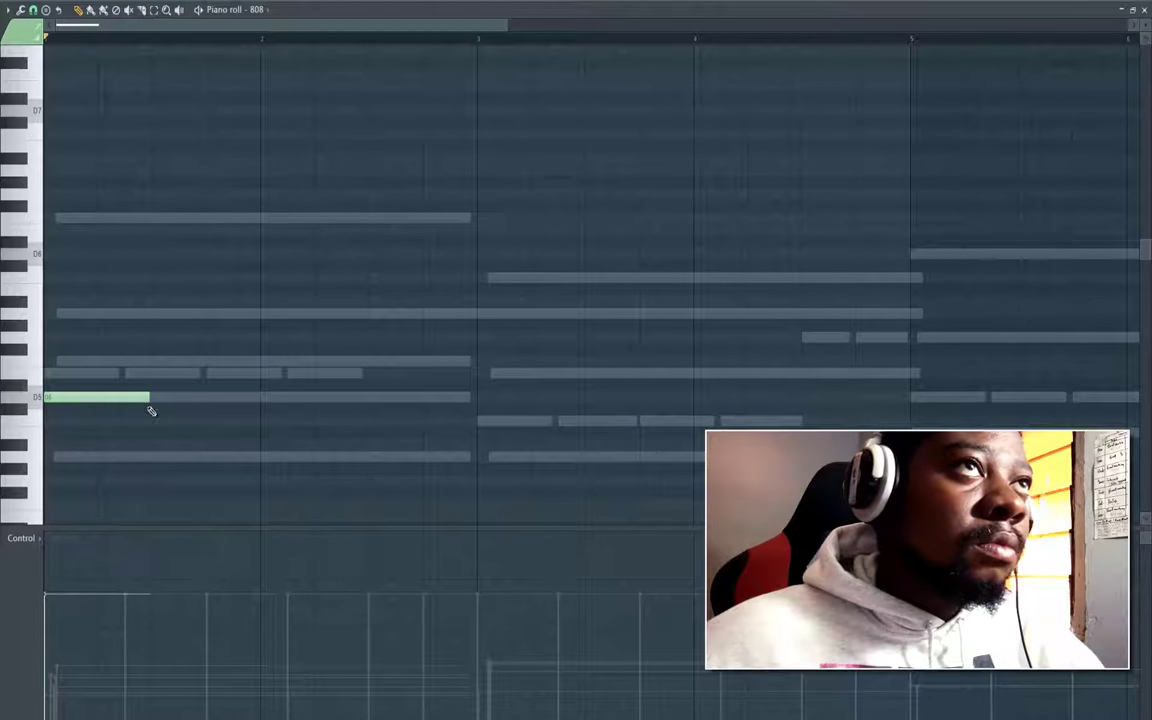
key("F6")
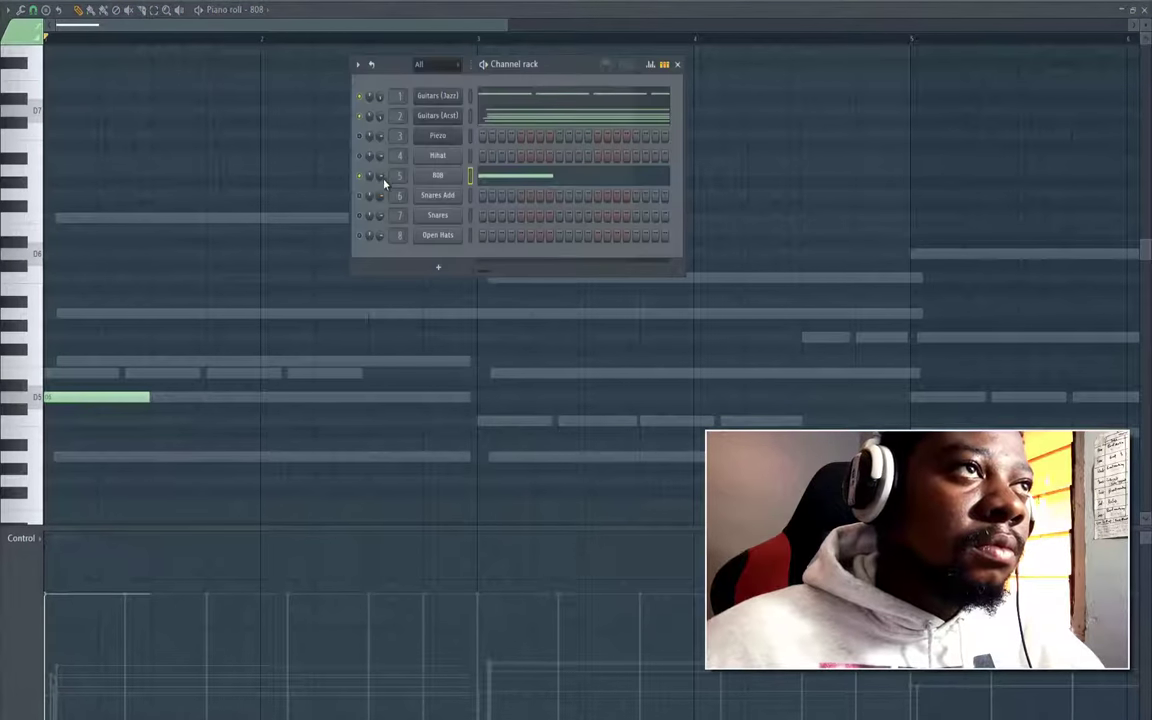
key("space")
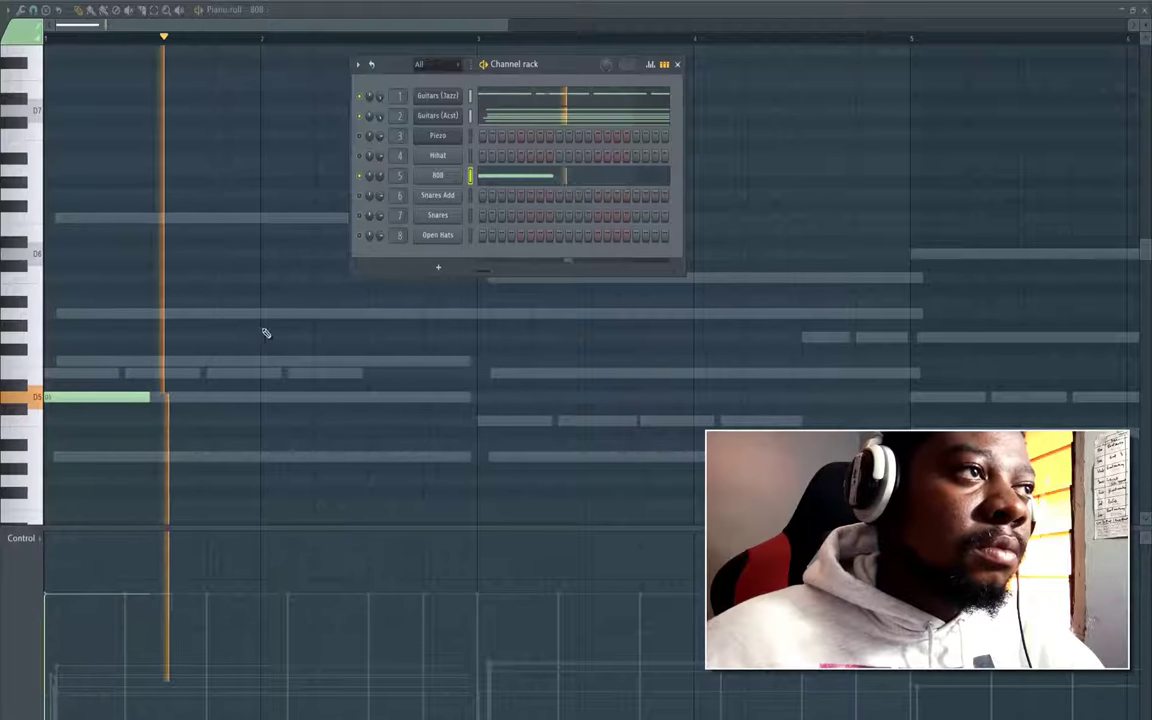
left_click(210, 398)
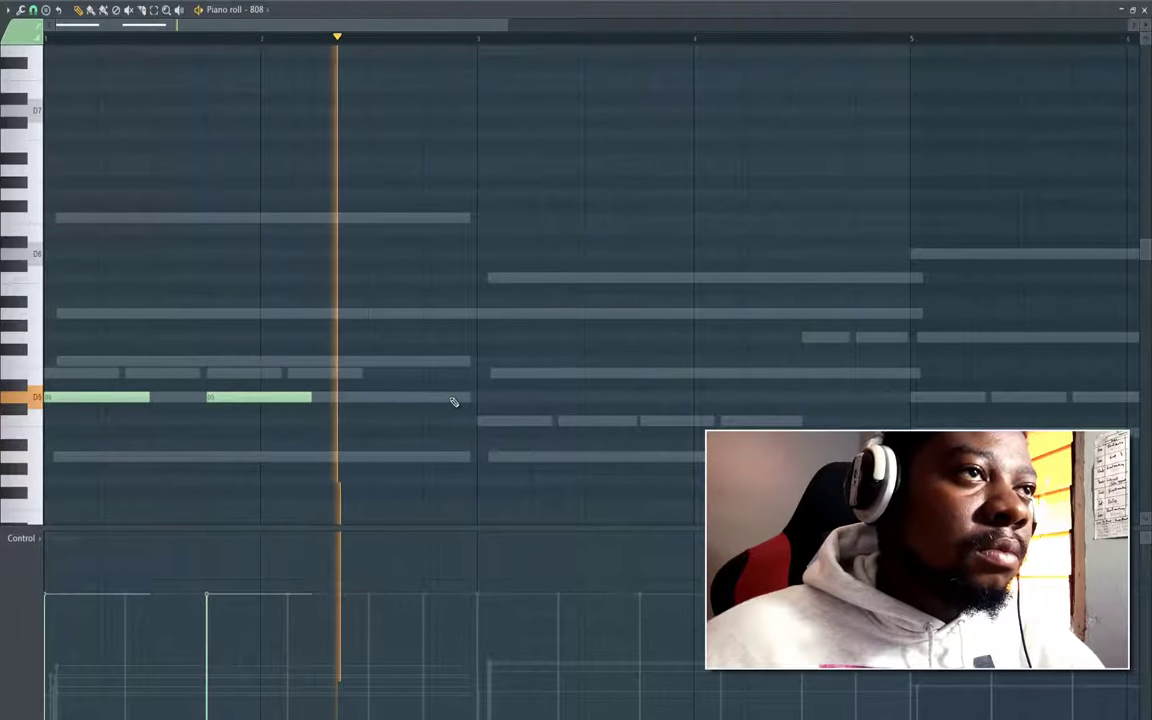
Place two A5 notes in bar 3, at its start and fourth beat, and a G5 note at the start of bar 5
left_click(484, 363)
key("space")
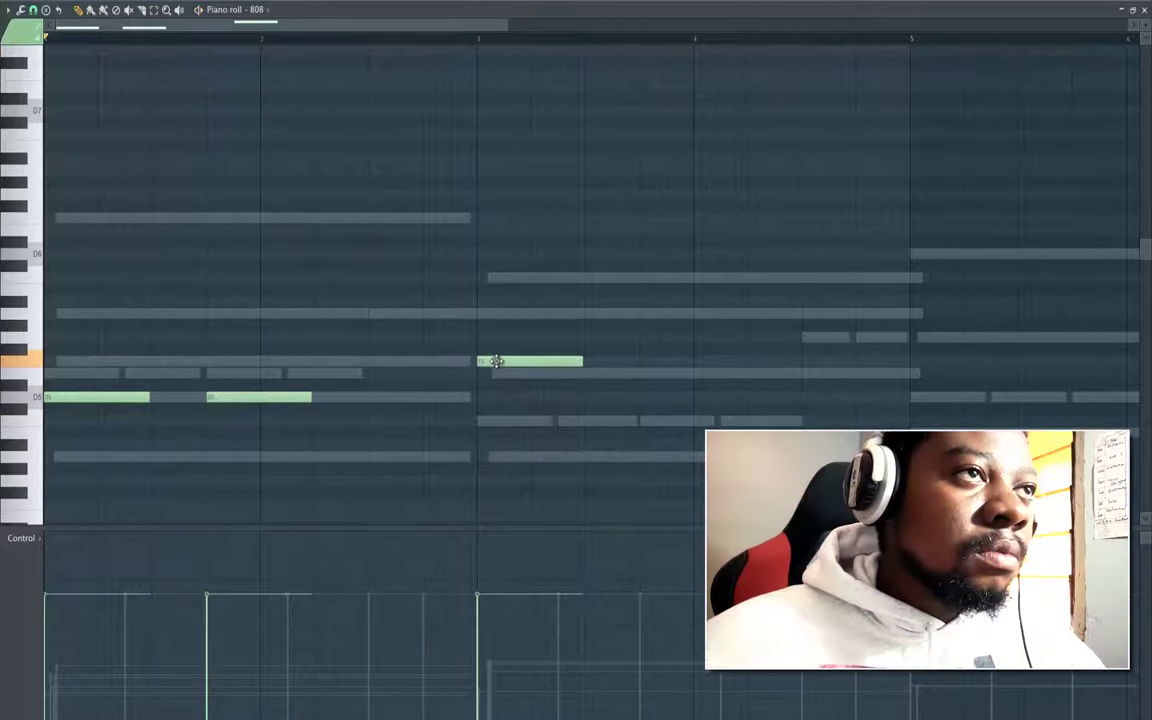
left_click_drag(497, 368, 478, 313)
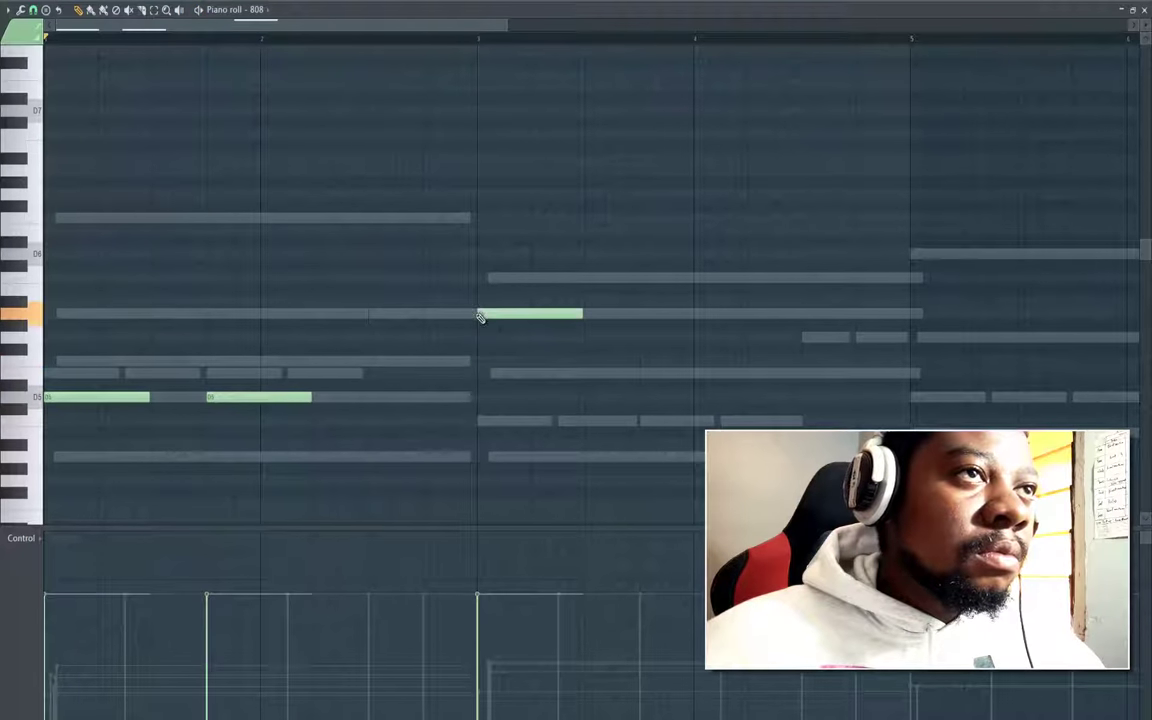
key("space")
left_click(642, 316)
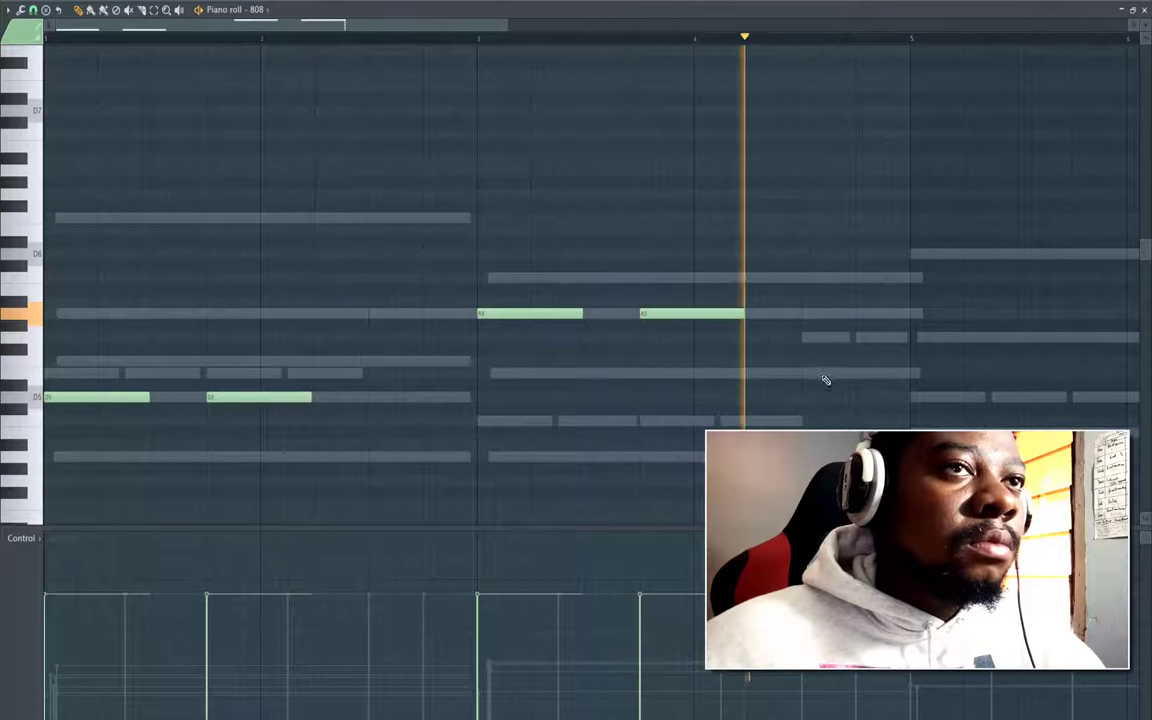
key("space")
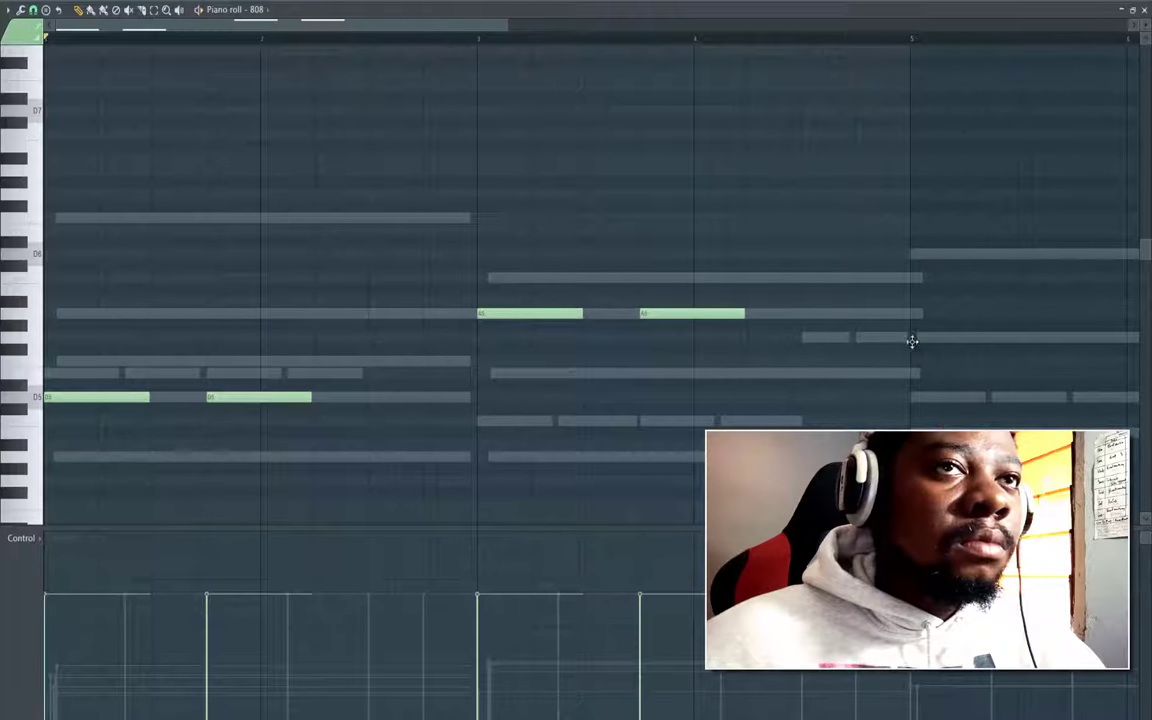
left_click(918, 339)
key("space")
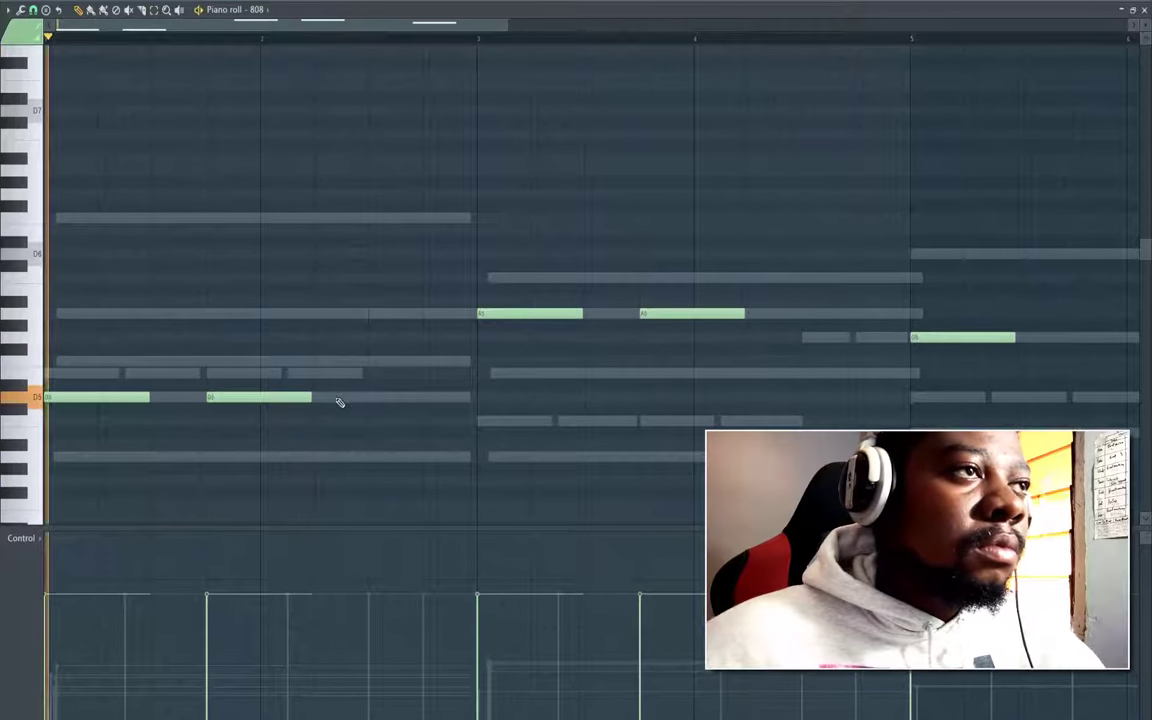
Add a third D5 late in bar 2, trimmed to end at bar 3, and a short E5 late in bar 4
left_click(399, 397)
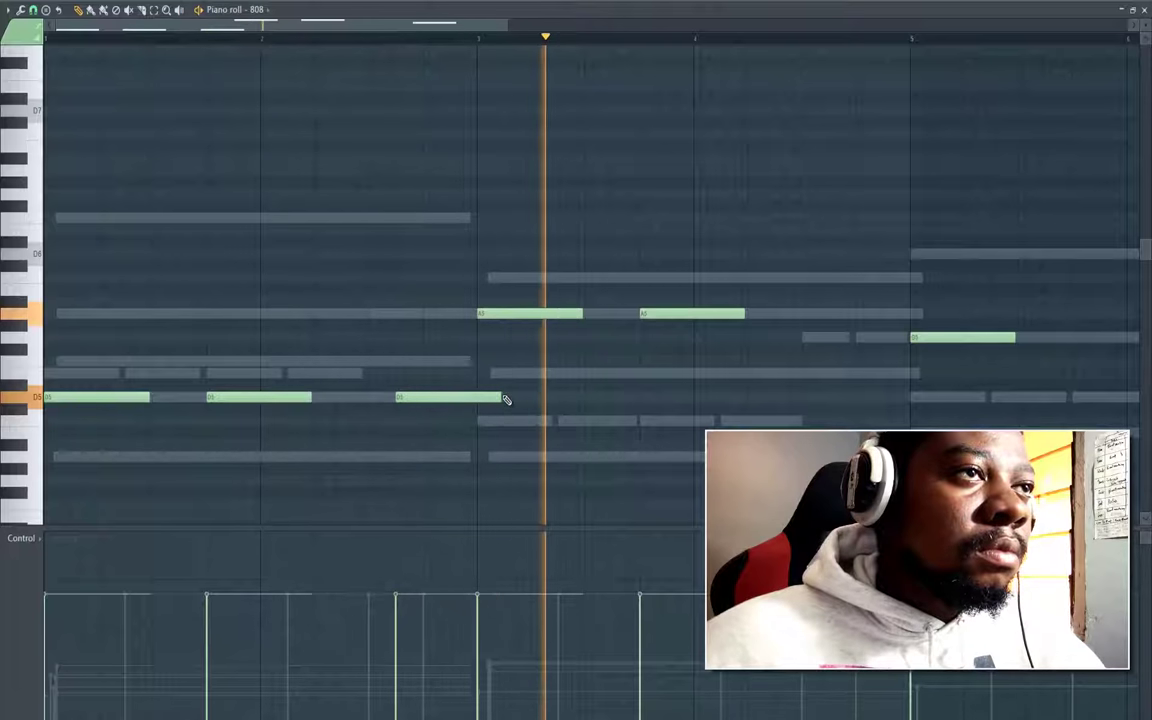
left_click_drag(501, 396, 478, 396)
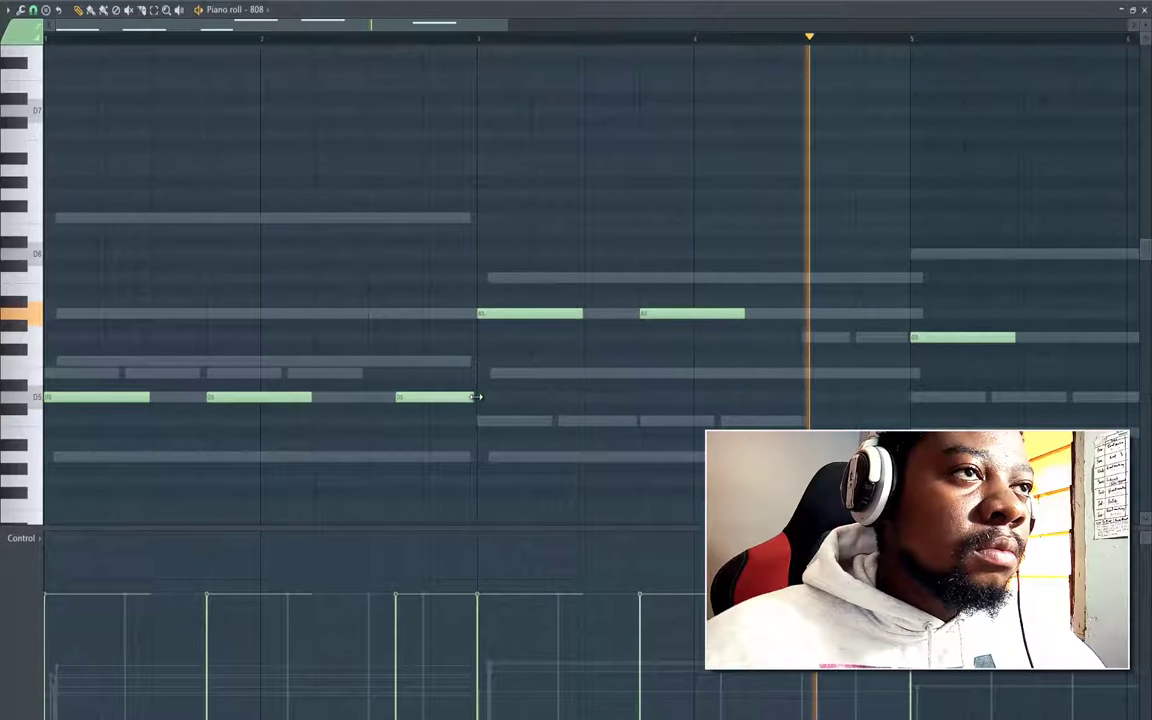
key("space")
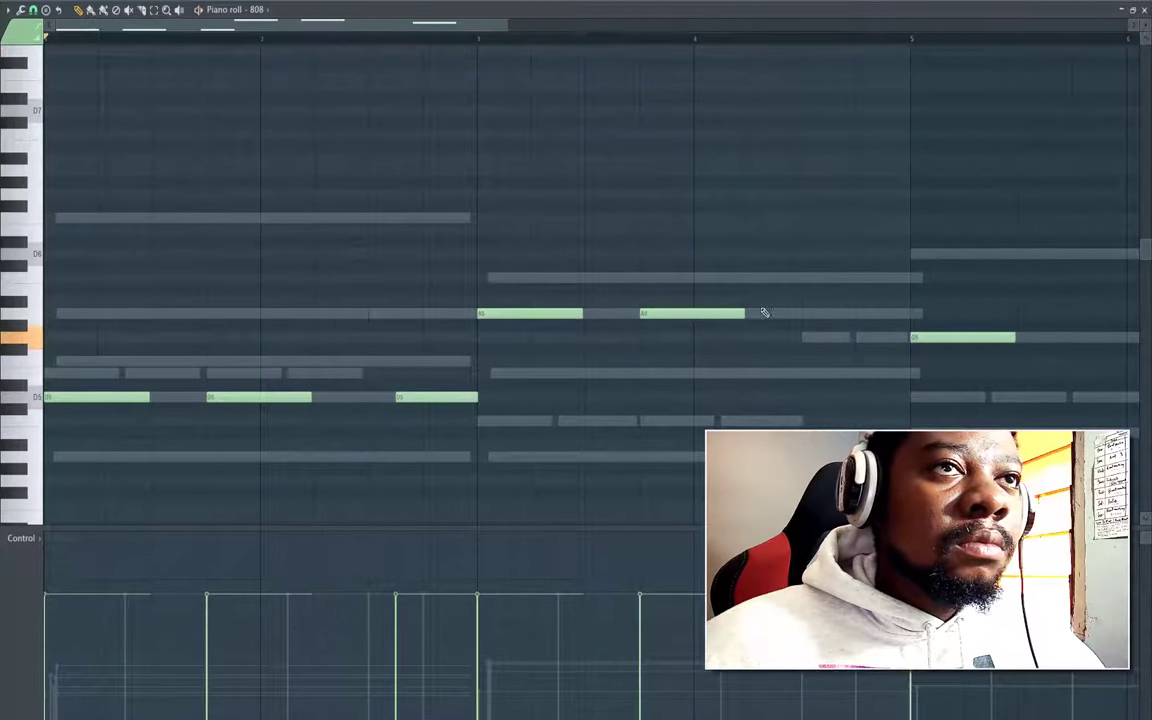
left_click(832, 375)
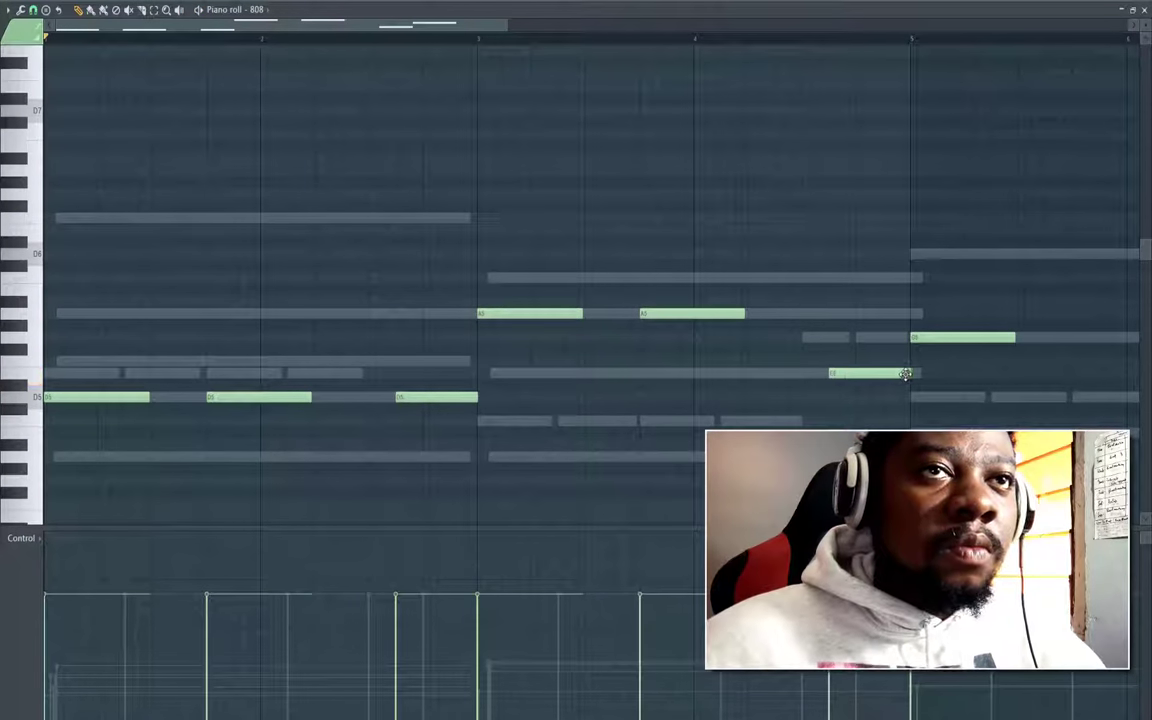
Set the 808 channel to cut itself
key("F6")
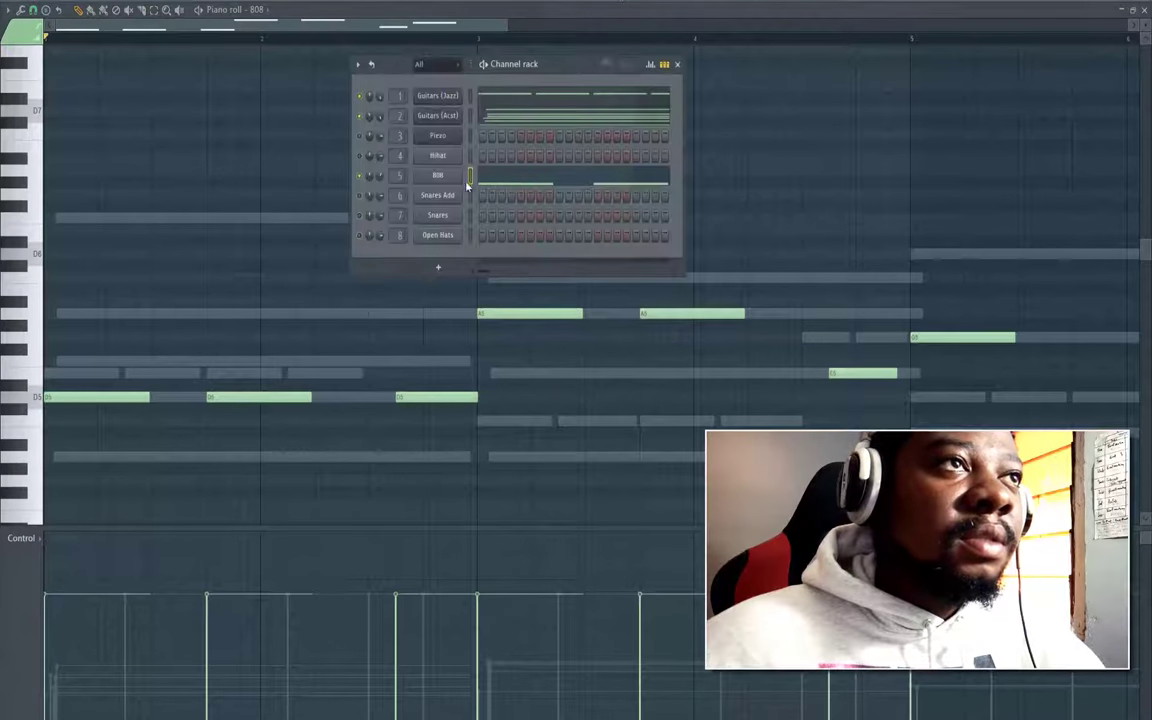
right_click(456, 177)
left_click(488, 262)
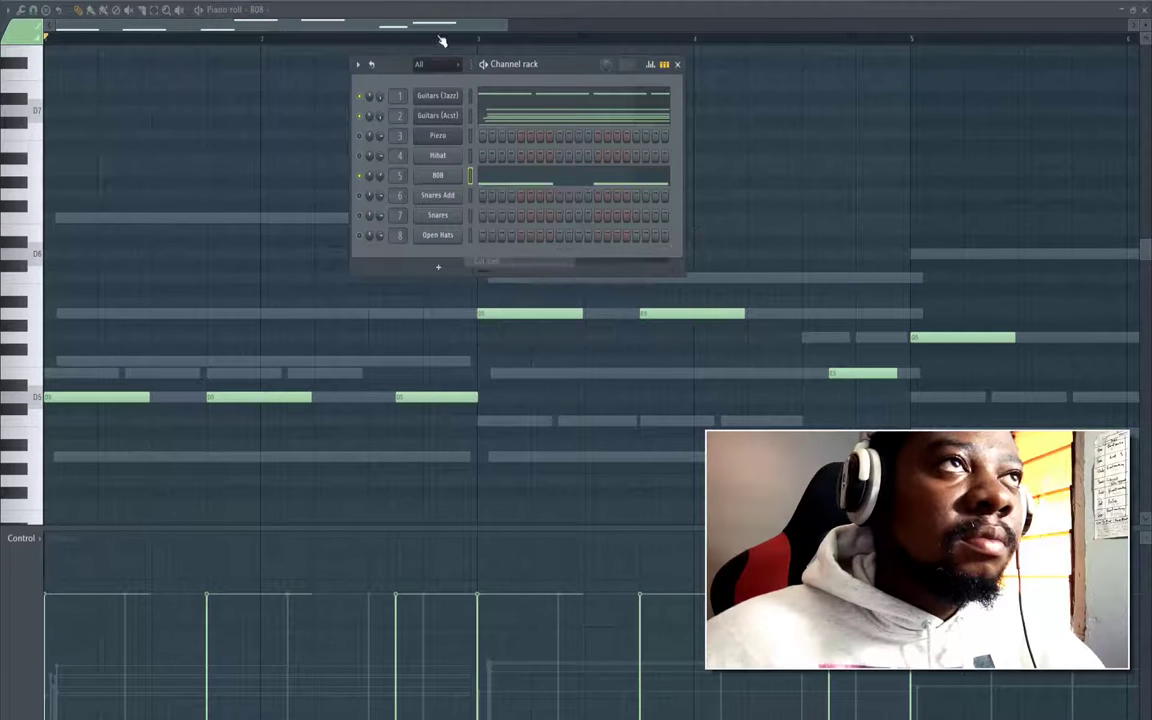
Lengthen the G5 note at bar 5 and add a second G5 of the same length on the bar's fourth beat
key("space")
left_click_drag(448, 27, 635, 24)
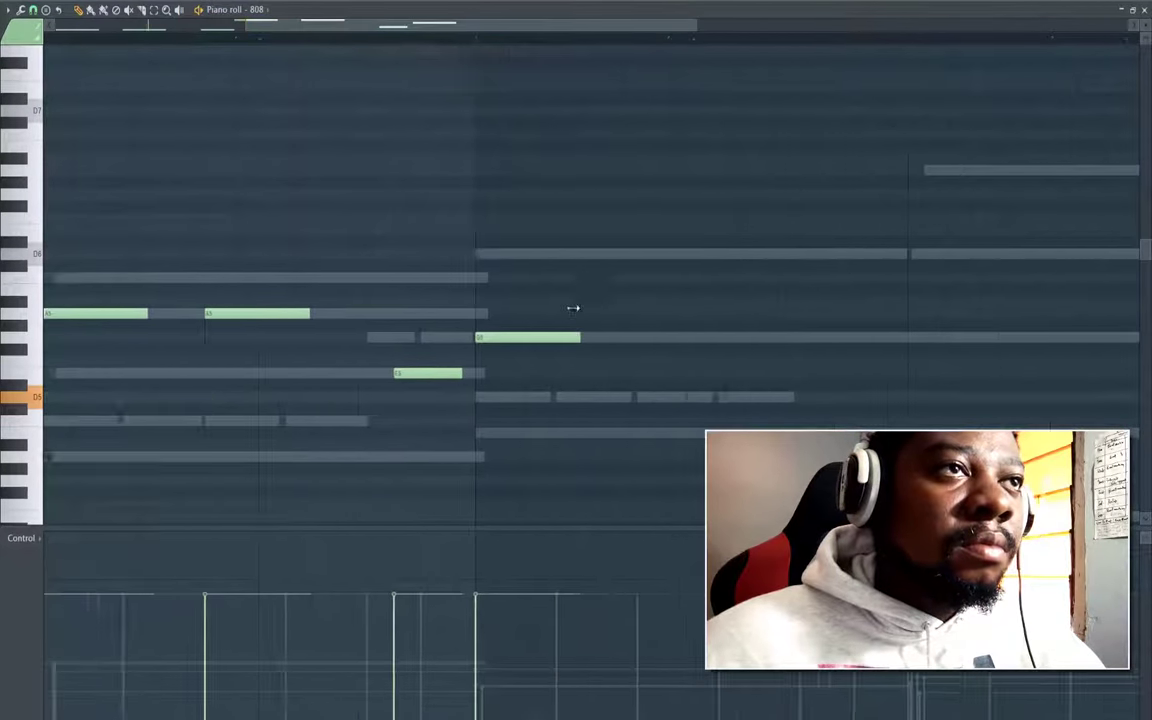
left_click_drag(603, 345, 612, 337)
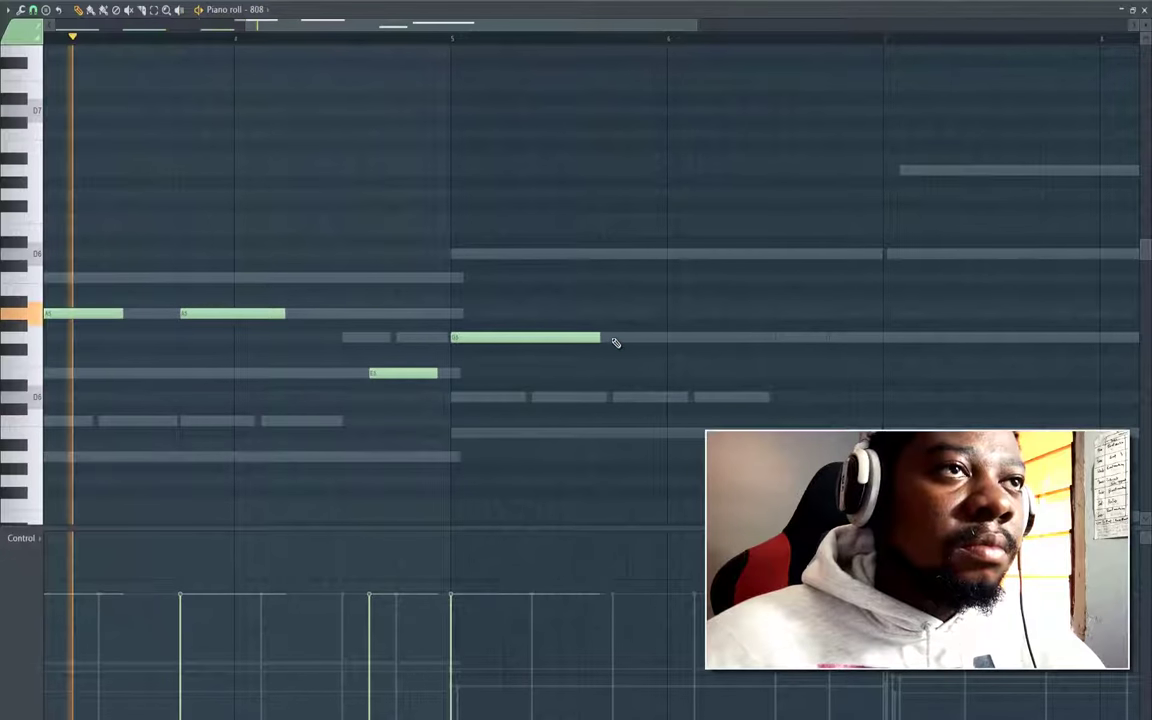
left_click(612, 337)
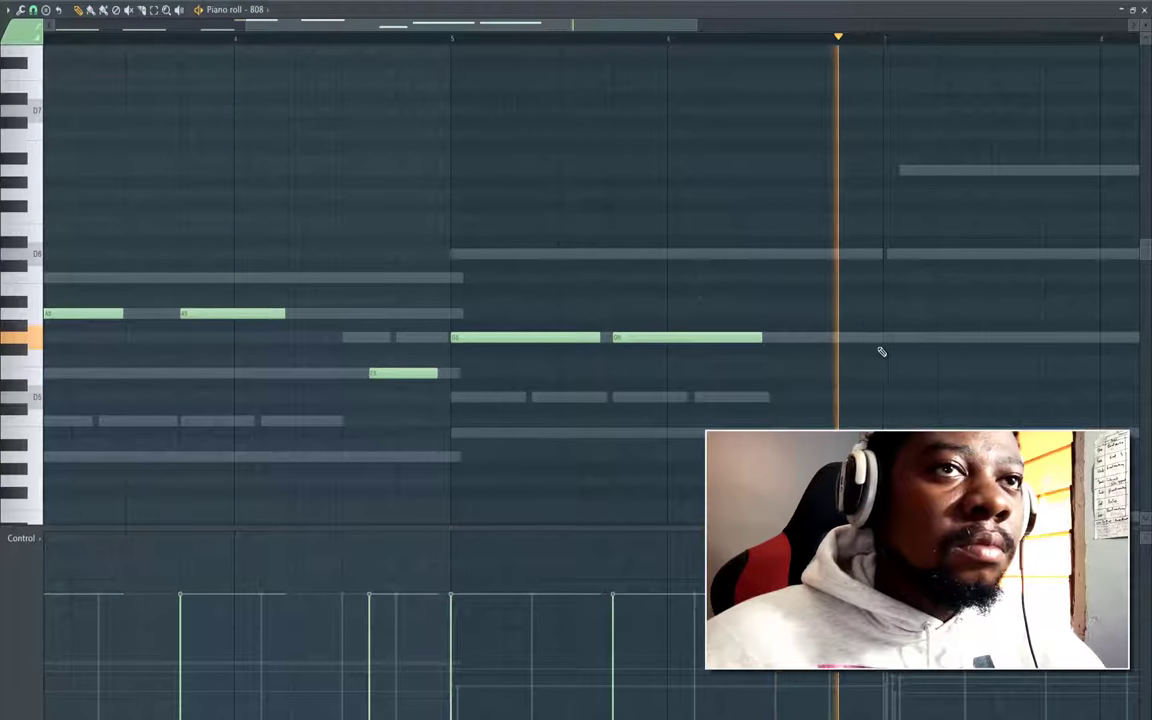
Place two D5 notes in bar 7, at its start and on its fourth beat
key("space")
left_click(884, 397)
mouse_move(882, 394)
left_mouse_down()
mouse_move(882, 375)
mouse_move(882, 402)
mouse_move(884, 392)
left_mouse_up()
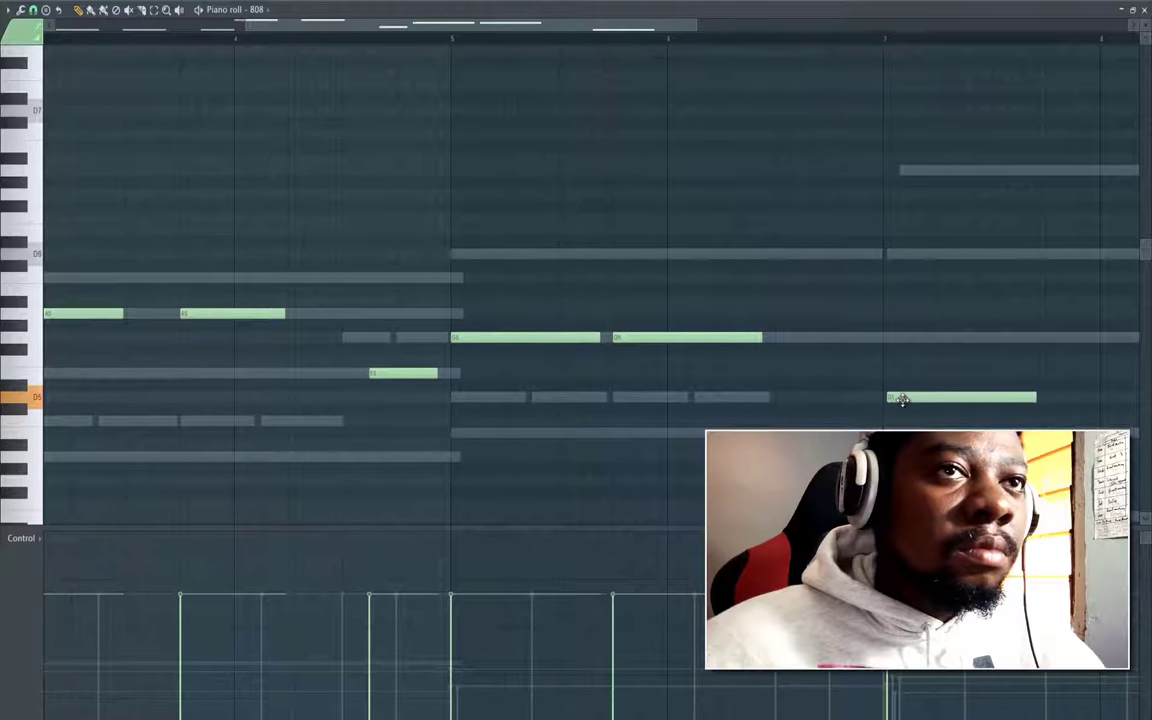
left_click(1049, 398)
Add a third G5 late in bar 6, trimmed to end at bar 7, and lengthen the second A5 note almost to the E5
left_click(801, 338)
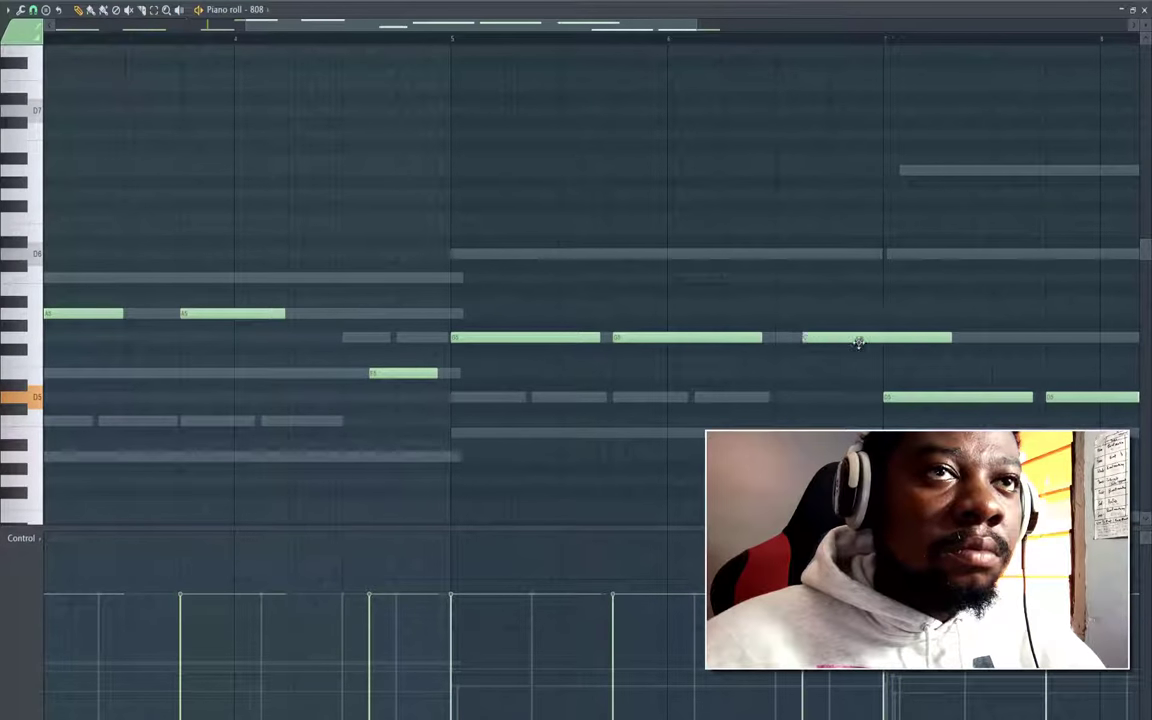
key("space")
left_click_drag(951, 337, 885, 337)
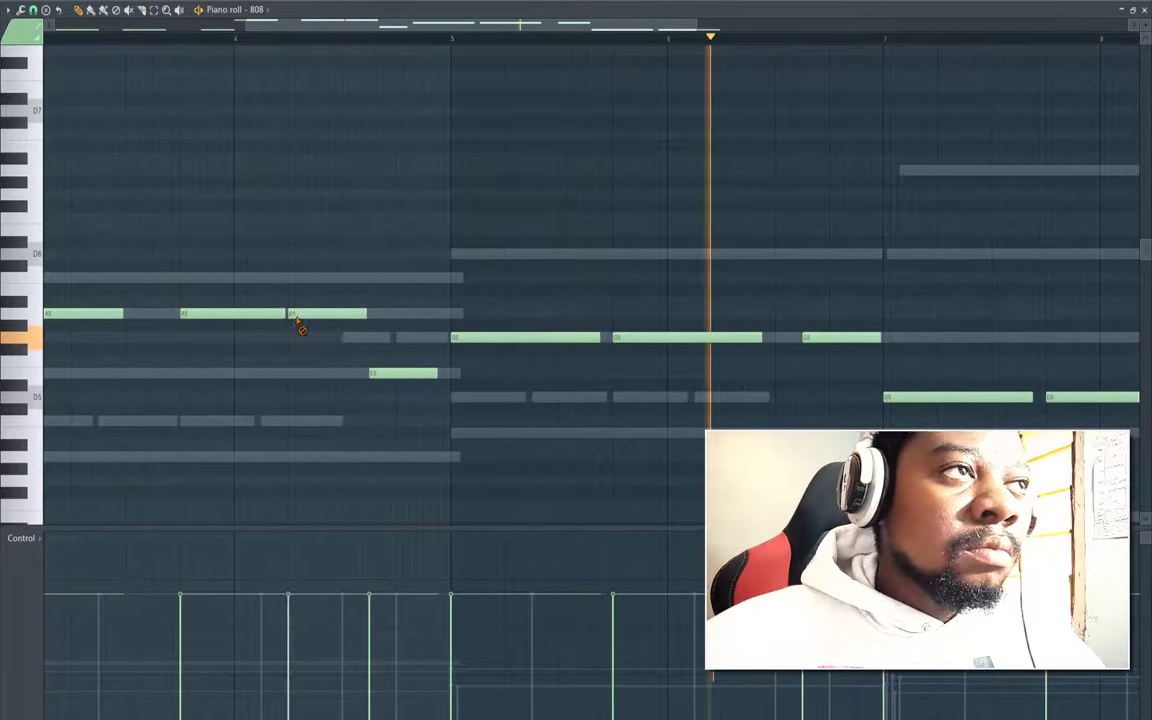
left_click_drag(287, 316, 357, 319)
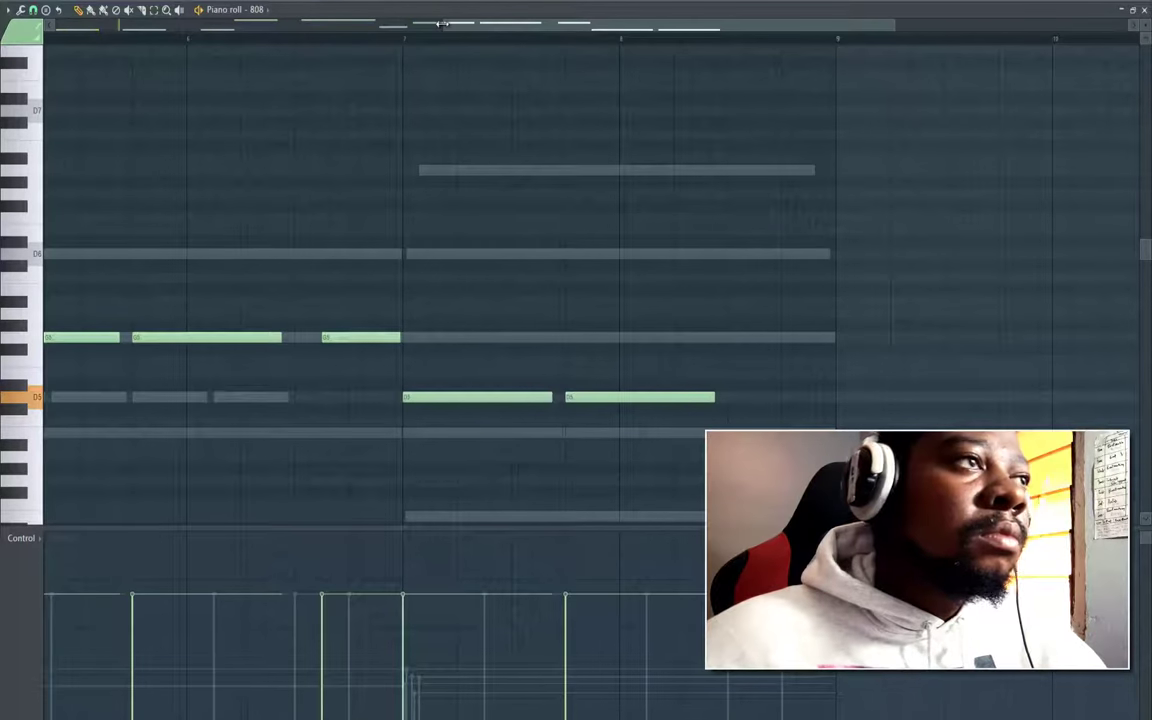
Mute the jazz guitar channel and play the whole 808 pattern from the start
left_click_drag(442, 24, 46, 26)
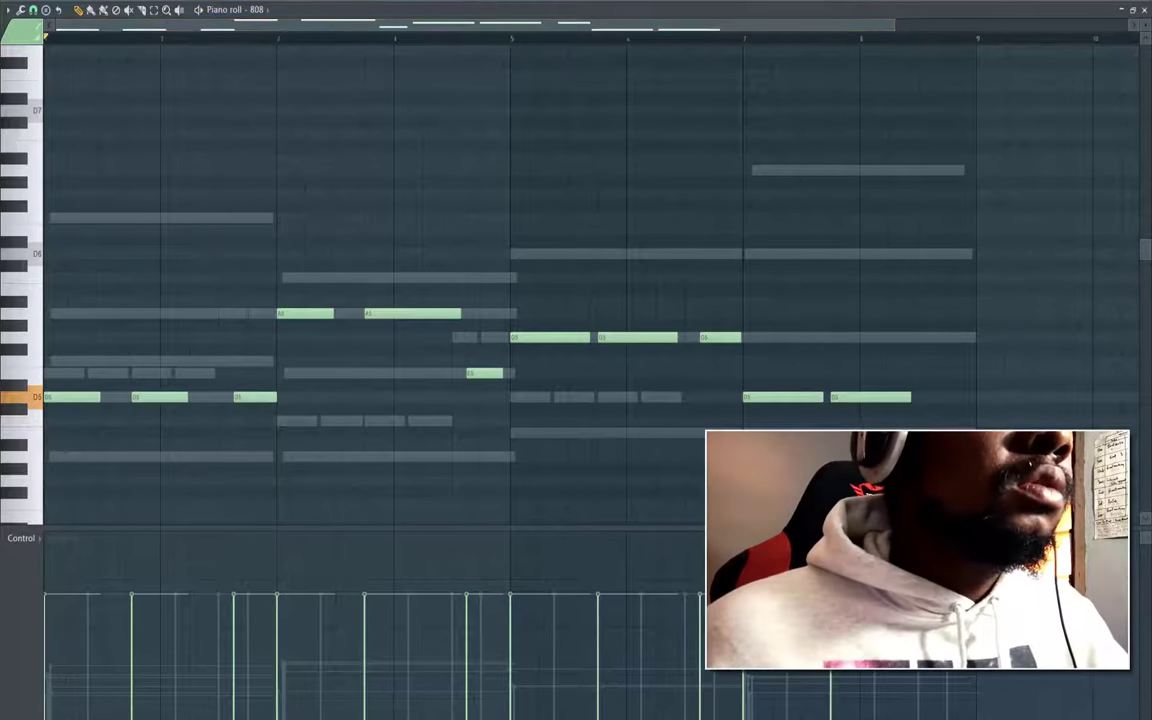
key("F6")
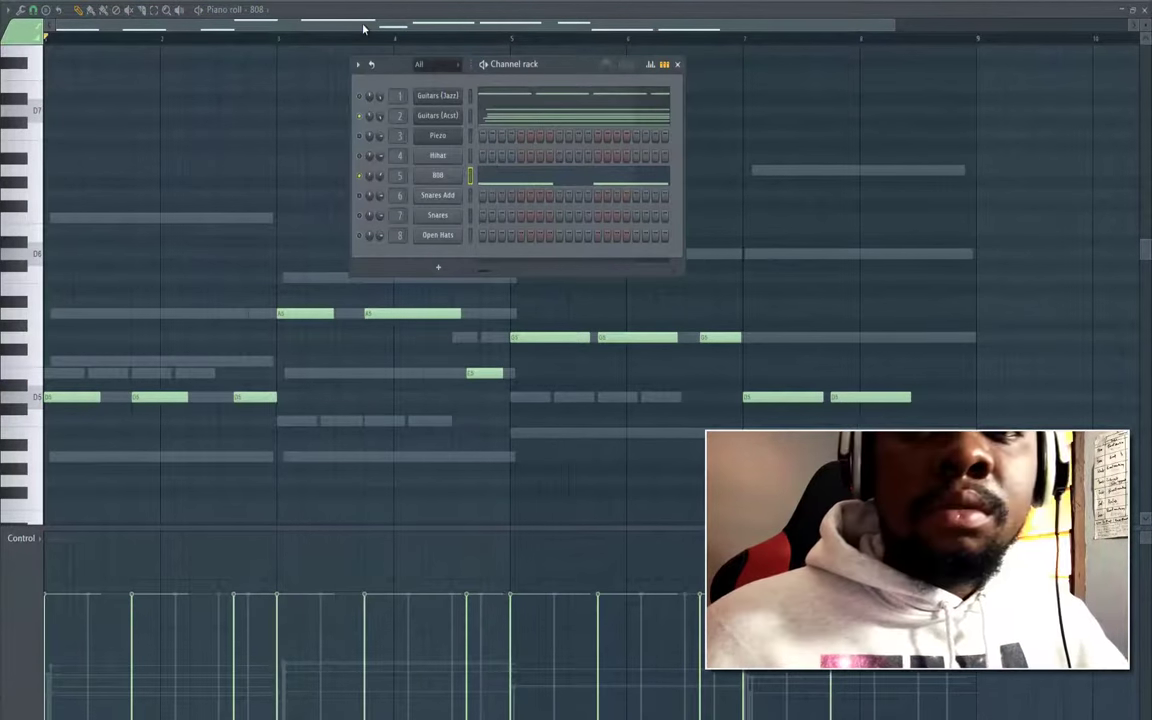
key("F6")
key("space")
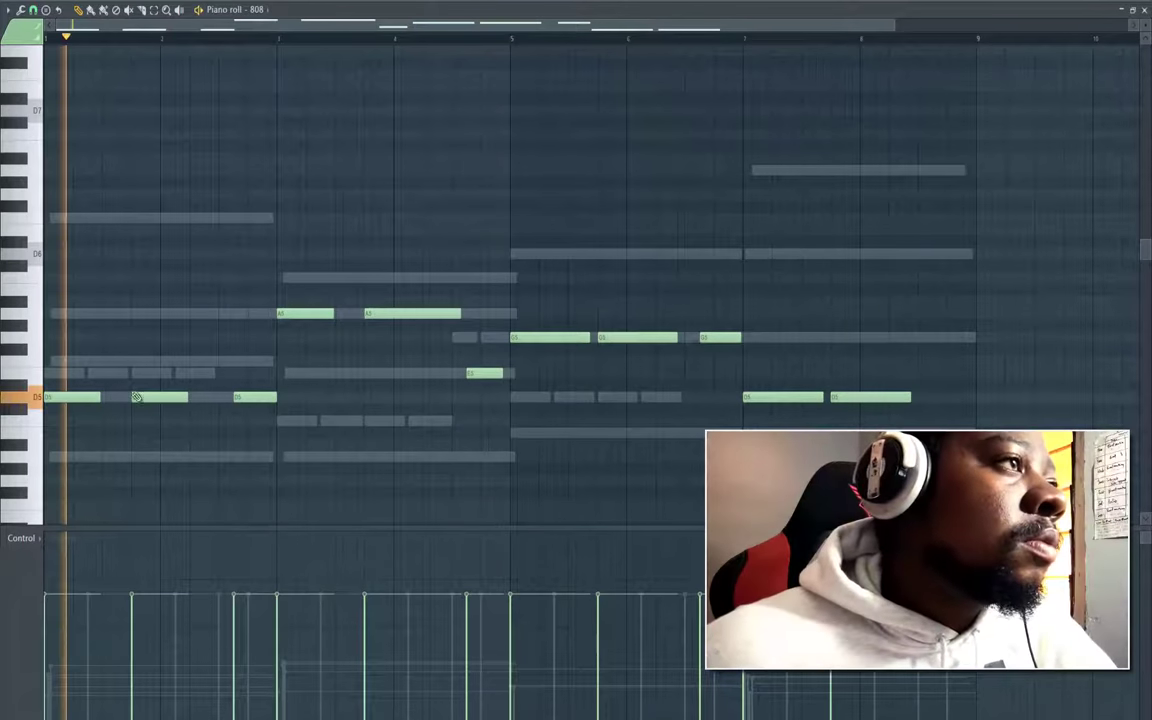
Lengthen the first two D5 notes, the first A5 and the second G5 so each nearly reaches the note after it
left_click_drag(99, 398, 226, 399)
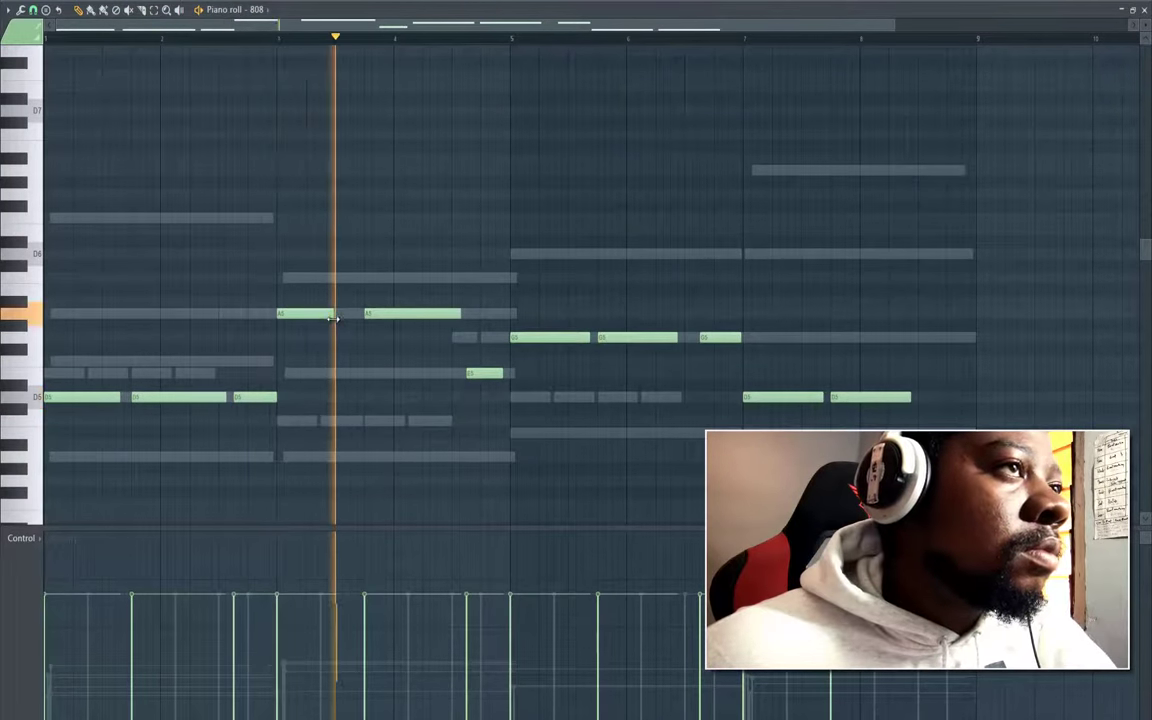
left_click_drag(335, 318, 356, 319)
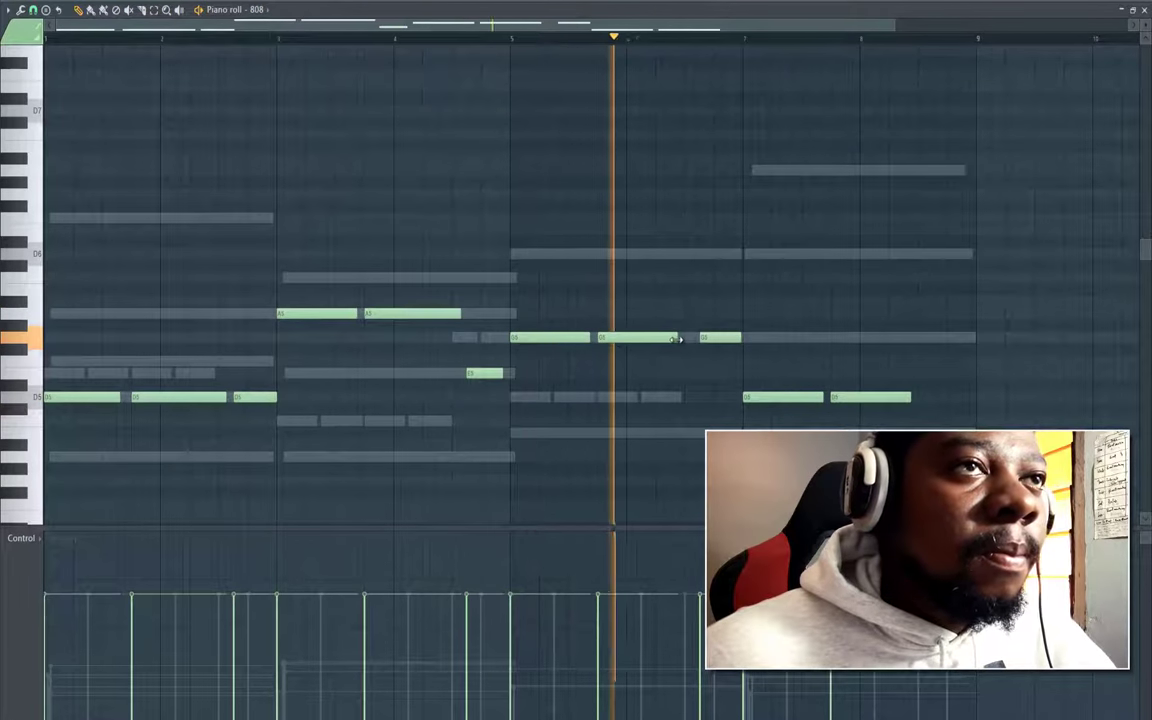
left_click_drag(677, 340, 691, 338)
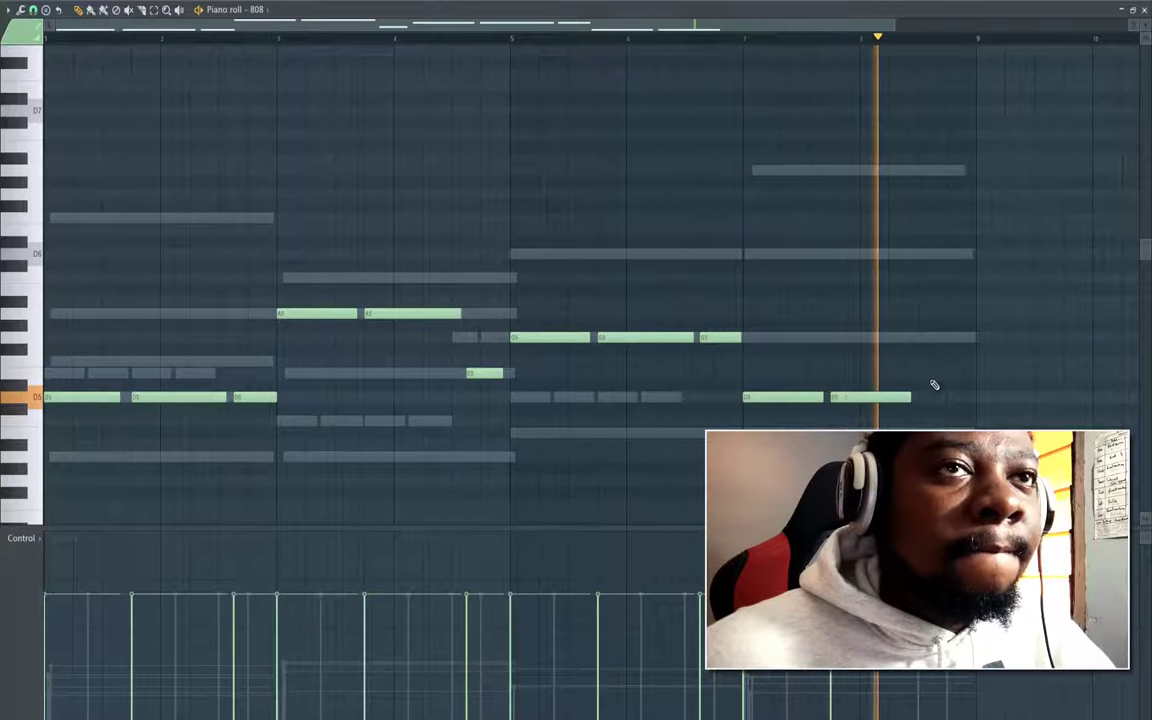
Stop playback and add a short D6 note late in bar 8, extended to end at bar 9
key("space")
left_click(933, 255)
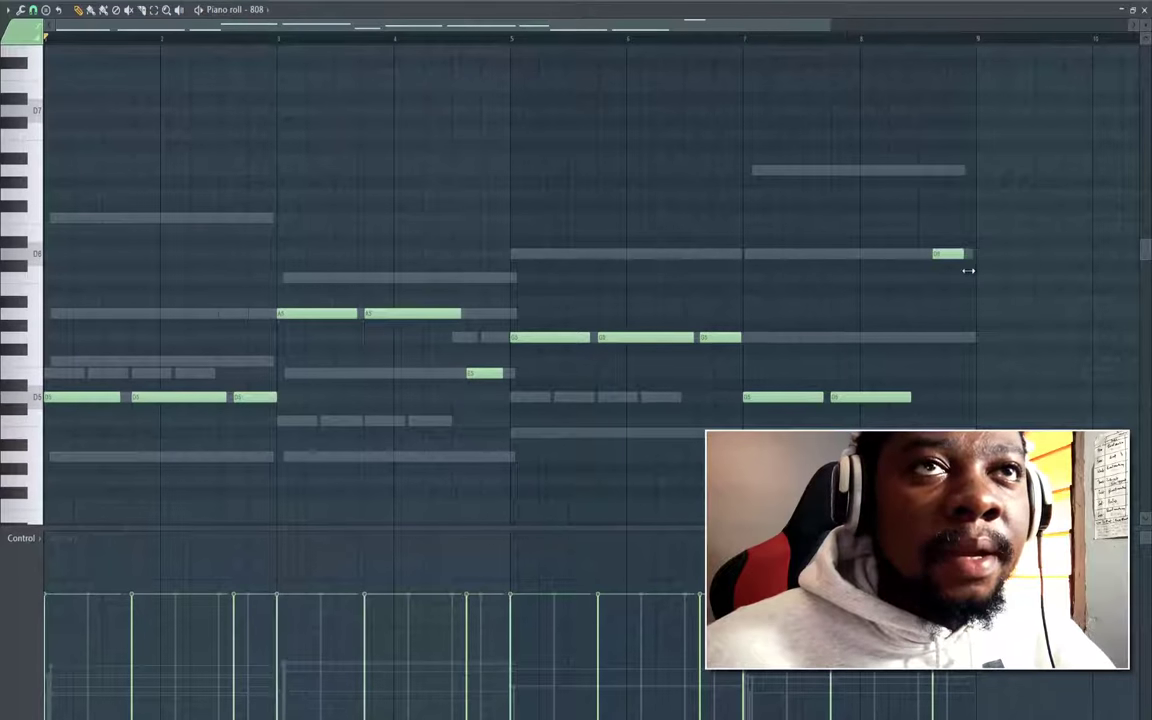
left_click_drag(974, 273, 975, 273)
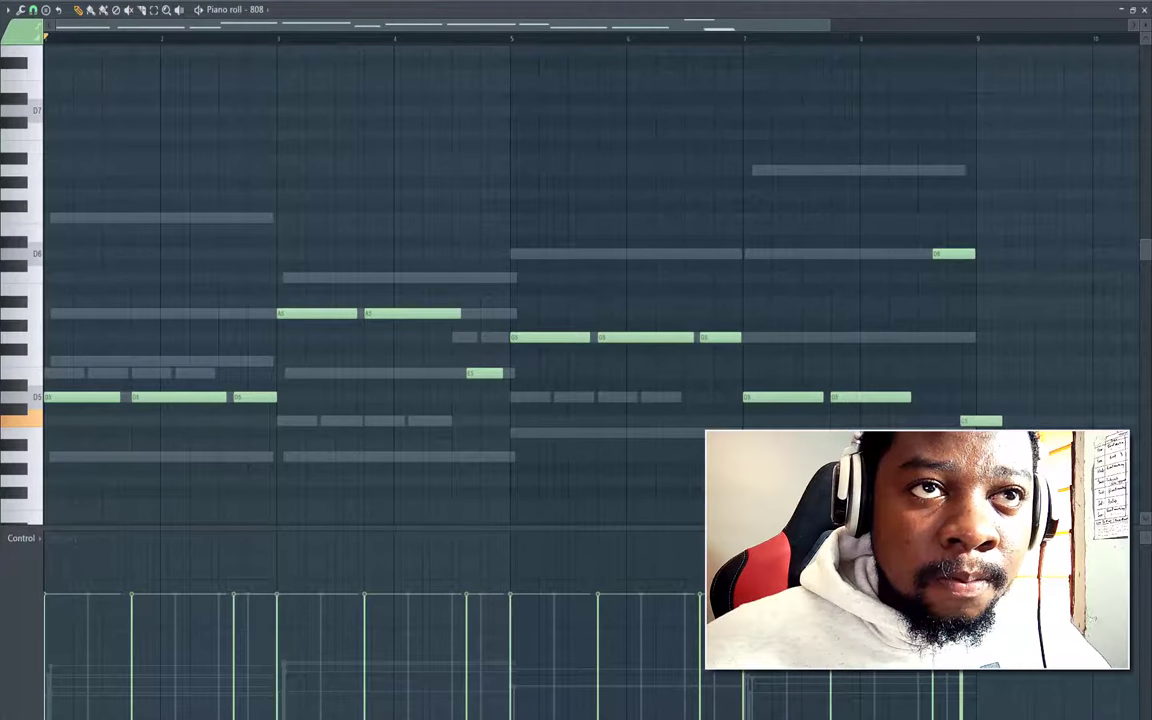
Turn the B4 note starting at 8:15:00 into a slide/porta note, accept its properties, and play the pattern
double_click(983, 433)
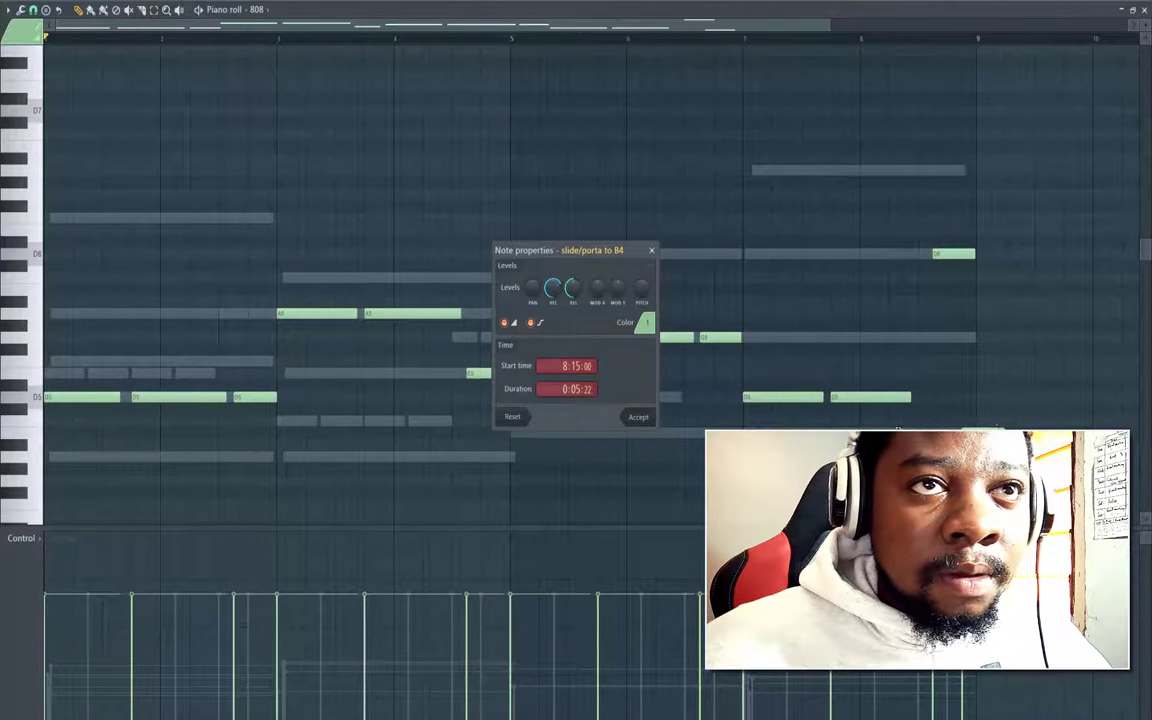
key("Return")
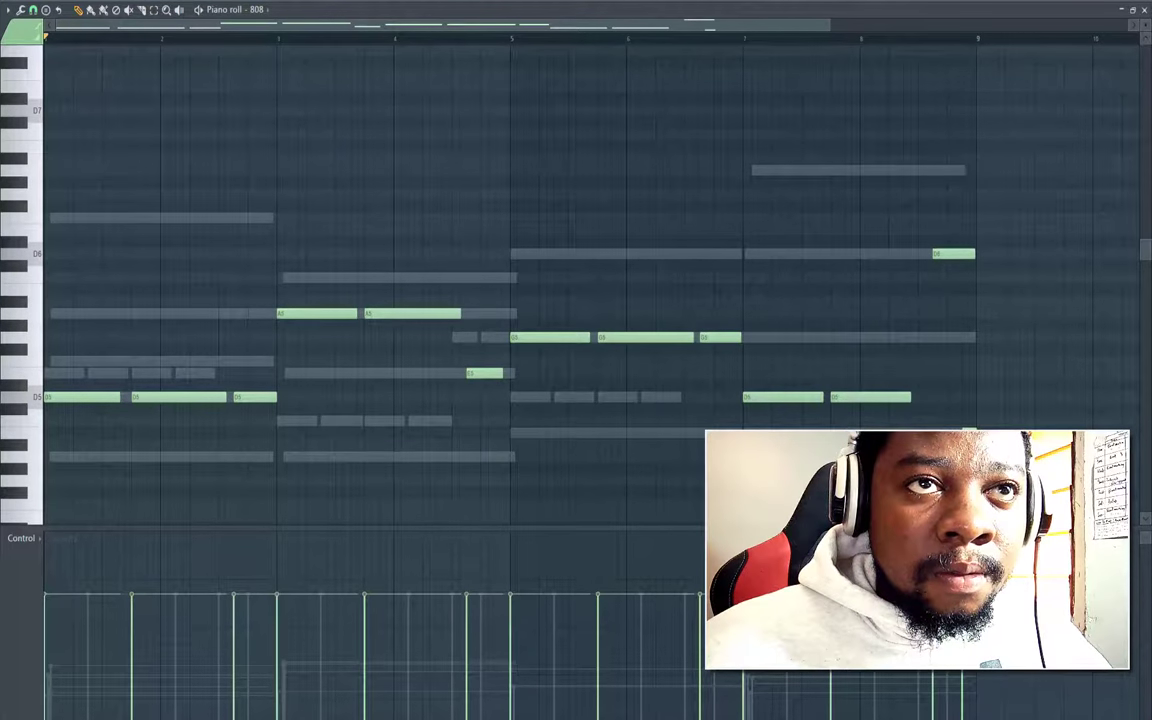
key("space")
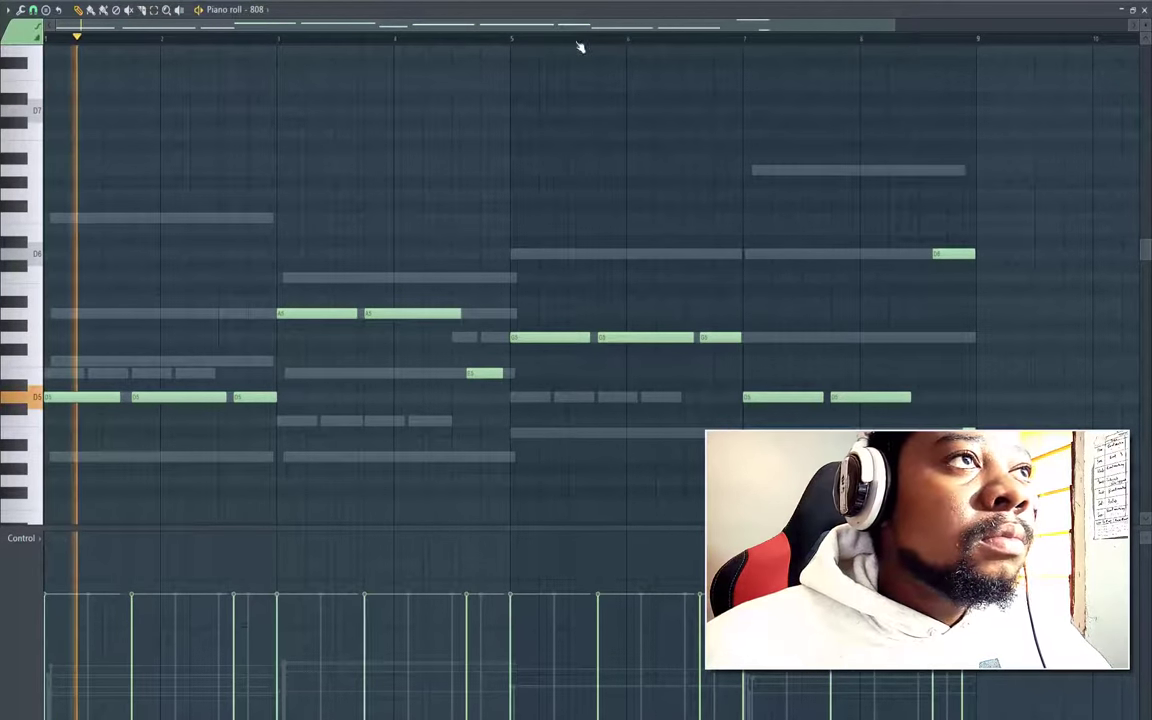
Enable the 808's volume envelope with maximum hold and a very slight attack, with no decay, sustain or release
key("F6")
left_click(438, 175)
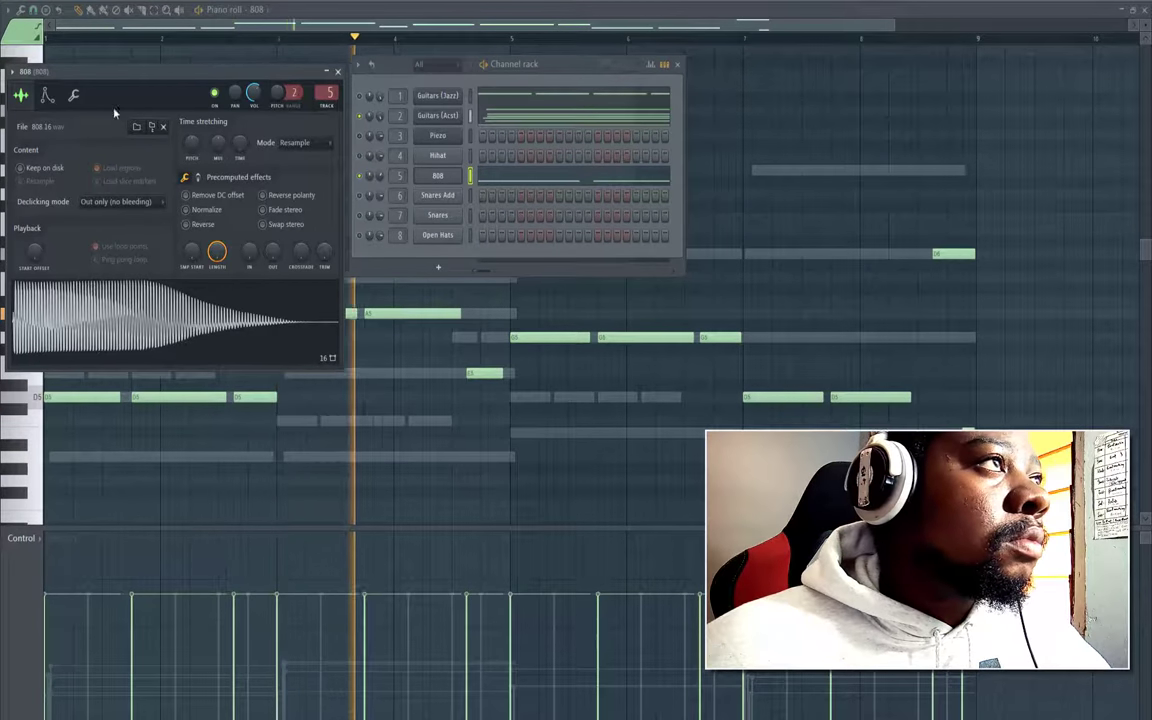
left_click(46, 96)
left_click(46, 97)
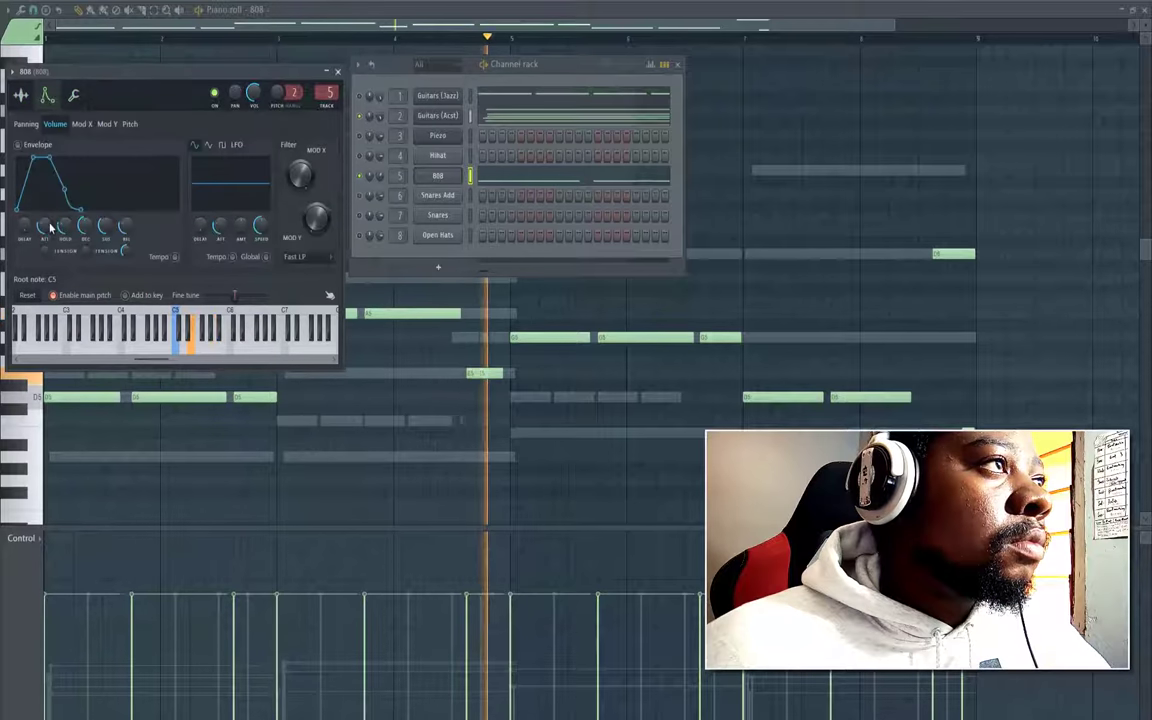
left_click_drag(88, 229, 126, 262)
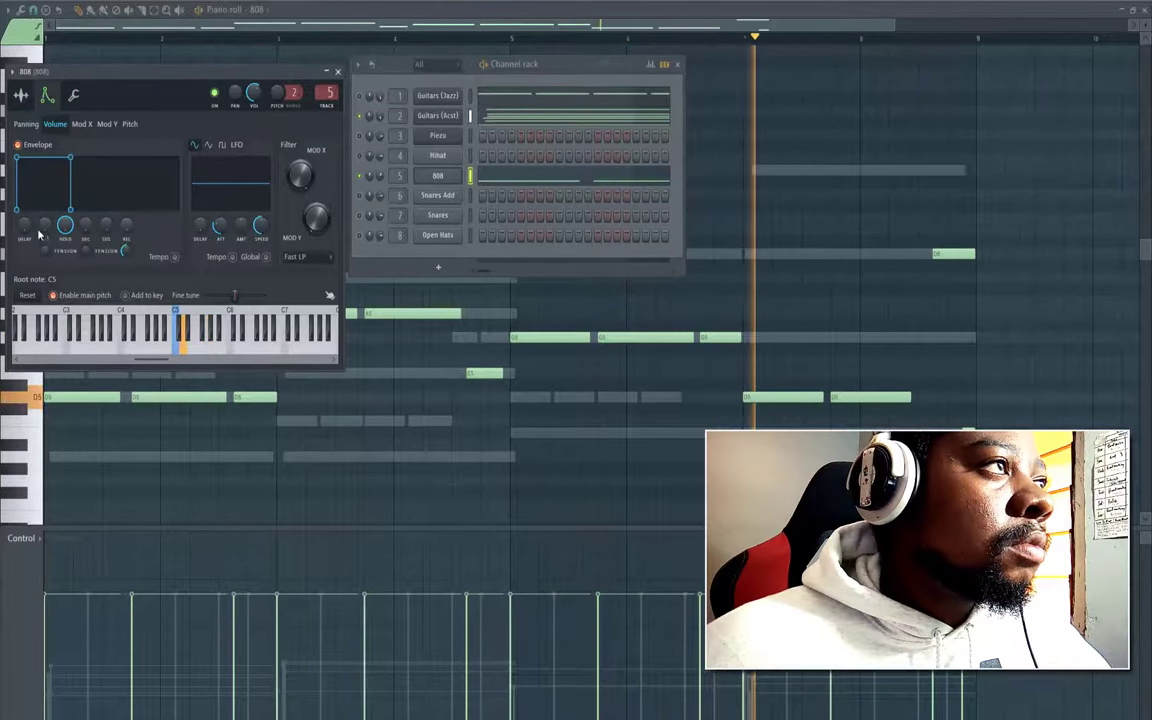
left_click_drag(44, 231, 44, 225)
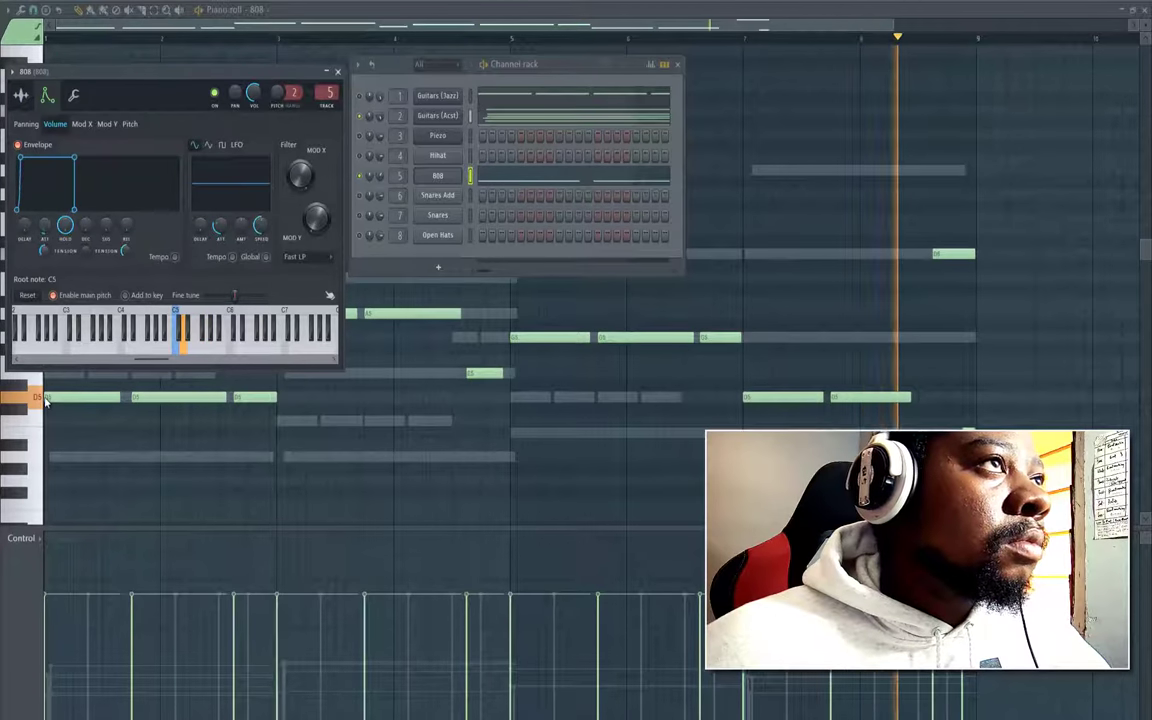
left_click(337, 73)
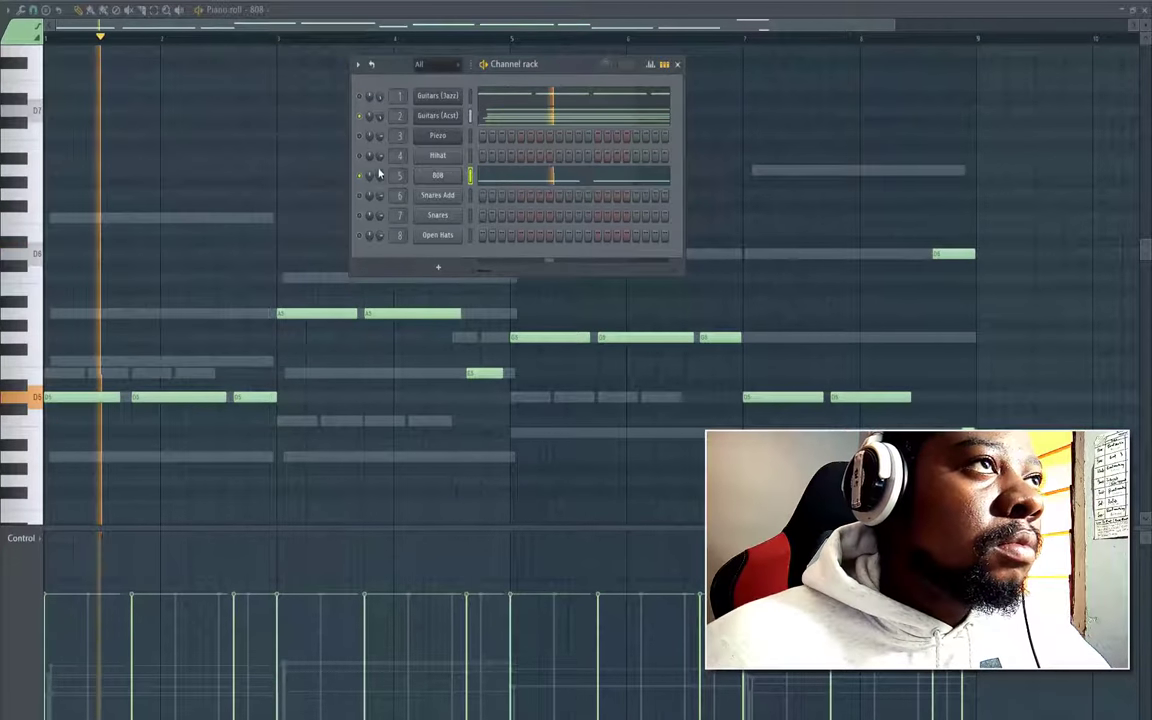
Normalize the Hihat sample with a strong fade-out to shorten its tail, and fill its channel every 2 steps
left_click(437, 156)
left_click(264, 296)
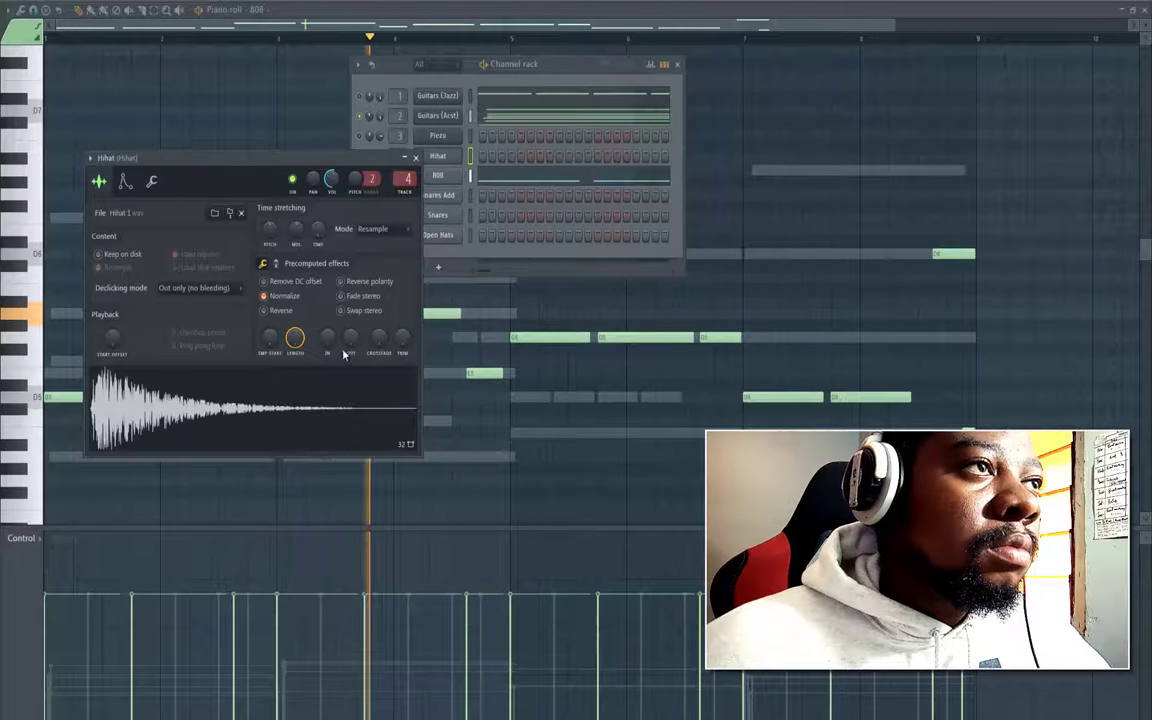
left_click_drag(347, 345, 302, 588)
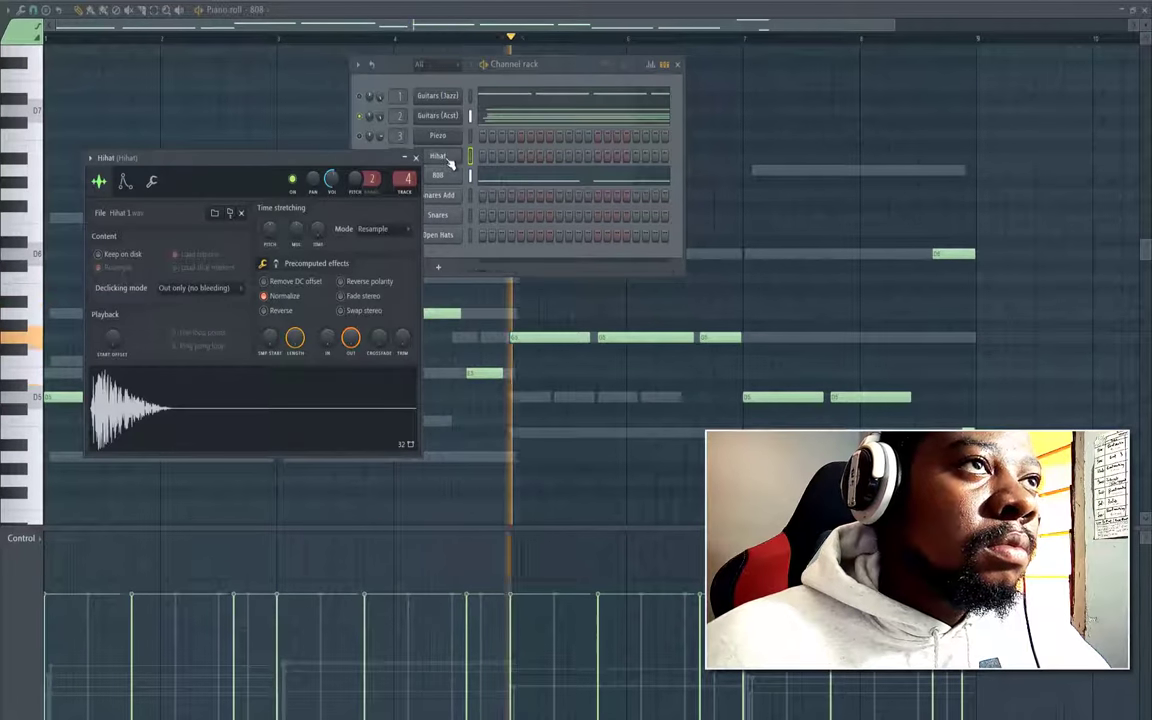
right_click(452, 155)
left_click(607, 200)
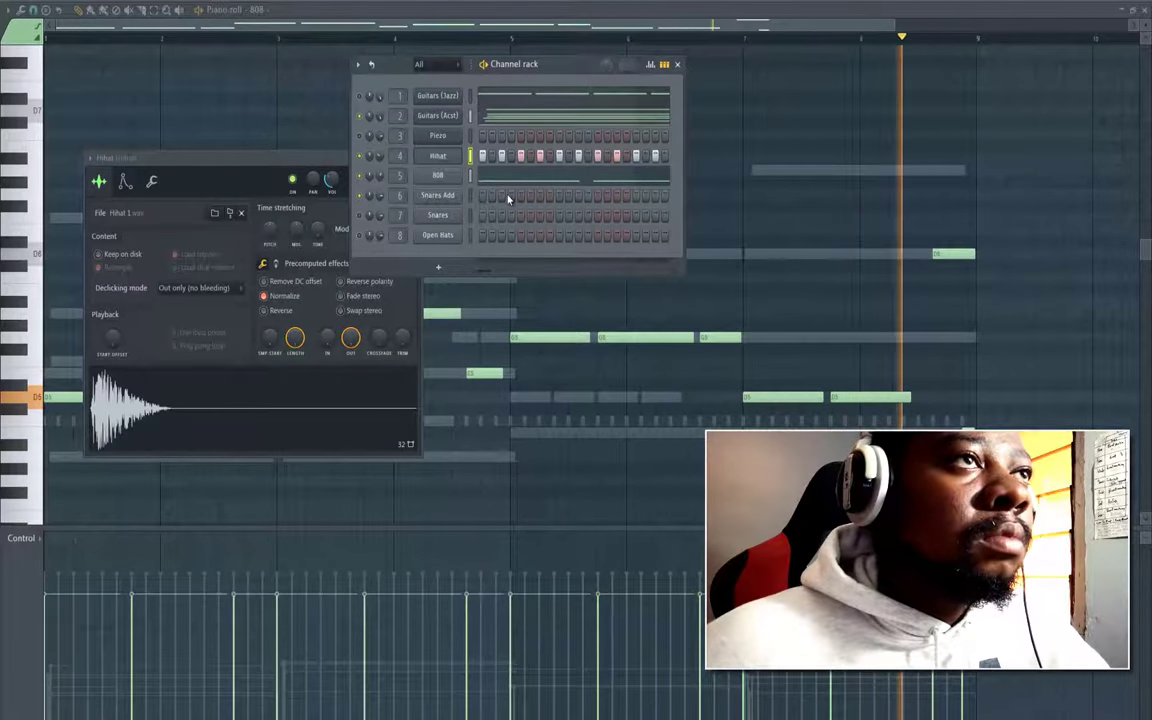
In the Snares Add piano roll, place a short non-sliding C5 note starting at 1:15:00 and play the pattern
right_click(449, 197)
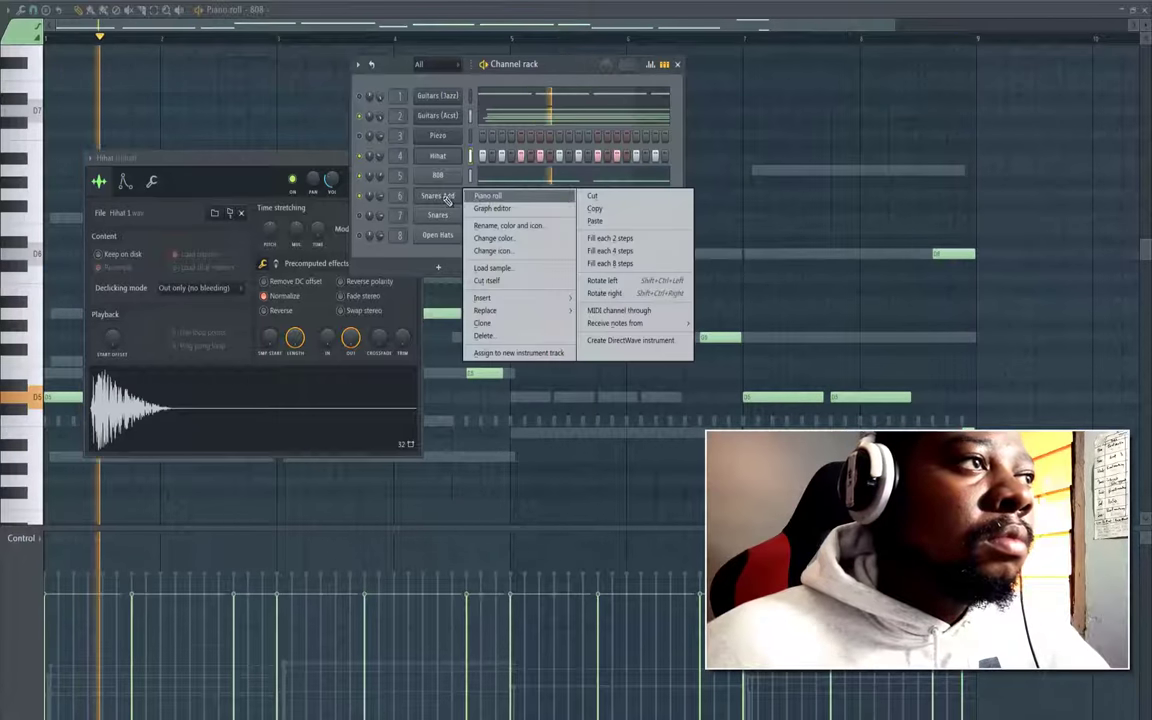
left_click(490, 196)
key("space")
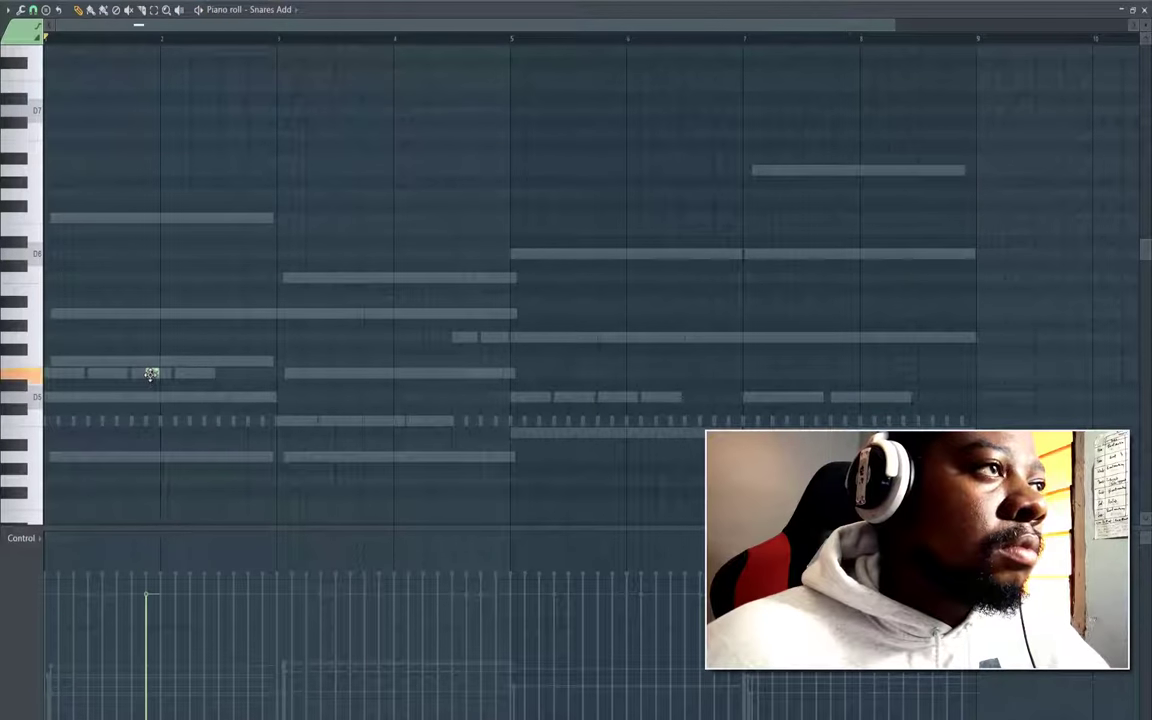
double_click(152, 375)
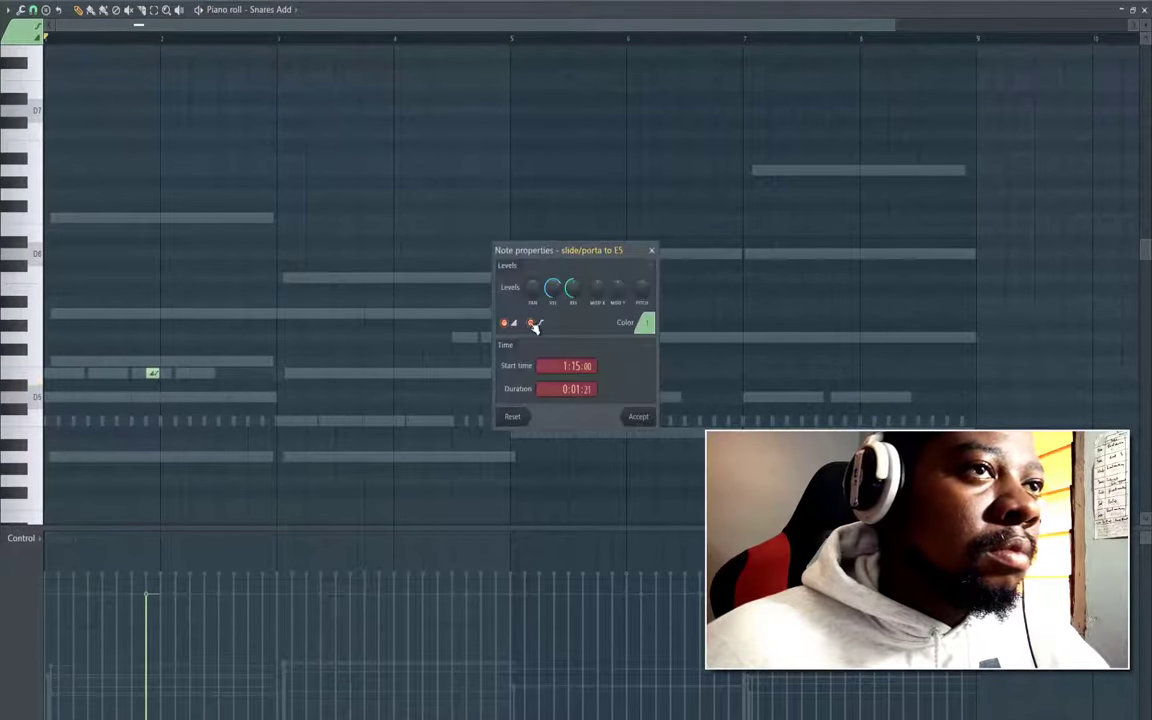
left_click(640, 419)
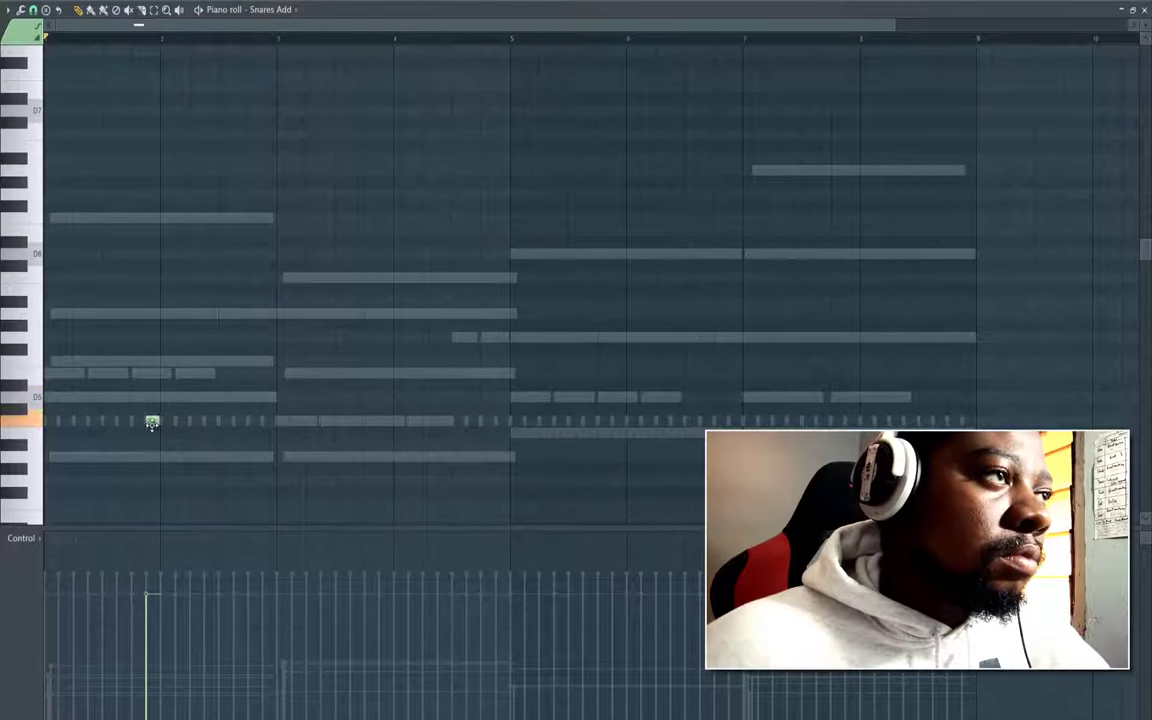
key("space")
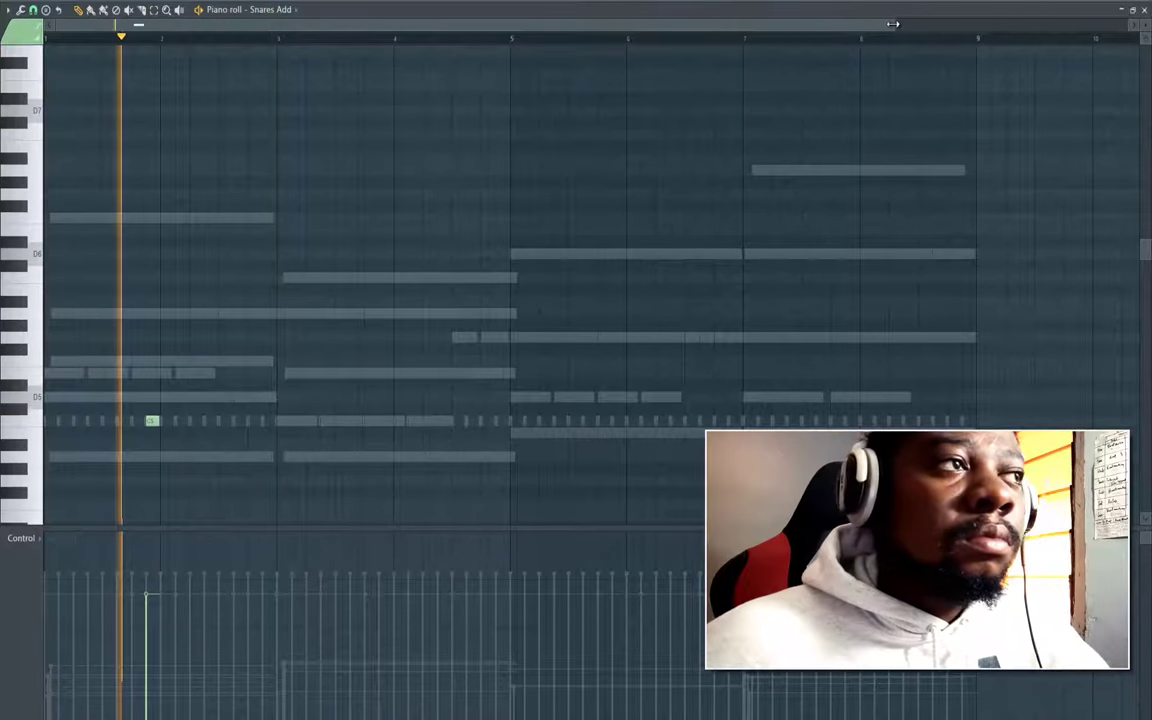
Add two more short C5 snare notes, one just before bar 4 and one shortly after bar 4 begins
left_click_drag(605, 63, 558, 68)
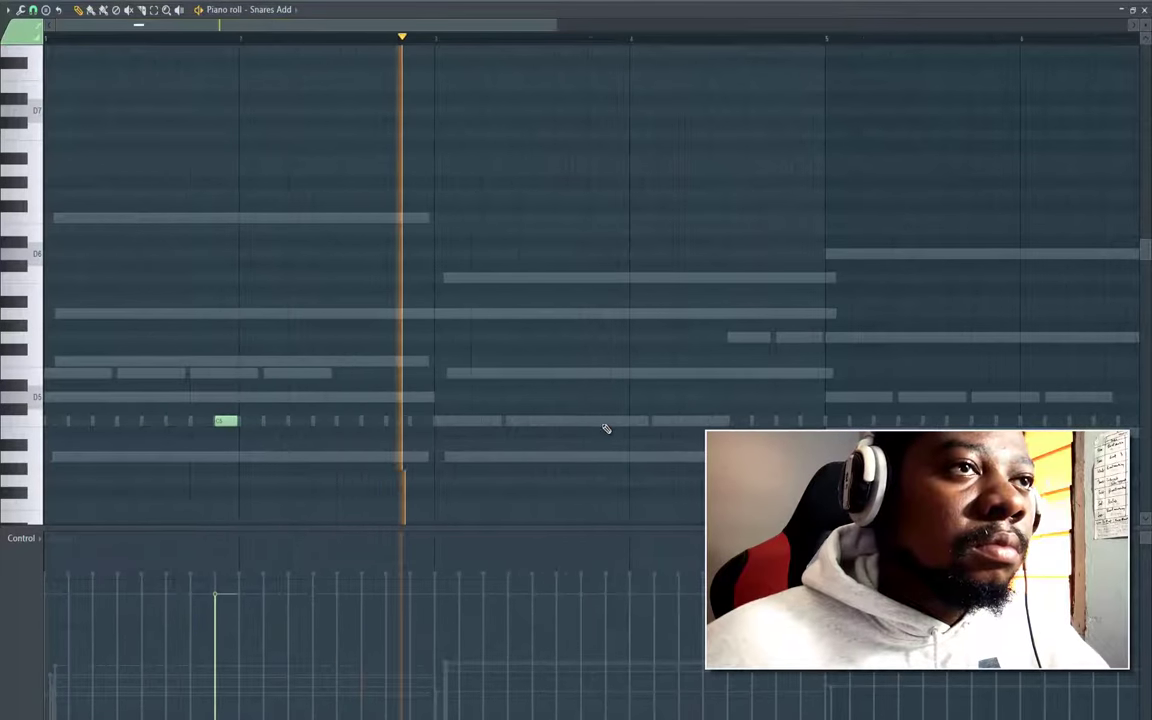
left_click(607, 421)
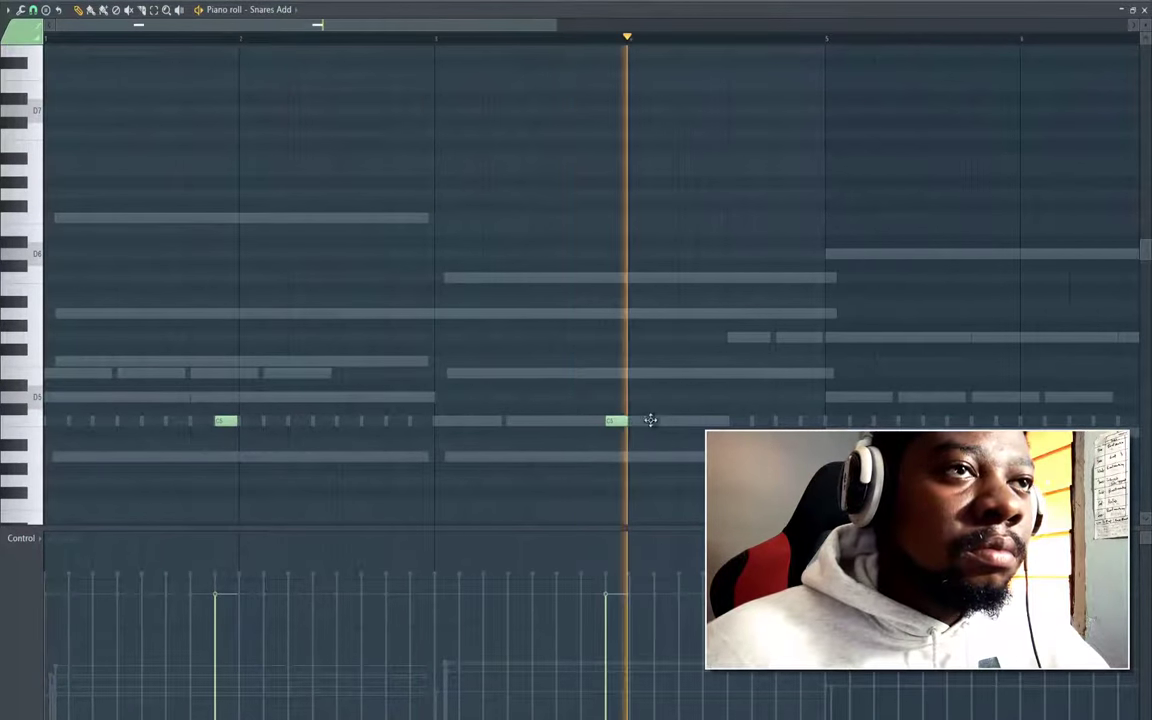
left_click(656, 420)
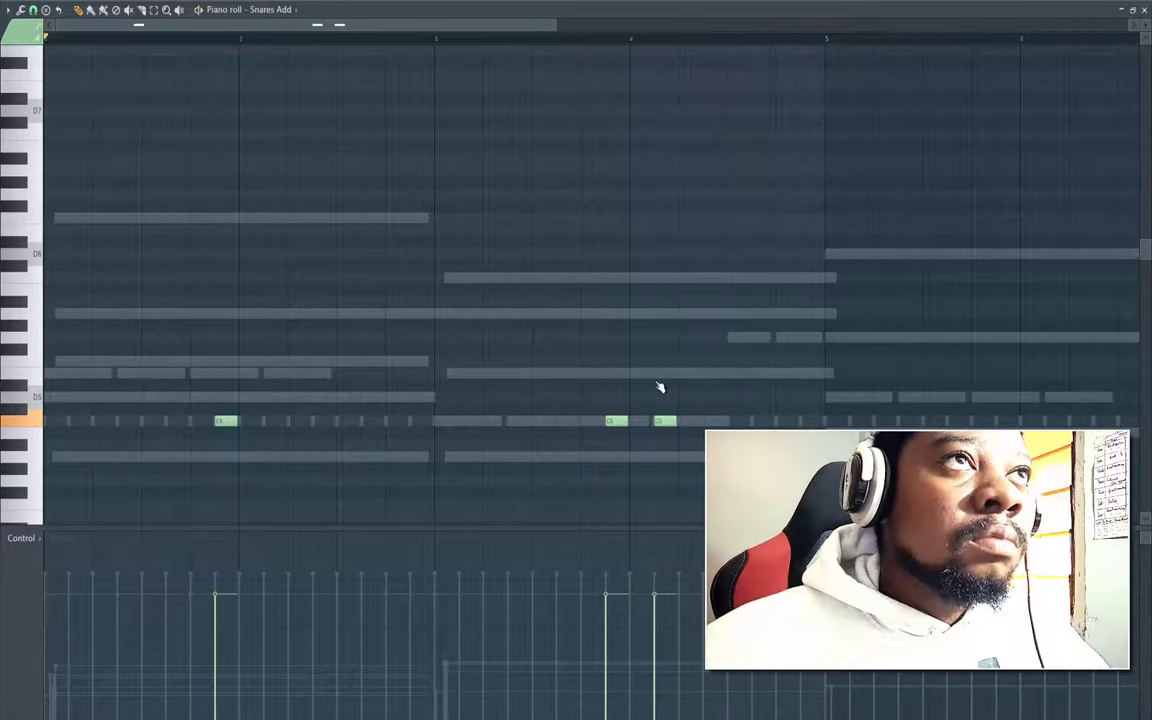
Add an Open Hats hit on the fifth step, enable looping of step channels, and play the beat
key("F6")
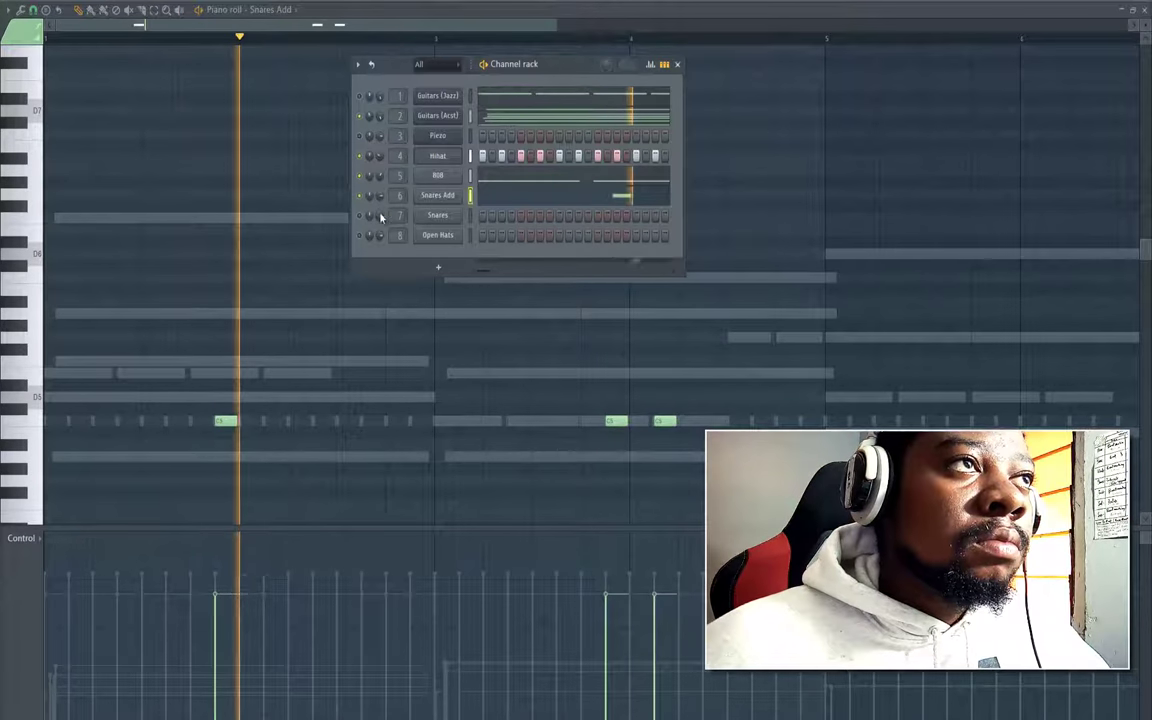
key("space")
left_click(519, 236)
key("space")
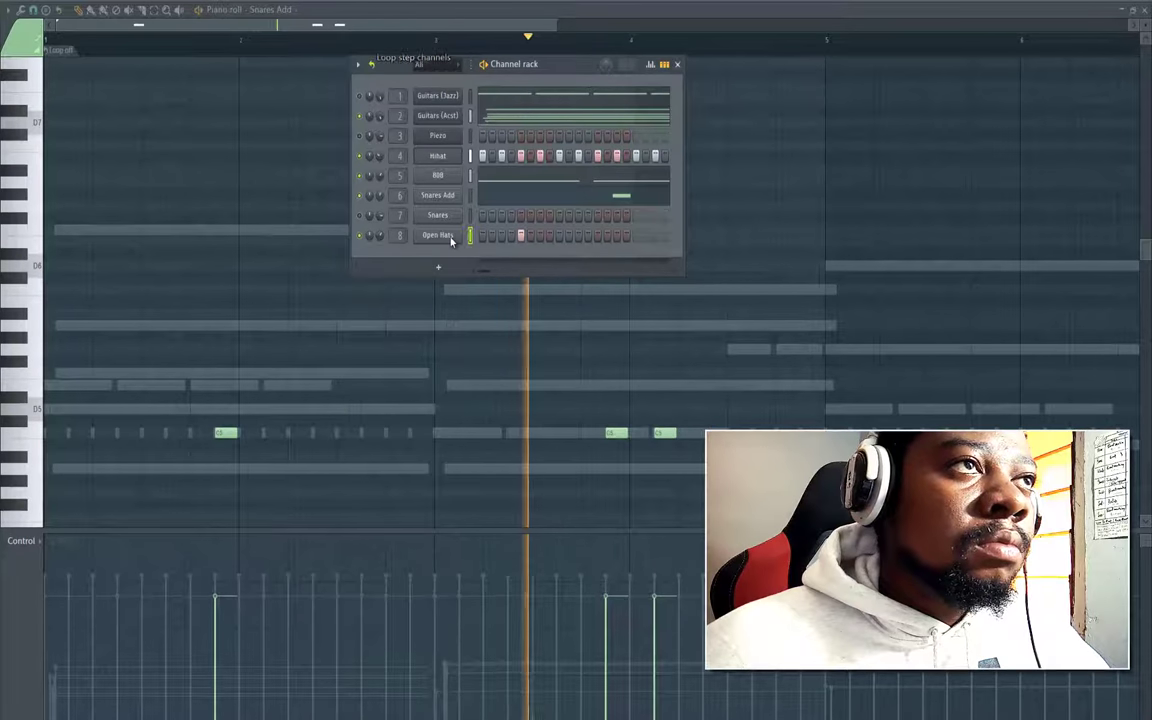
In the Open Hats piano roll, loop the hit every two bars and burn the loop to the pattern
right_click(472, 235)
left_click(484, 236)
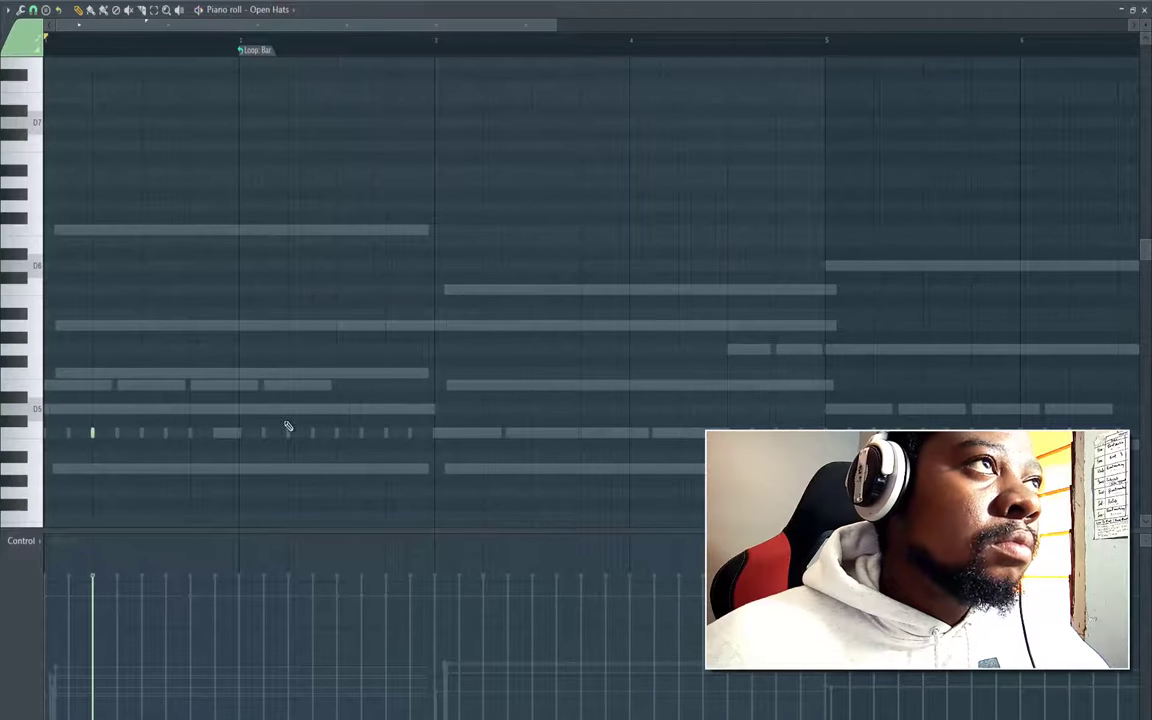
left_click(256, 55)
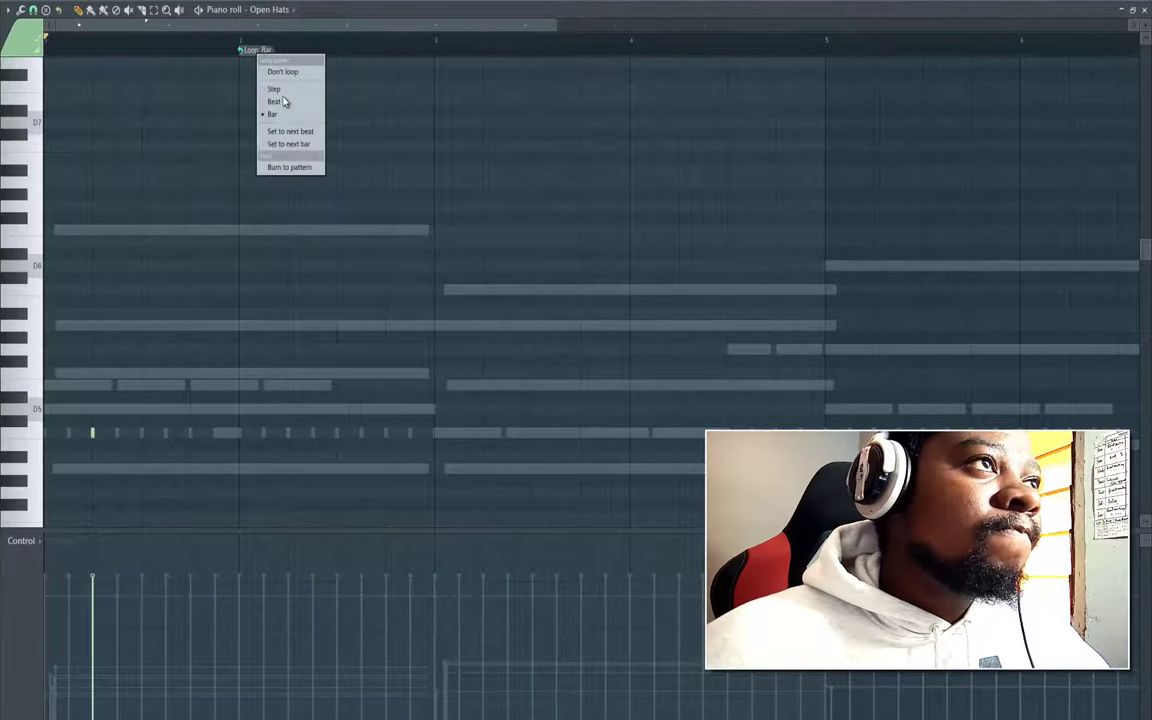
left_click(281, 167)
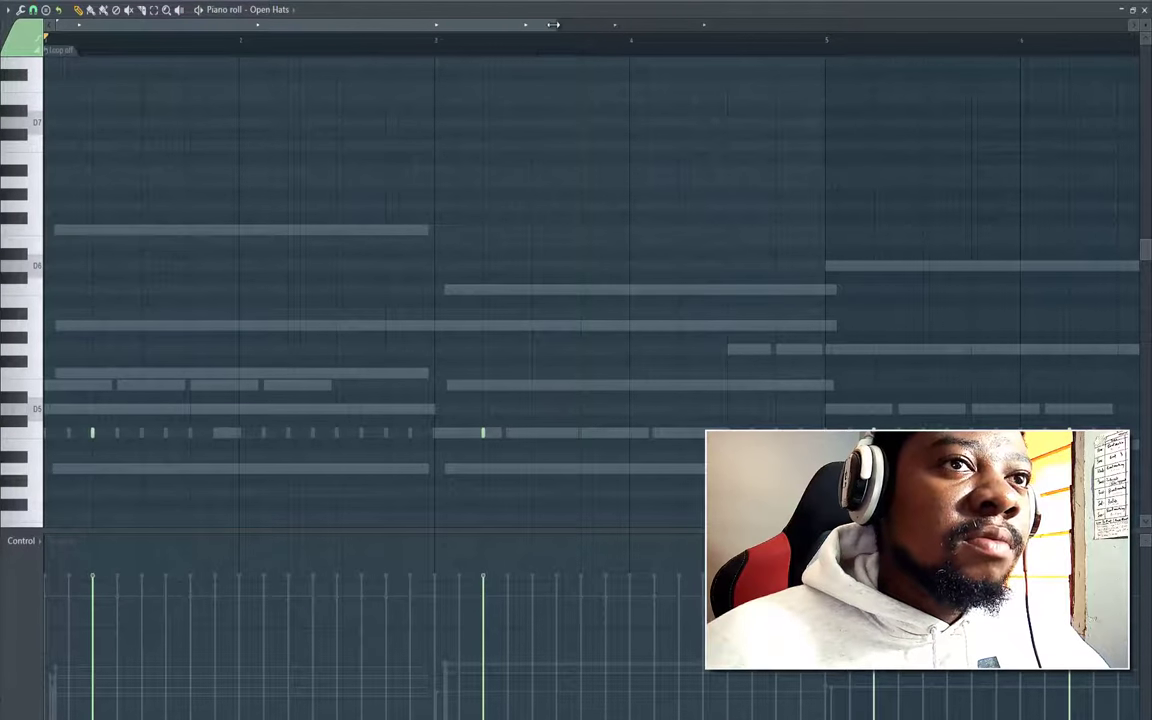
Show all eight bars and lengthen all the Open Hats notes together to about one beat each
left_click_drag(552, 24, 838, 24)
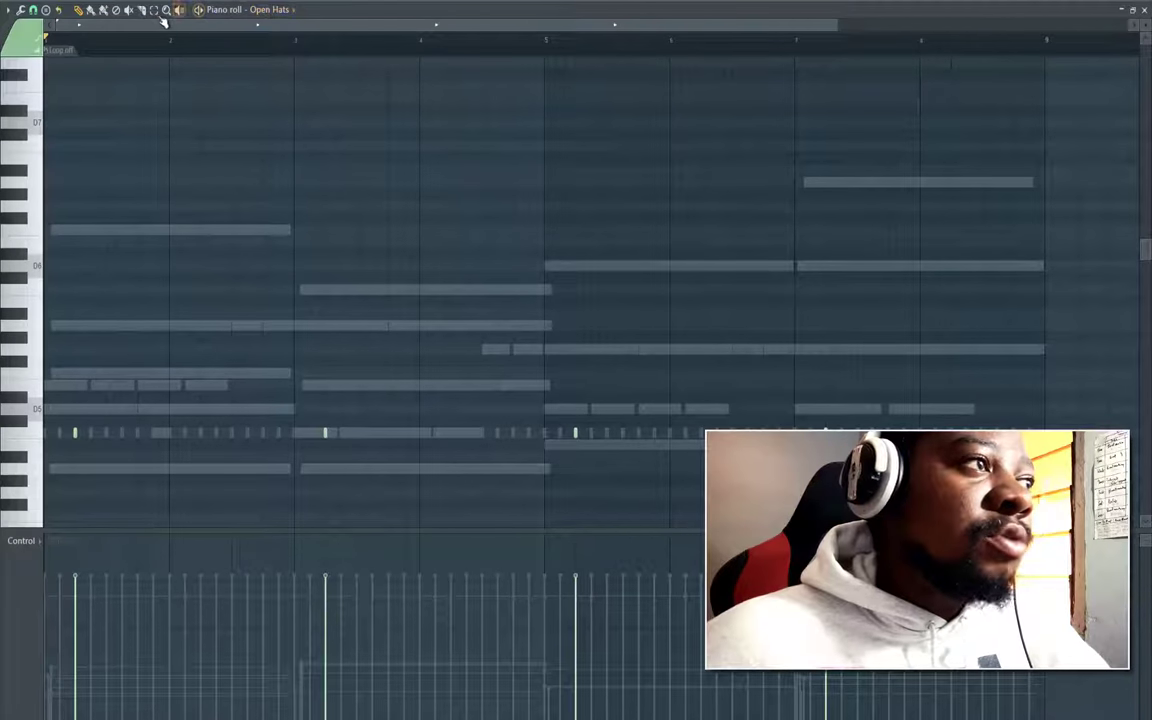
left_click(79, 10)
left_click_drag(78, 433, 108, 436)
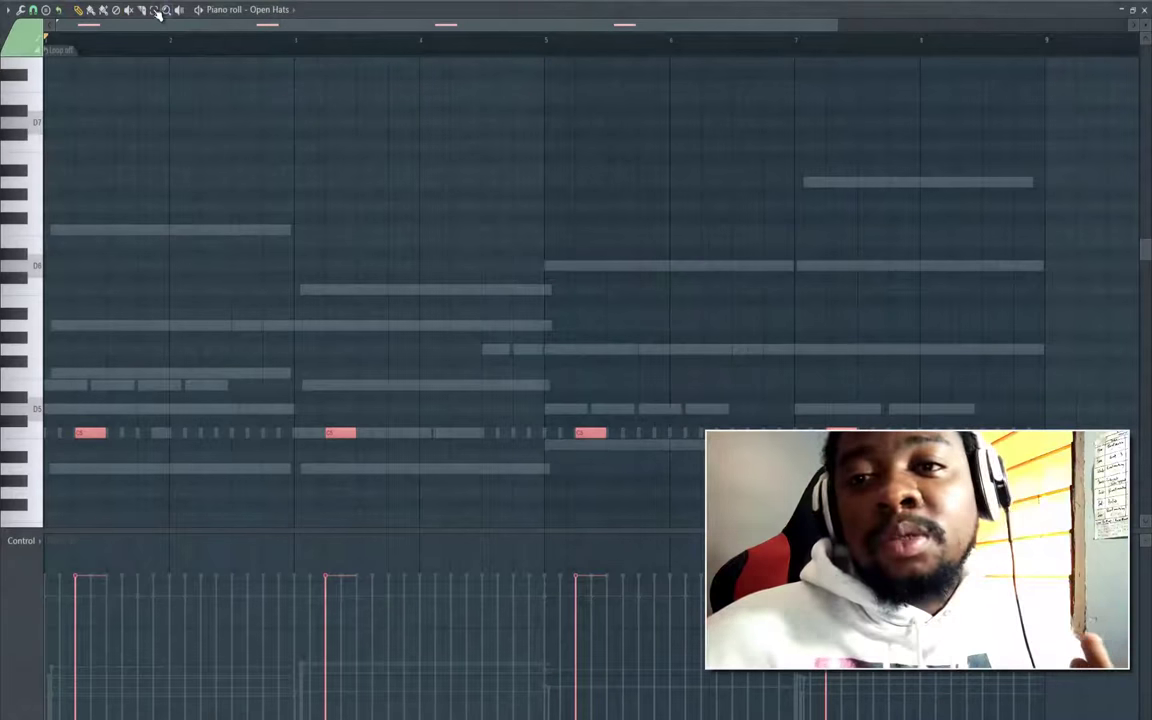
left_click(153, 14)
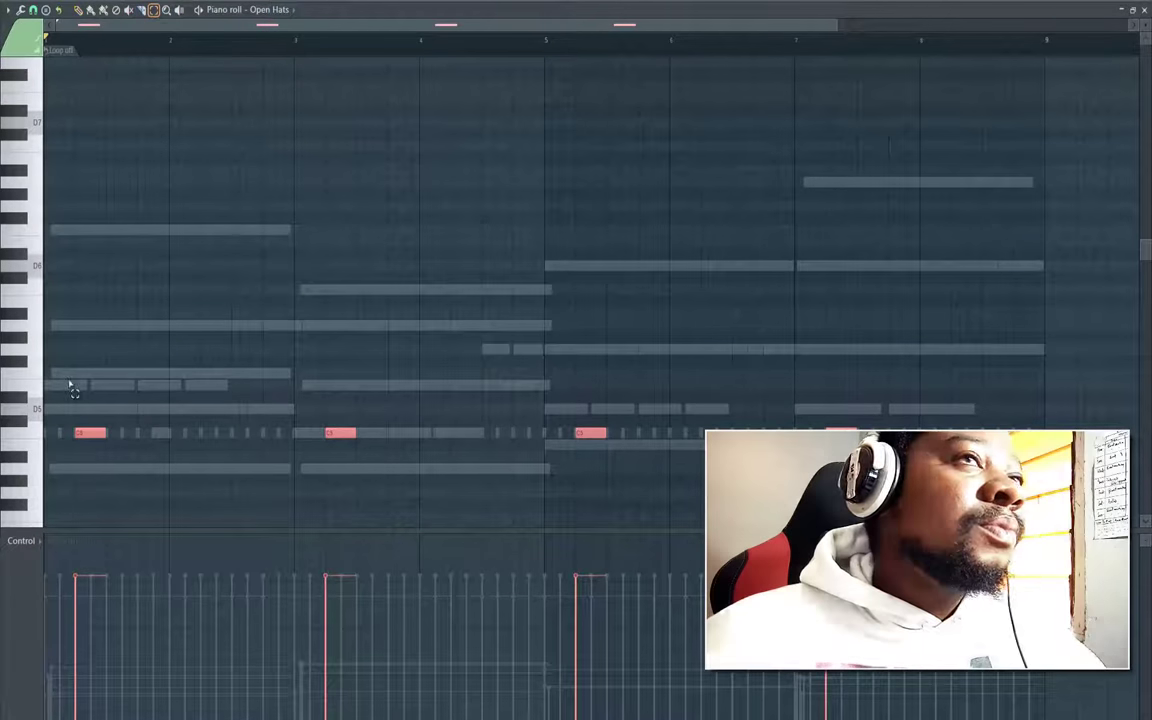
Close the piano roll, the Hihat sampler, the delay plugin and the mixer, leaving the channel rack
left_click(1145, 12)
left_click(330, 160)
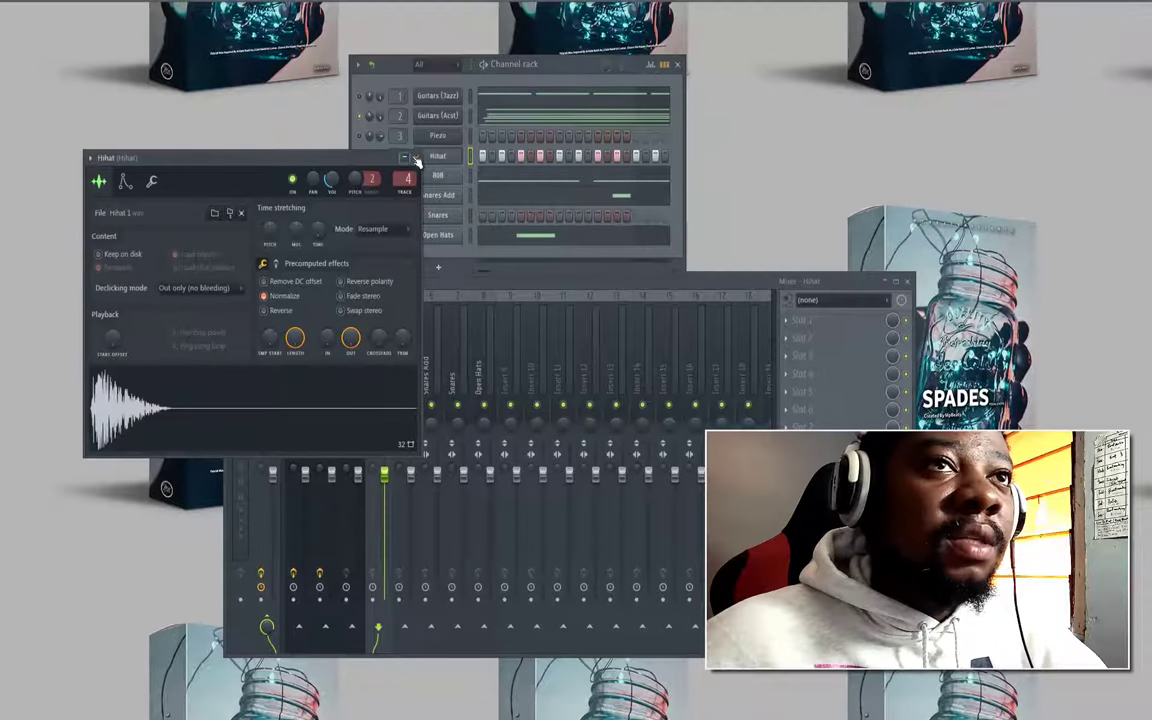
left_click(416, 158)
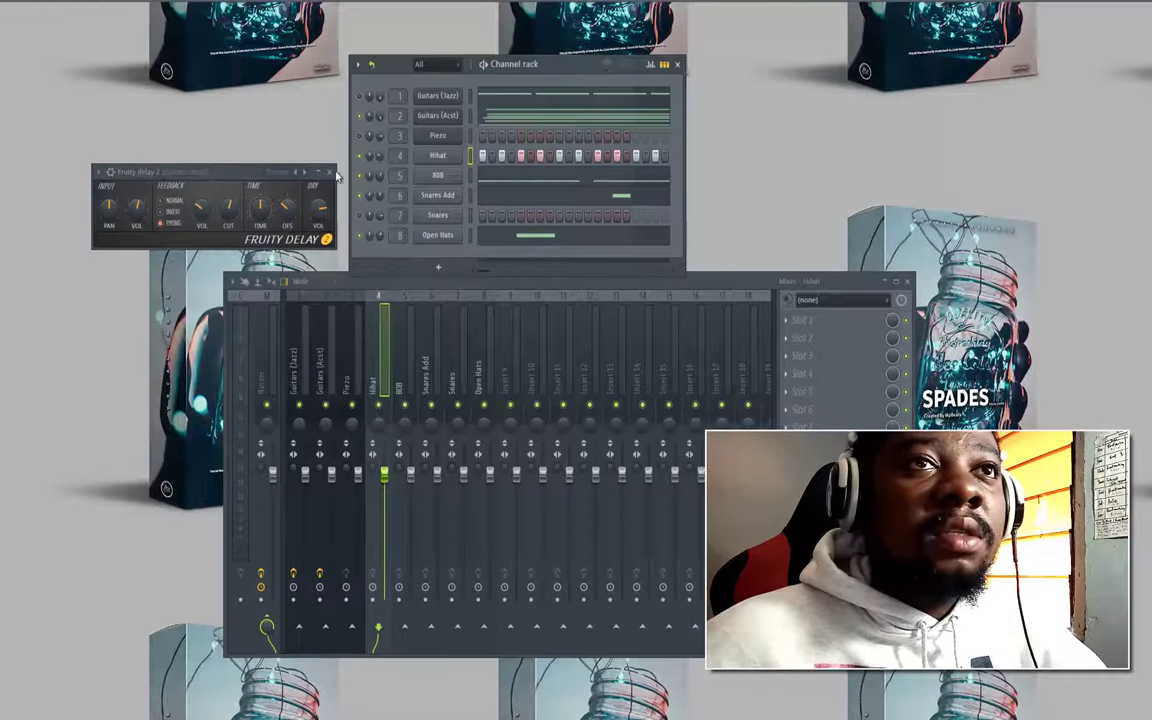
left_click(331, 172)
left_click(907, 281)
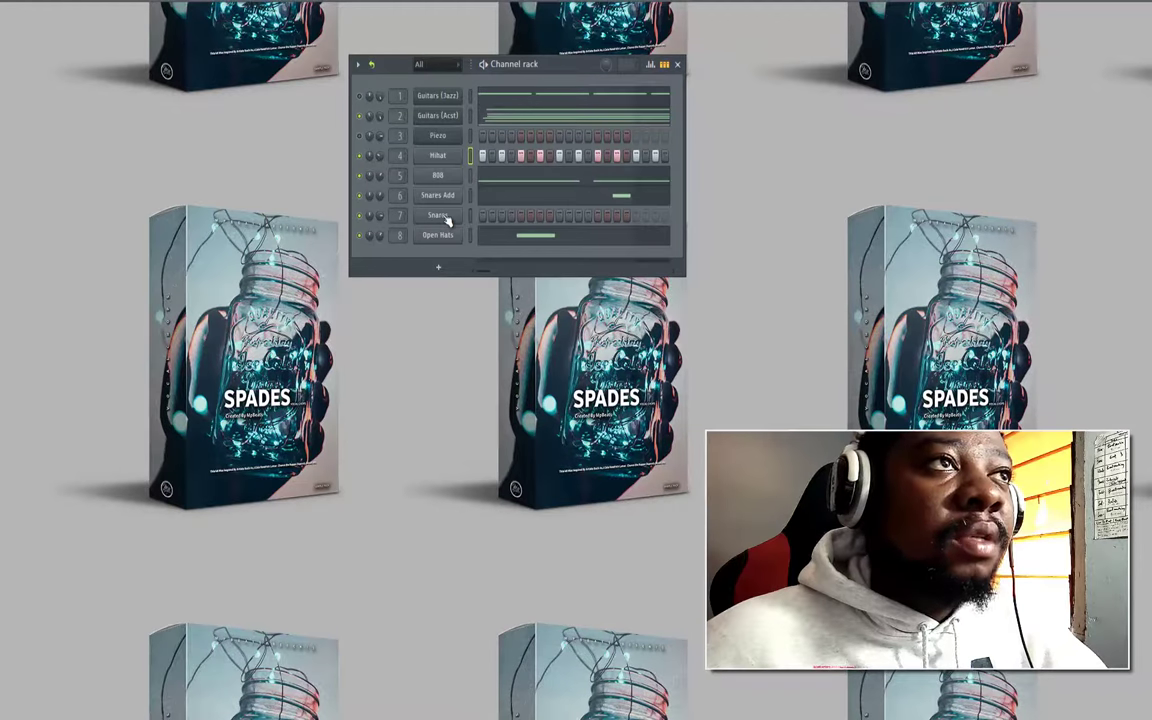
In the Hihat piano roll, select all the notes and lengthen each to reach the following one, and play the beat
right_click(463, 160)
left_click(478, 160)
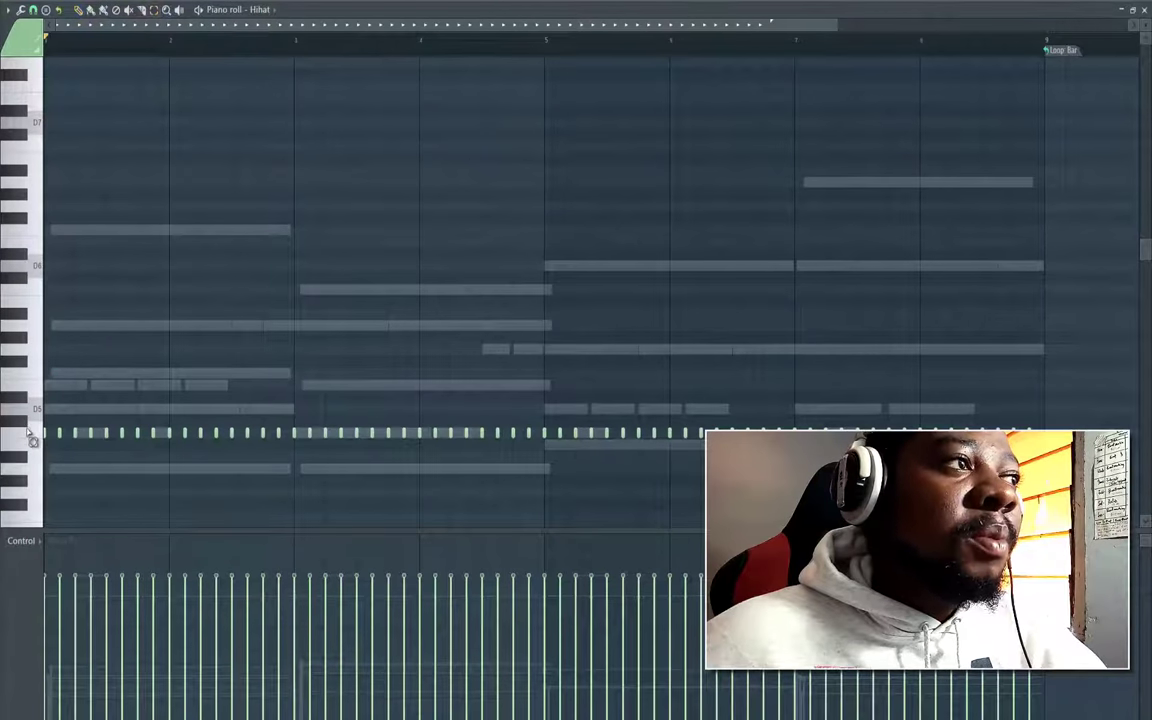
left_click(30, 435)
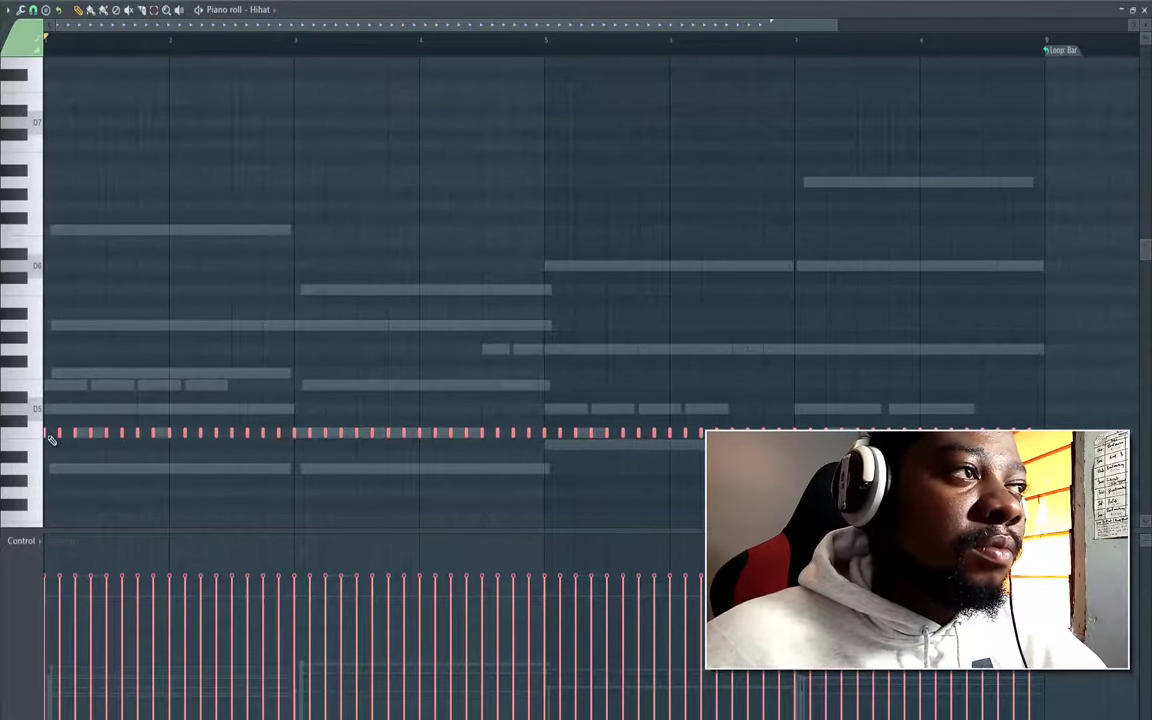
left_click_drag(48, 435, 65, 443)
key("space")
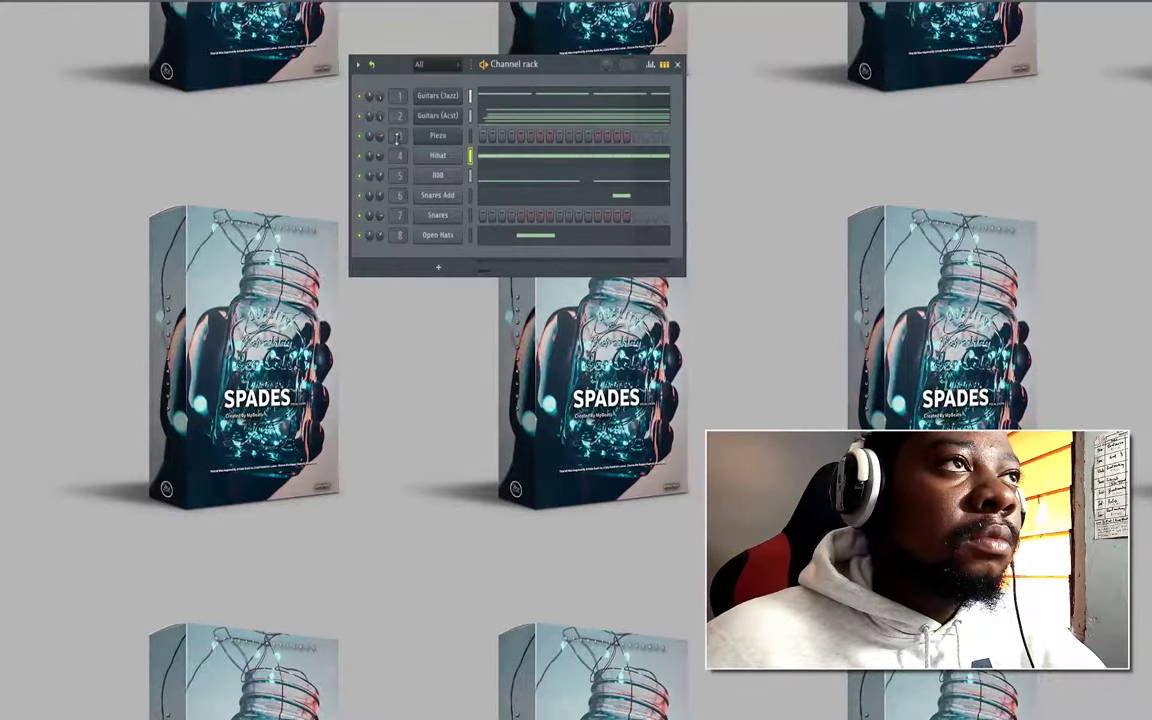
Open the Piezo channel's piano roll and audition different pitches on its keyboard while the beat plays
right_click(466, 134)
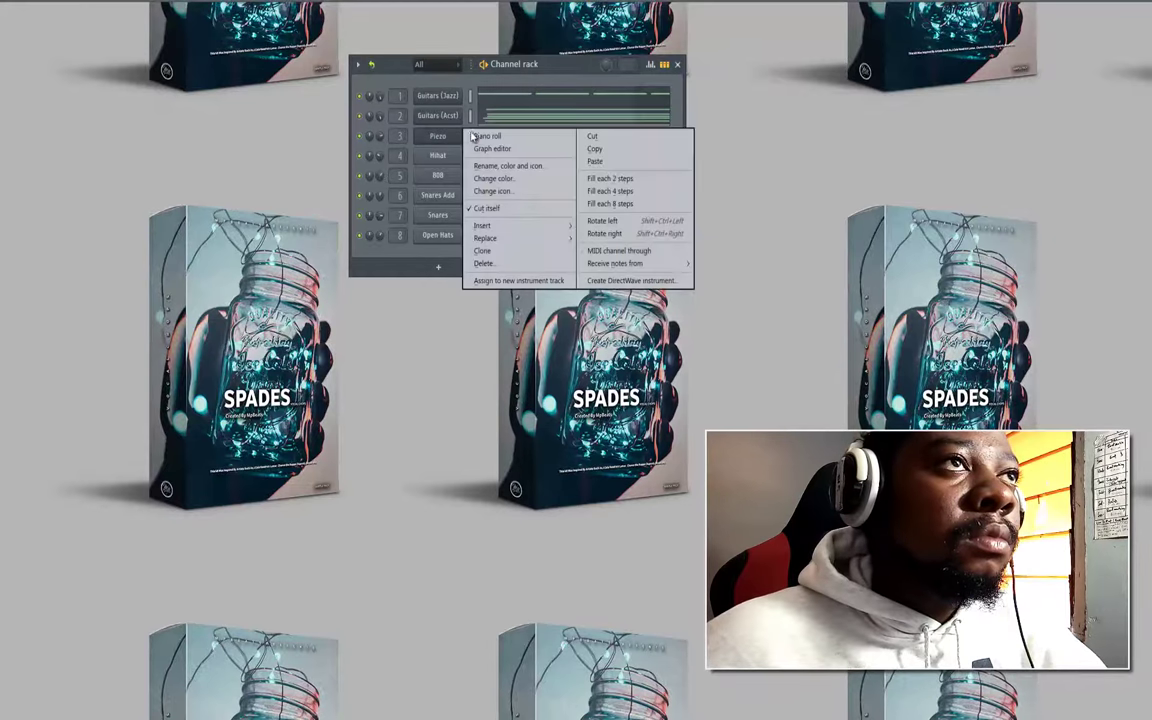
left_click(482, 135)
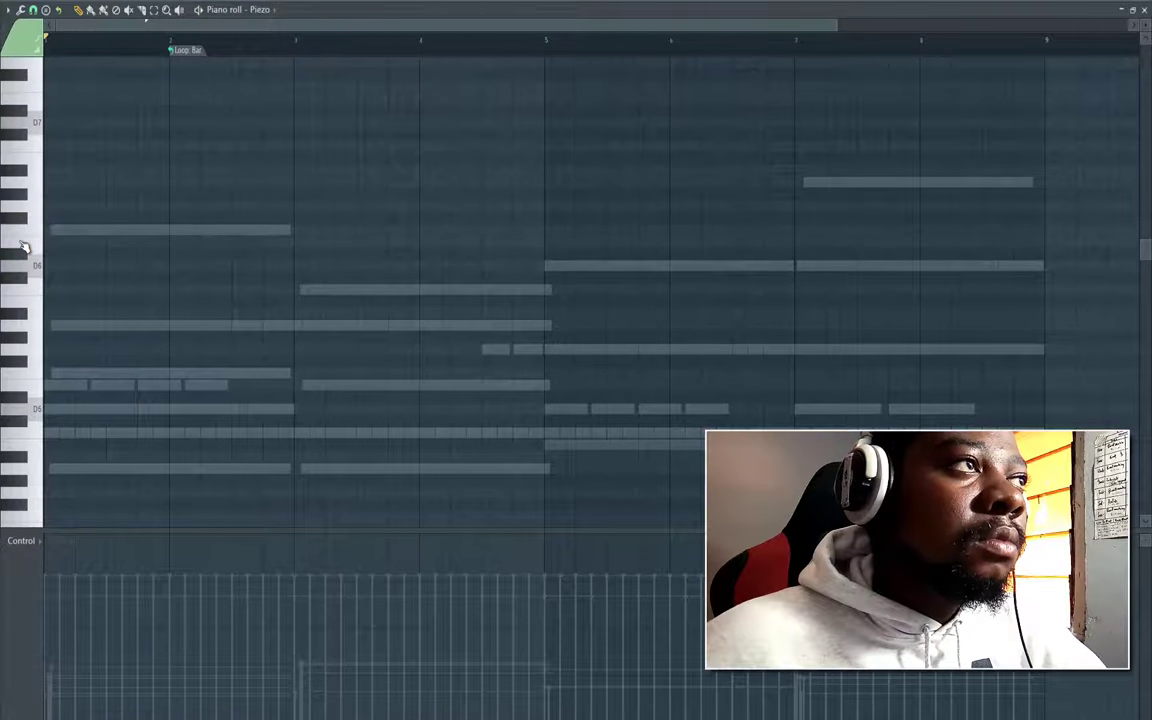
key("space")
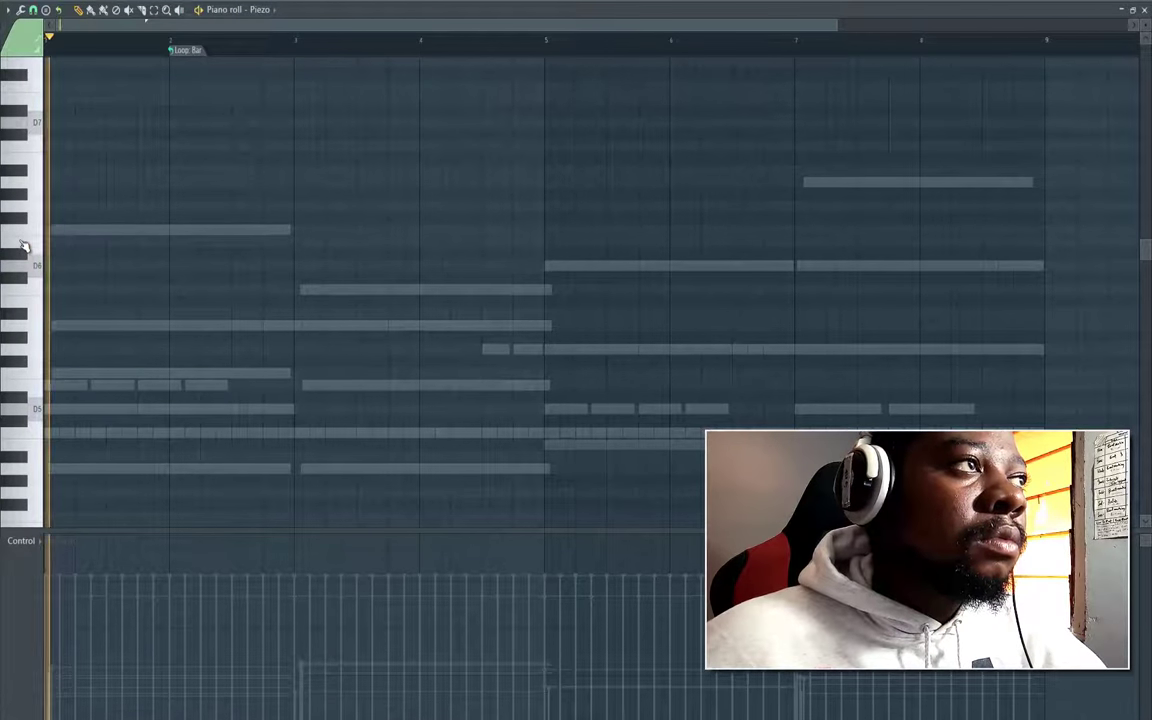
left_click(24, 244)
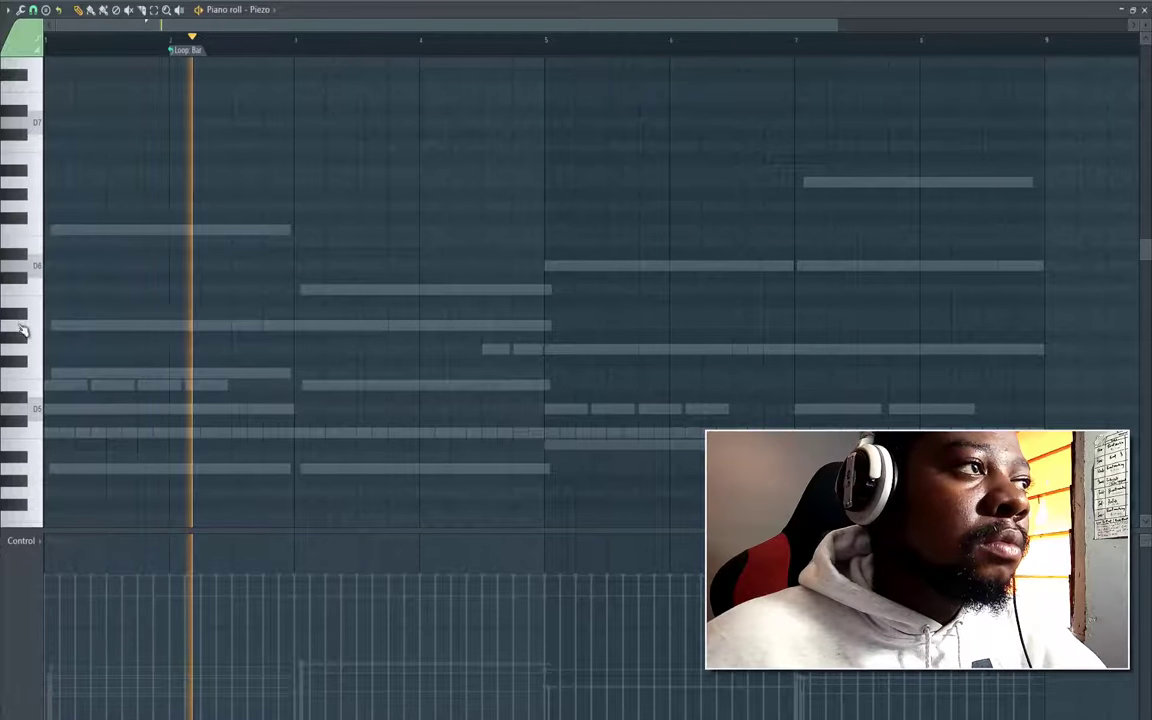
key("space")
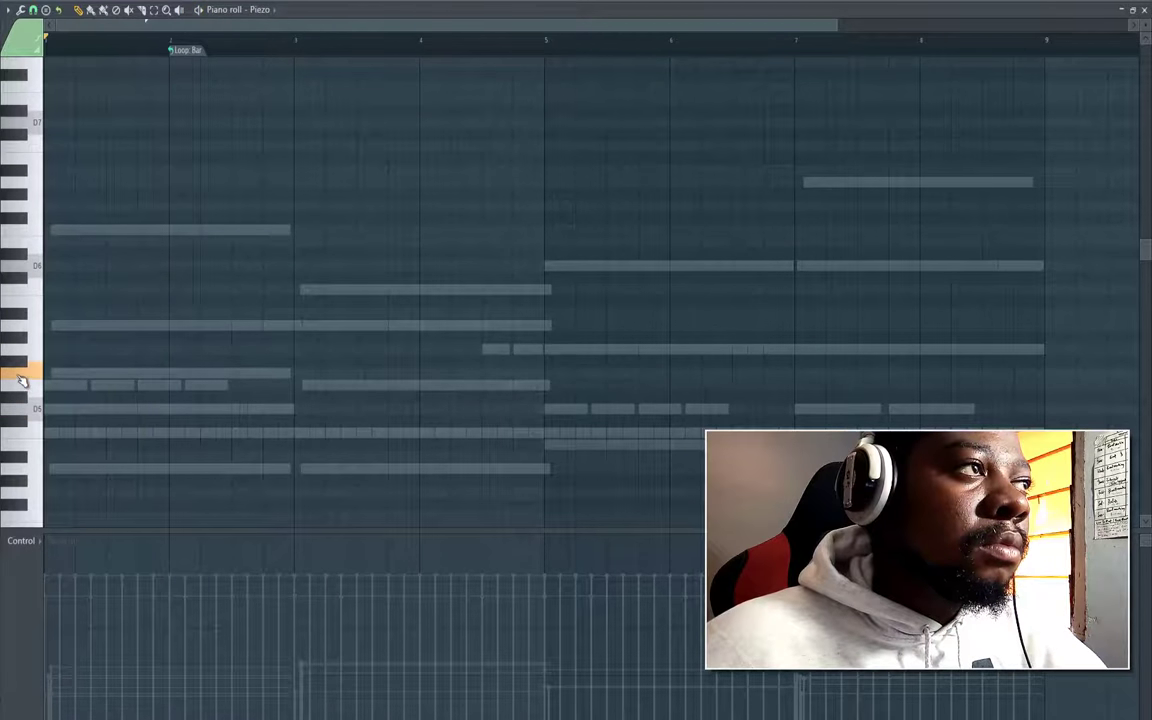
Place a short A5 note at the end of bar 1 in the Piezo piano roll and turn off its looping
key("space")
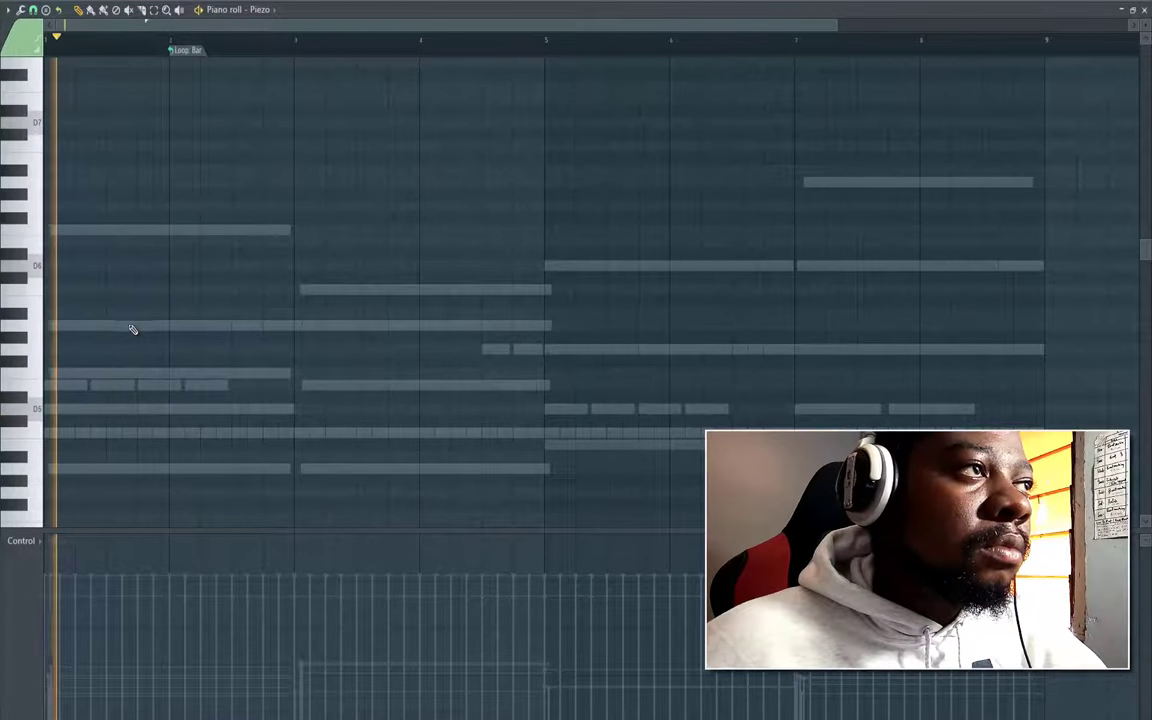
left_click(119, 325)
key("space")
left_click_drag(126, 325, 160, 327)
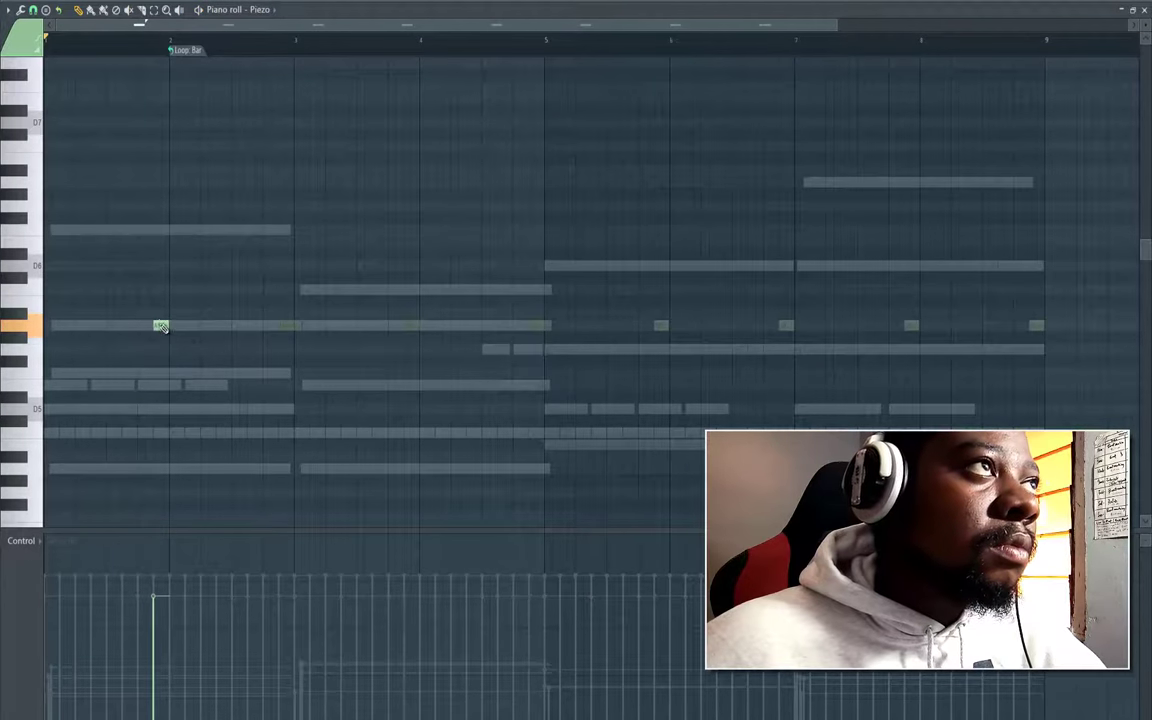
left_click(190, 53)
left_click(216, 72)
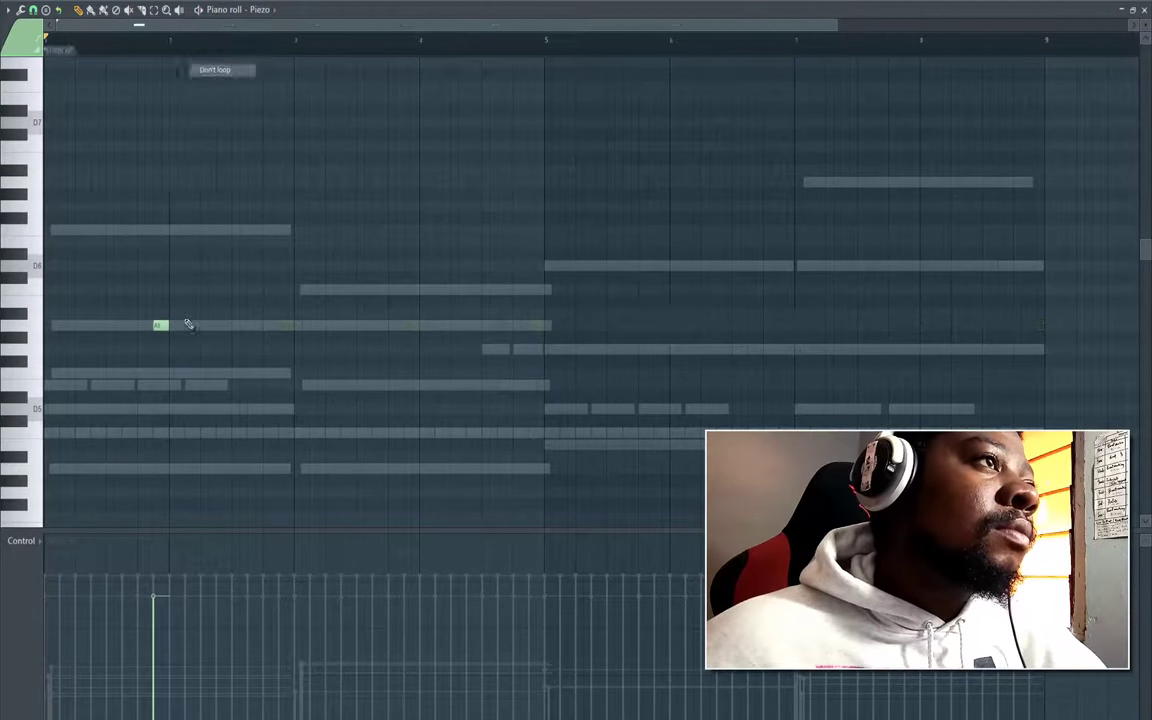
Replace the A5 note with a short A6 note at the start of bar 2 and add a short E6 note after it
key("space")
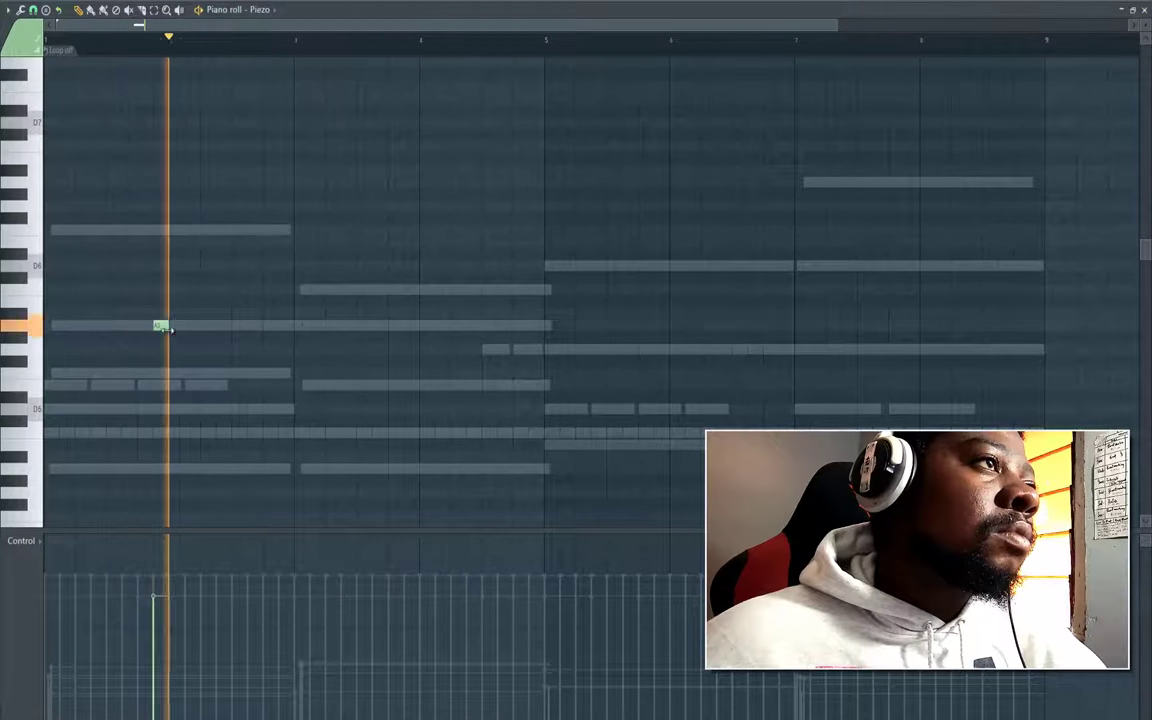
right_click(163, 327)
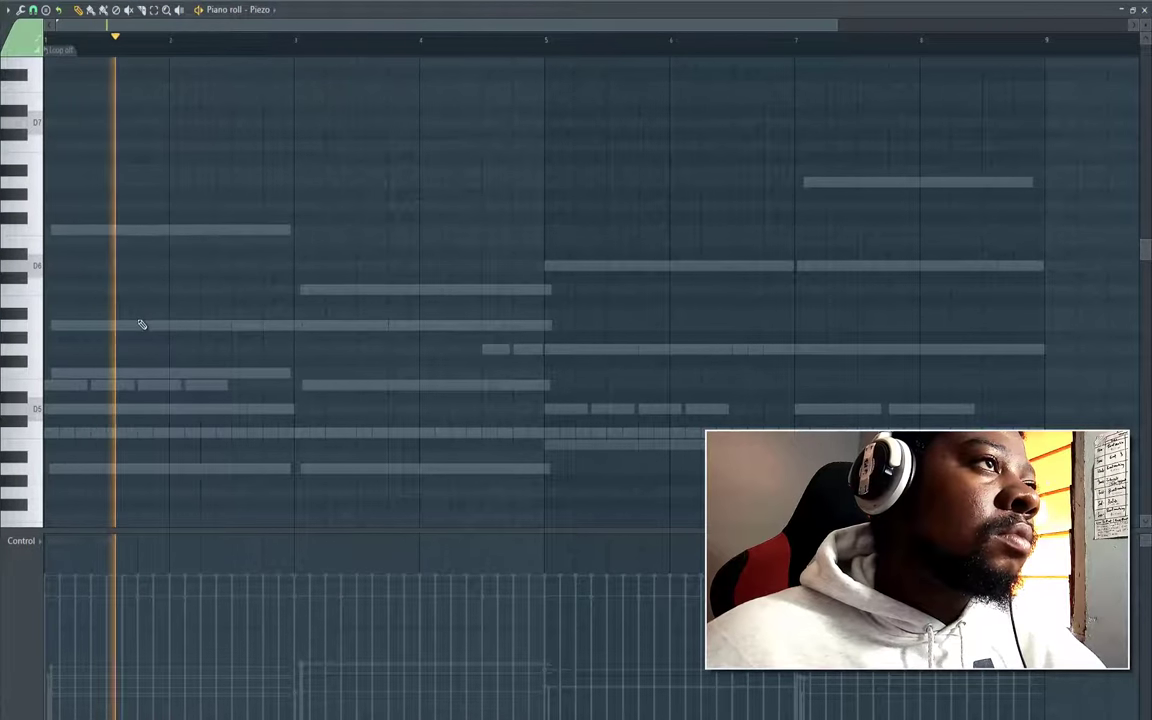
key("space")
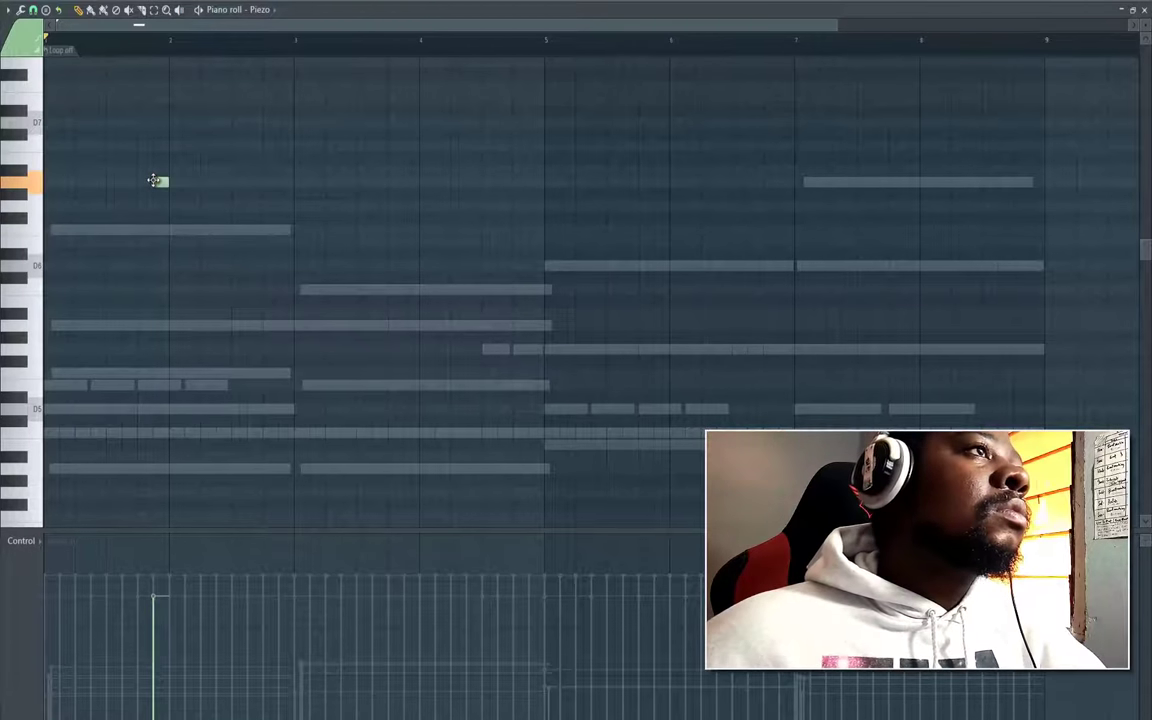
key("space")
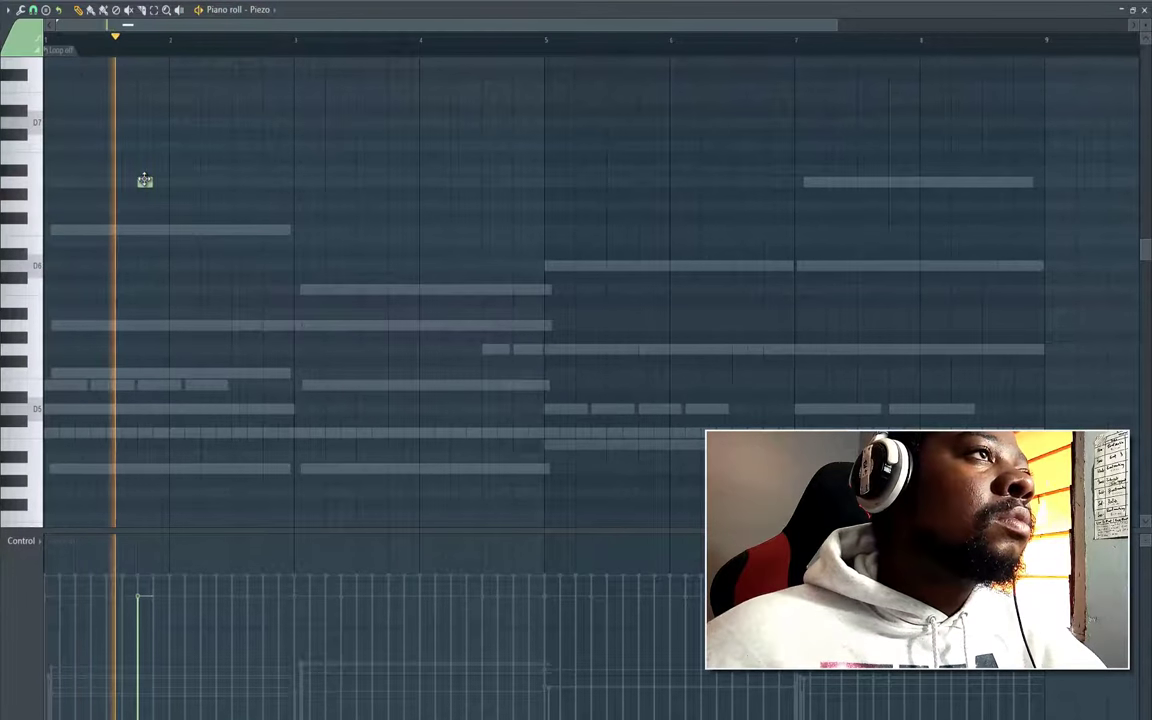
left_click(174, 182)
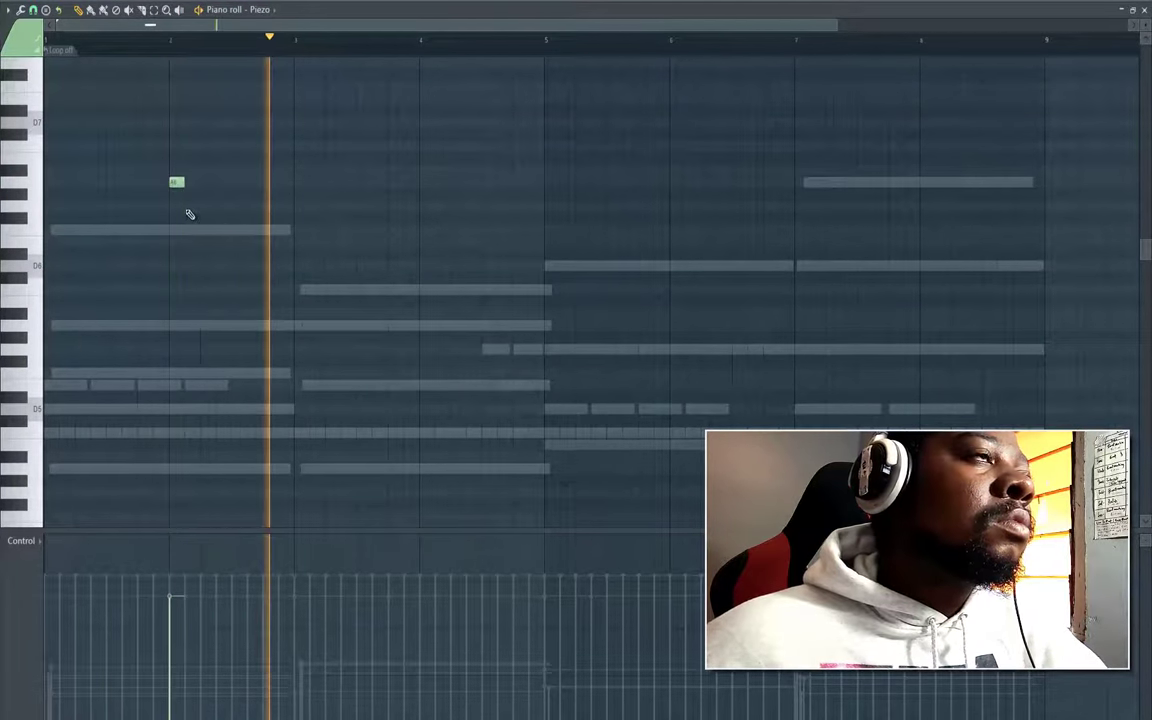
key("space")
key("space")
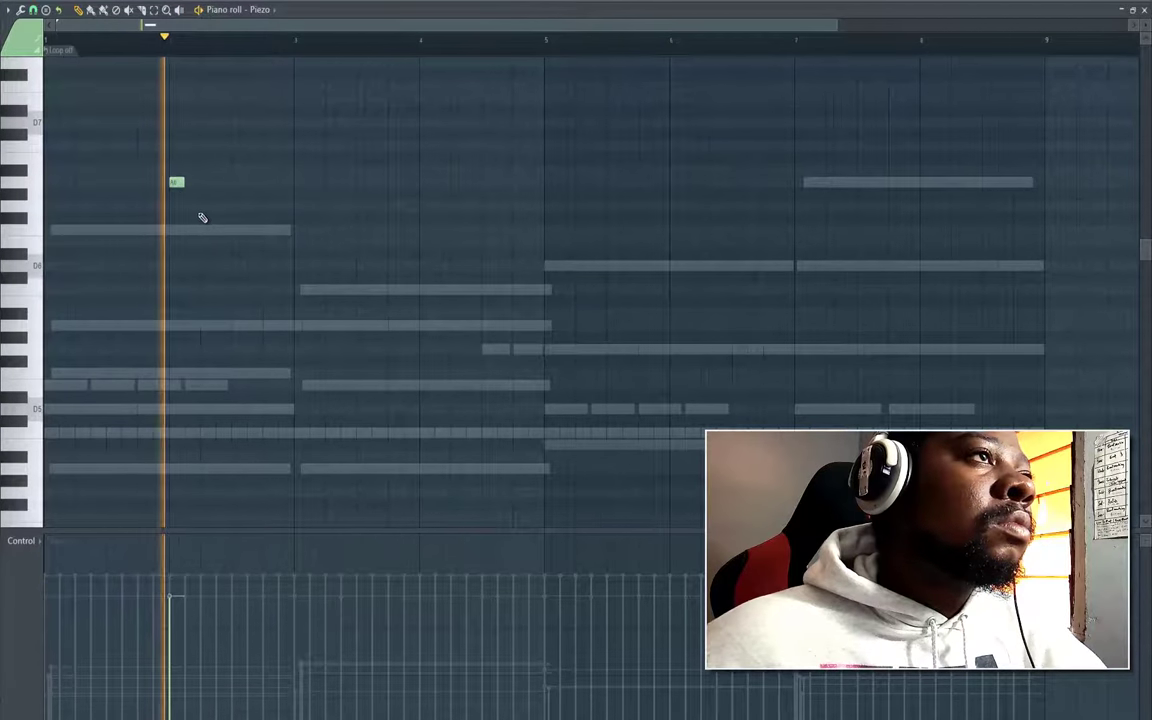
key("space")
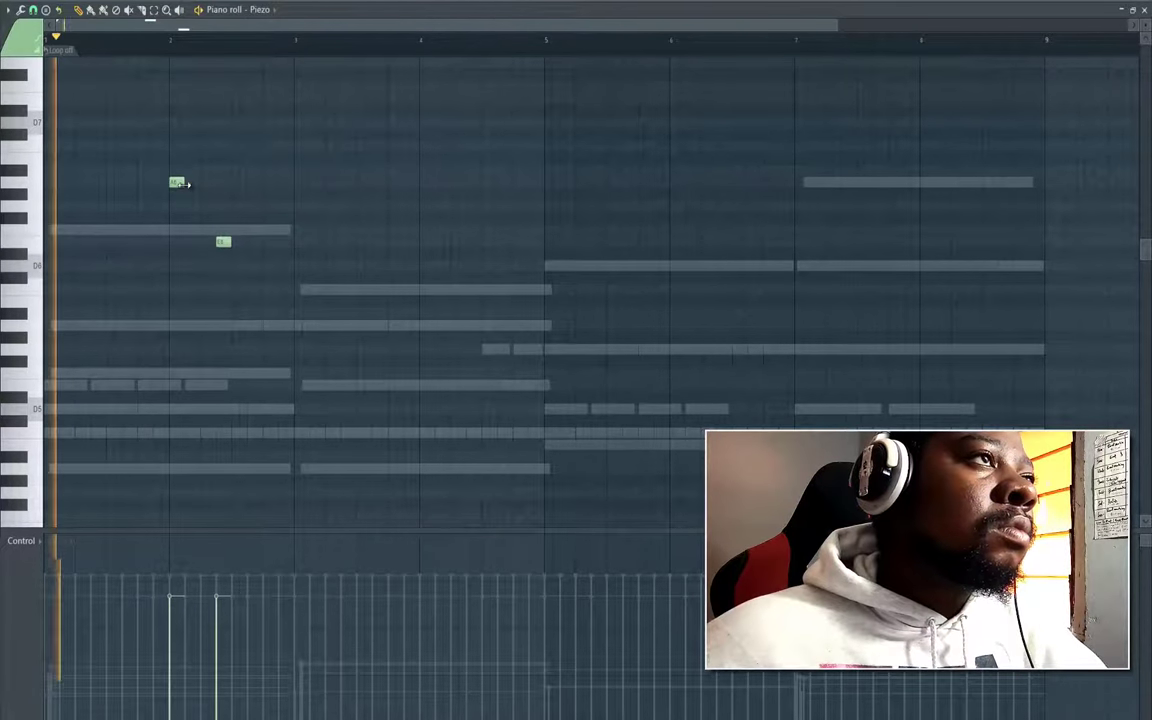
Lengthen the A6 and E6 notes to about one and a half beats each and add a one-beat D6 note ending bar 2
key("space")
left_click_drag(184, 183, 216, 198)
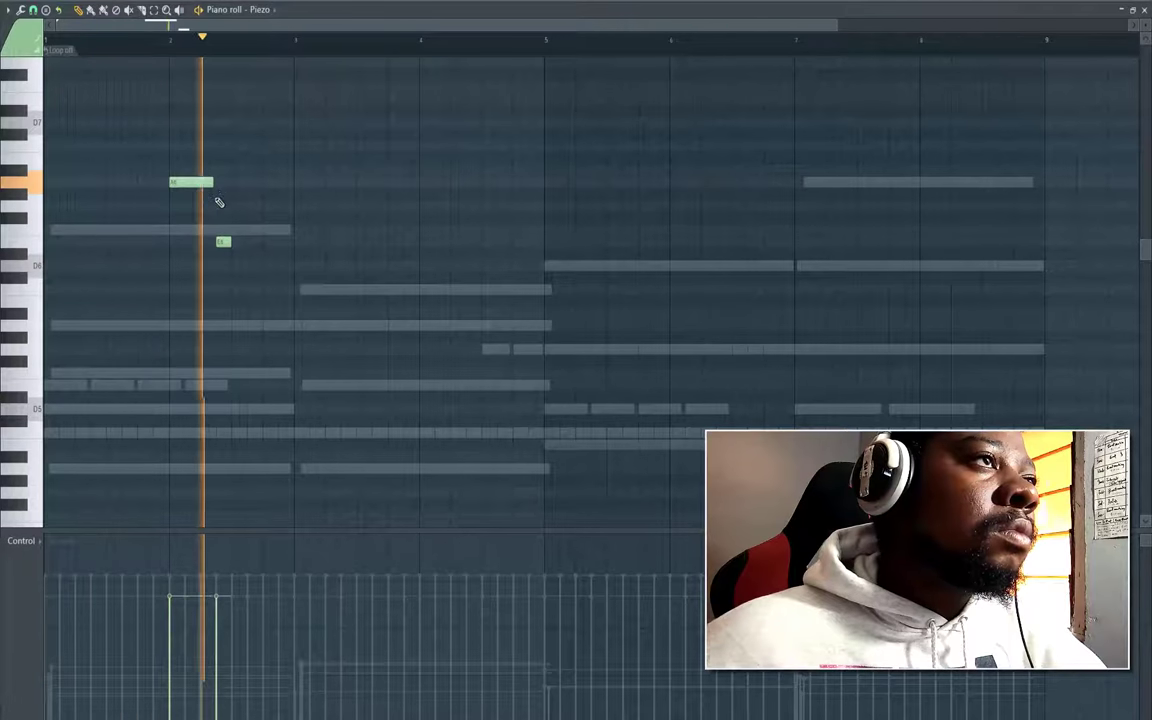
left_click_drag(229, 243, 291, 268)
key("space")
key("space")
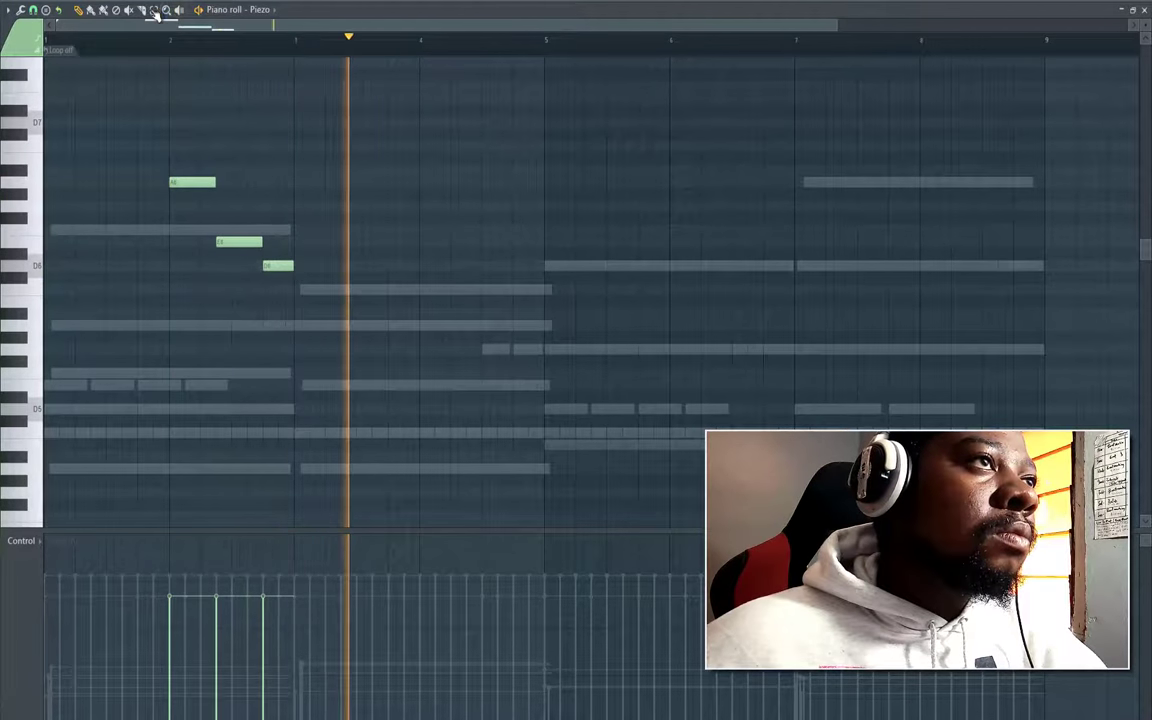
Fill bar 4 with a descending G6, E6 and D6 phrase in the same rhythm as bar 2, and play it back
key("space")
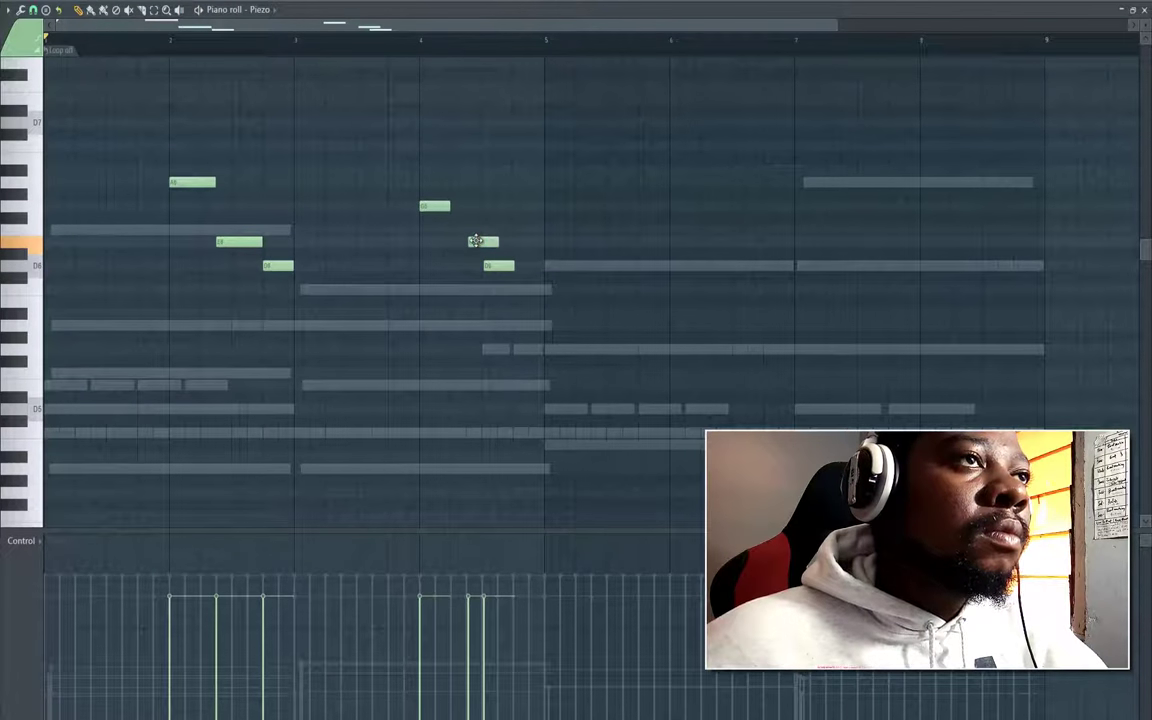
key("space")
left_click_drag(456, 207, 528, 269)
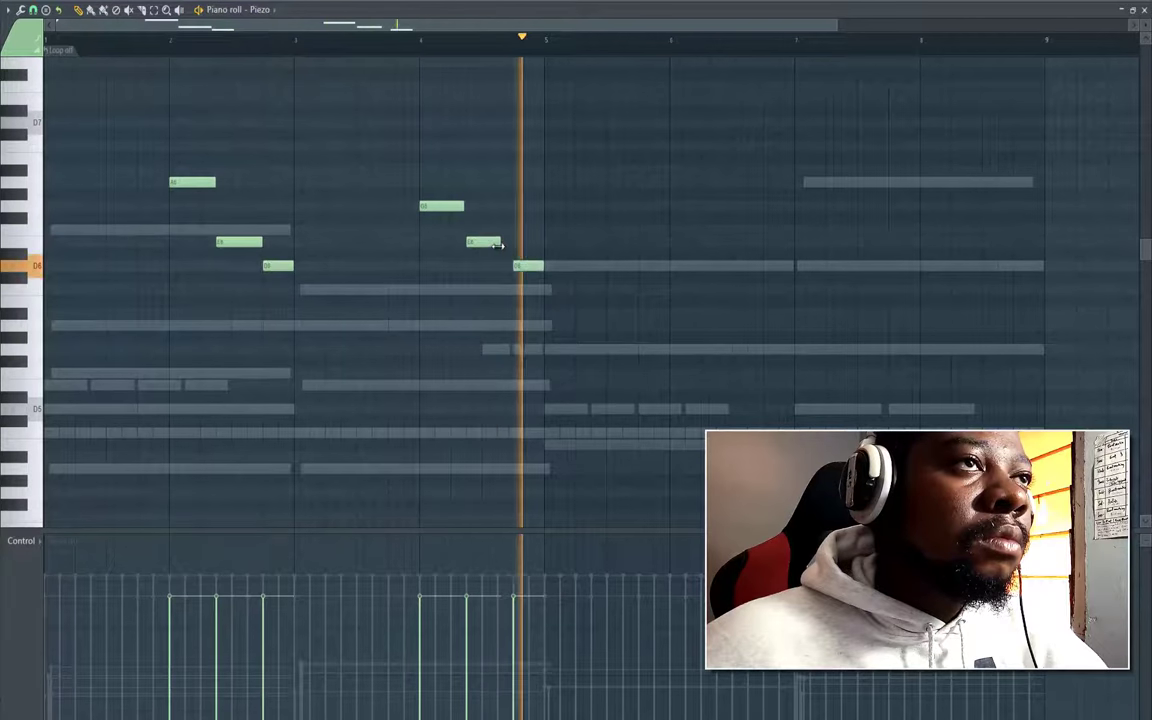
left_click_drag(500, 243, 512, 244)
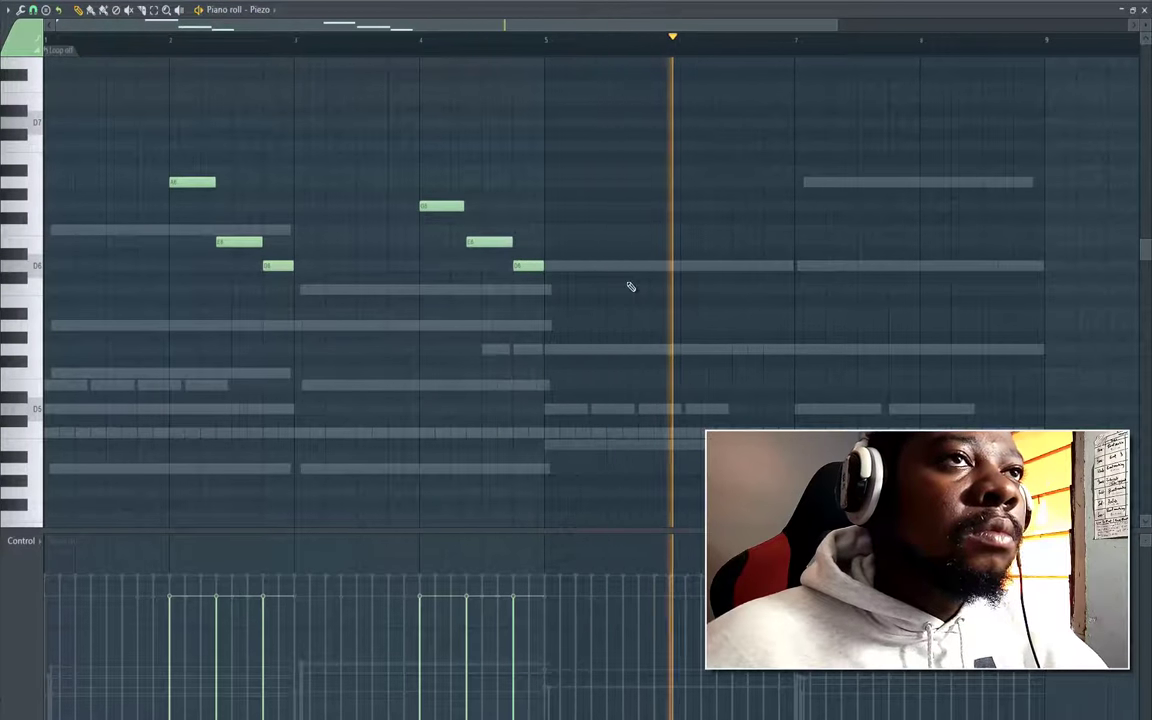
key("space")
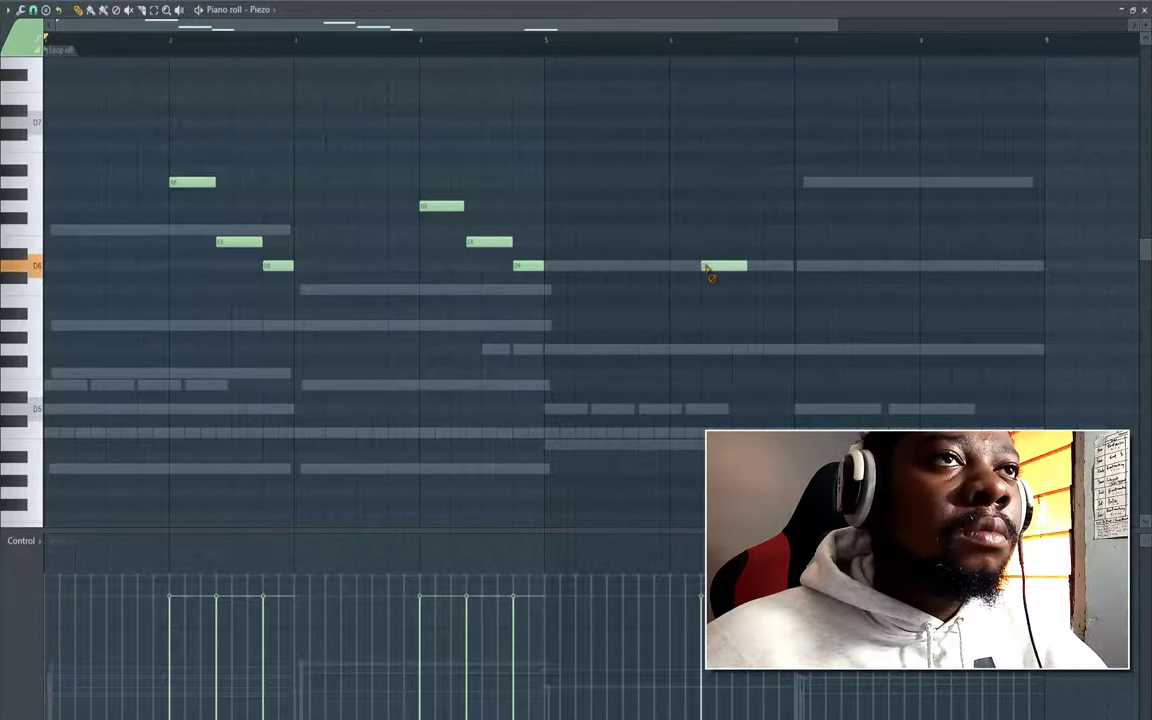
Add descending E6, B5 and A5 notes in bar 6, and one-beat A5 and G5 notes at the end of bar 8
left_click_drag(709, 243, 709, 245)
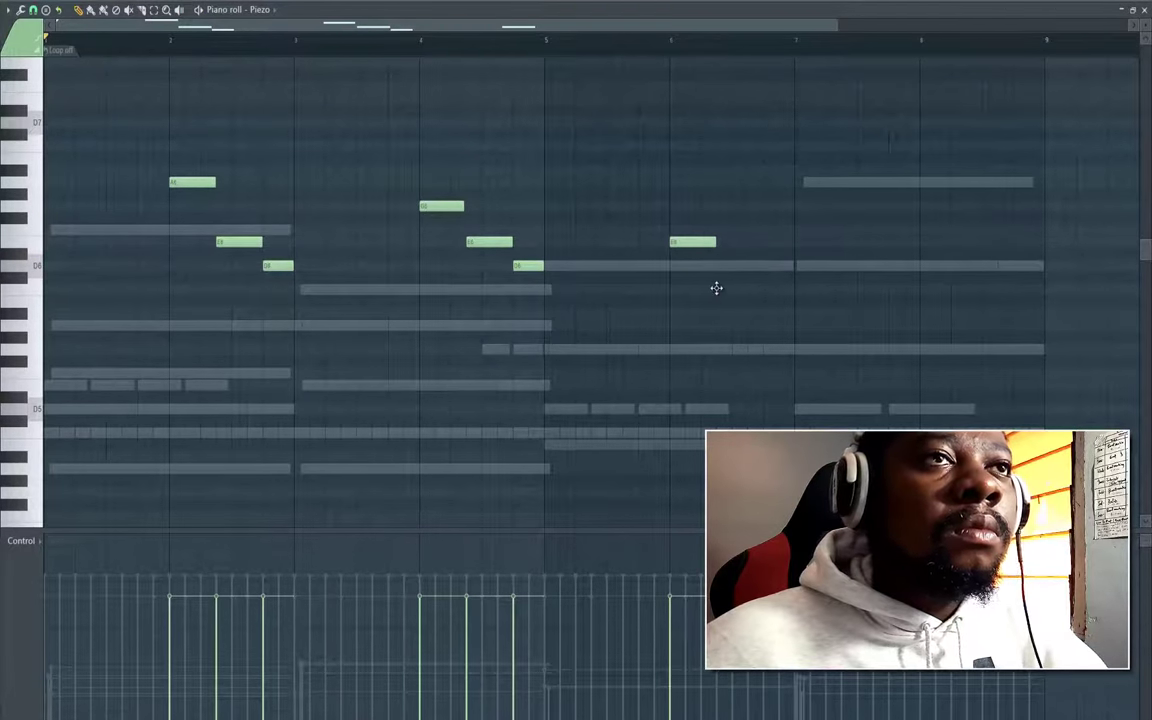
left_click_drag(725, 303, 729, 314)
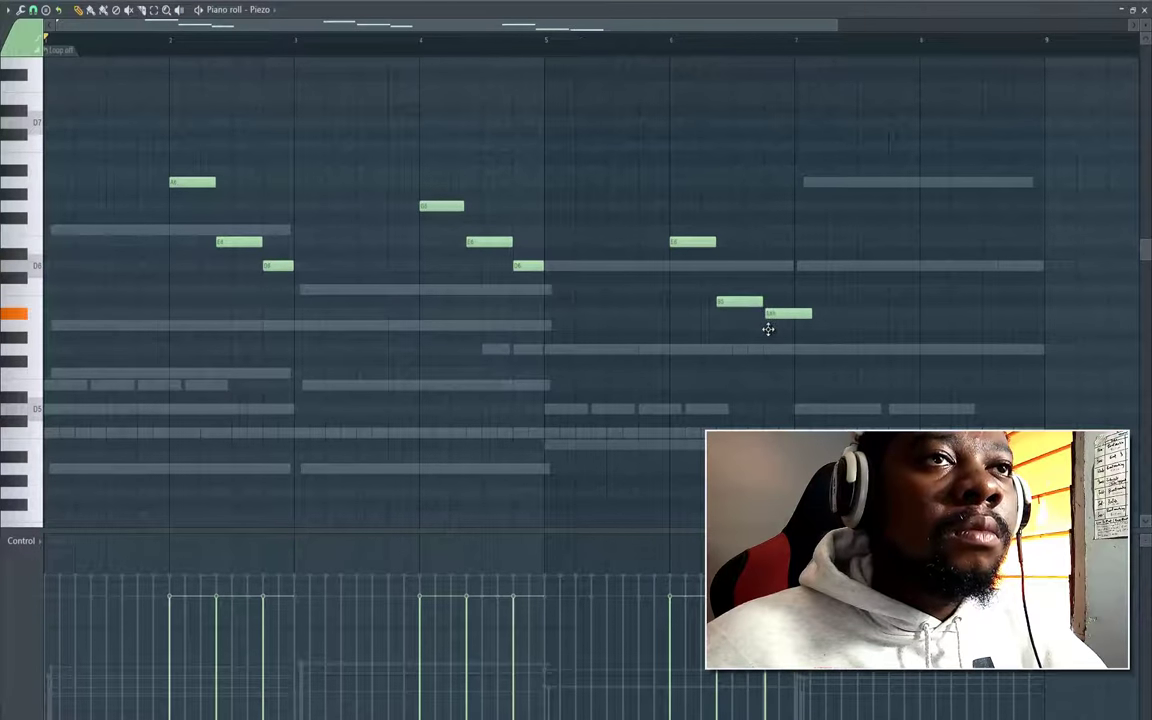
left_click_drag(768, 329, 765, 327)
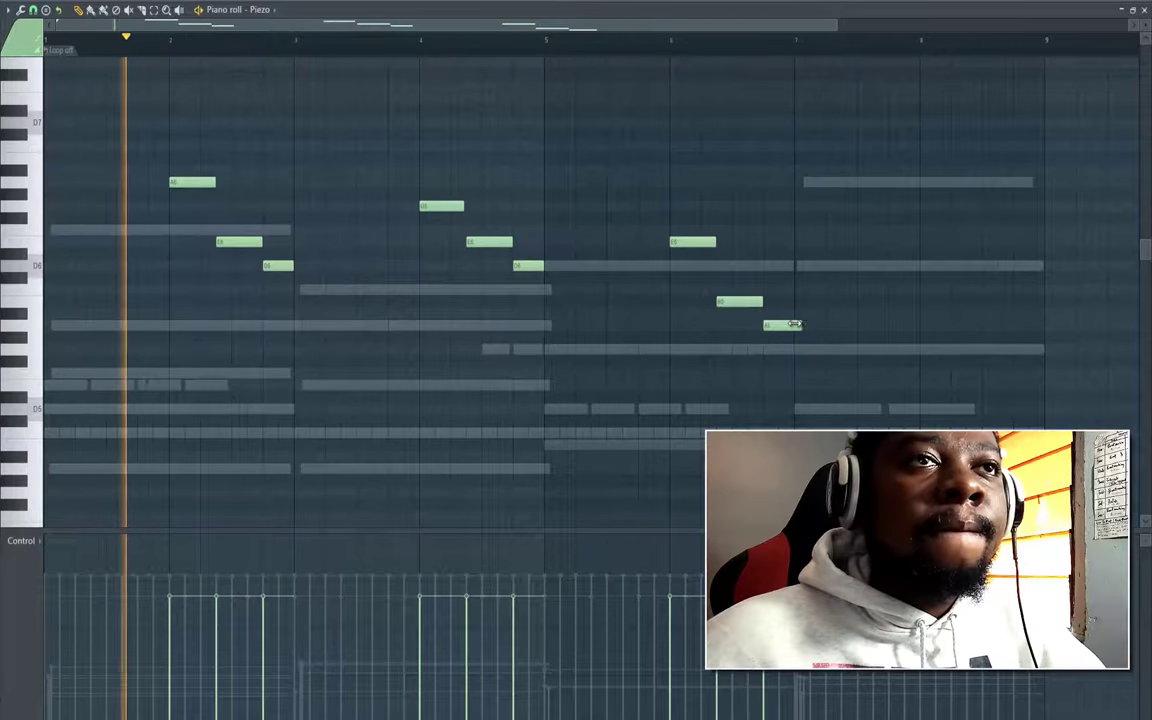
left_click_drag(804, 324, 793, 324)
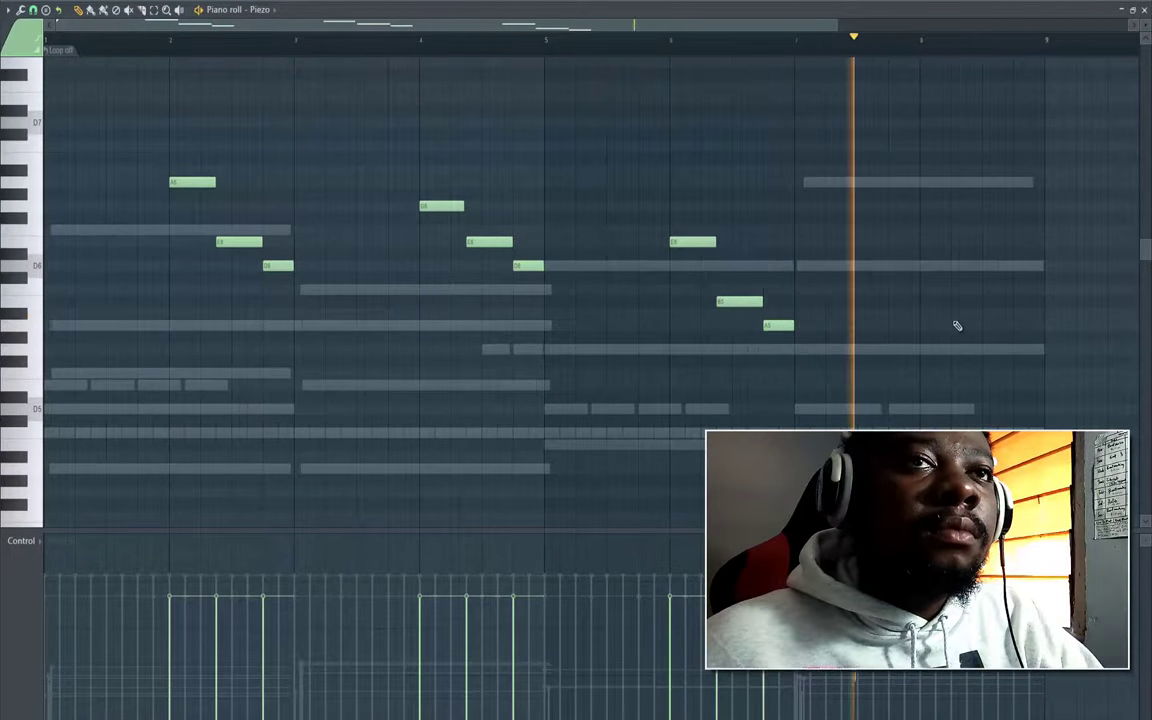
left_click(984, 313)
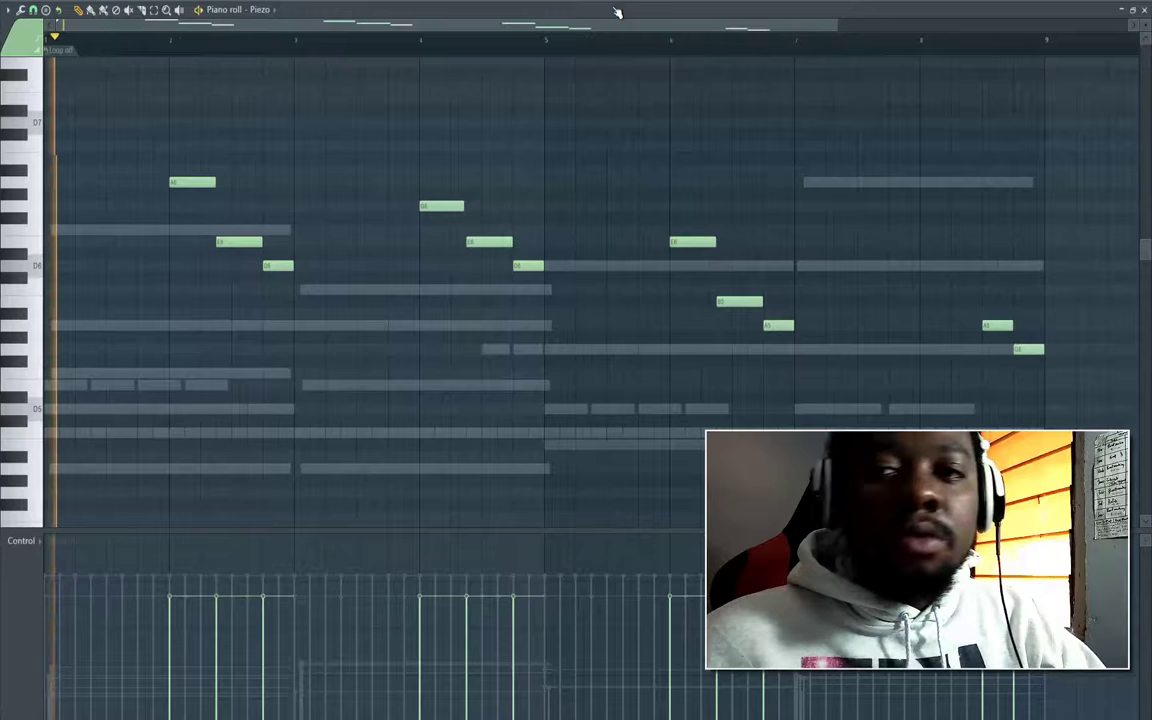
key("space")
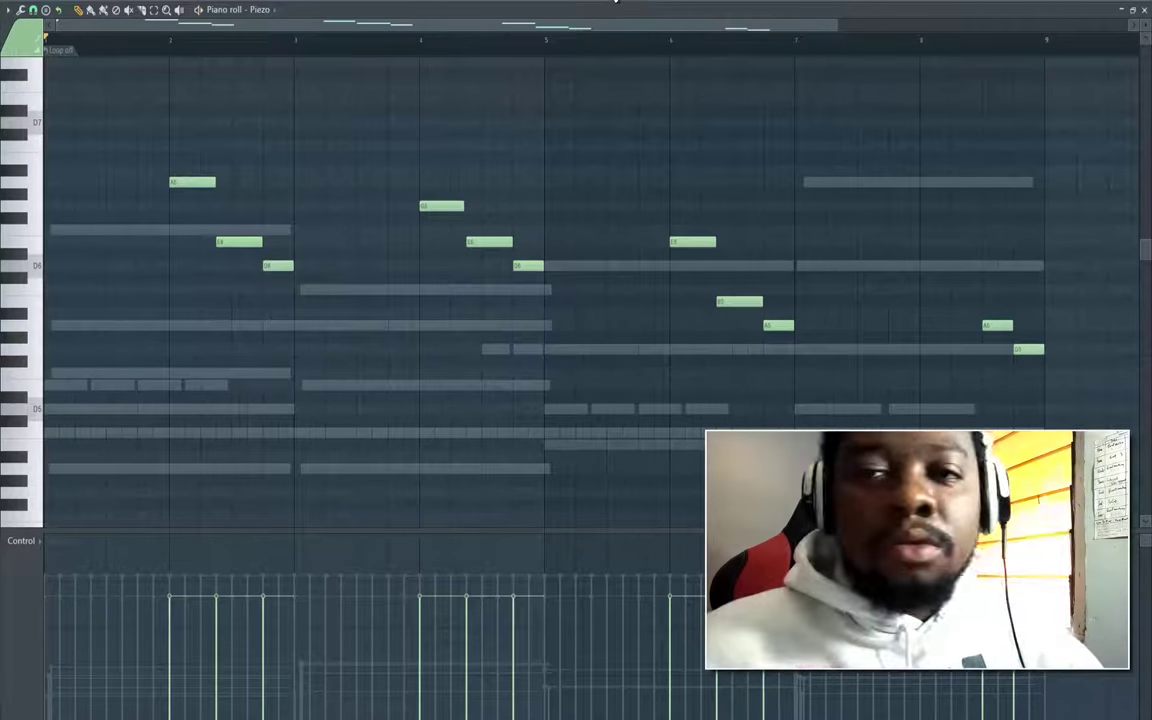
Replace the Piezo channel's instrument with Harmor and load its Pluck Piano E preset
left_click(612, 1)
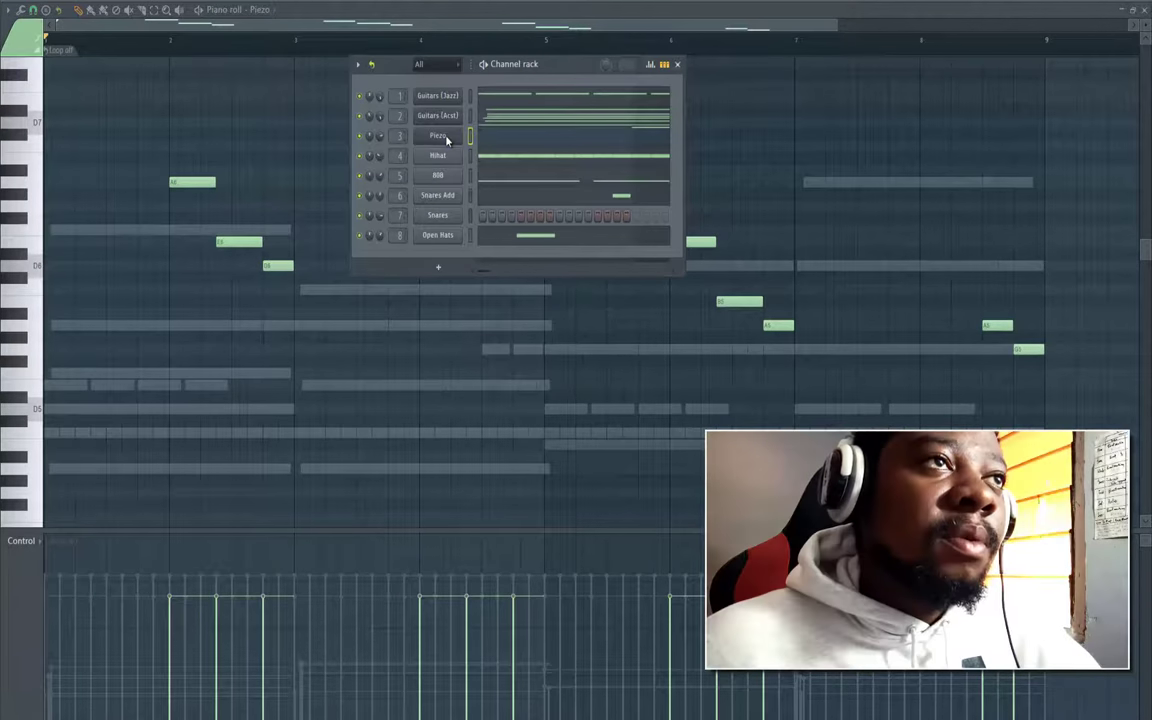
right_click(455, 134)
mouse_move(503, 240)
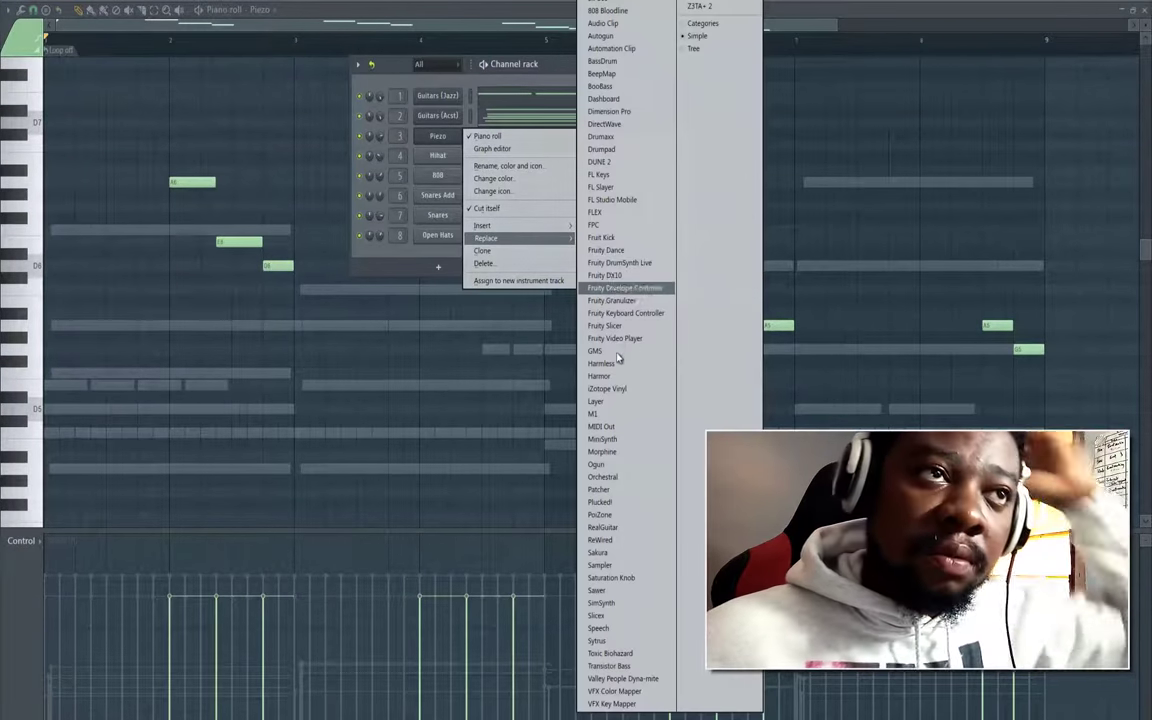
left_click(608, 376)
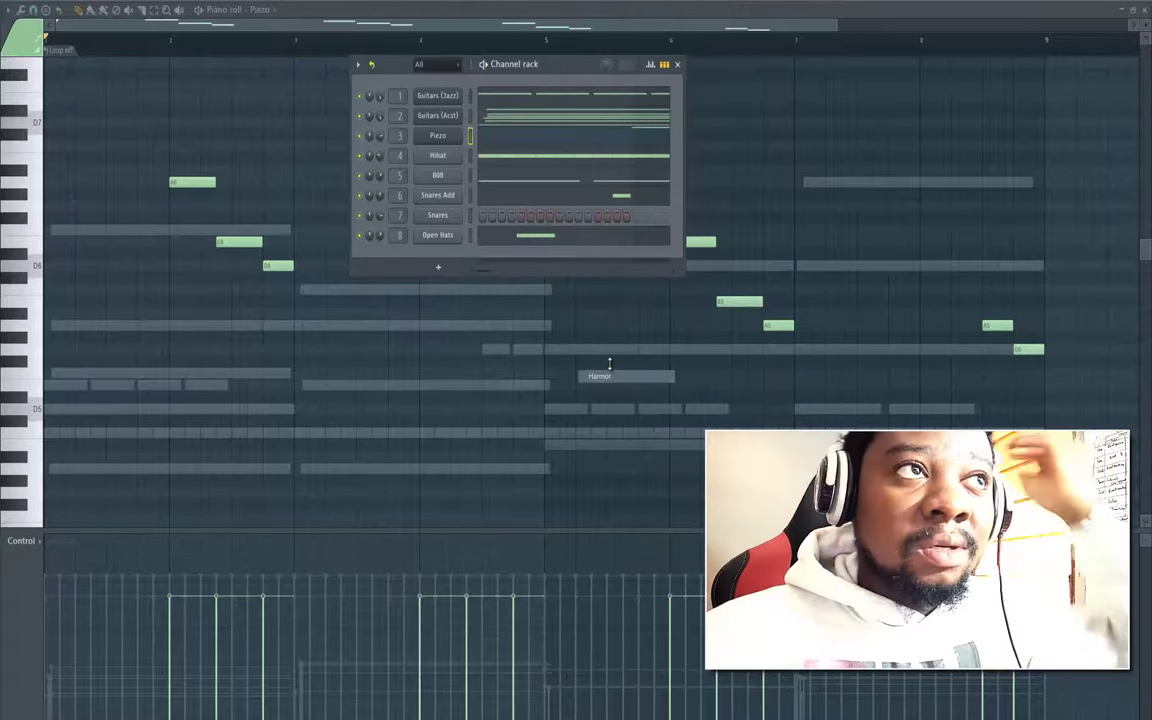
right_click(656, 141)
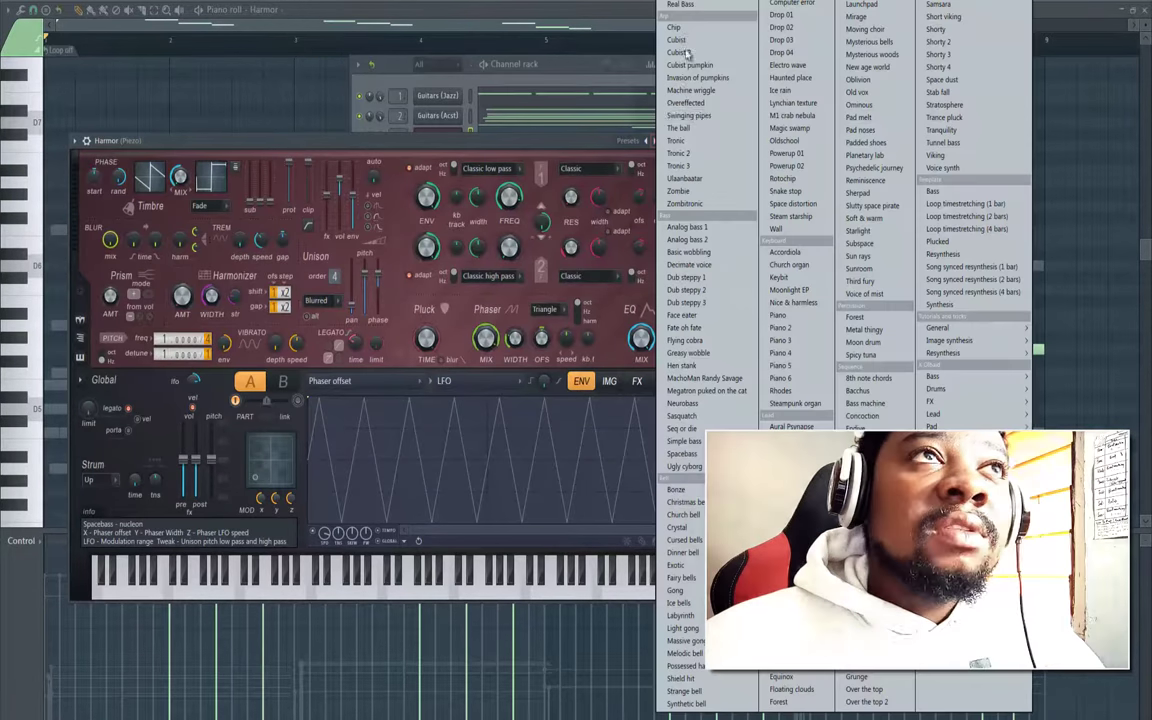
left_click(676, 6)
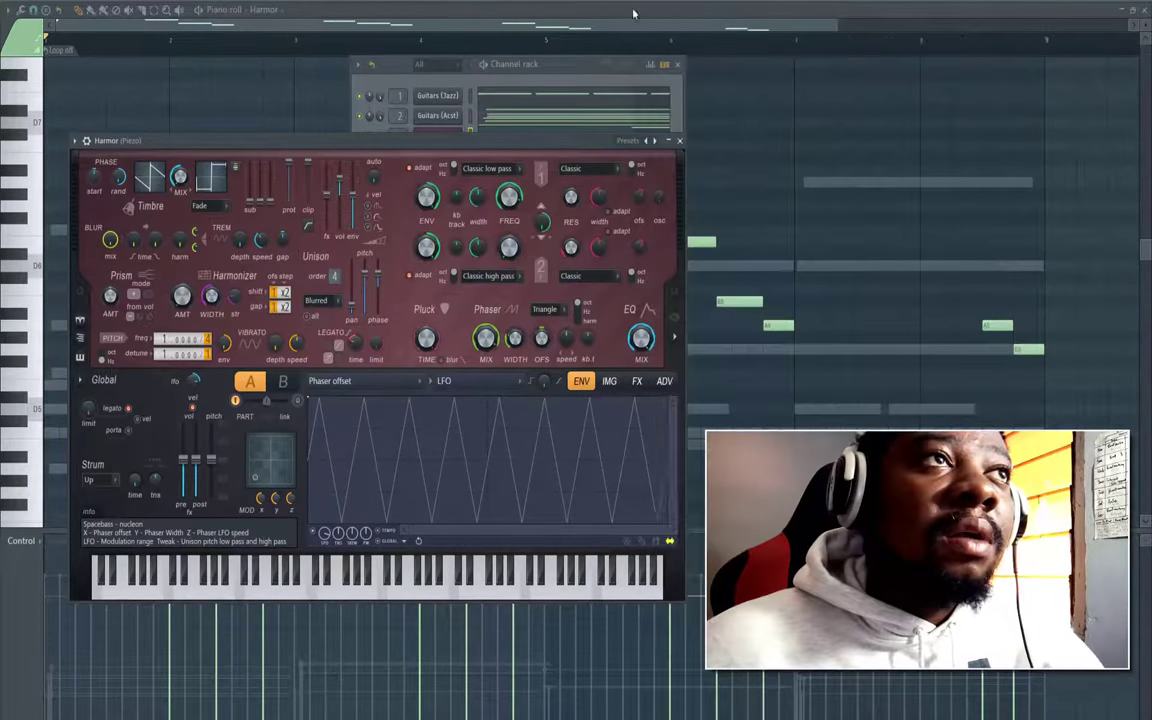
left_click_drag(425, 141, 432, 214)
Rename the Harmor channel as Keys and play the beat
right_click(453, 137)
left_click(508, 165)
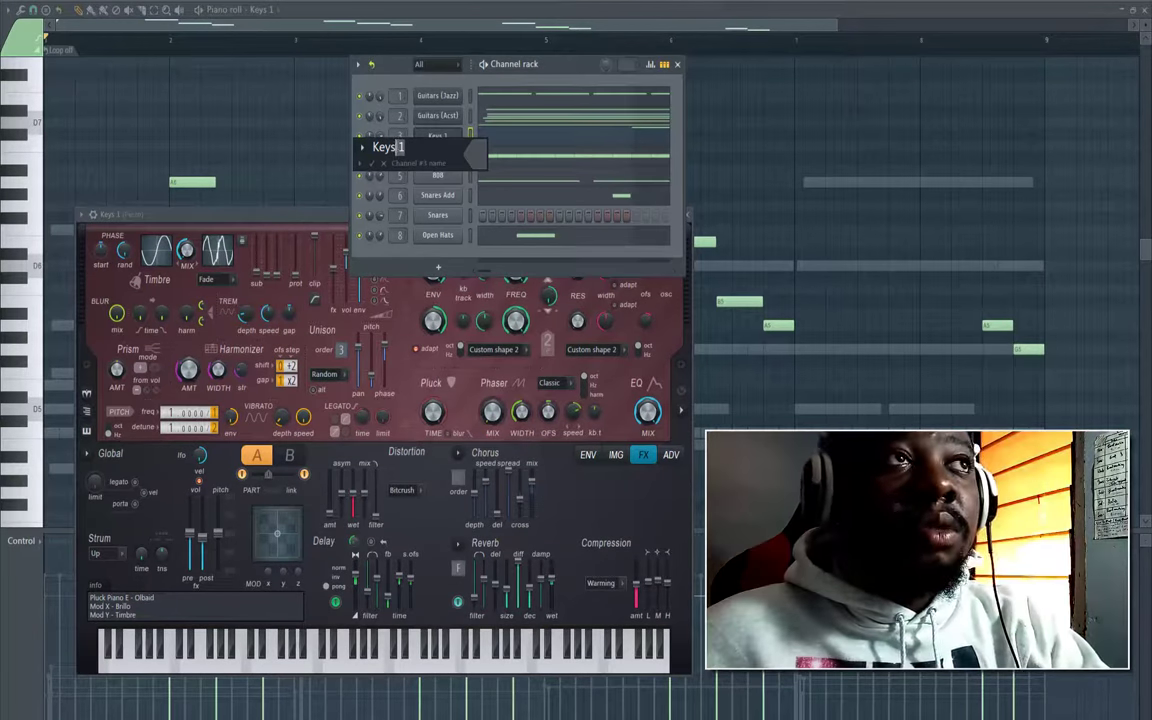
key("Return")
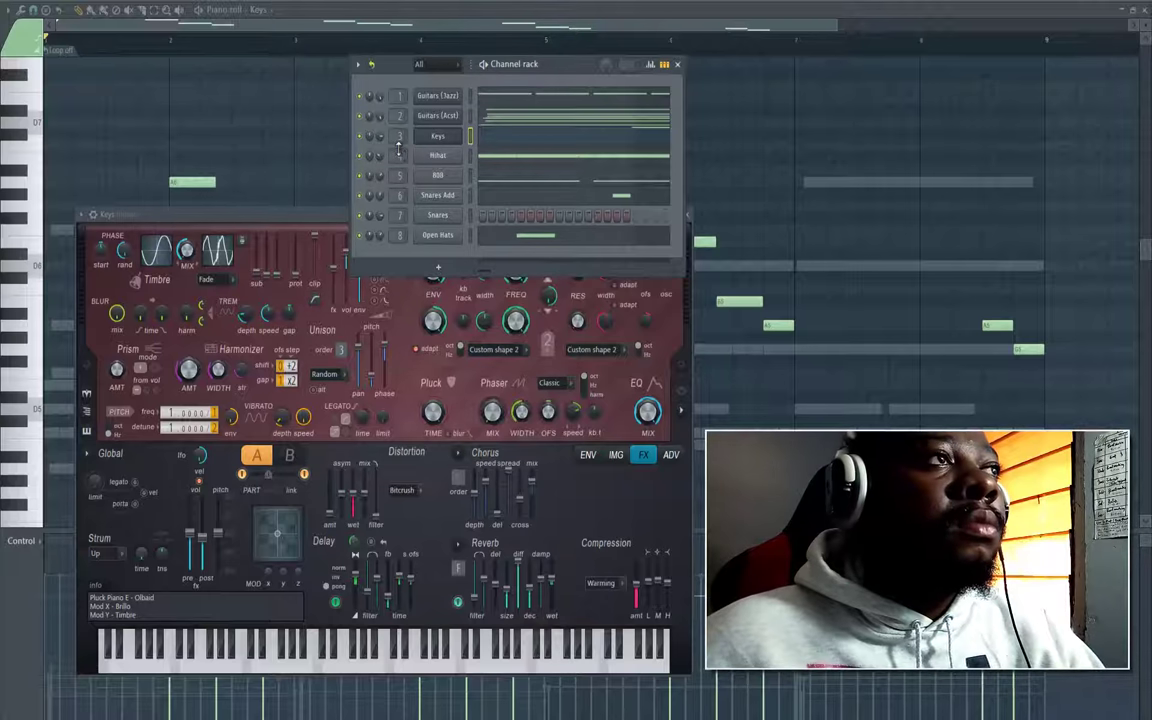
key("space")
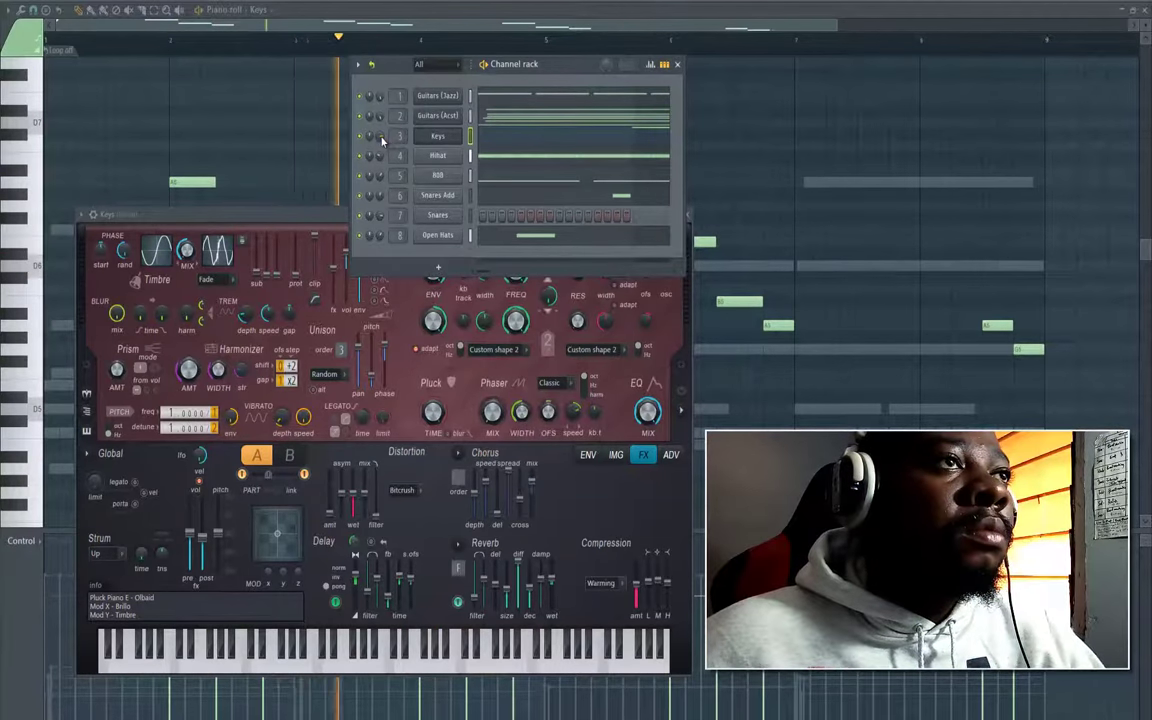
Open the Snares channel's piano roll and place a one-beat C5 note on the third beat of bar 1
right_click(437, 220)
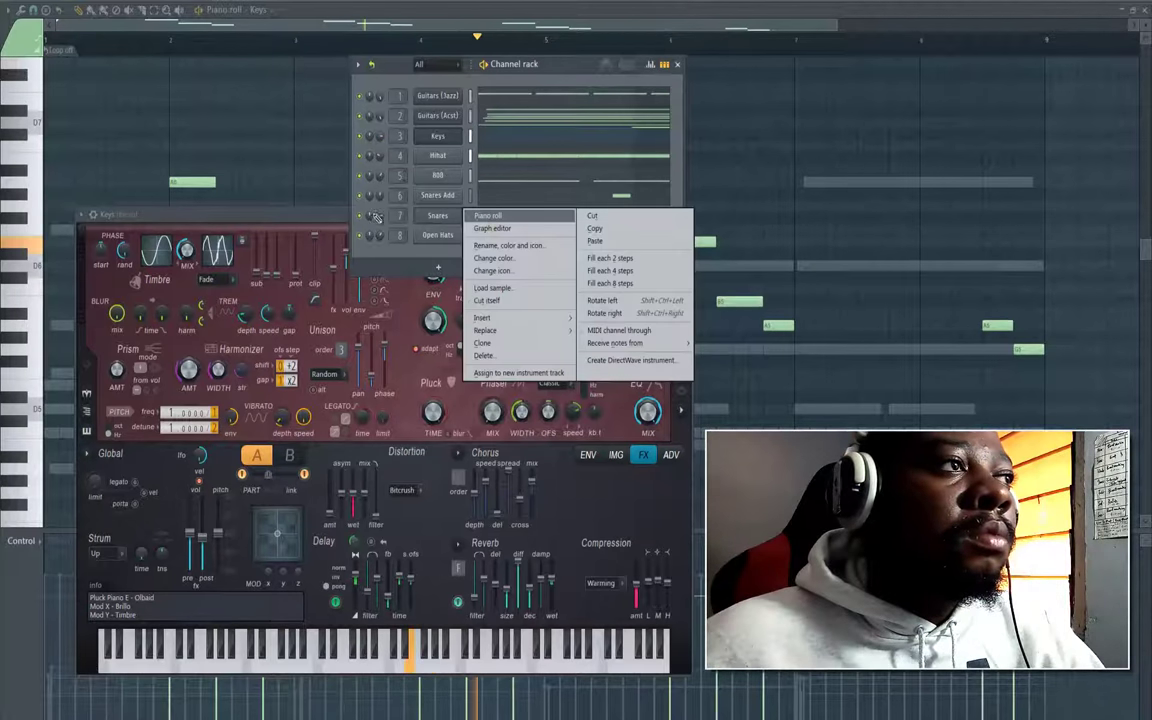
left_click(487, 216)
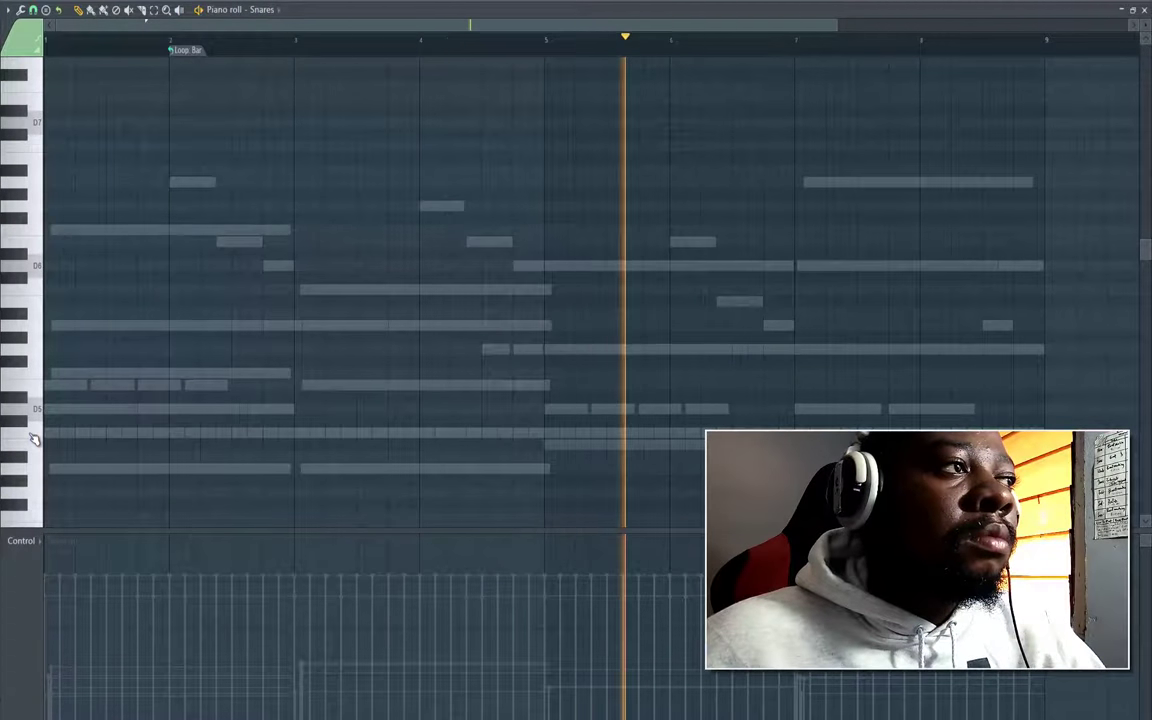
left_click(107, 432)
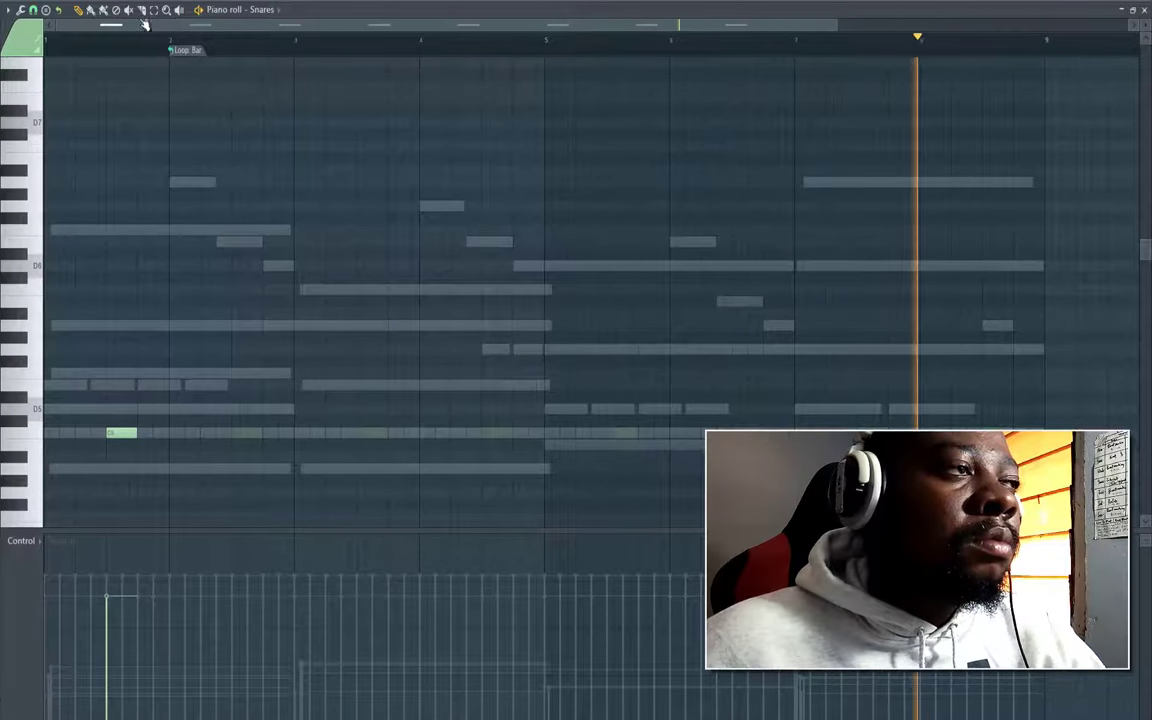
left_click(153, 12)
left_click(26, 436)
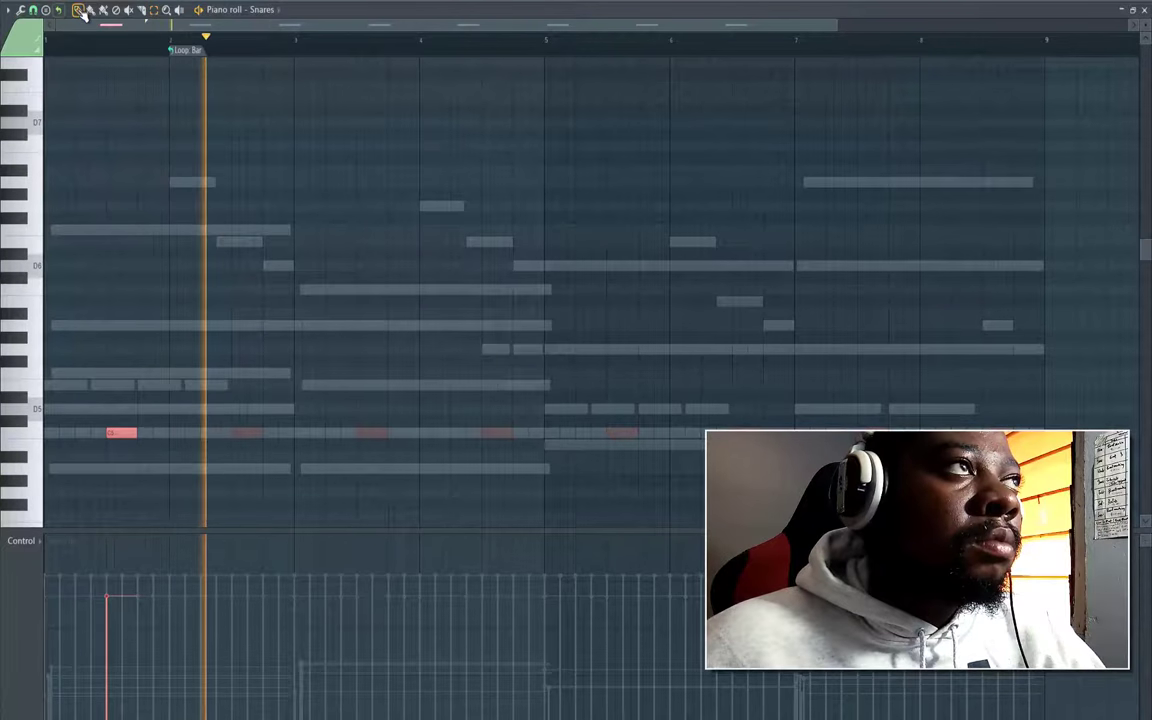
left_click(20, 10)
left_click(40, 98)
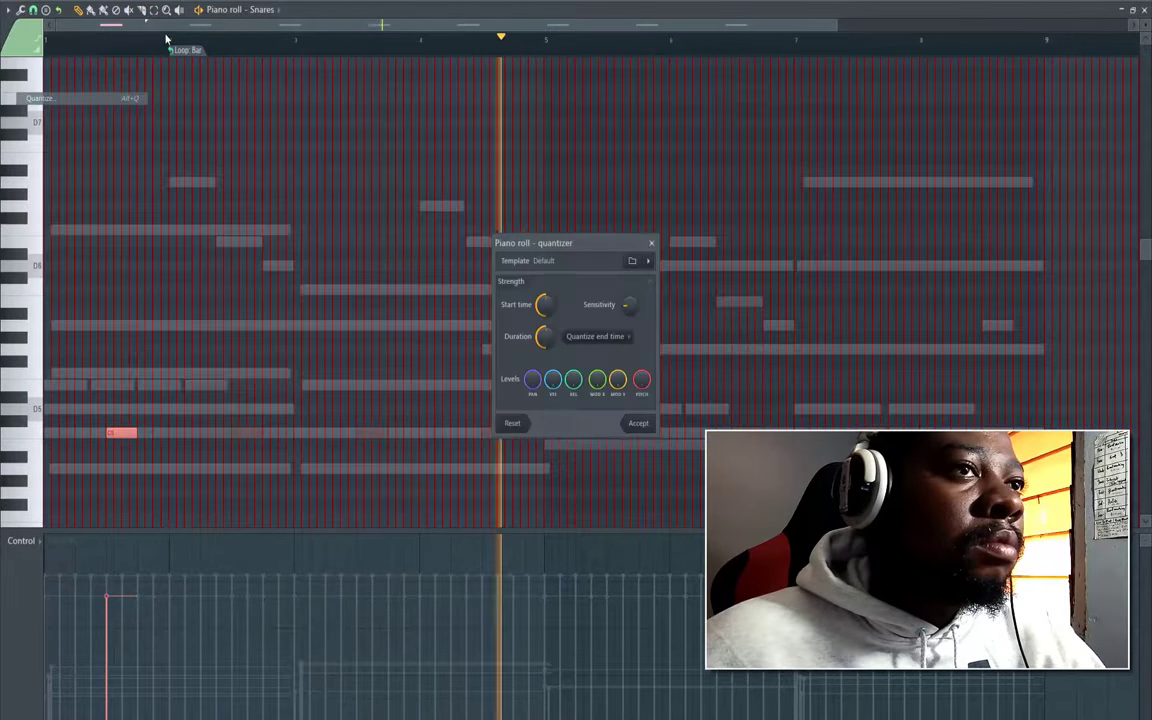
key("Escape")
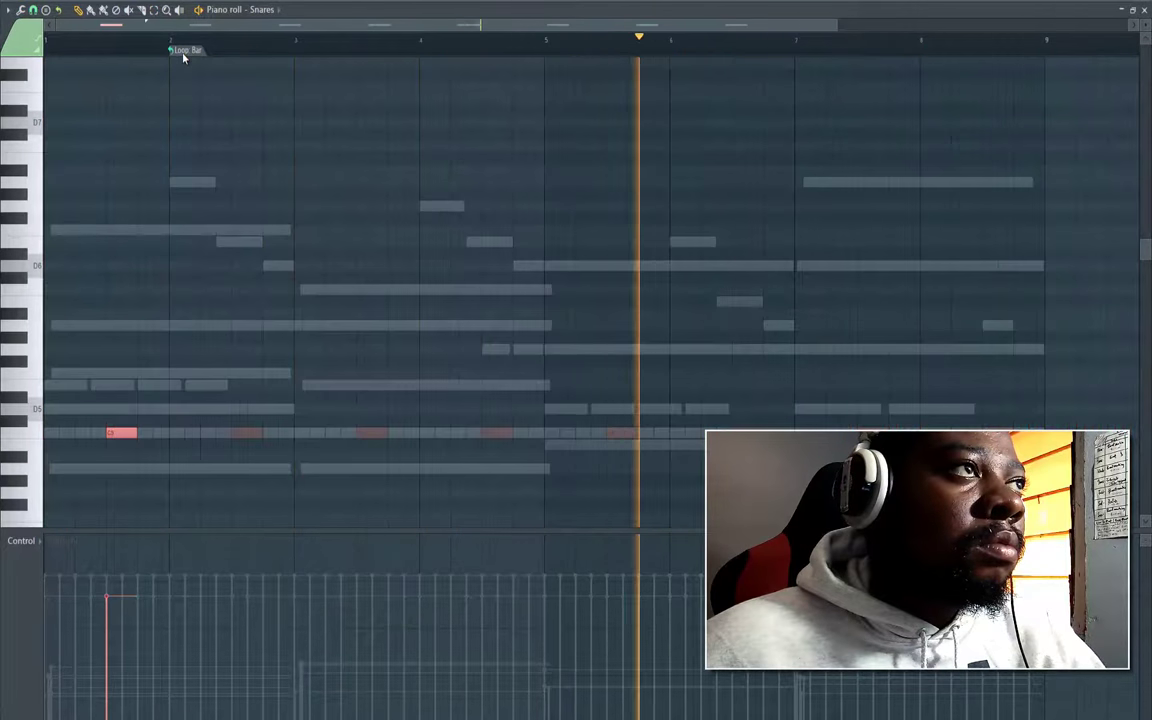
Burn the Snares one-bar loop into C5 notes through bar 8 and close its piano roll
left_click(183, 50)
left_click(216, 170)
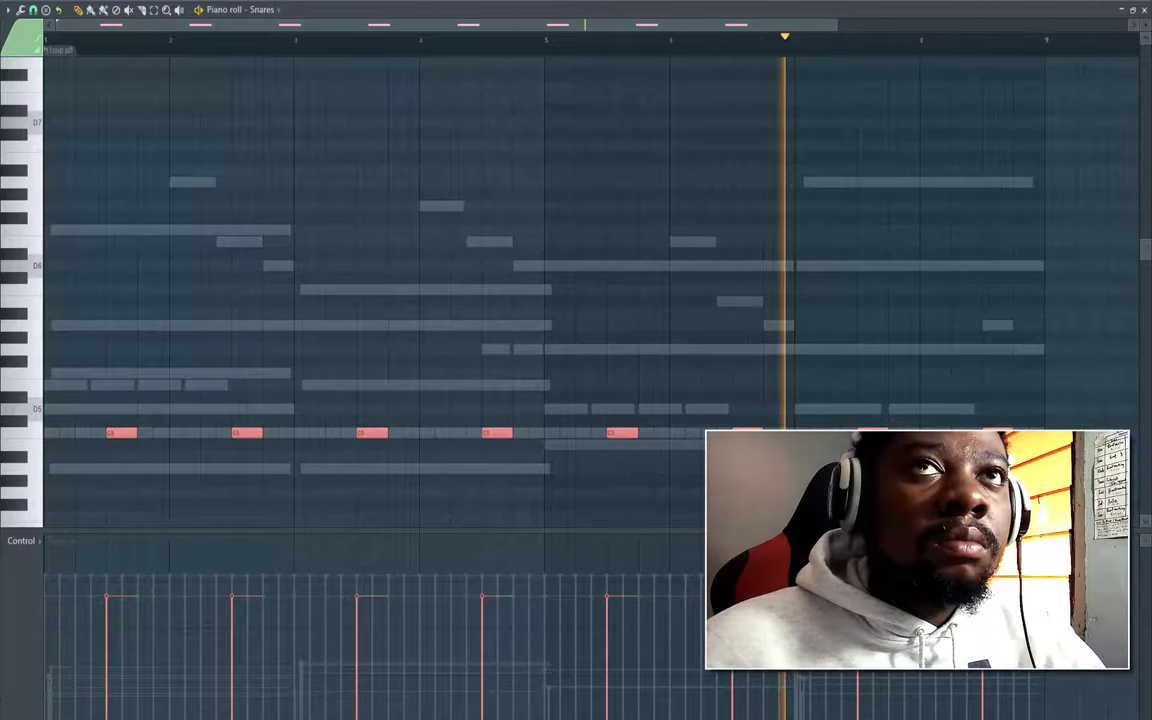
left_click(1121, 14)
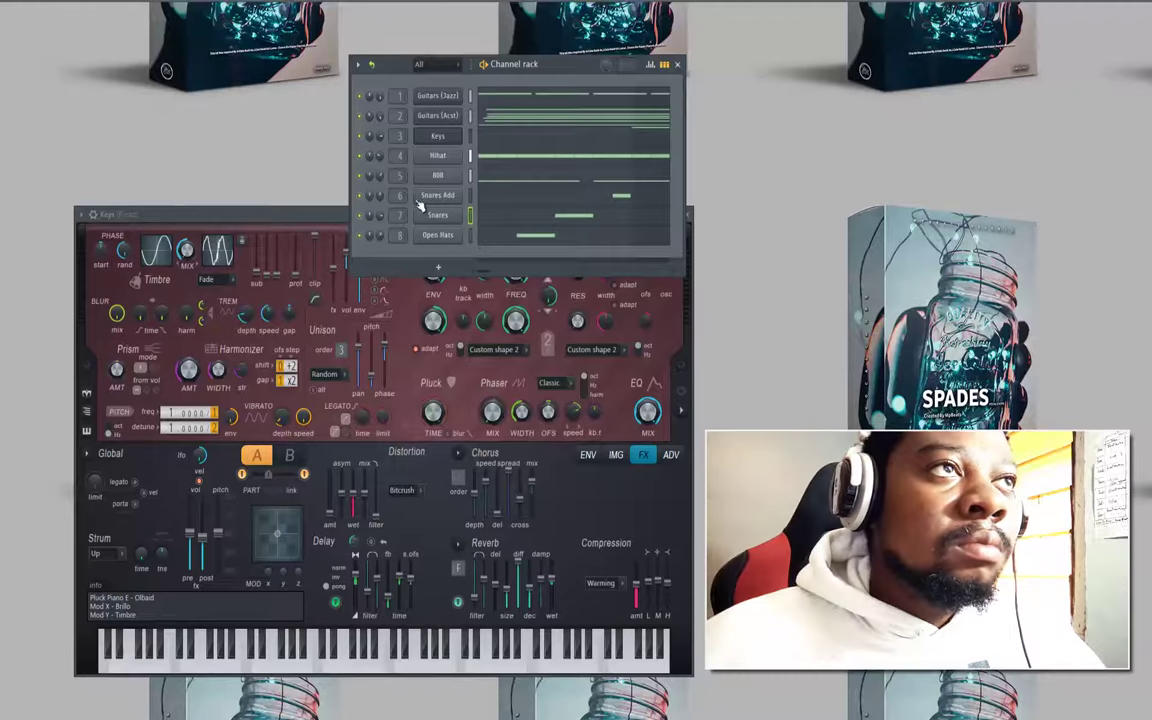
Duplicate the three C5 notes of the Snares Add channel from bars 1–4 into bars 5–8 and close its piano roll
right_click(463, 197)
left_click(490, 196)
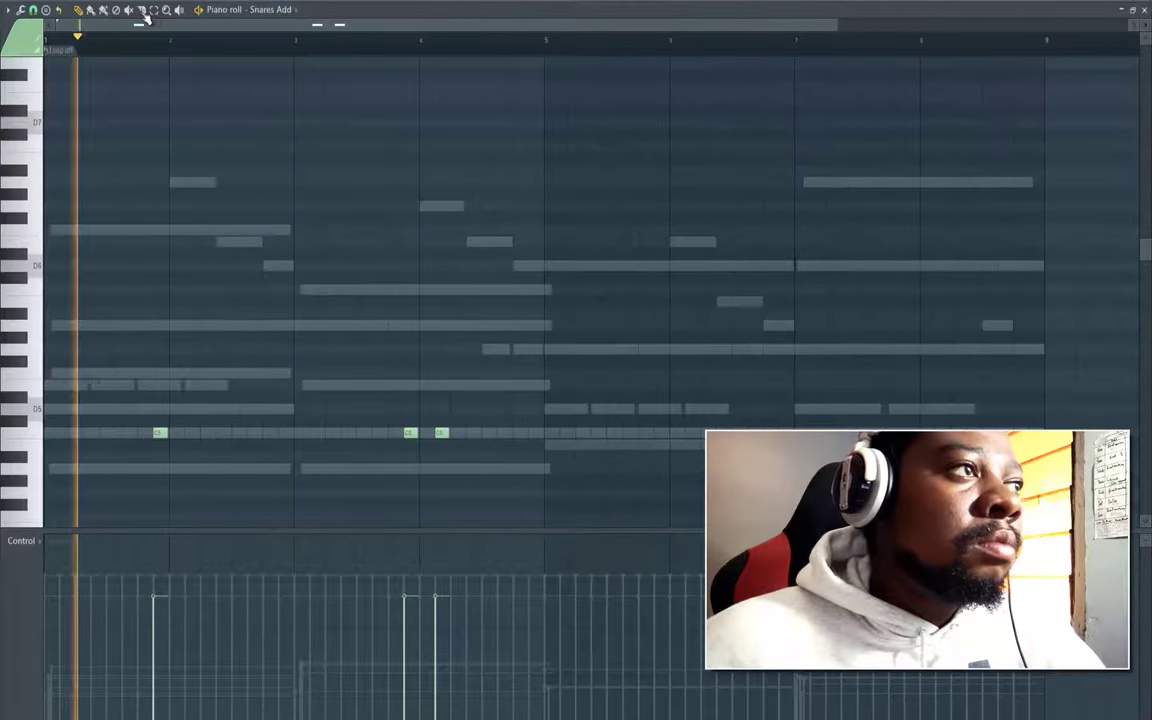
left_click(144, 12)
left_click(154, 11)
left_click(35, 436)
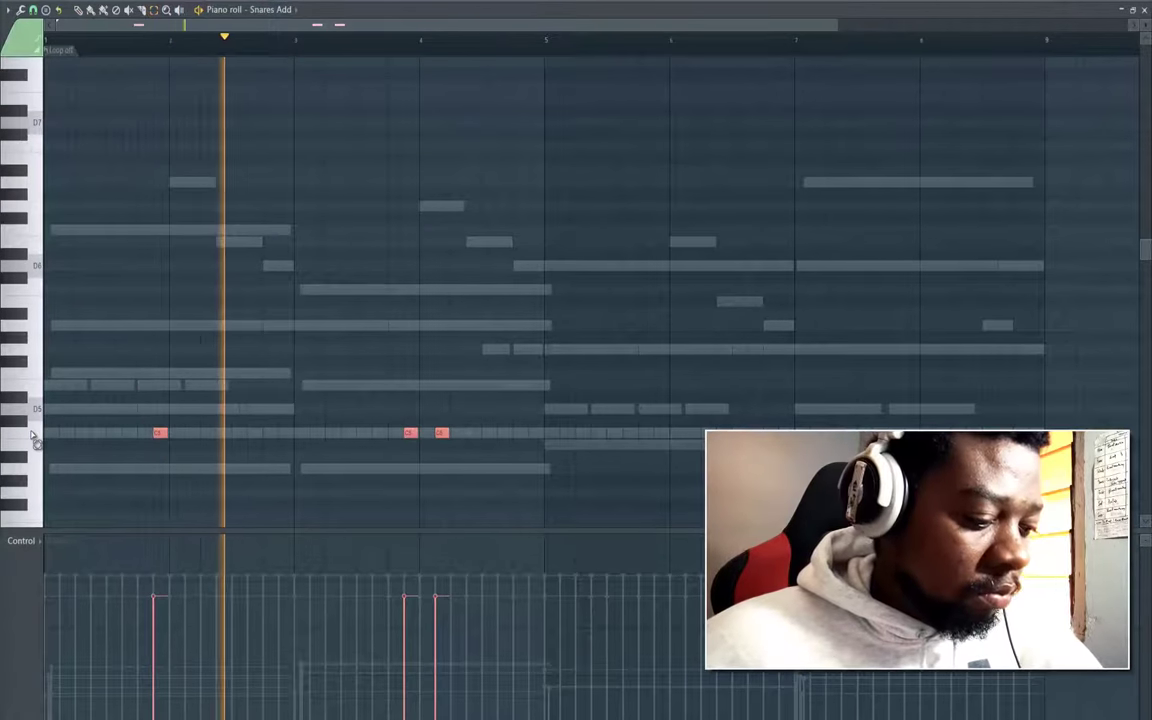
left_click_drag(160, 432, 661, 455)
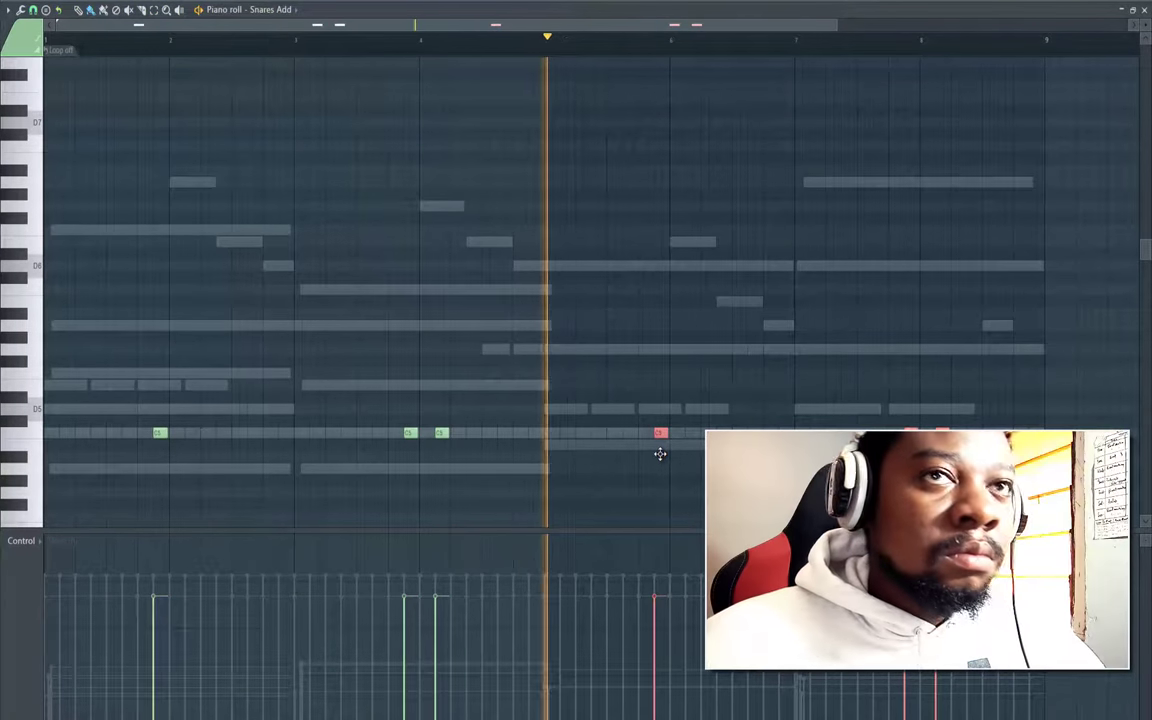
left_click(1144, 10)
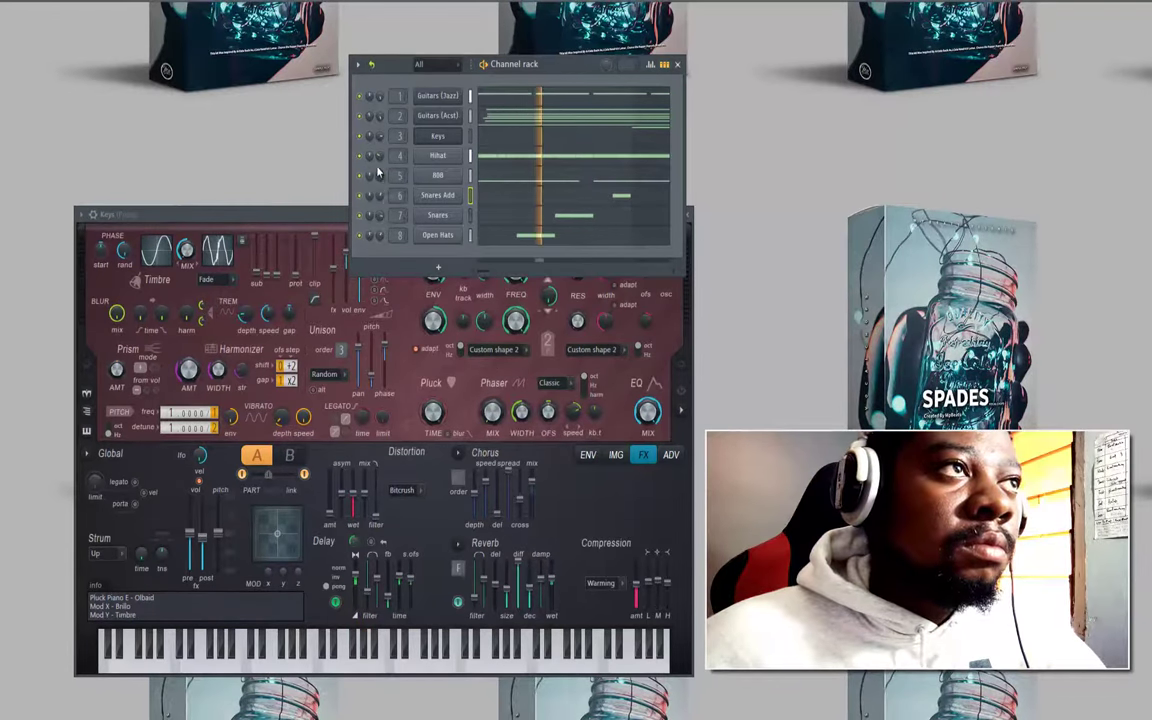
Close the Keys instrument window and open the Mp Beats Ready To Go folder within MpBeats Ready To Go Drums in the sample browser
left_click(321, 218)
left_click(687, 214)
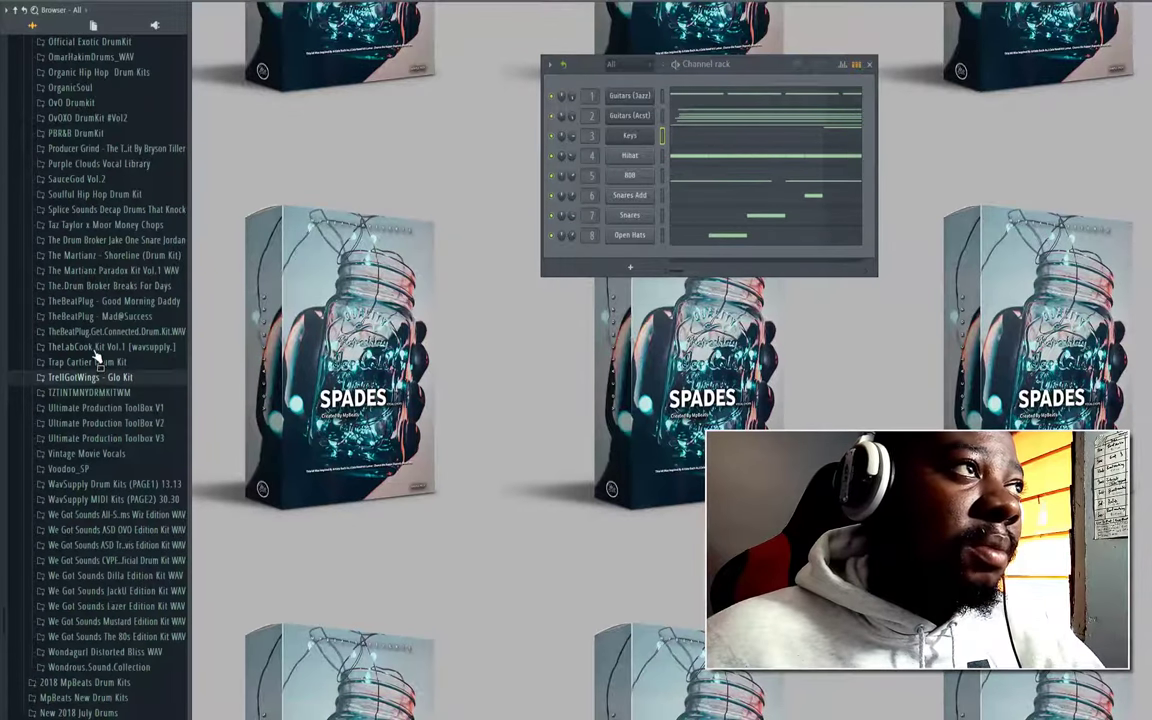
scroll(96, 356, "up", 20)
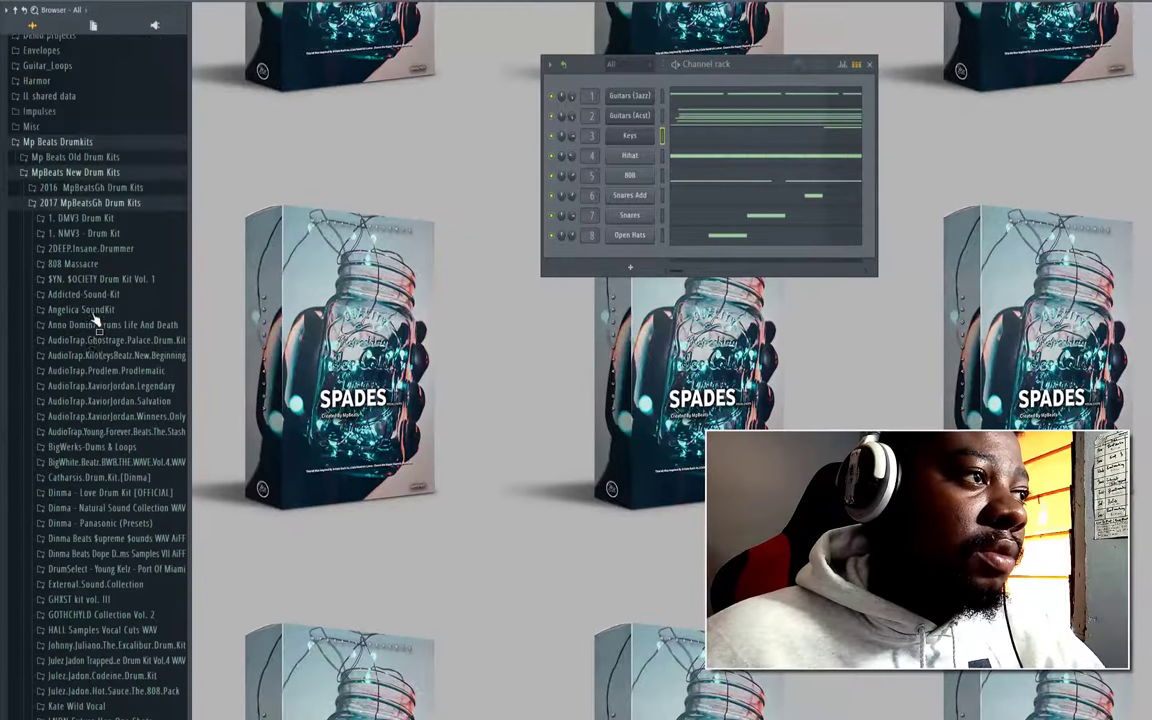
scroll(95, 318, "down", 5)
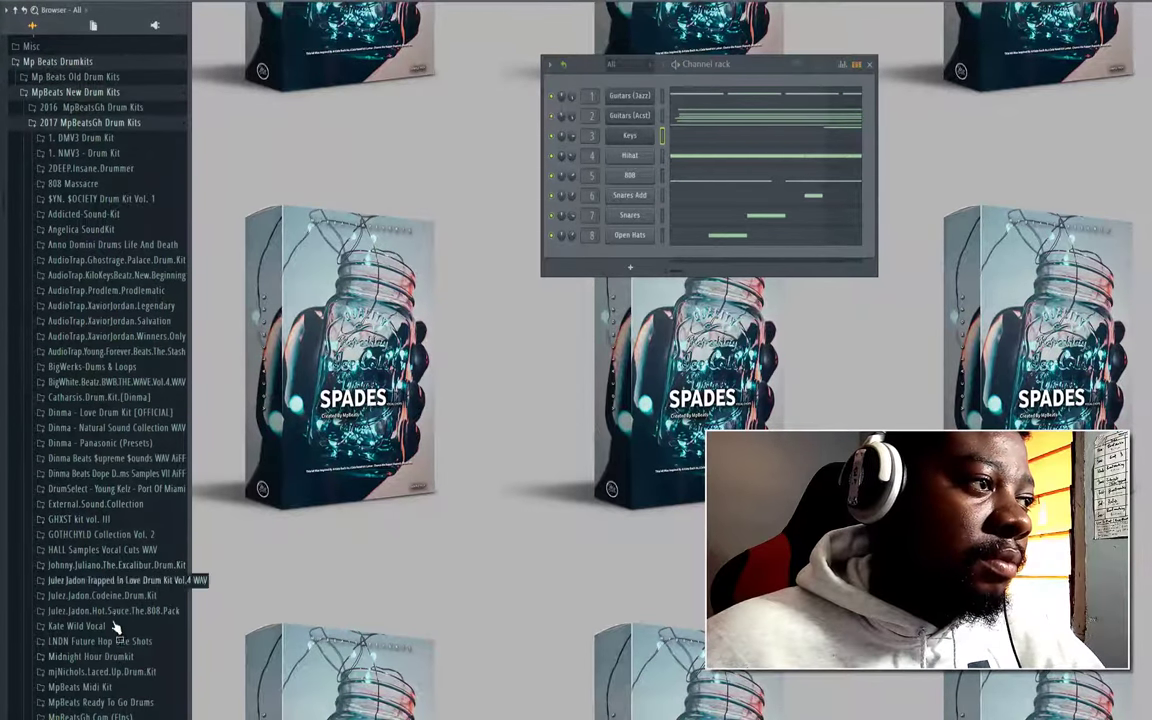
scroll(104, 641, "down", 5)
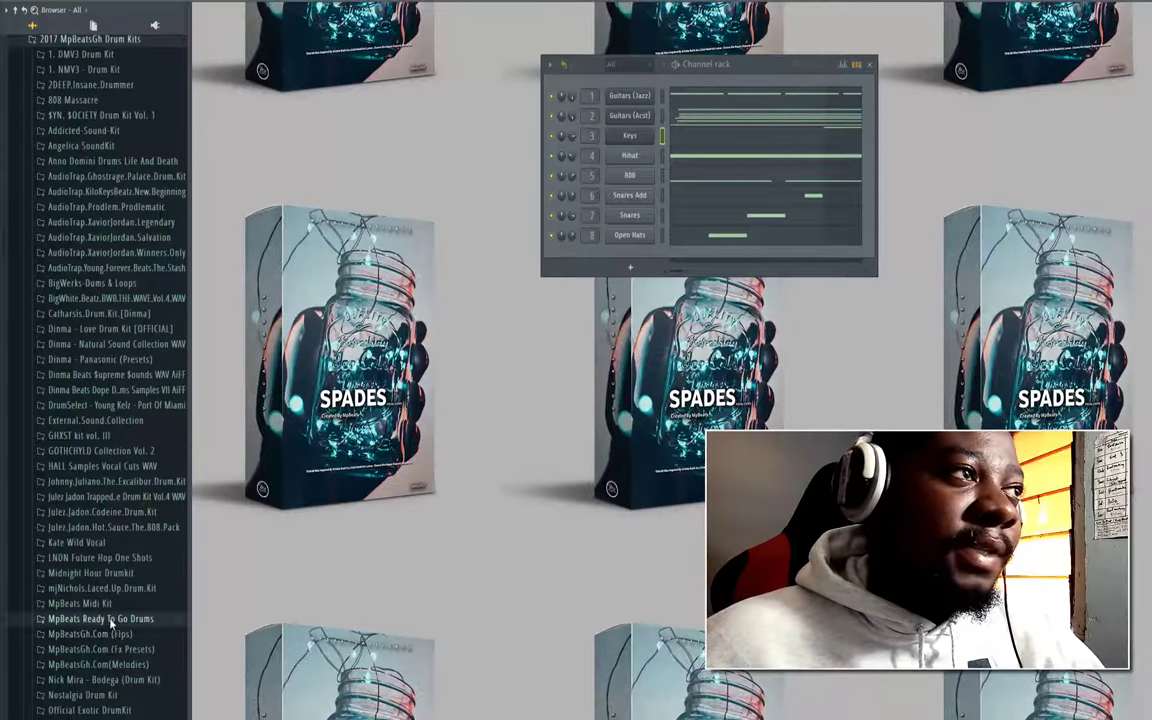
left_click(110, 619)
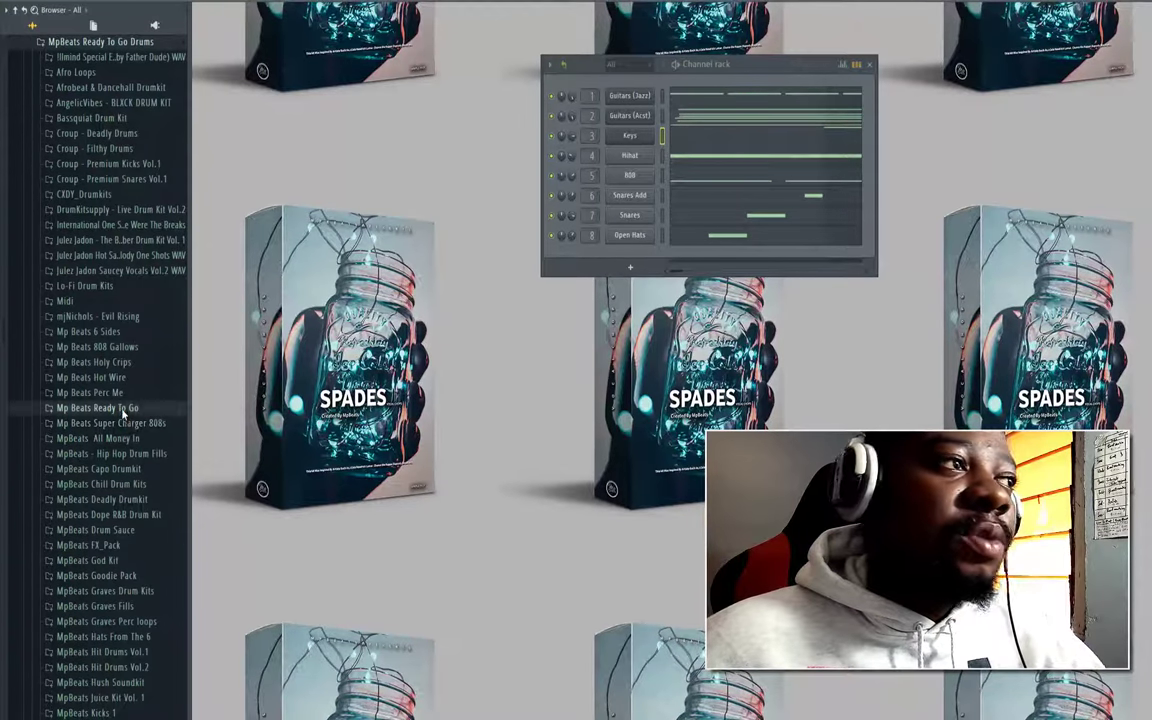
left_click(122, 408)
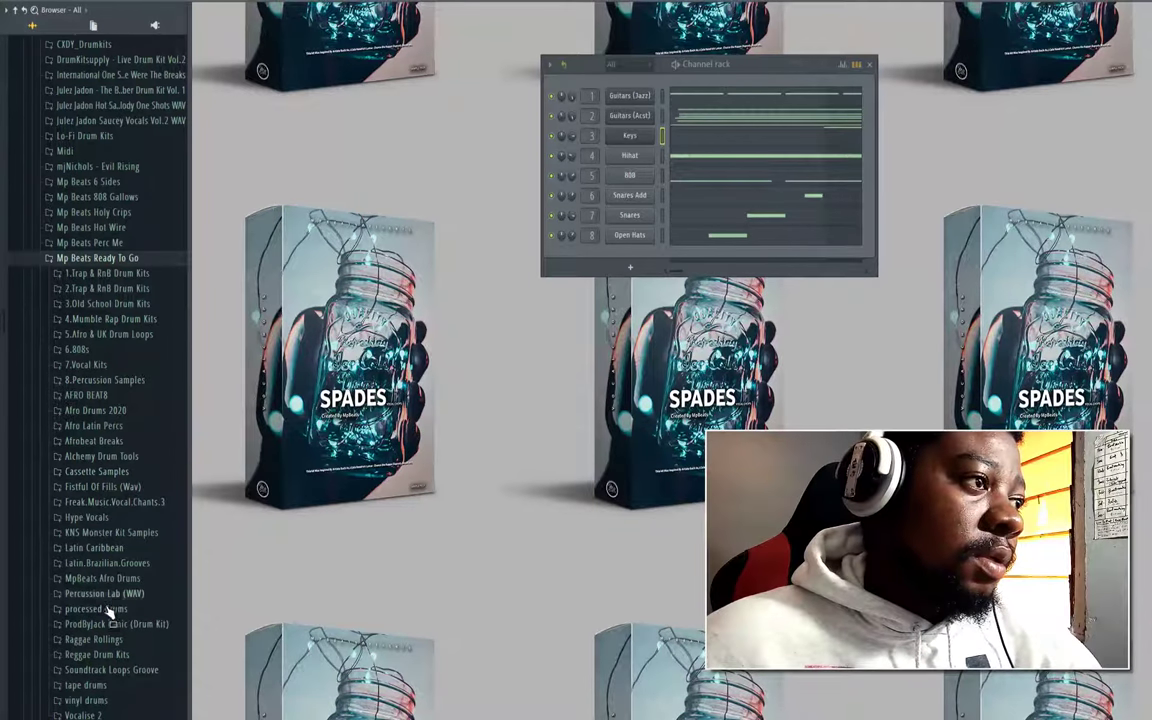
scroll(104, 657, "down", 3)
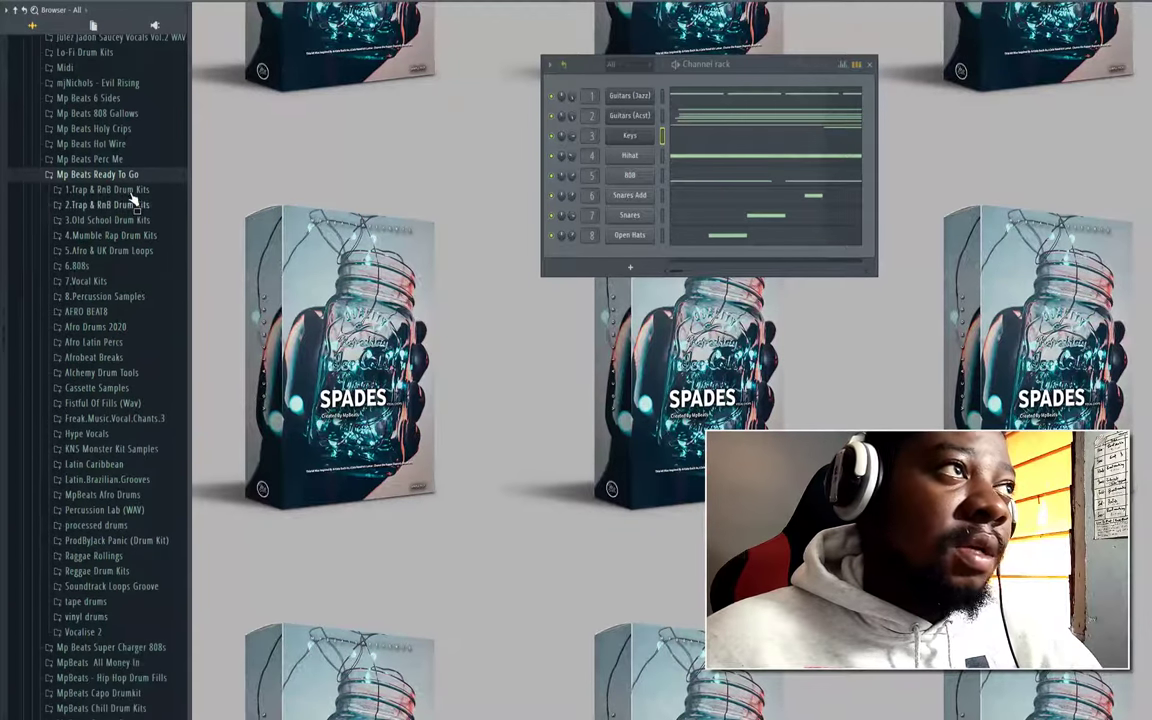
Add the Kicks 3 sample from the 1.Trap & RnB Drum Kits folder as a new channel and hide the sample browser
left_click(130, 192)
left_click(82, 312)
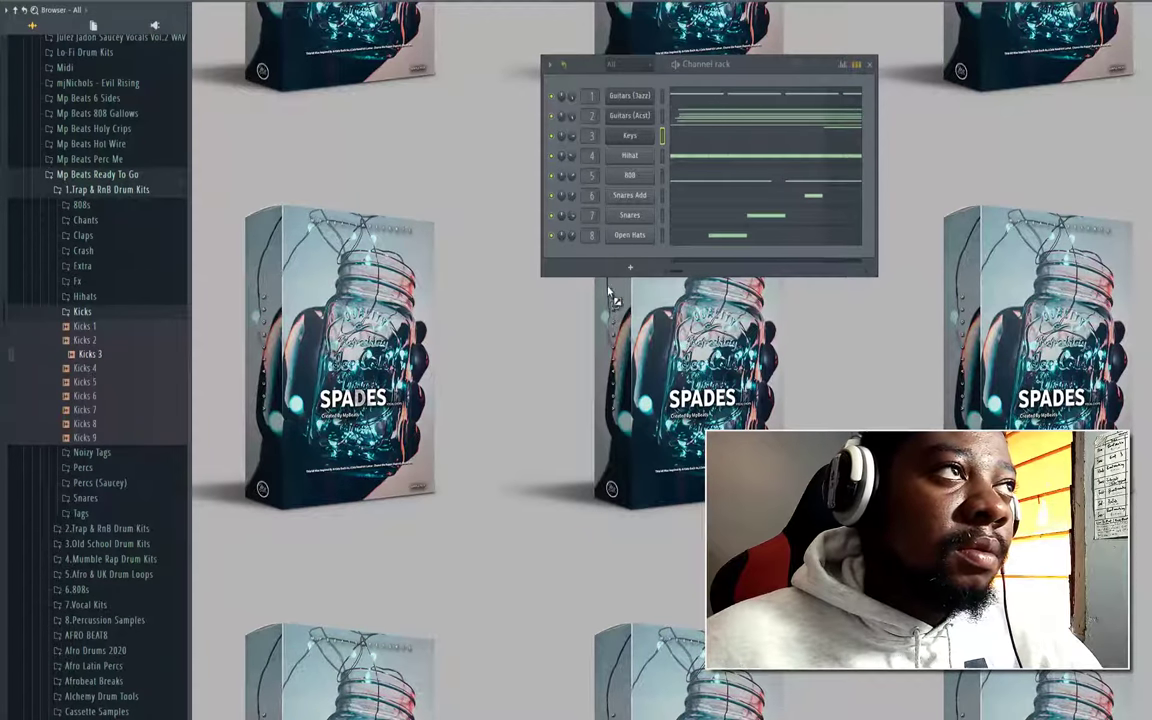
left_click_drag(615, 258, 617, 262)
left_click(97, 174)
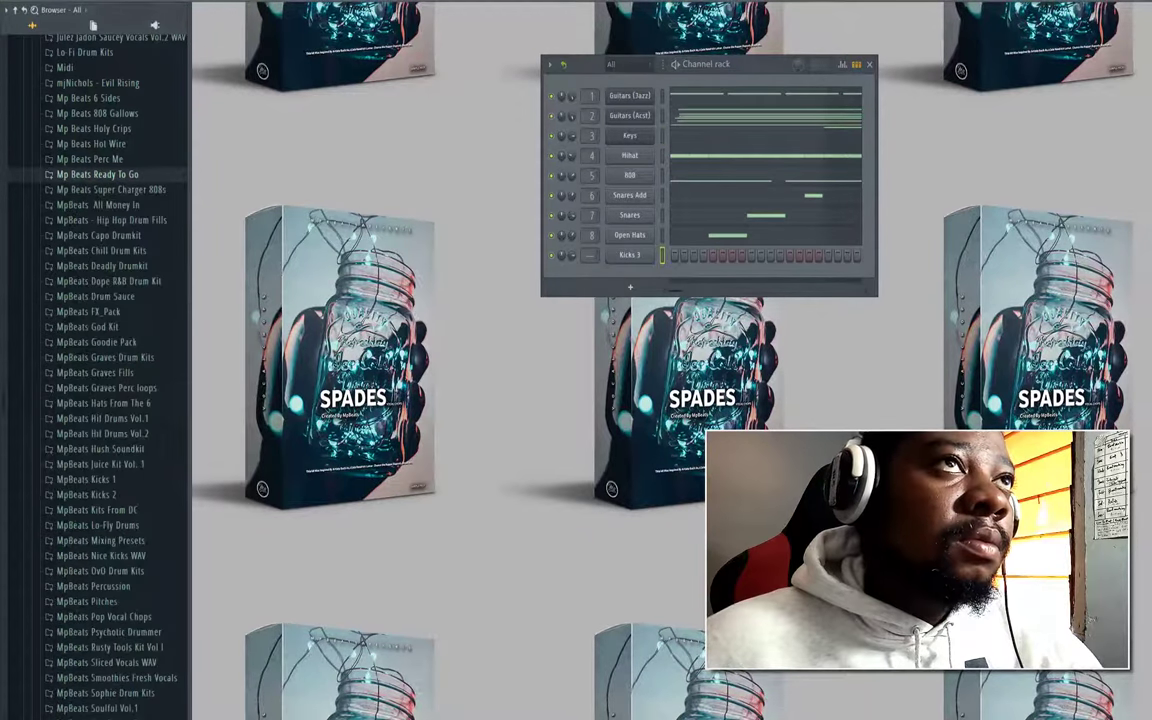
left_click(640, 3)
left_click(640, 3)
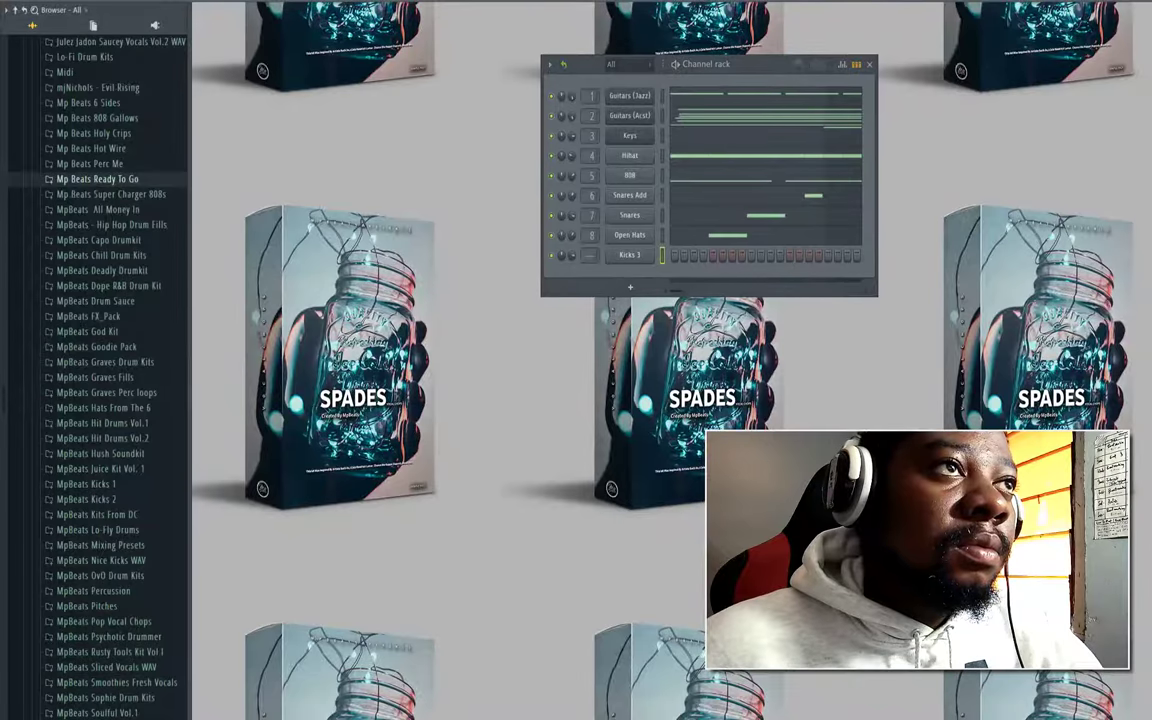
left_click(640, 3)
Set the Kicks 3 sample's stretch time to none, change its time stretching mode, and raise its fade-out amount
right_click(450, 258)
left_click(450, 260)
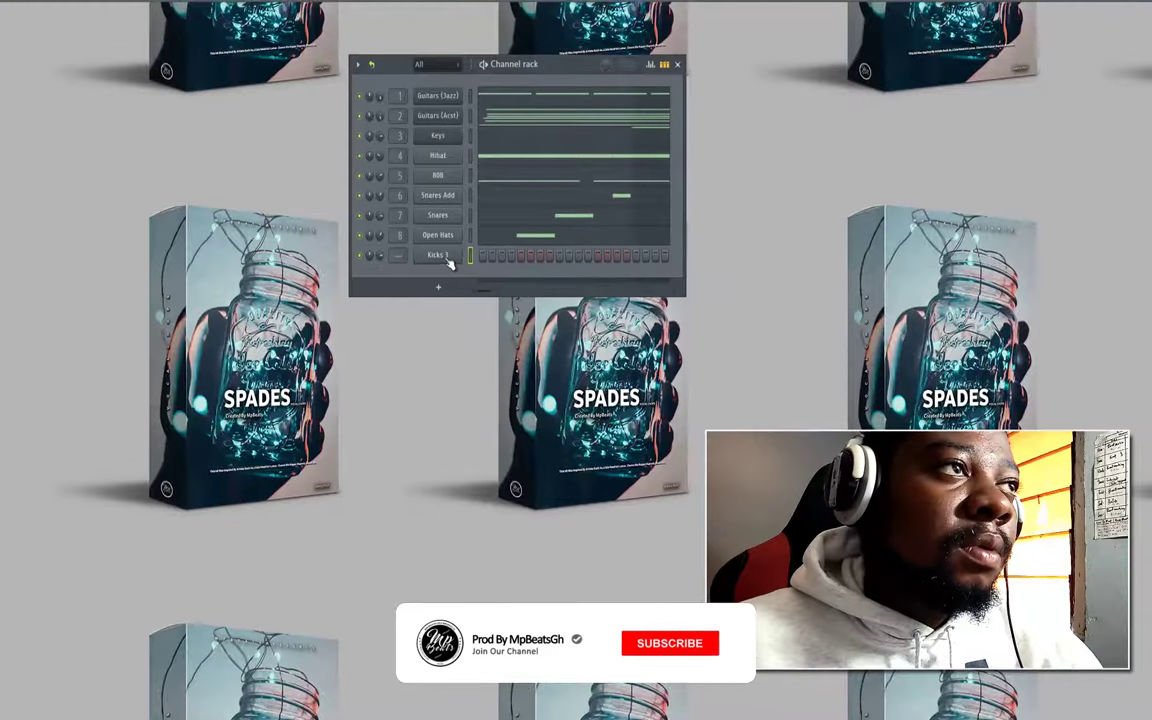
left_click(448, 256)
right_click(305, 216)
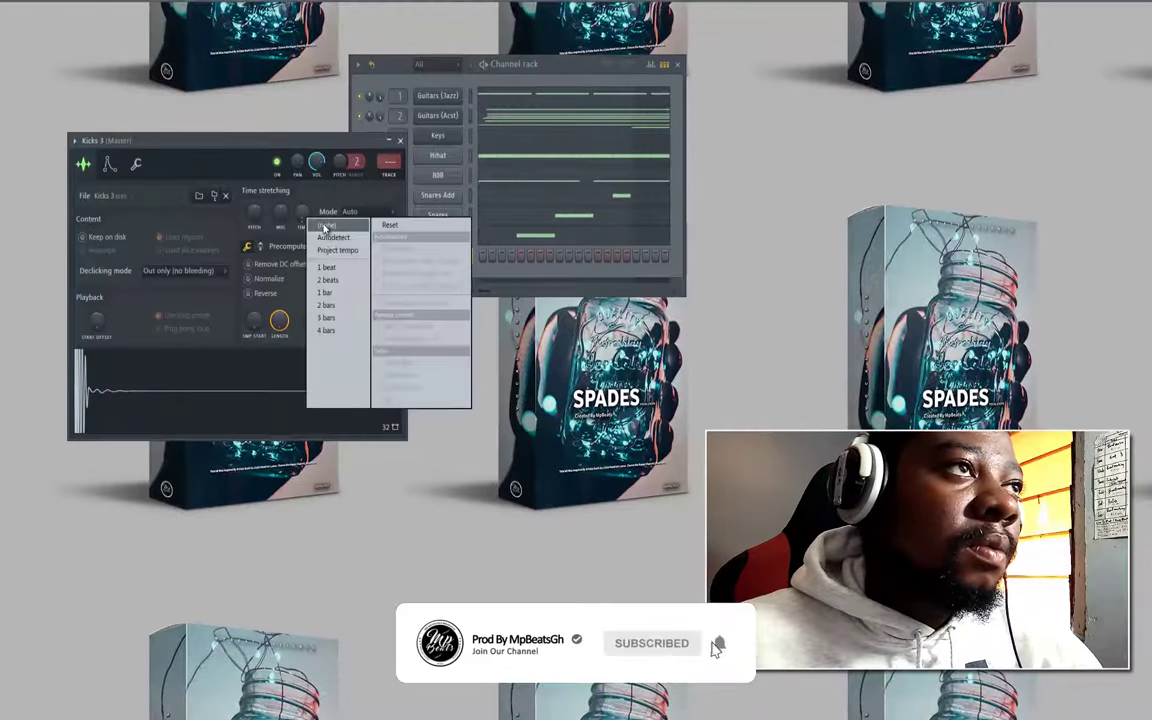
left_click(325, 227)
left_click(354, 213)
left_click(357, 236)
left_click_drag(341, 320, 306, 412)
Rename the Kicks 3 channel as Kicks
right_click(444, 260)
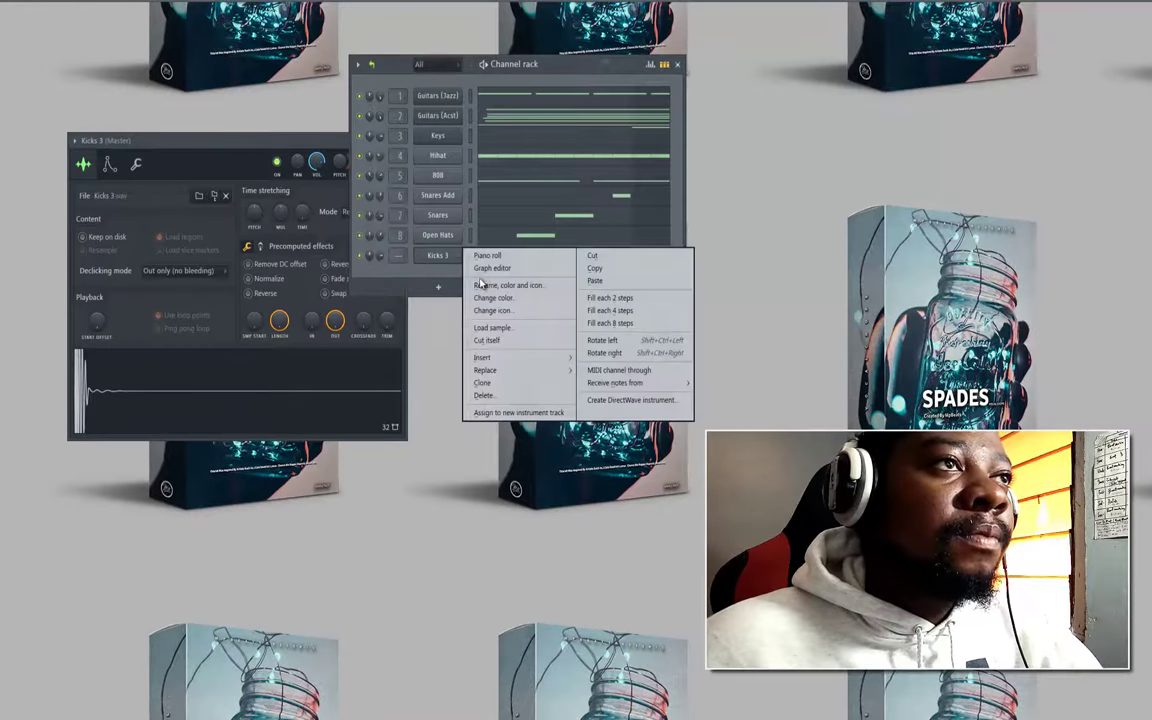
left_click(509, 286)
key("Right")
key("BackSpace")
key("BackSpace")
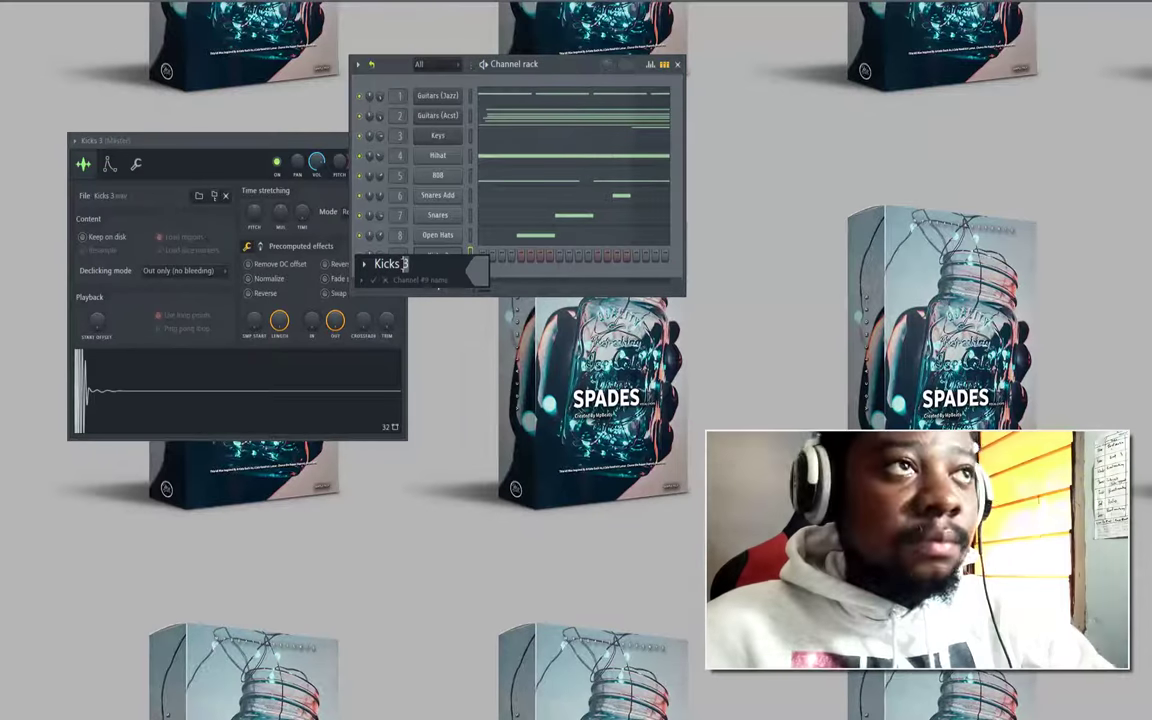
key("Return")
Place half-beat C5 kick notes on beats 1 and 4 of bar 1 and on beats 3.5 and 4 of bar 2
right_click(437, 257)
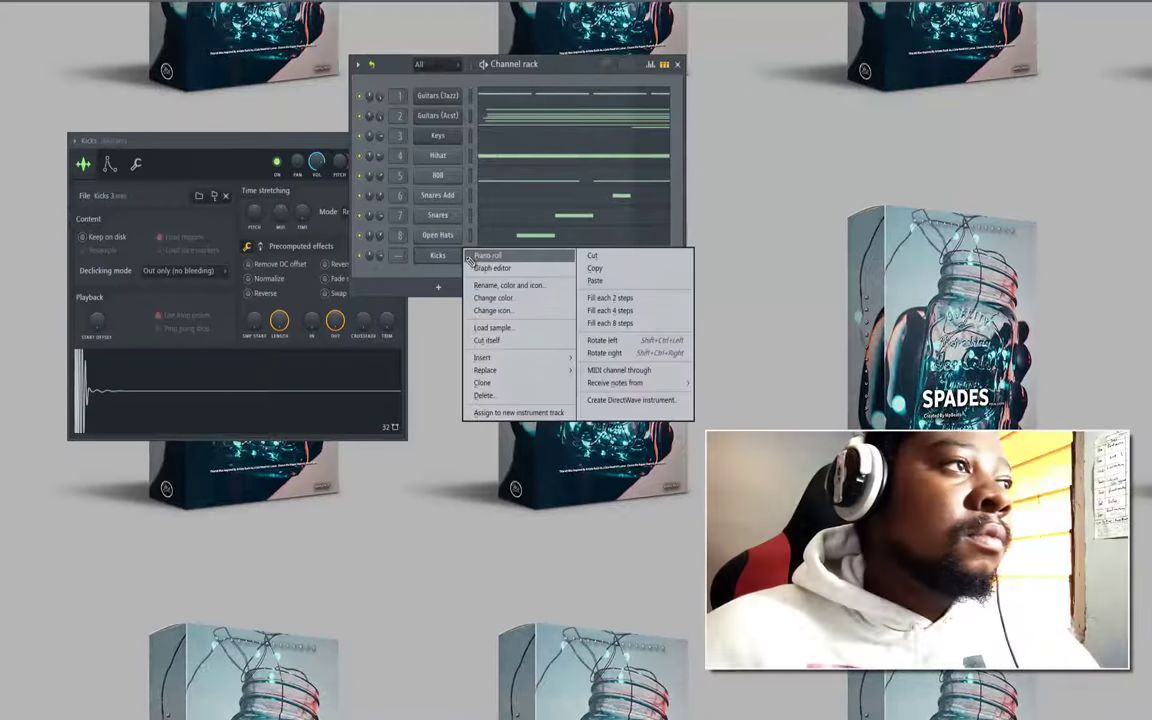
left_click(445, 264)
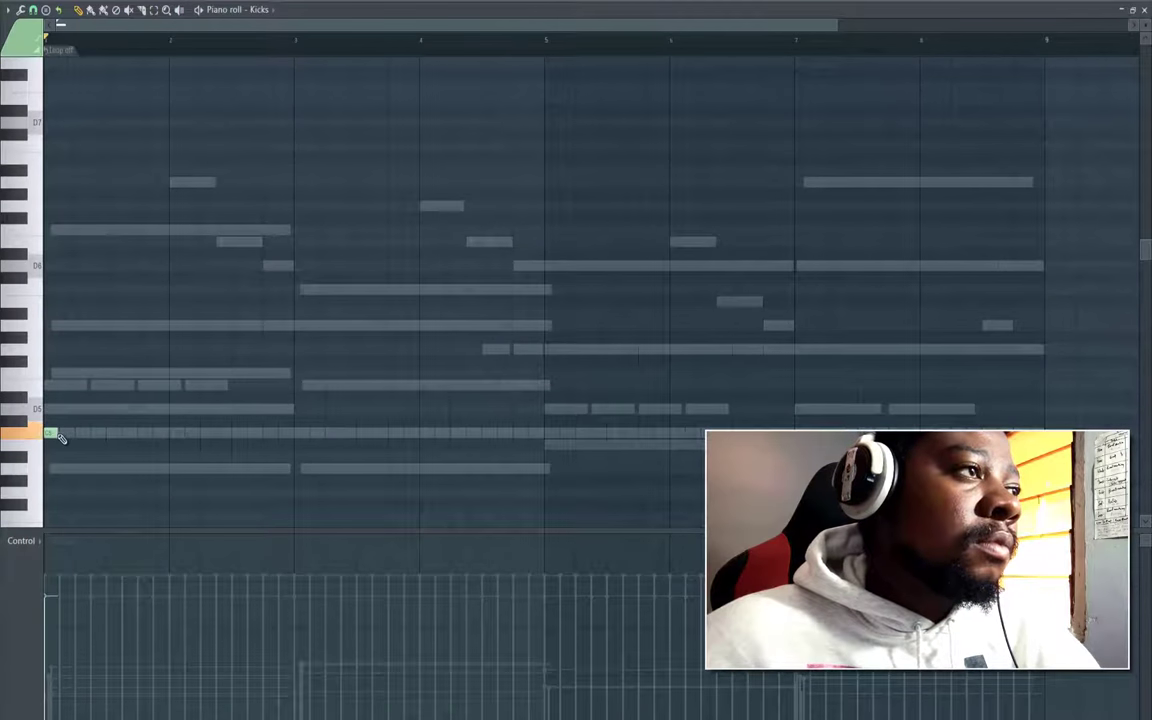
key("space")
left_click(138, 432)
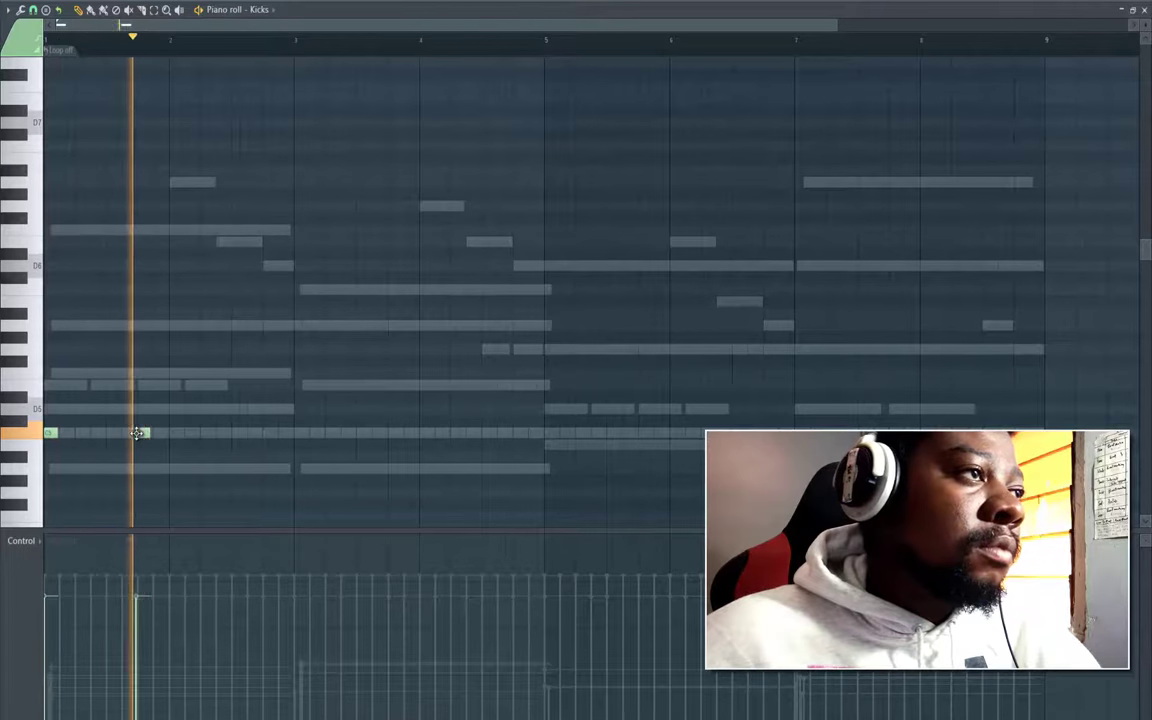
left_click(250, 432)
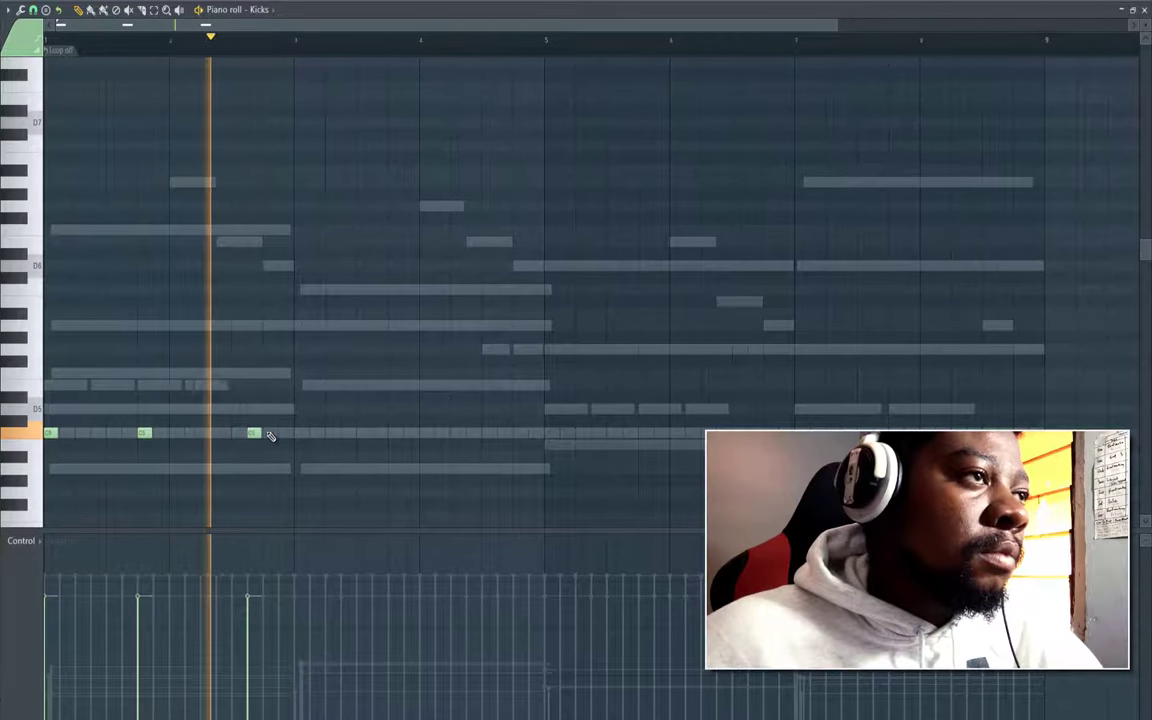
left_click(267, 432)
left_click_drag(268, 433, 266, 433)
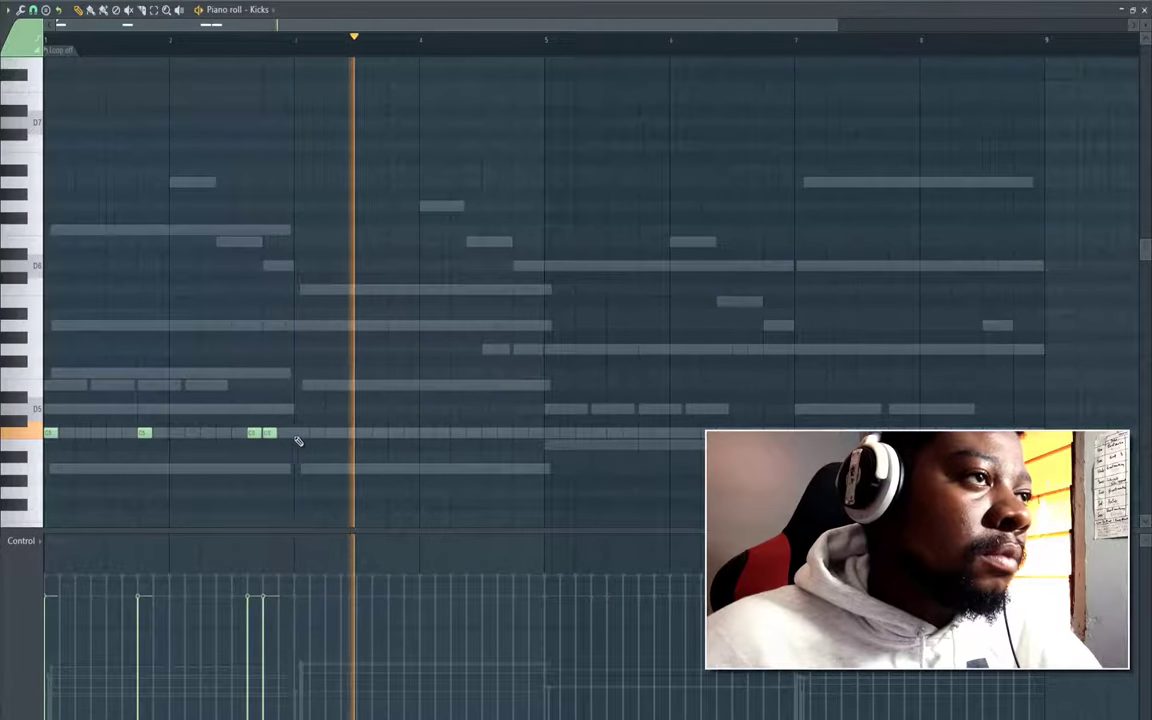
Replay the beat and add half-beat C5 kick notes halfway through beat 3 of bars 3 and 4
key("space")
key("space")
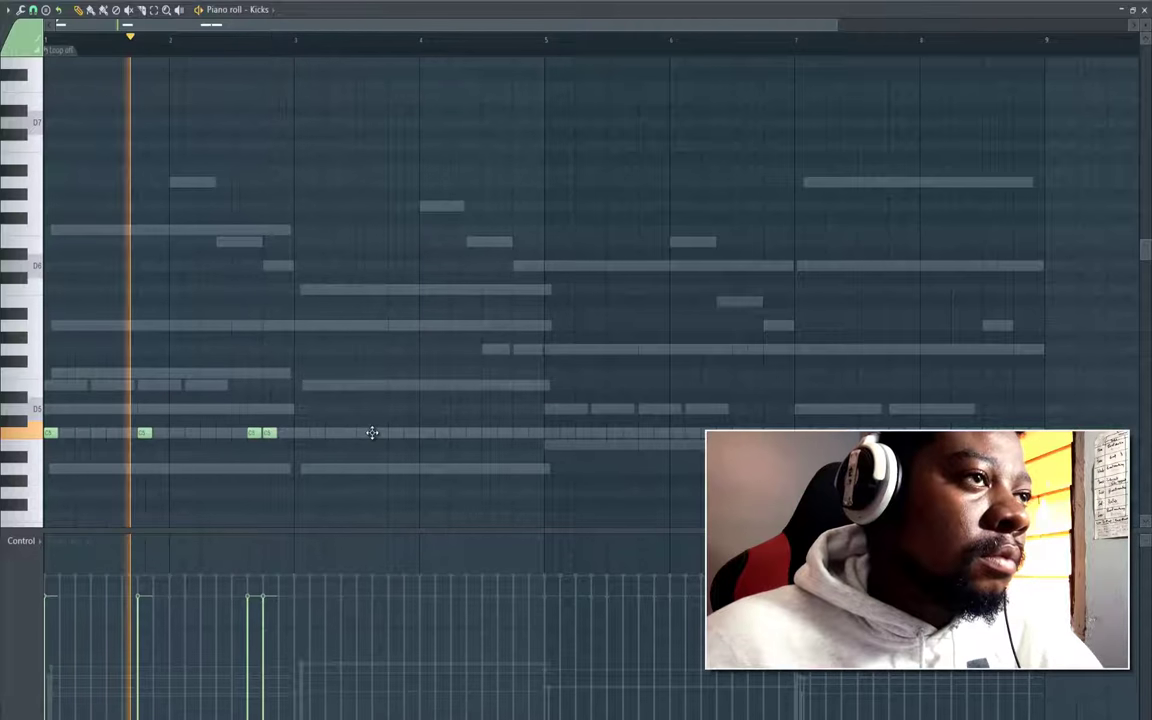
left_click(373, 432)
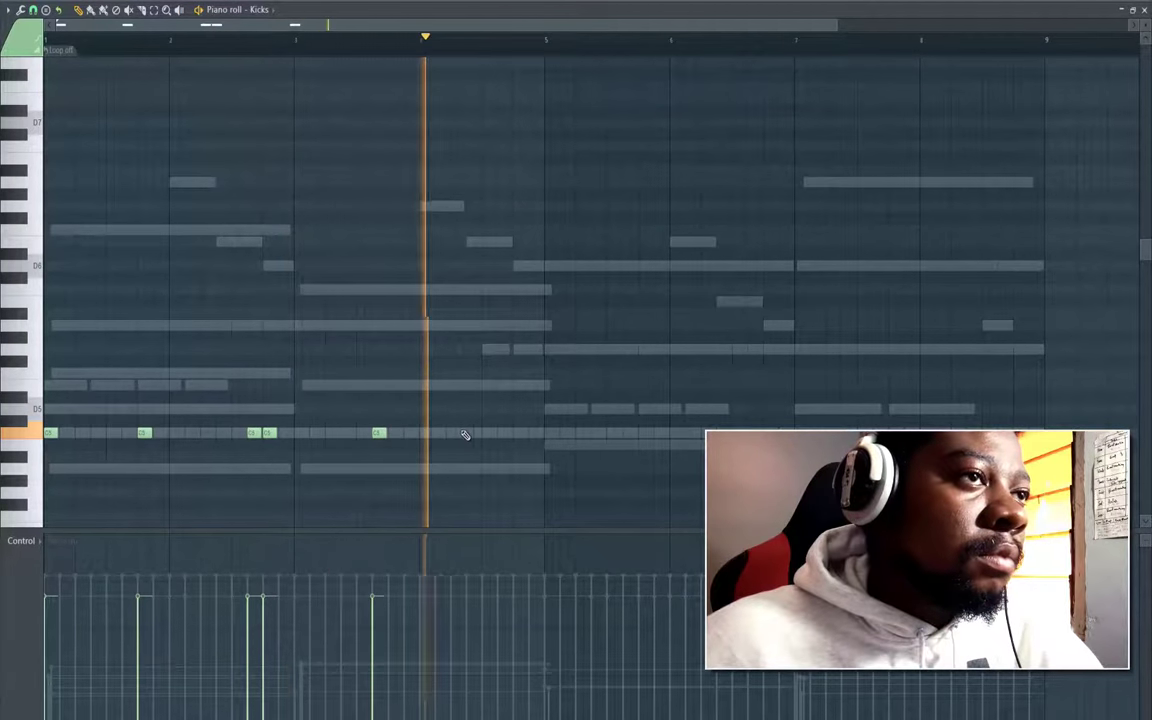
left_click(500, 432)
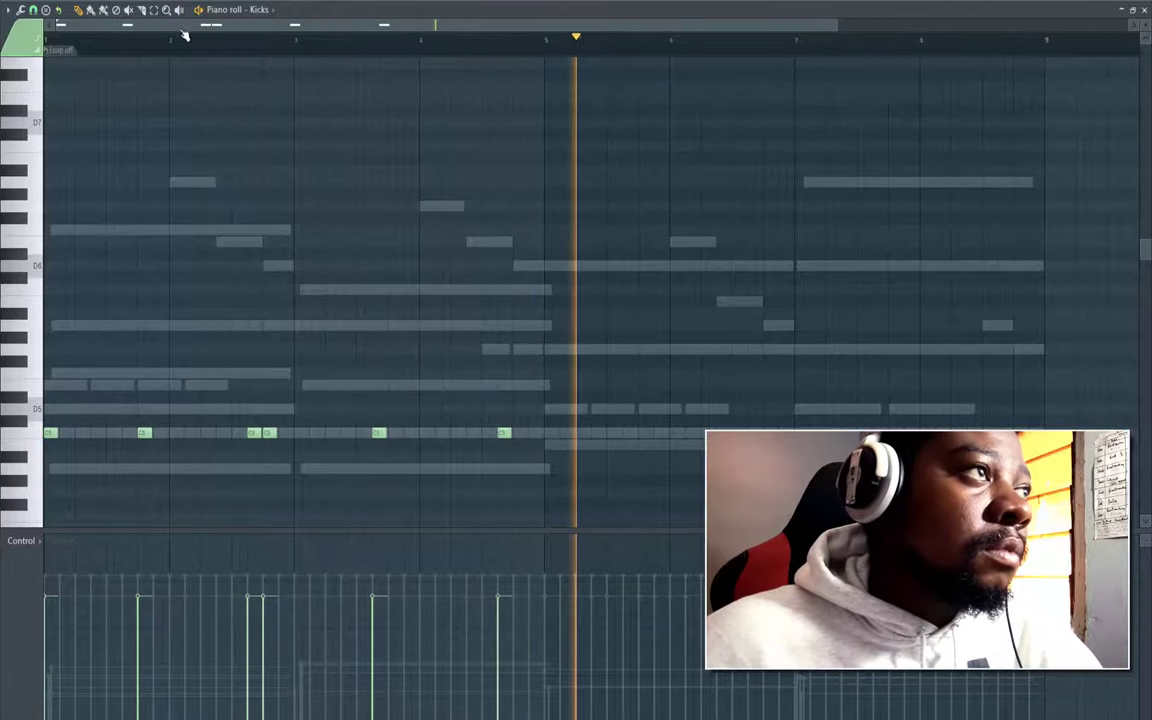
key("space")
Duplicate the six kick notes from bars 1–4 into bars 5–8 and select all the Kicks notes
double_click(27, 437)
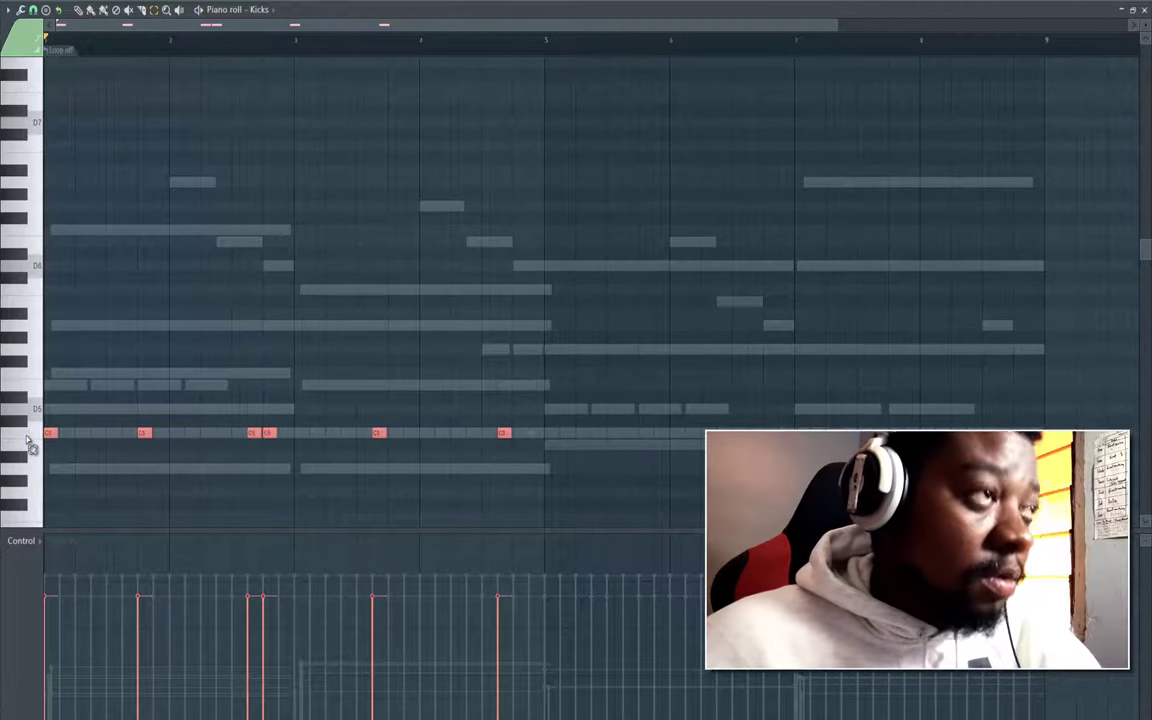
left_click_drag(50, 432, 548, 478)
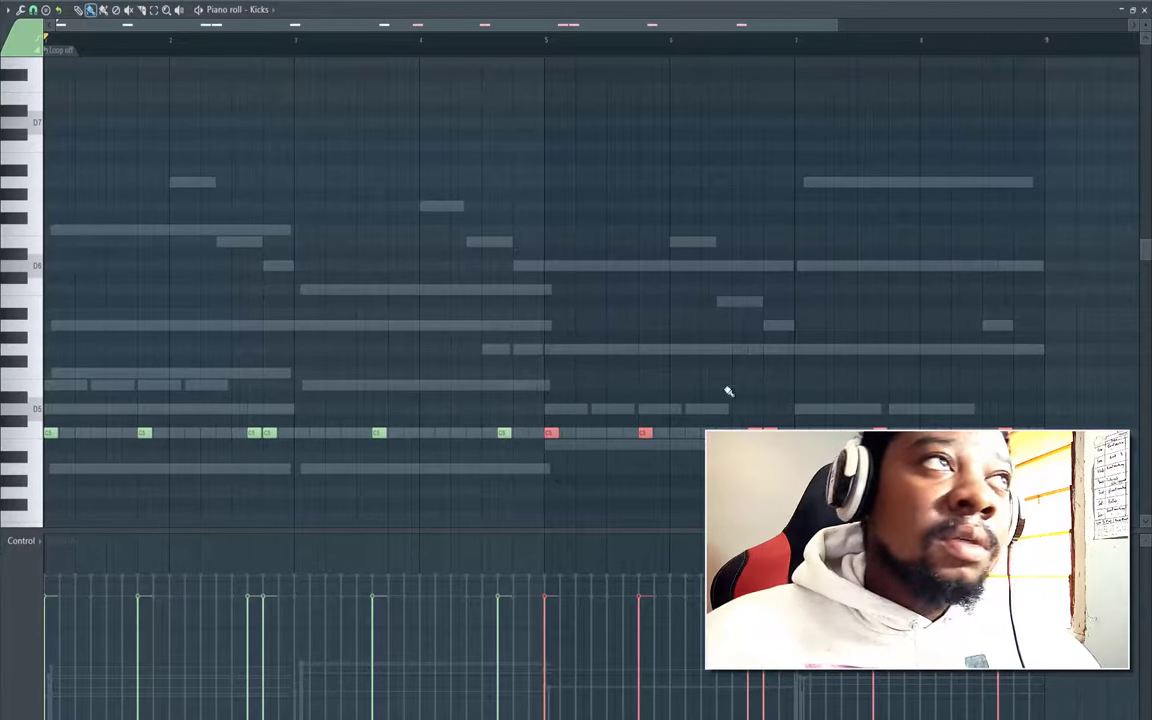
left_click(153, 9)
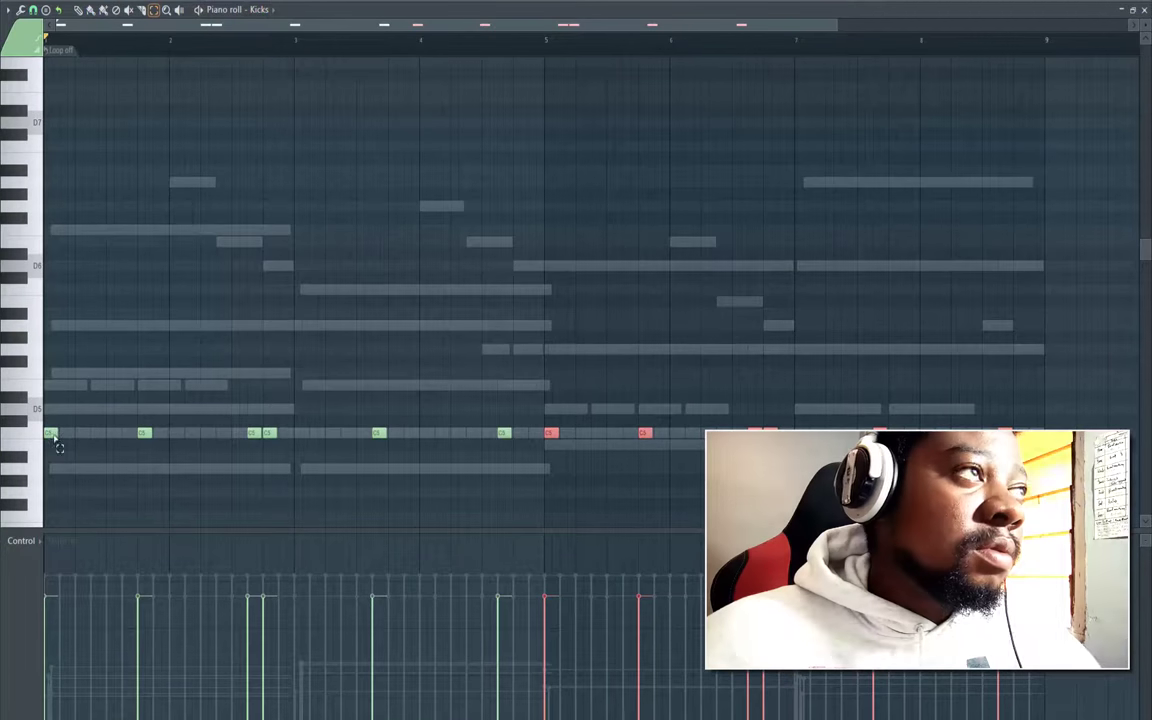
key("ctrl+a")
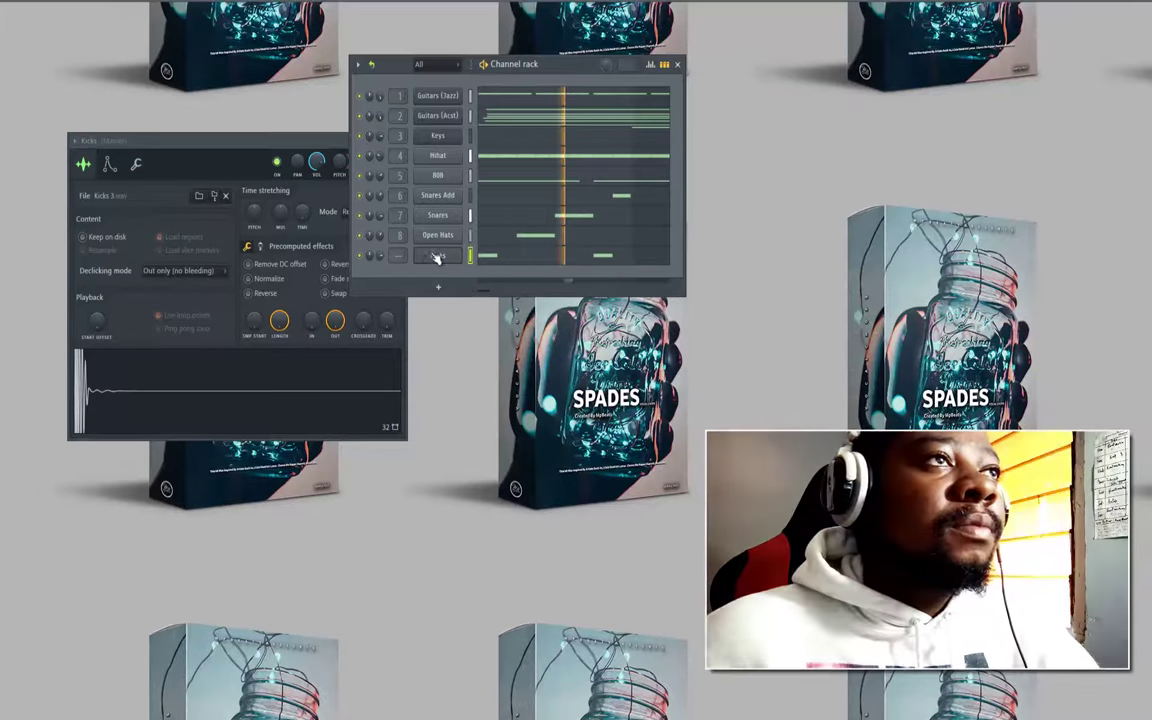
left_click(440, 256)
left_click(430, 176)
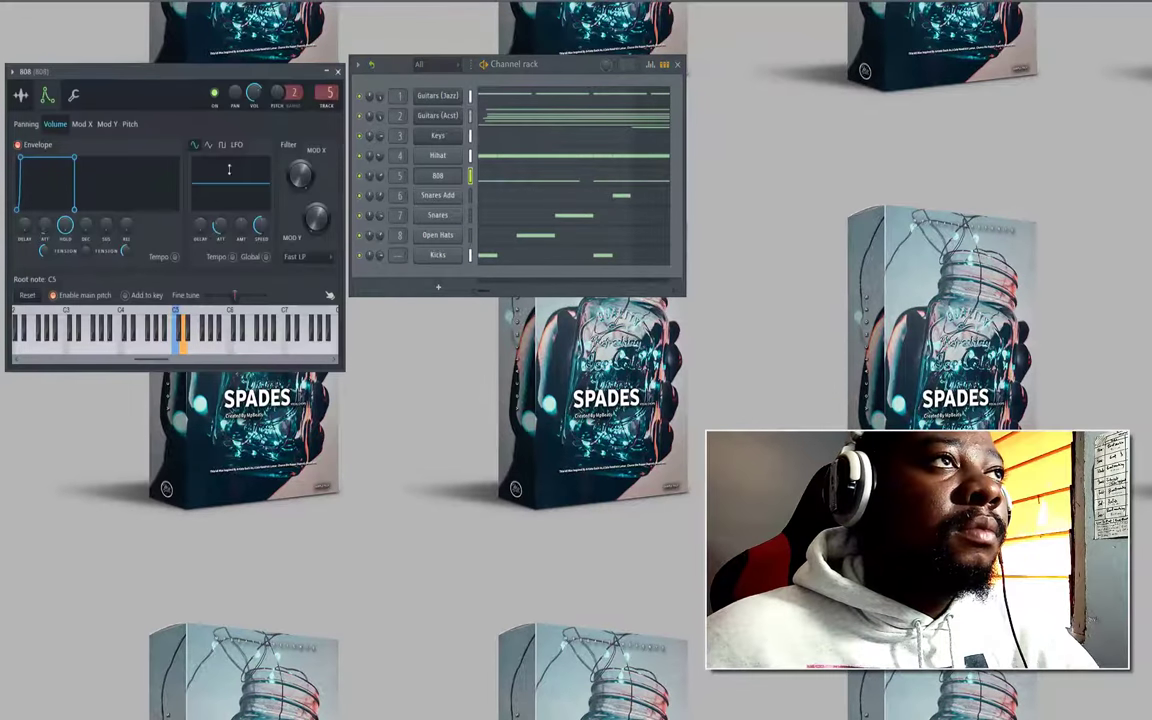
left_click(340, 72)
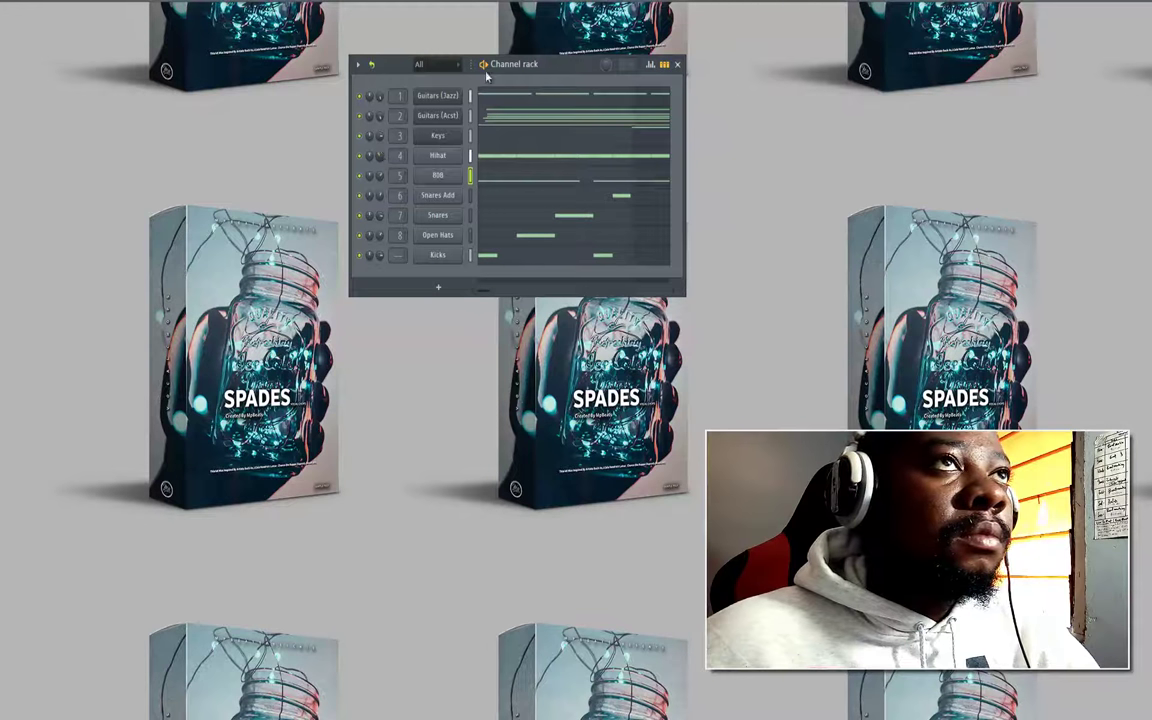
Add Gross Beat to the fifth effect slot of the Guitars (Acst) mixer track
key("F9")
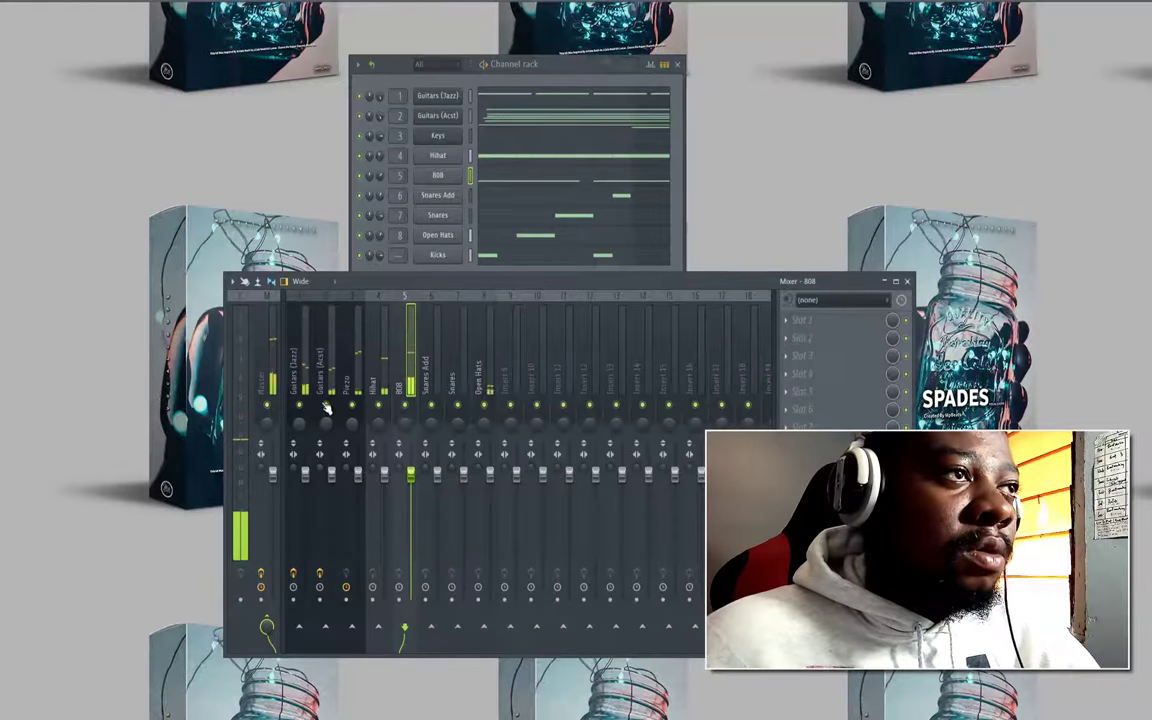
left_click(329, 382)
left_click(786, 397)
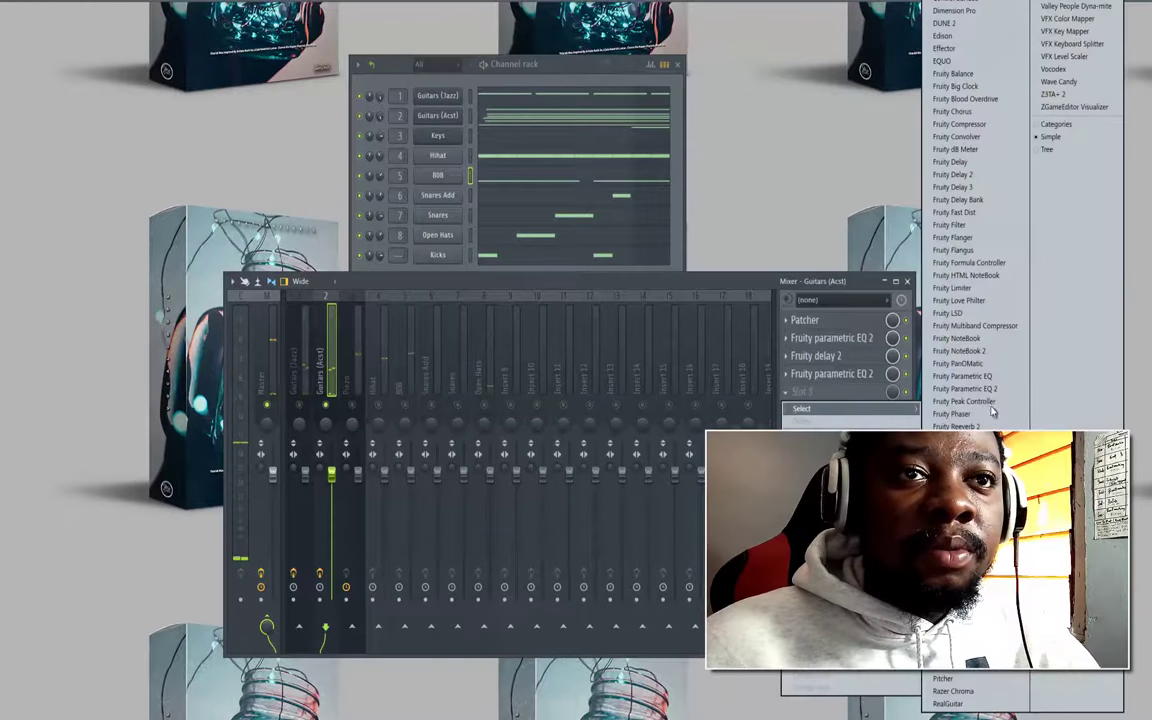
left_click(952, 577)
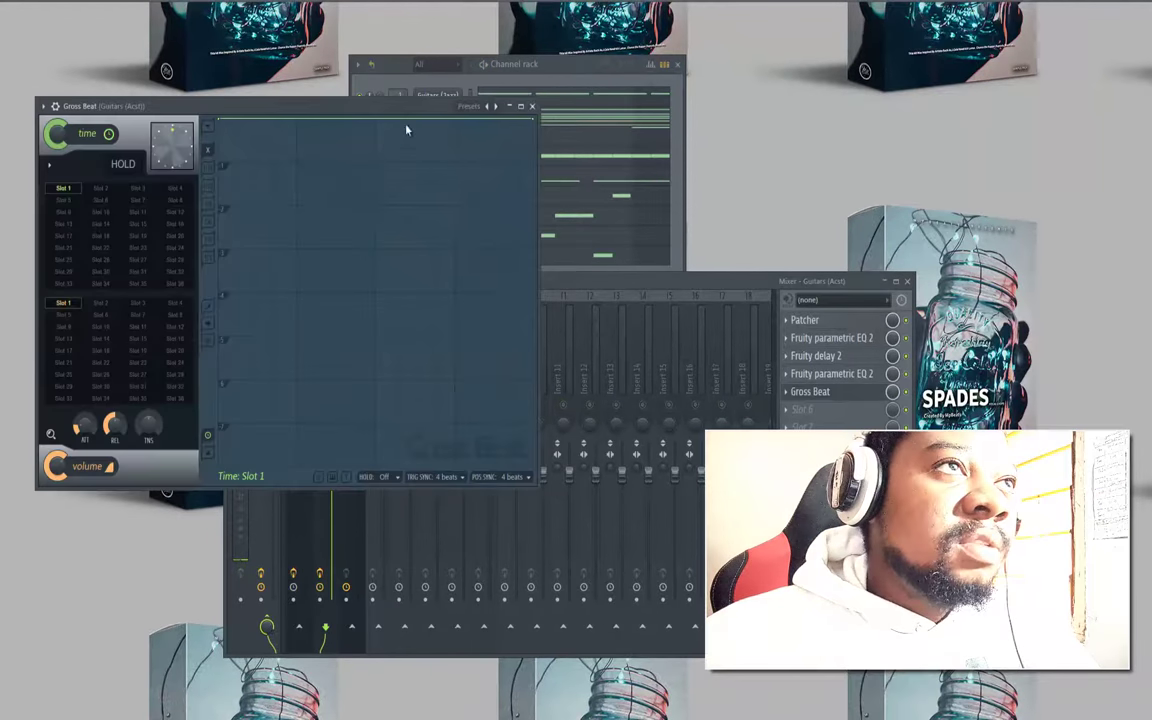
Load Gross Beat's Momentary preset and select the Reverse time effect for the acoustic guitars
left_click(499, 107)
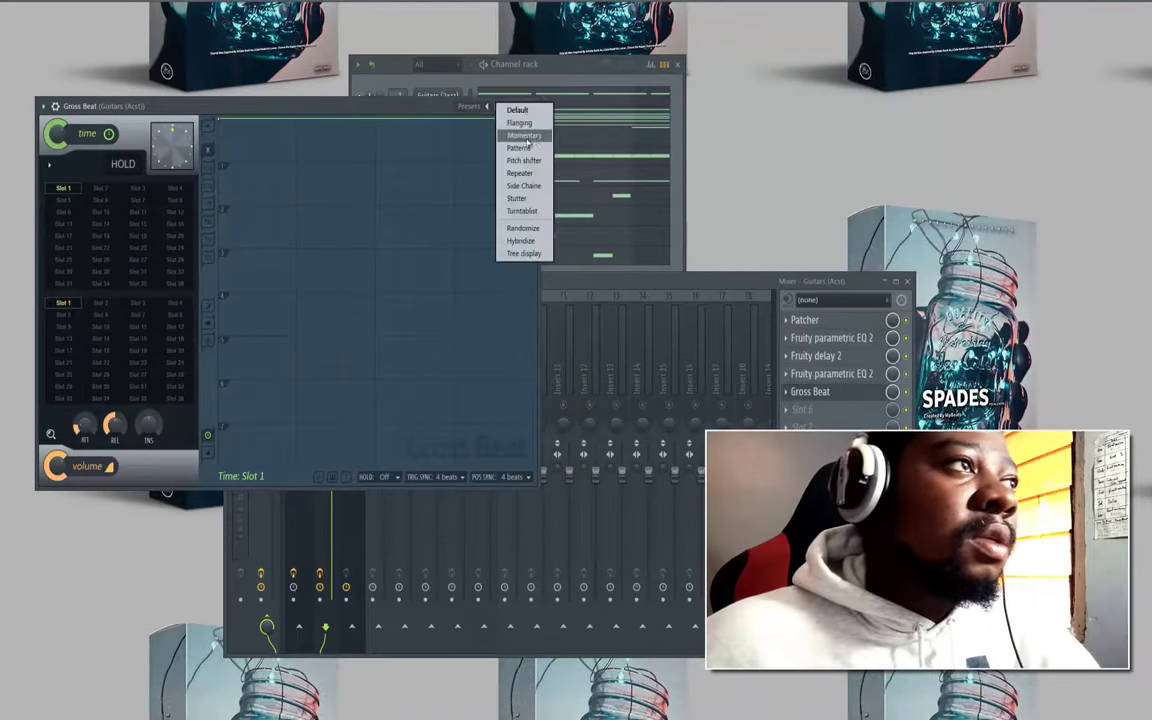
left_click(524, 136)
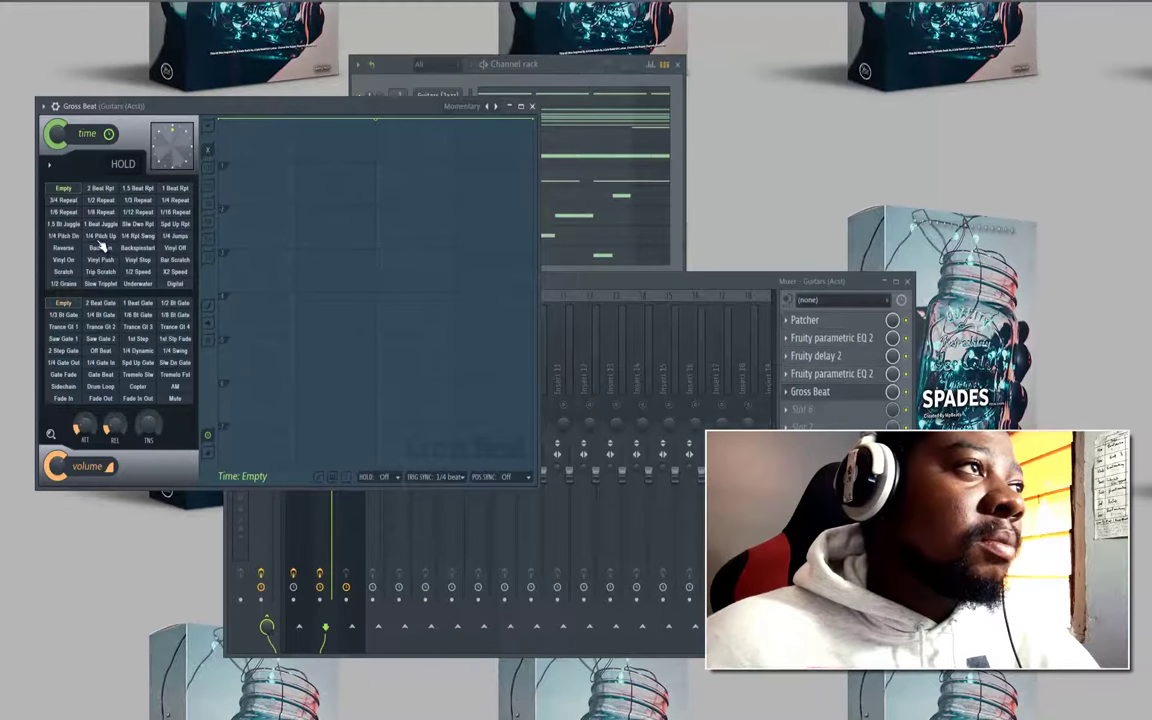
left_click(65, 248)
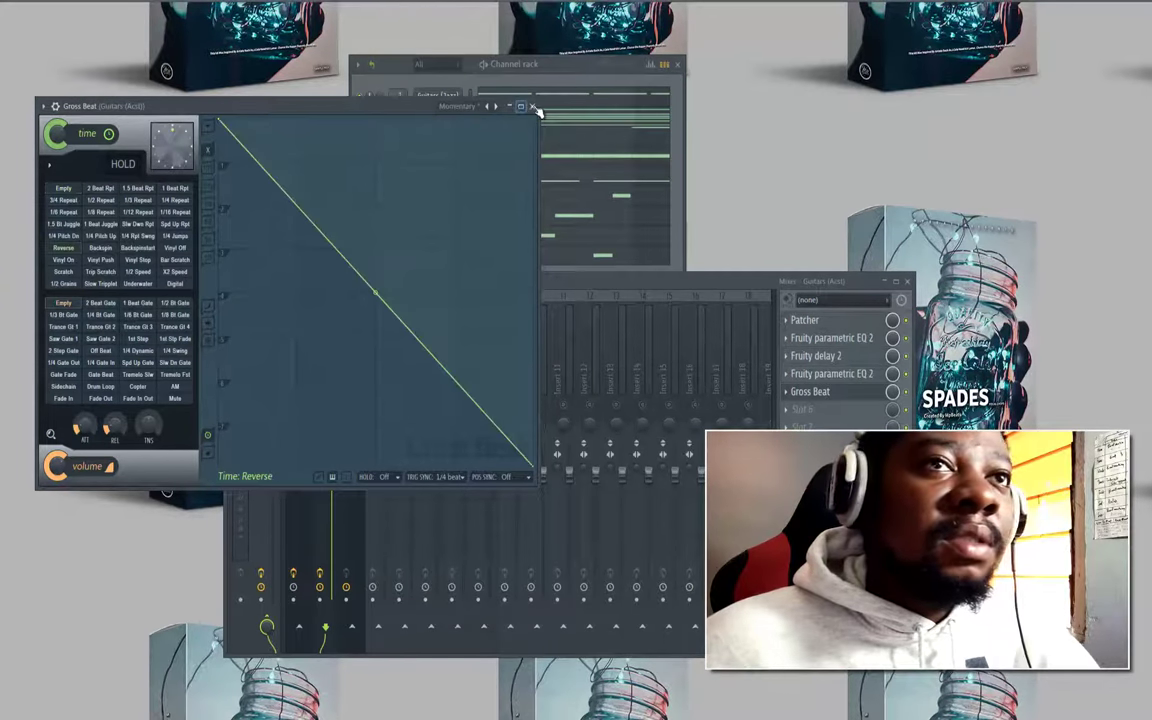
left_click(534, 107)
key("F9")
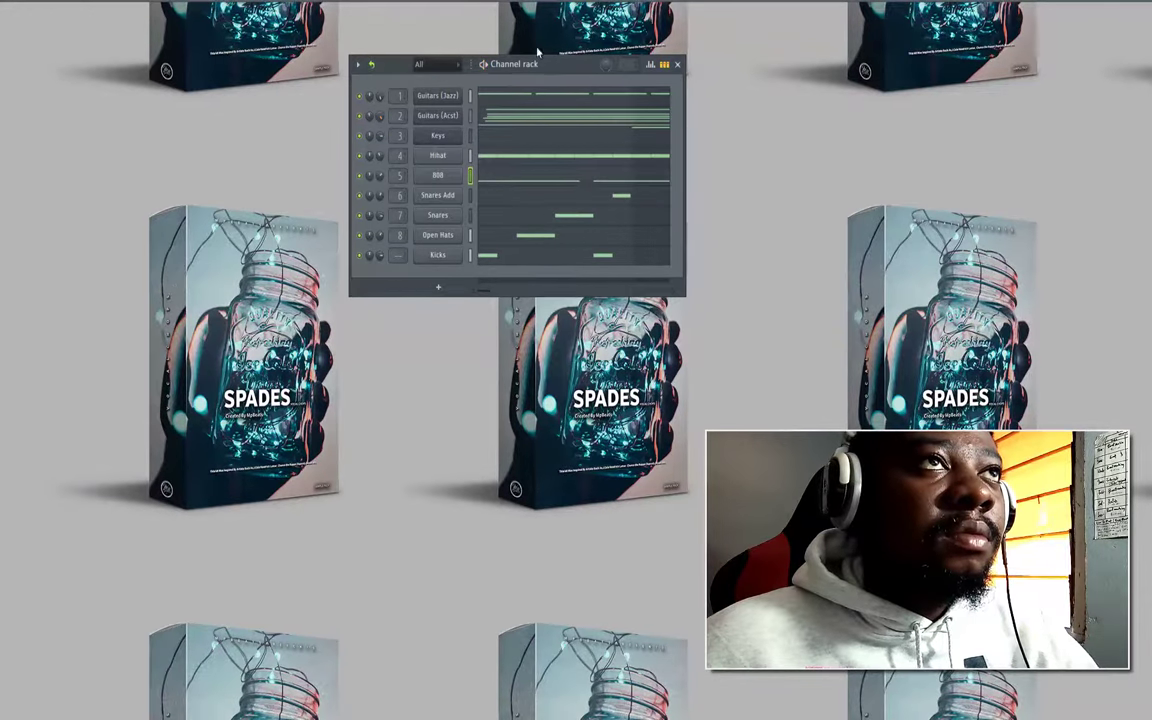
Audition the beat with the reversed acoustic guitars and bypass Gross Beat on the Guitars (Acst) mixer track
key("F9")
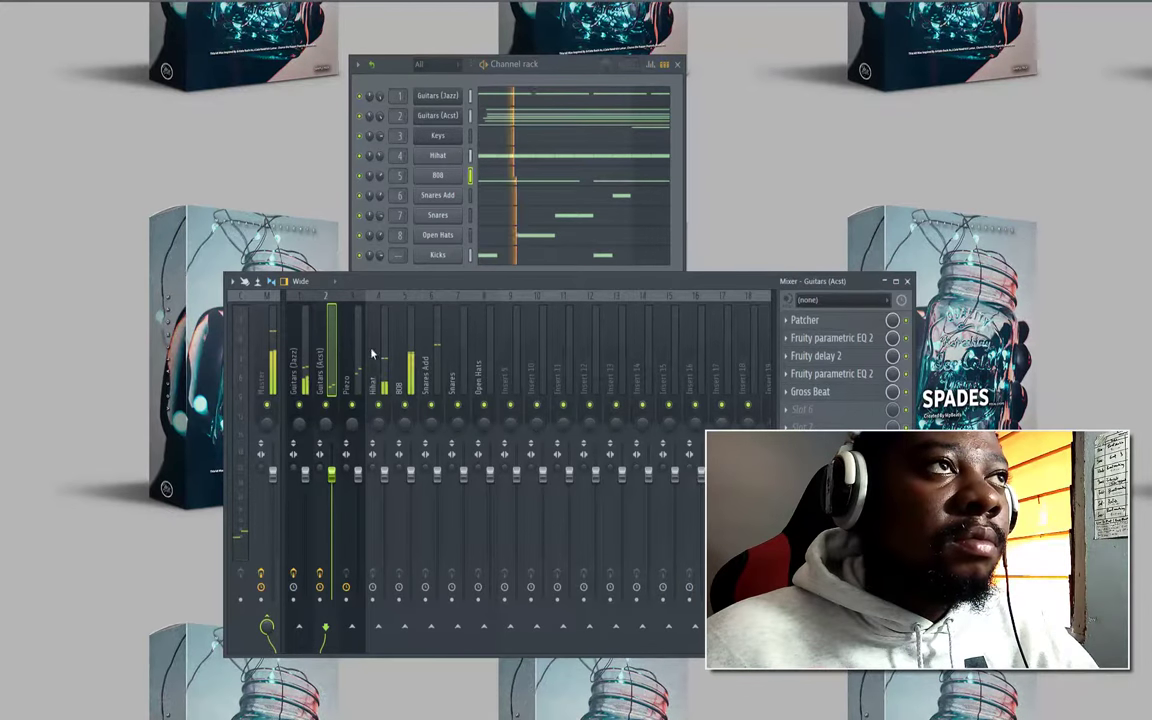
left_click(381, 119)
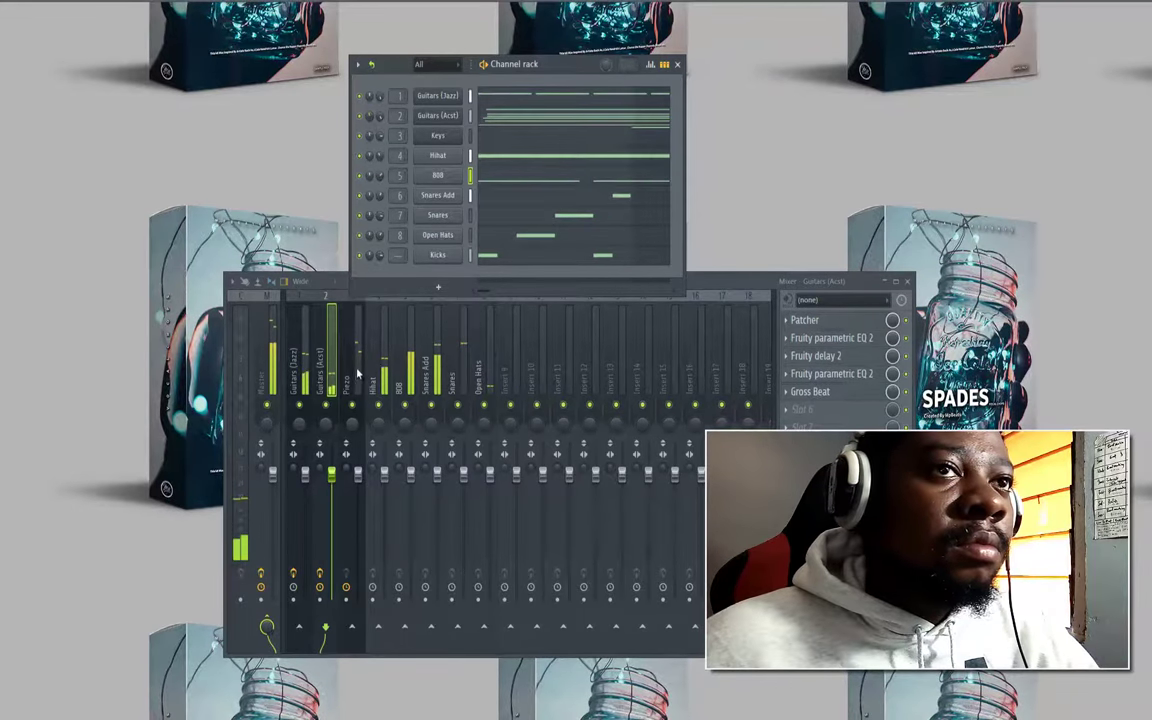
left_click(907, 393)
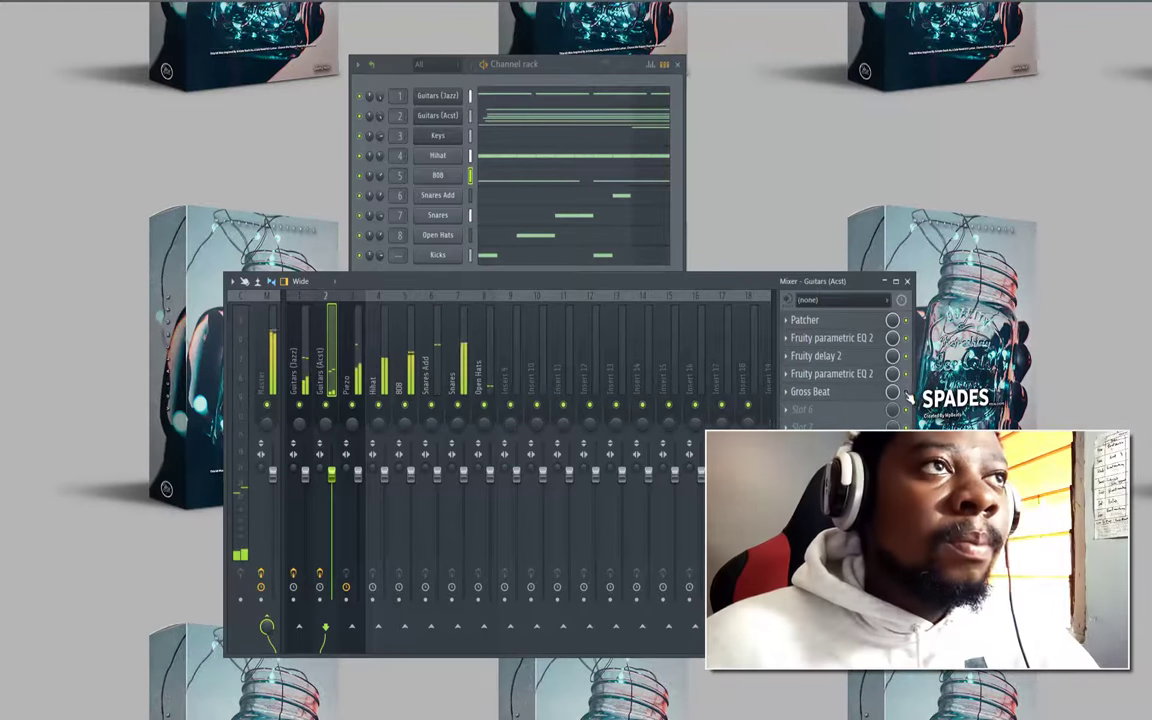
key("space")
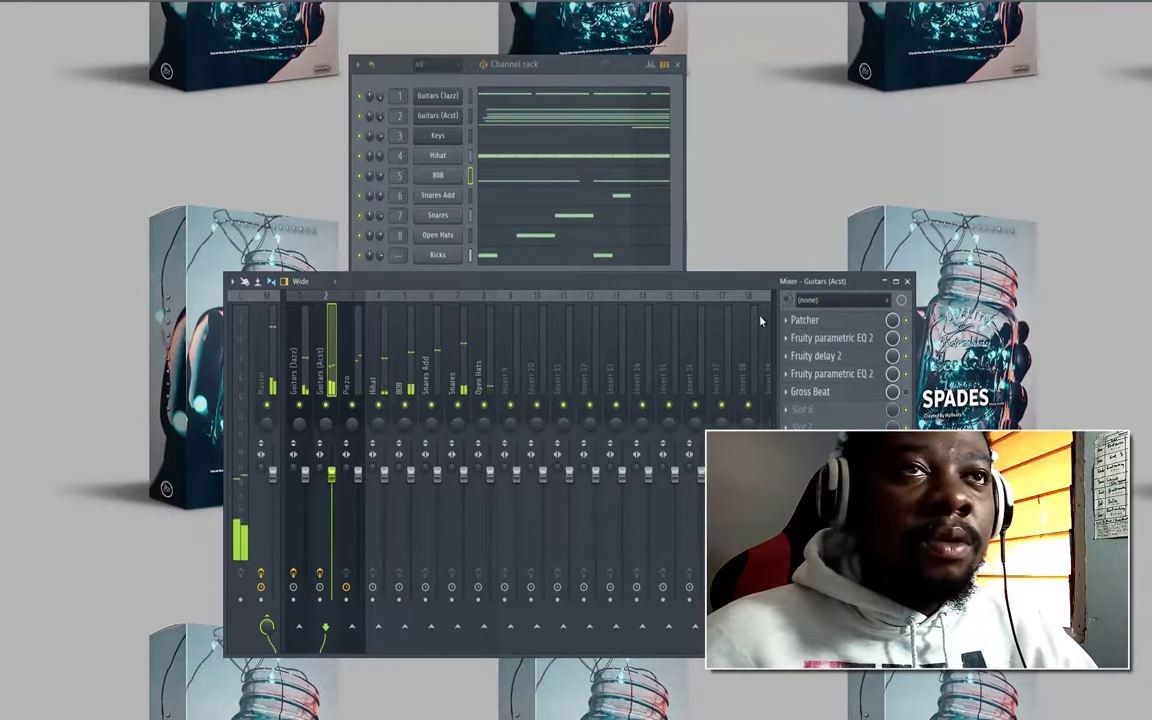